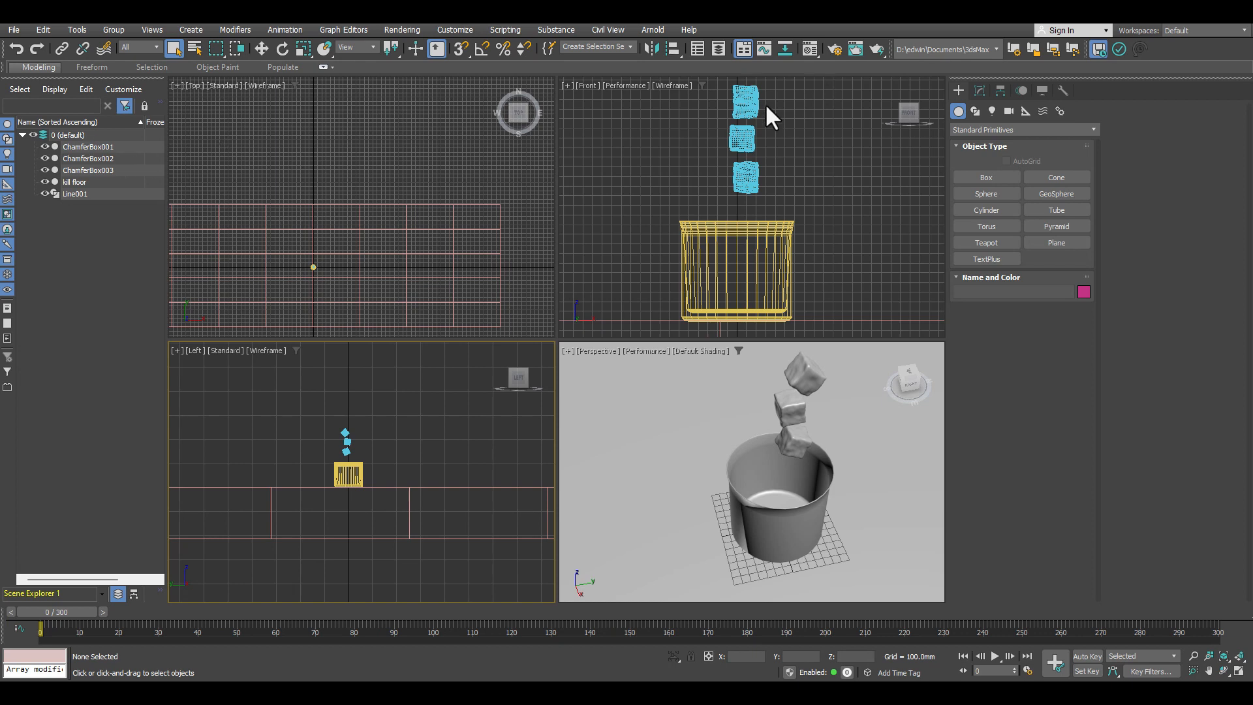
Step: Inspect the modifier stacks and parameters of the uppermost chamfer box, the kill floor and the lathed cup
{"action": "left_click", "coordinate": [745, 101]}
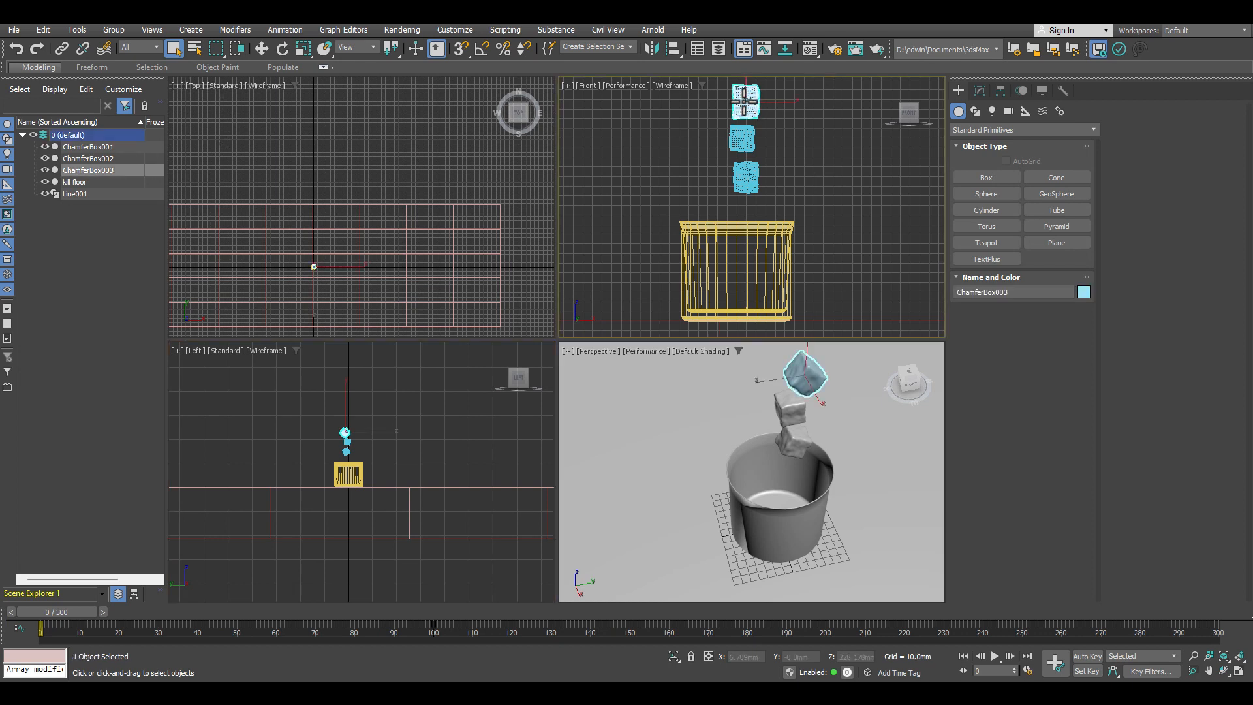
{"action": "left_click", "coordinate": [979, 91]}
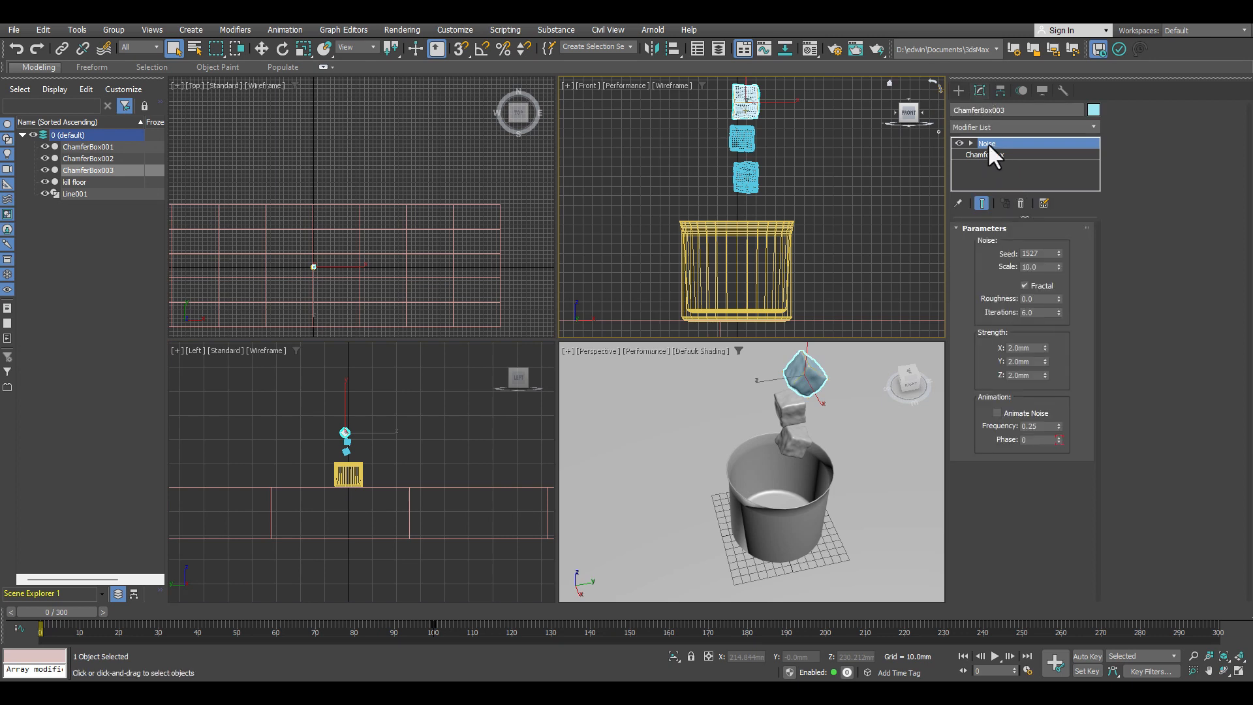
{"action": "left_click", "coordinate": [377, 215]}
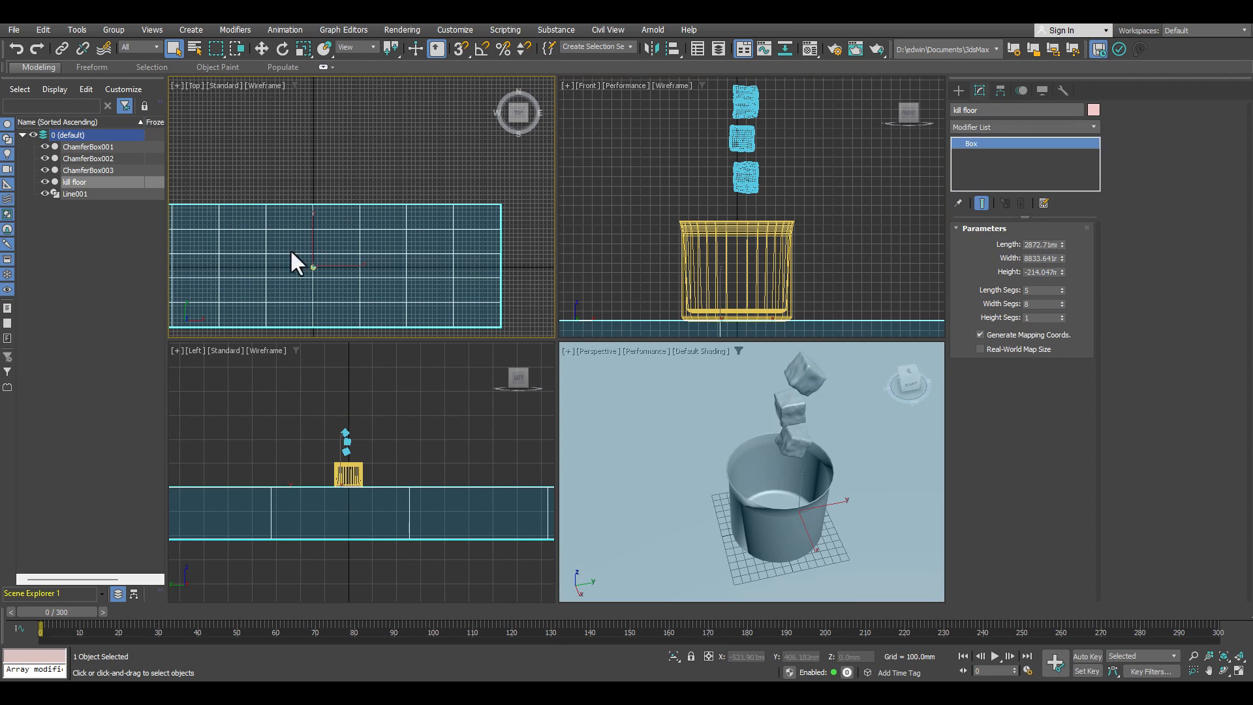
{"action": "left_click", "coordinate": [77, 194]}
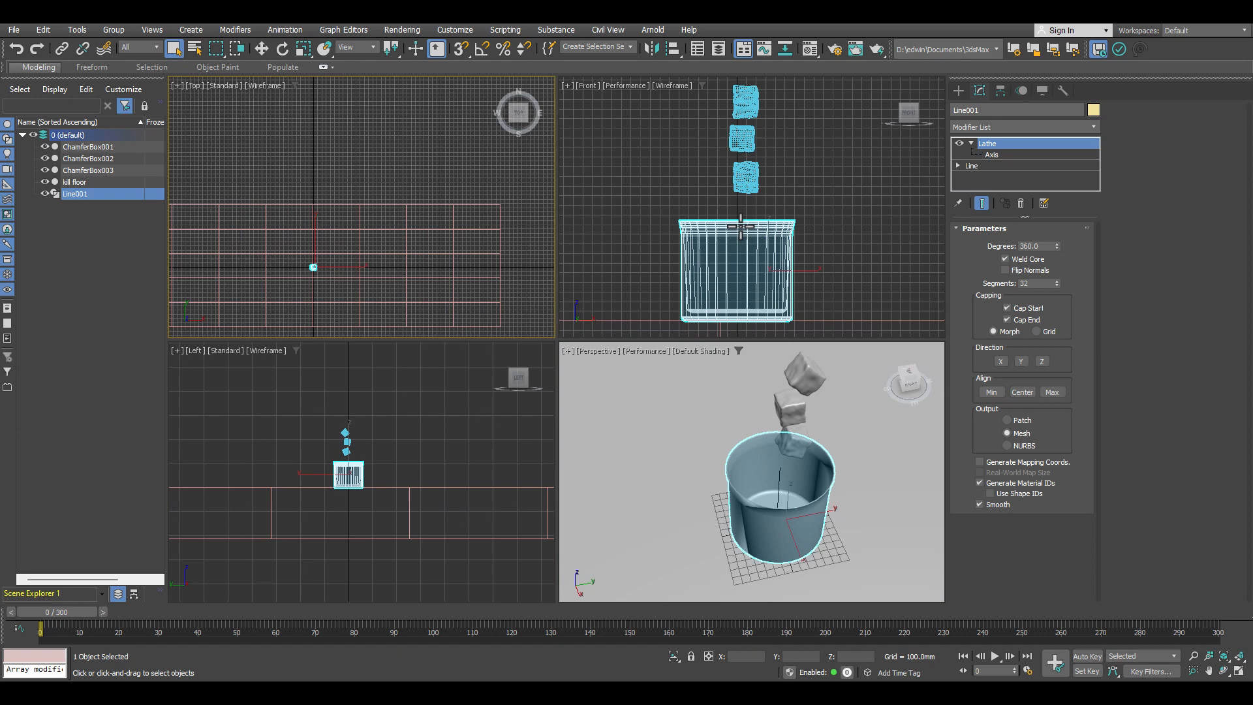
{"action": "middle_click_drag", "start_coordinate": [355, 271], "coordinate": [393, 221]}
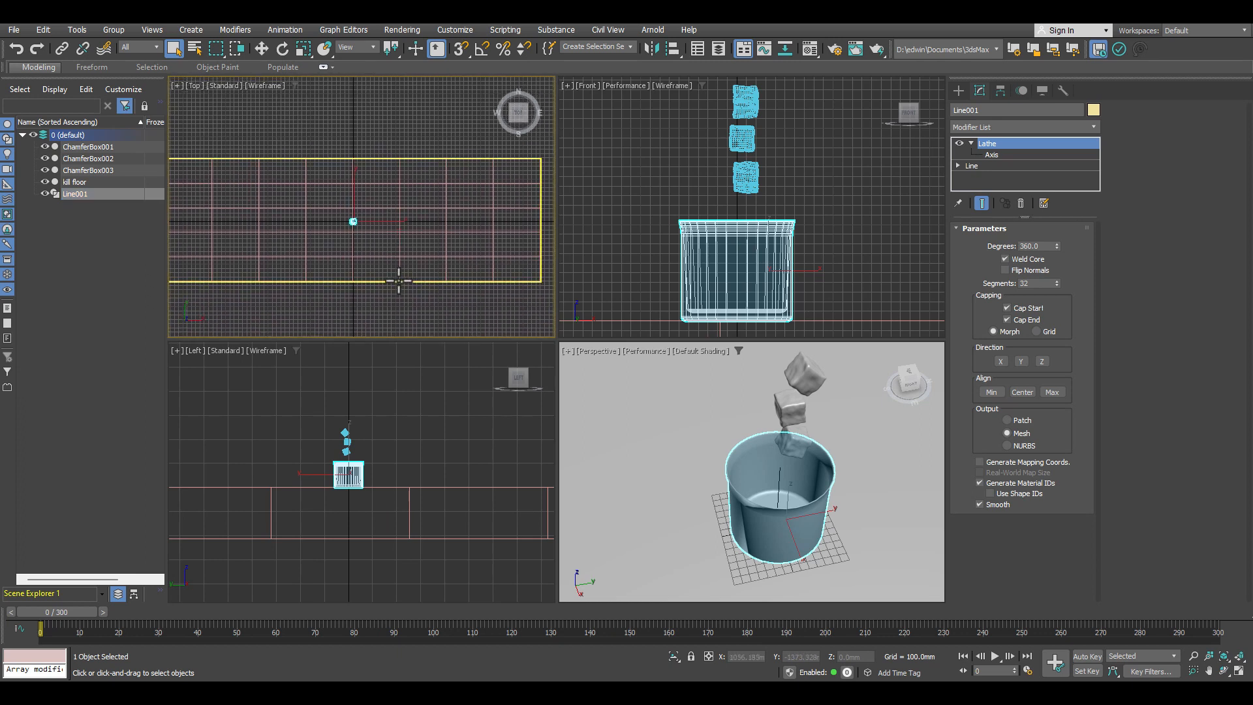
Step: Create a Thinking particle system object in the top view, just beside the cup
{"action": "left_click", "coordinate": [958, 90]}
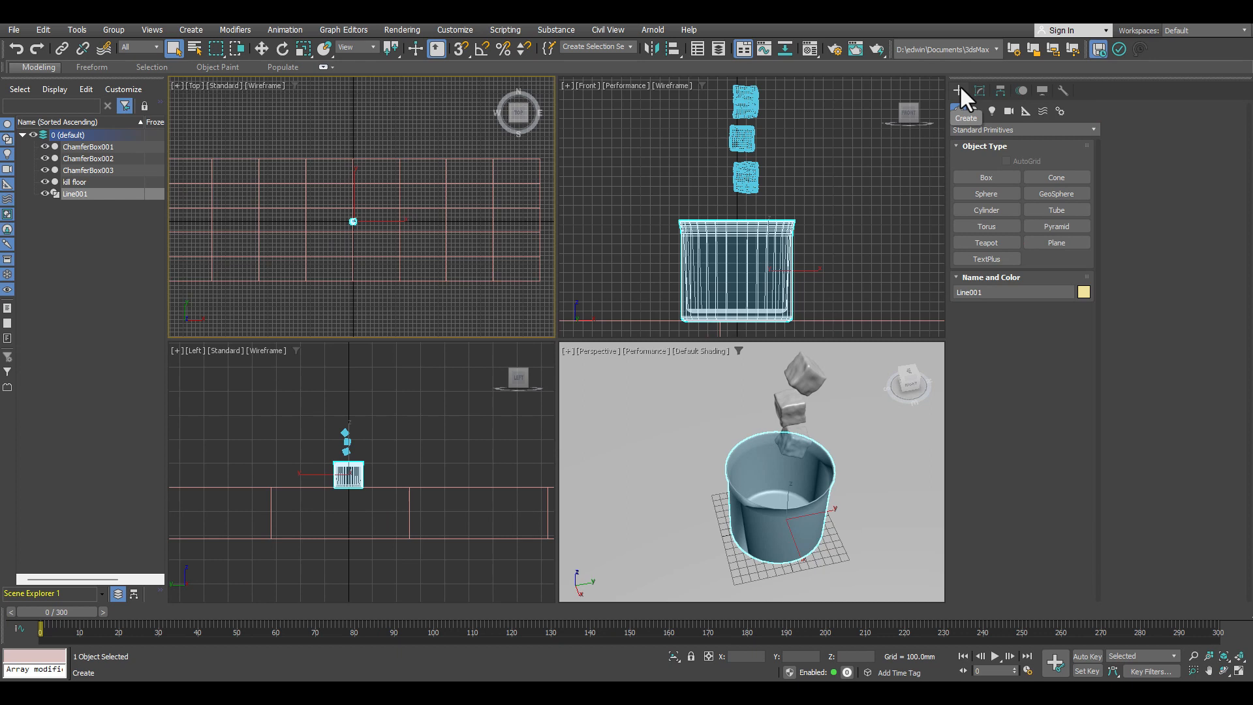
{"action": "left_click", "coordinate": [1015, 129]}
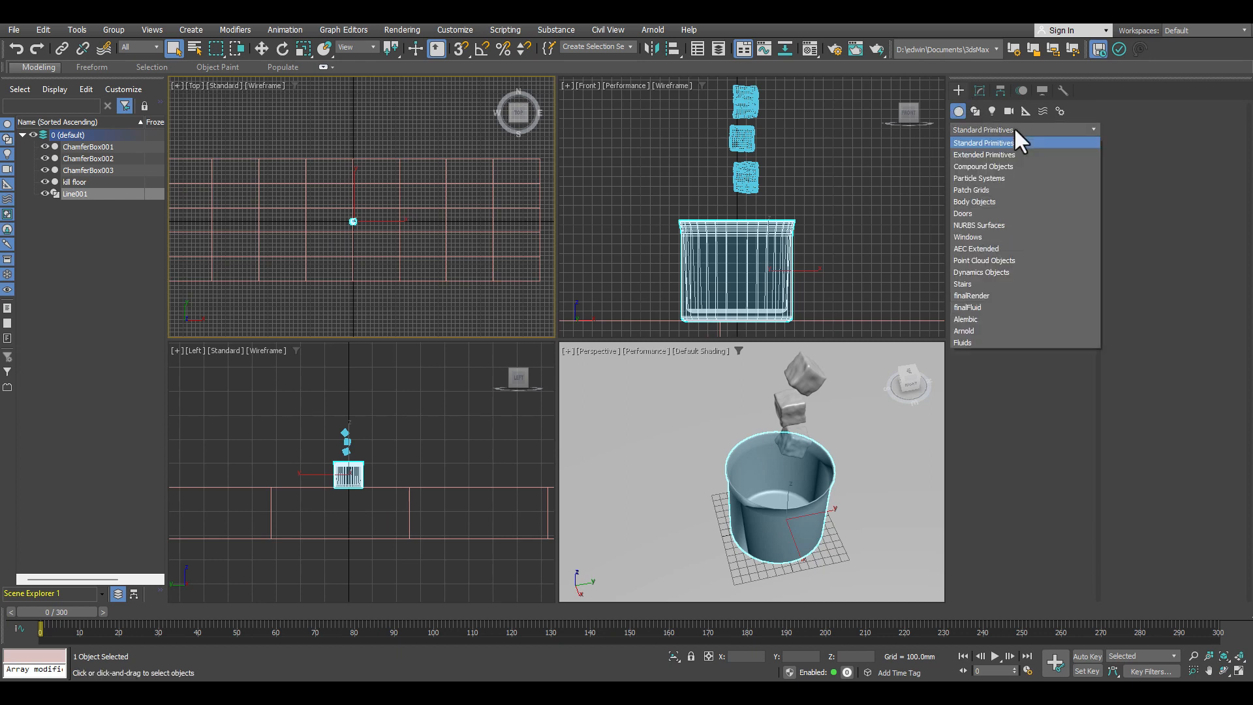
{"action": "left_click", "coordinate": [992, 178]}
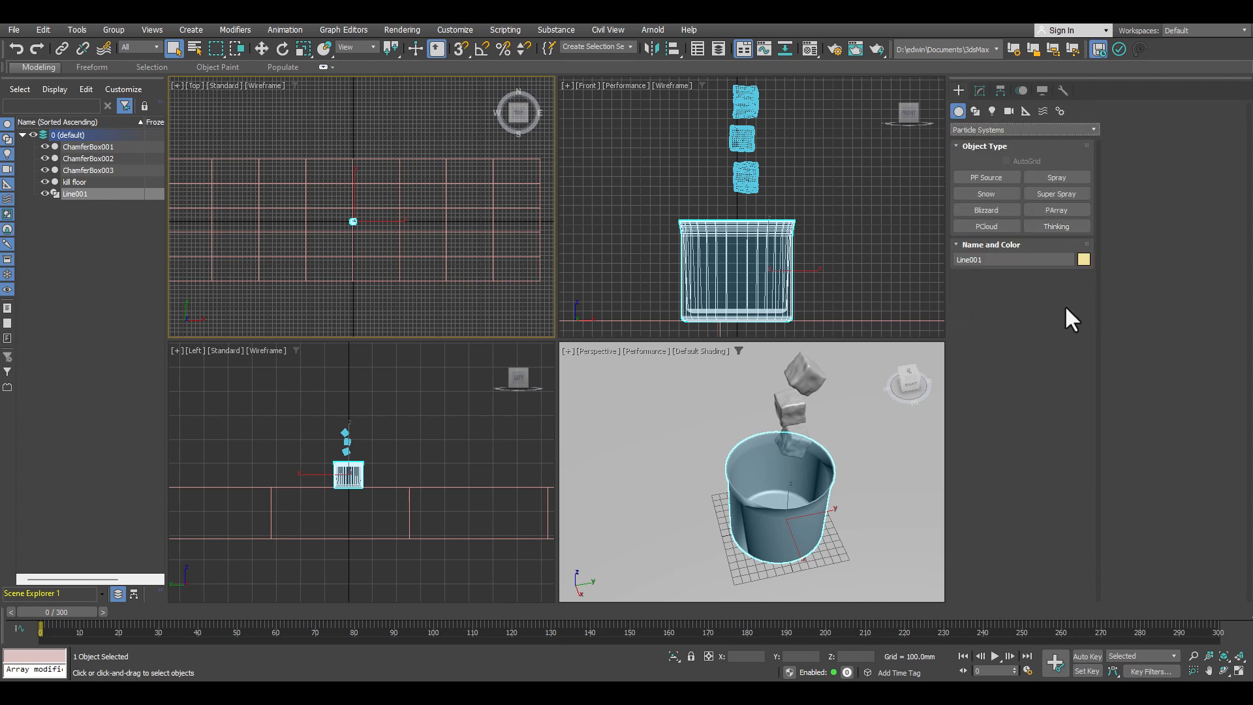
{"action": "left_click", "coordinate": [1063, 227]}
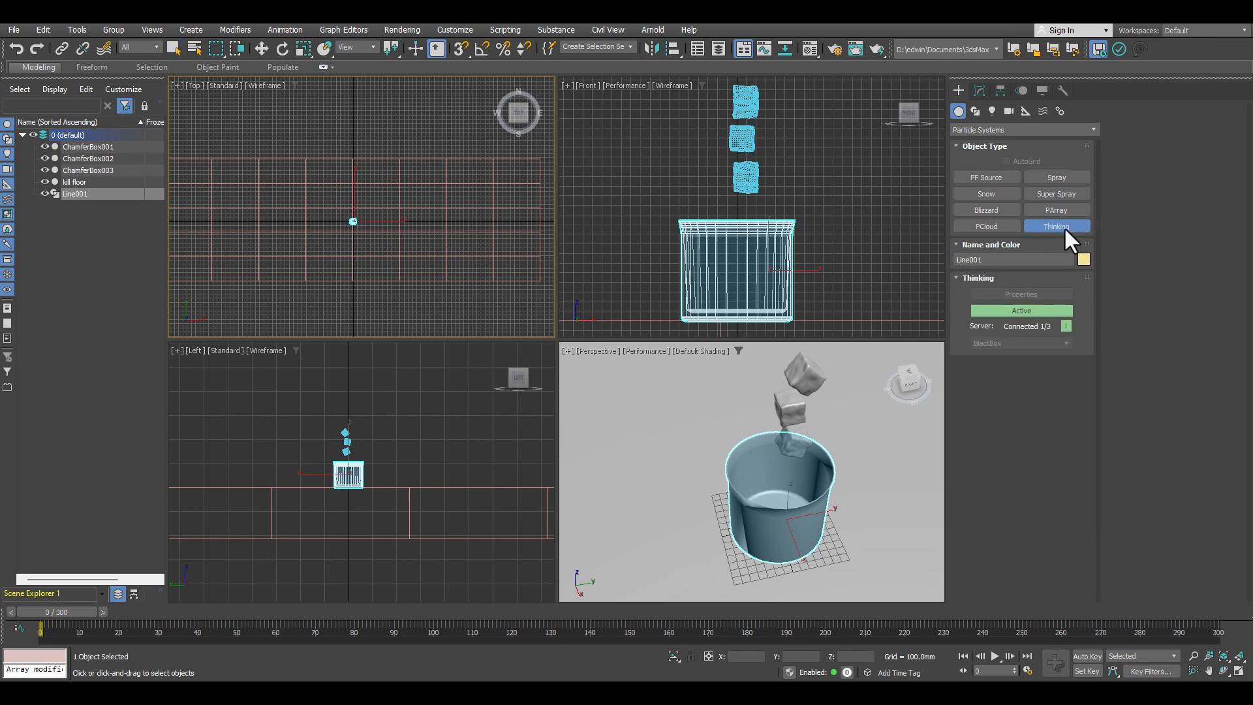
{"action": "left_click", "coordinate": [334, 214]}
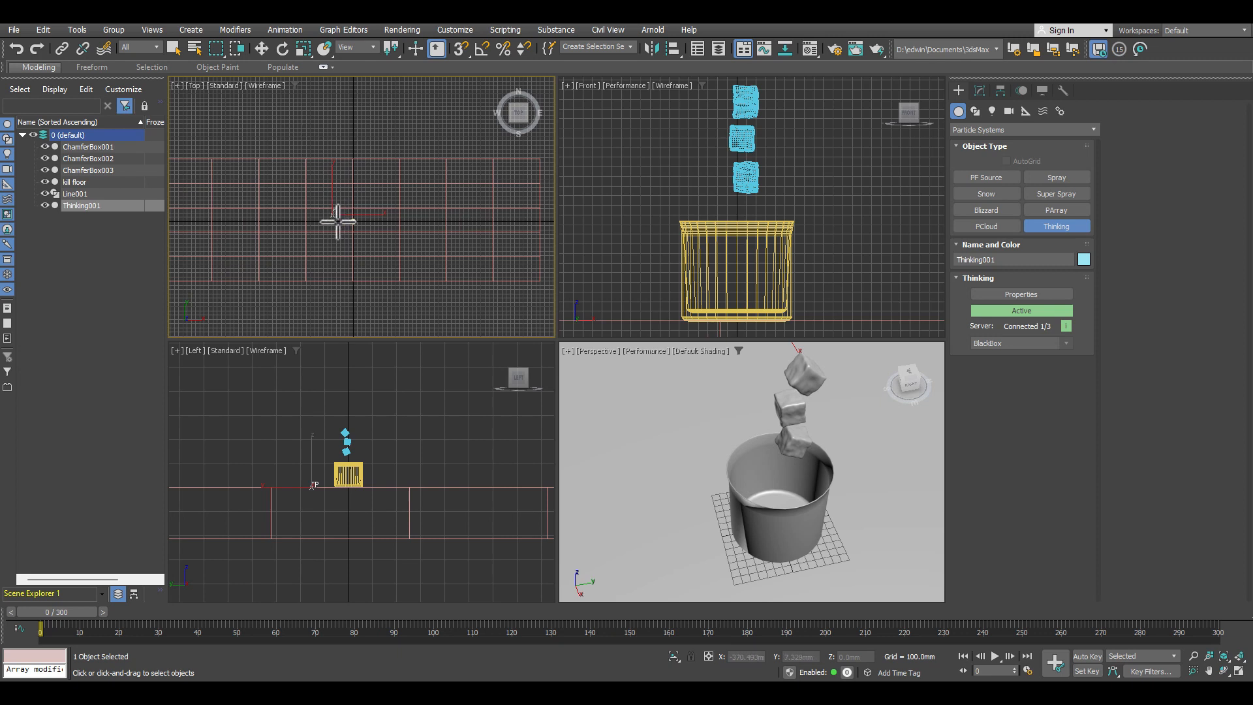
Step: Open the Thinking object's properties and load the Basic_Setup_Bullet preset
{"action": "left_click", "coordinate": [979, 90]}
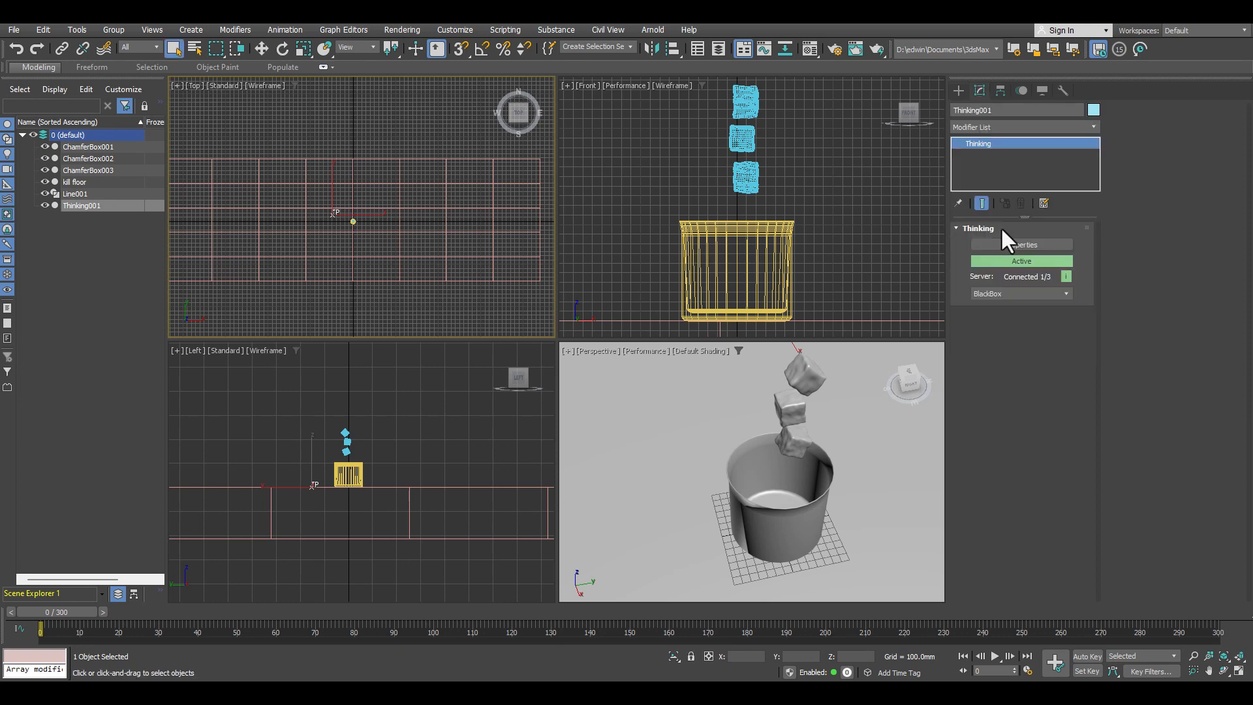
{"action": "left_click", "coordinate": [1024, 244]}
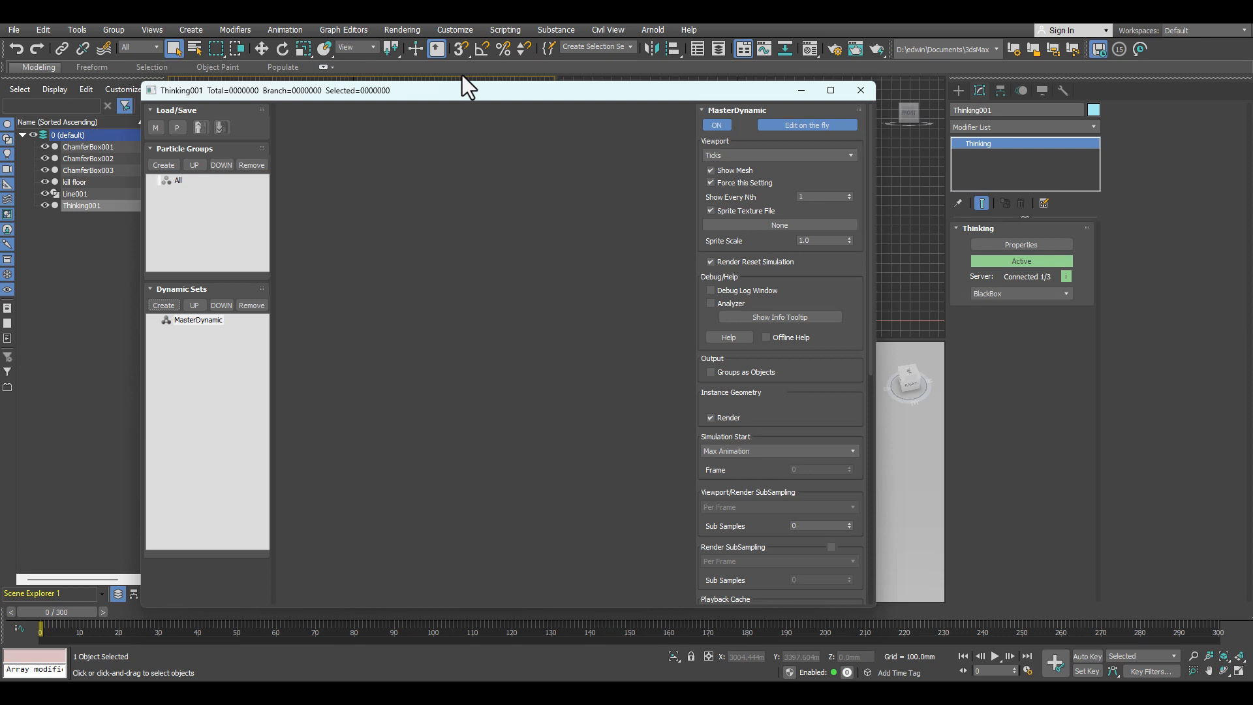
{"action": "left_click_drag", "start_coordinate": [514, 89], "coordinate": [241, 69]}
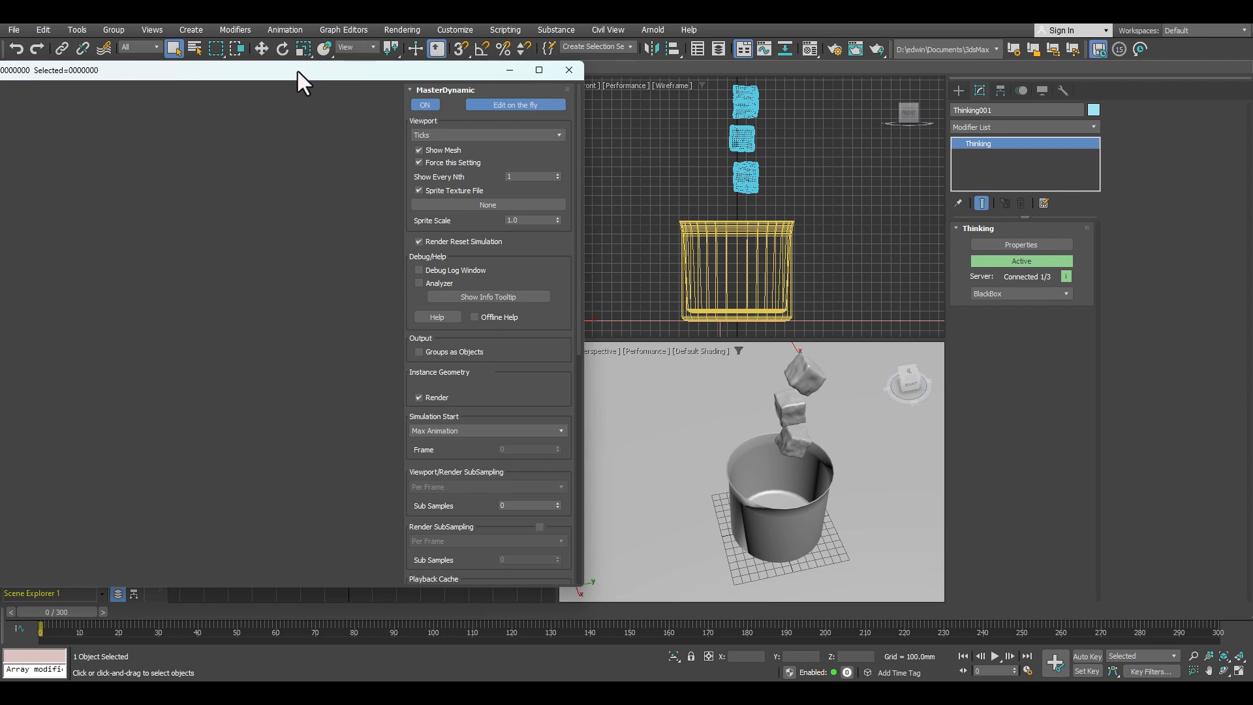
{"action": "left_click_drag", "start_coordinate": [288, 70], "coordinate": [632, 73]}
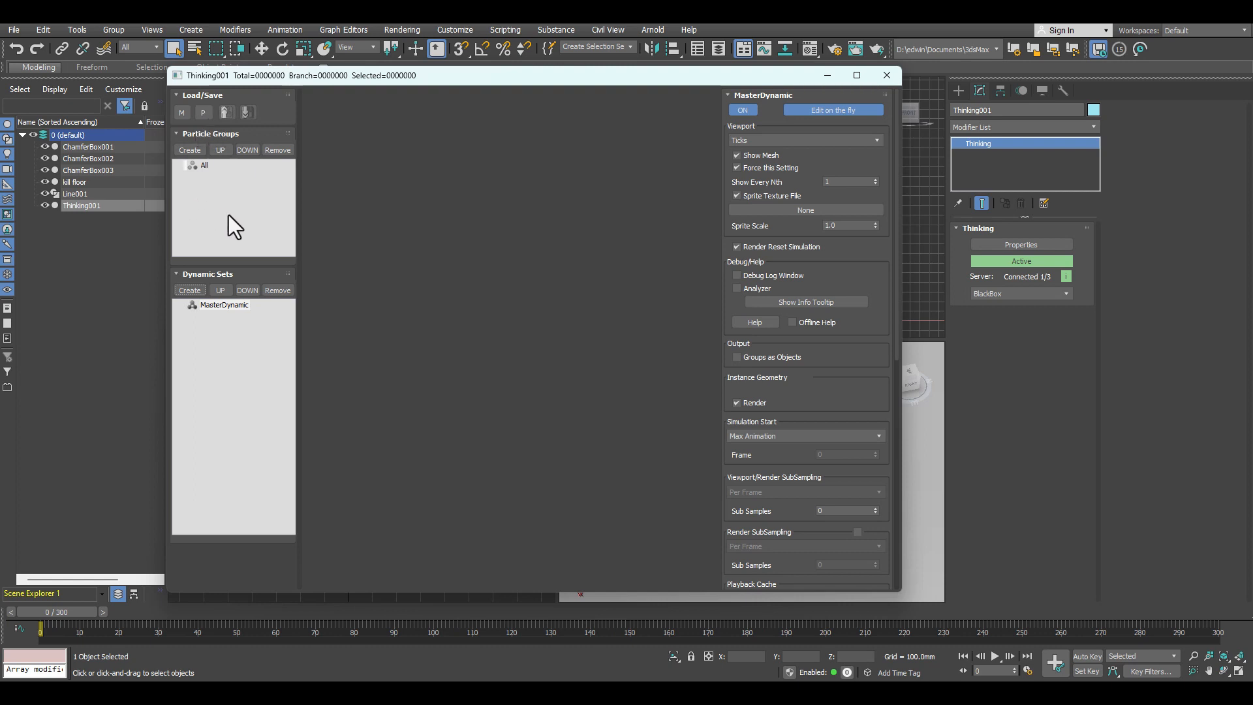
{"action": "left_click", "coordinate": [203, 112]}
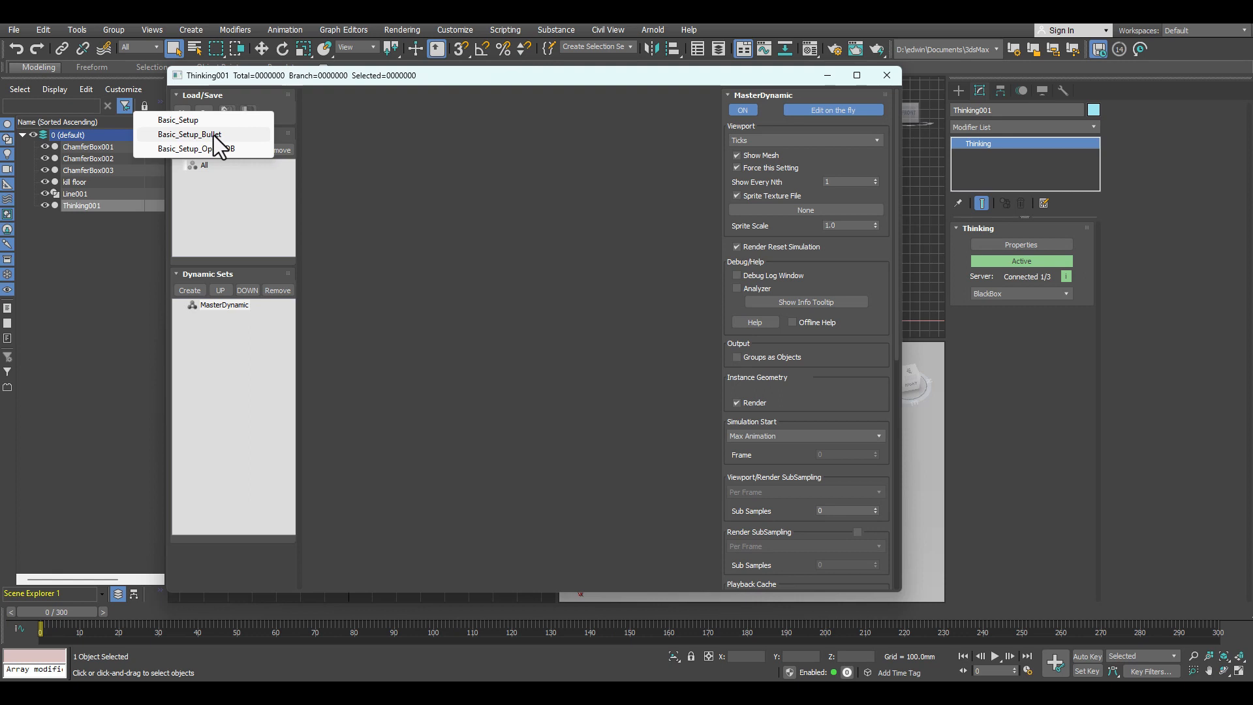
{"action": "left_click", "coordinate": [217, 136]}
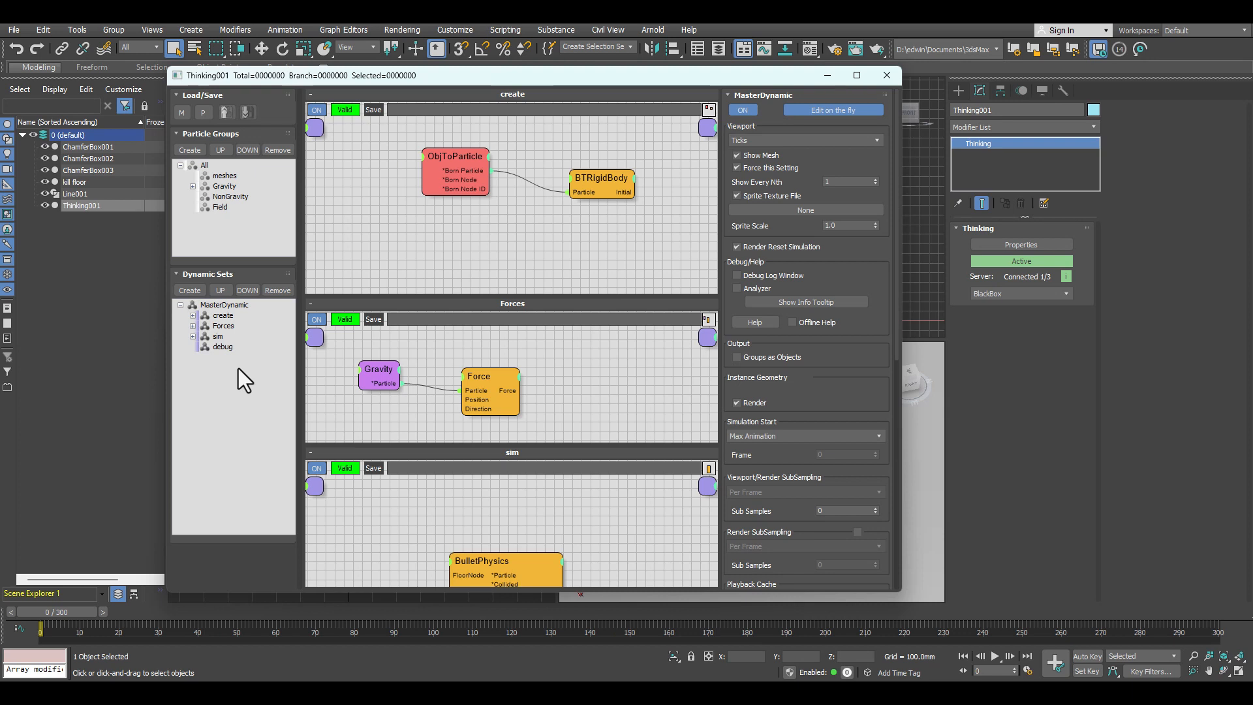
Step: Remove the NonGravity and Field particle groups from the preset setup
{"action": "left_click", "coordinate": [193, 187]}
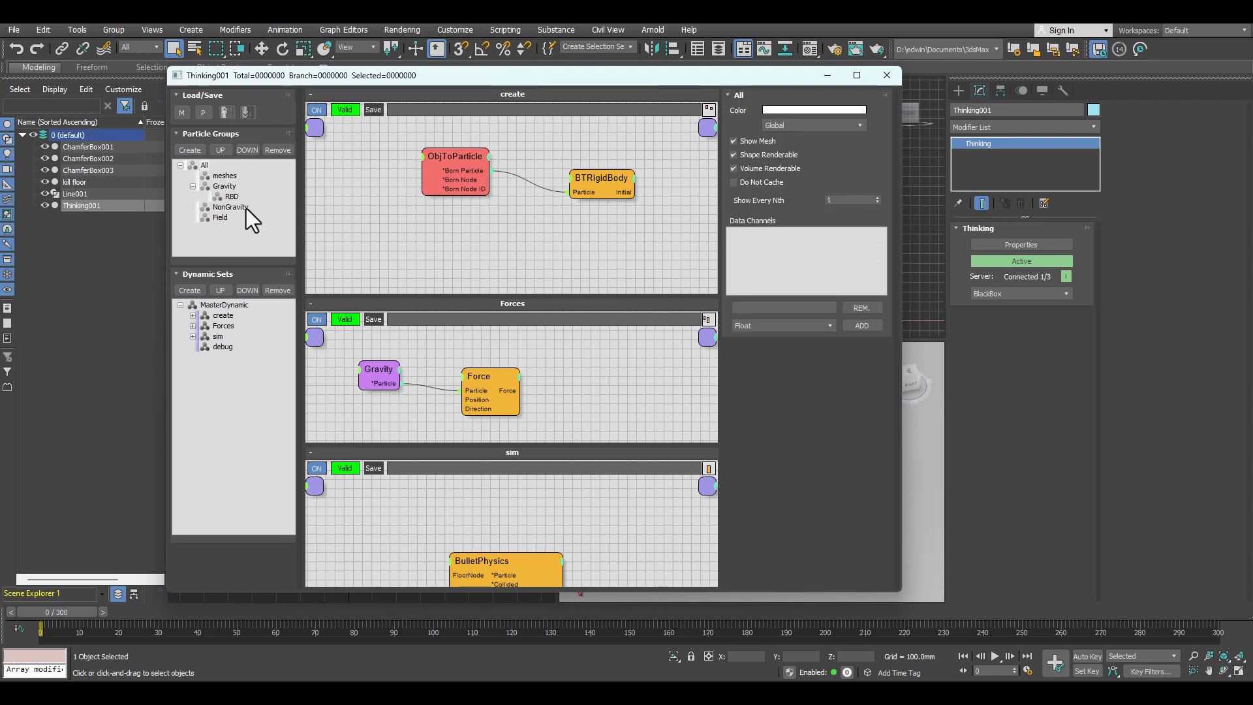
{"action": "left_click", "coordinate": [193, 187]}
{"action": "left_click", "coordinate": [244, 198]}
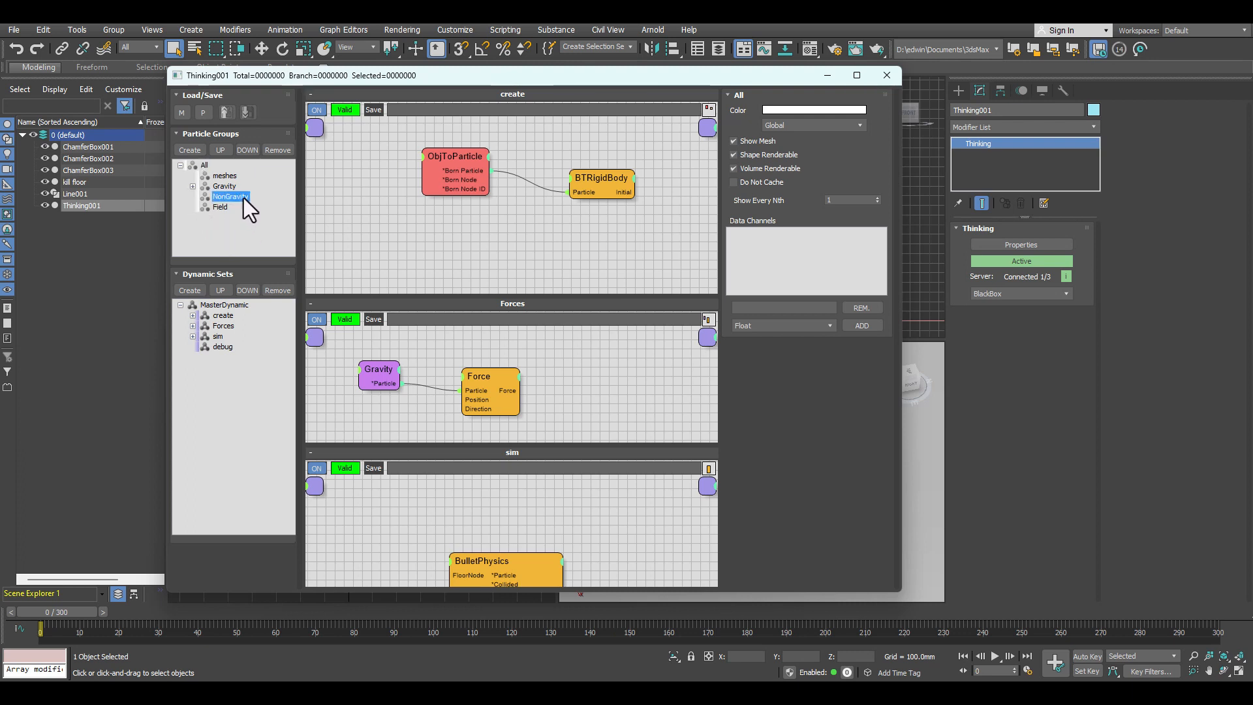
{"action": "left_click", "coordinate": [278, 150]}
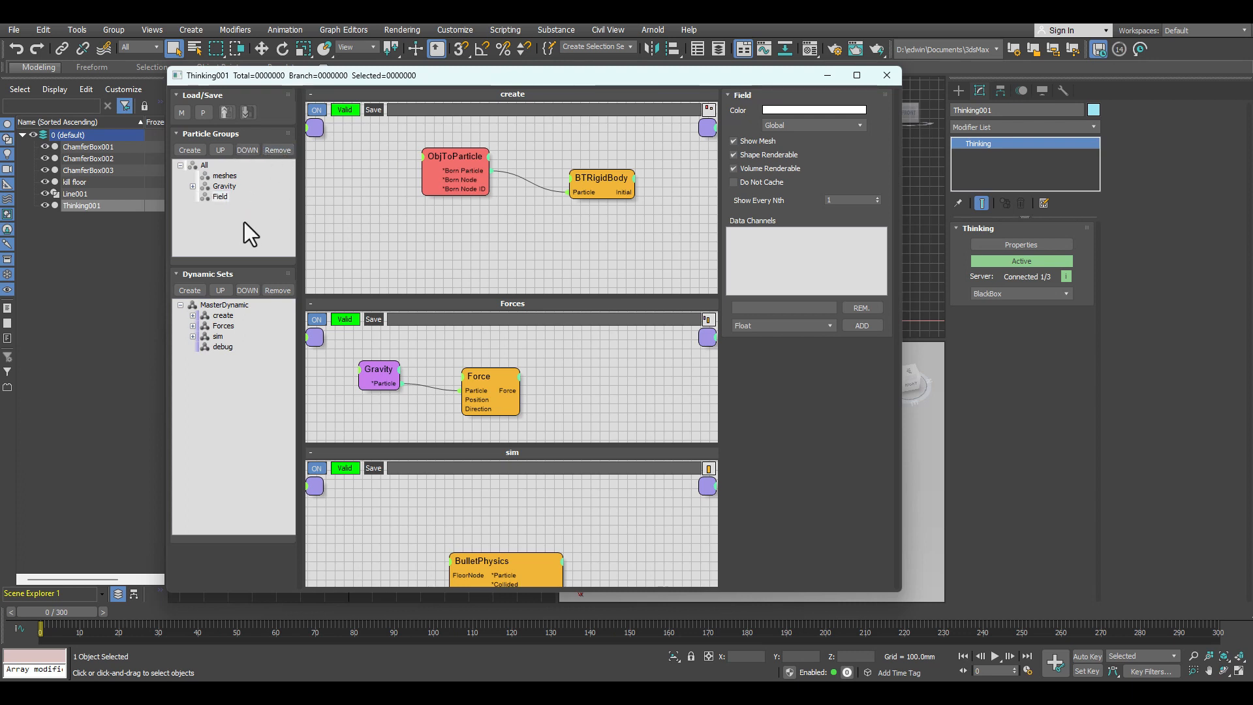
{"action": "left_click", "coordinate": [287, 151]}
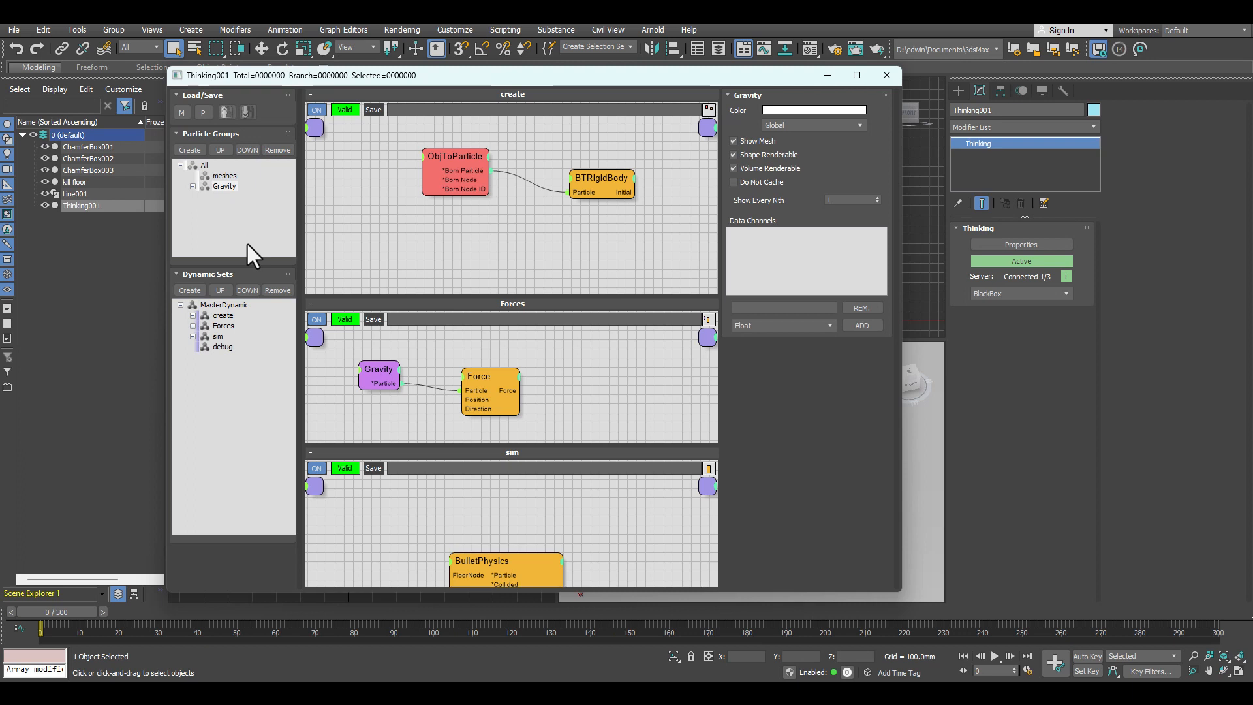
Step: Add a particle group named fluid under the Gravity group
{"action": "left_click", "coordinate": [192, 189]}
{"action": "left_click", "coordinate": [196, 148]}
{"action": "left_click", "coordinate": [236, 208]}
{"action": "type", "text": "fluid"}
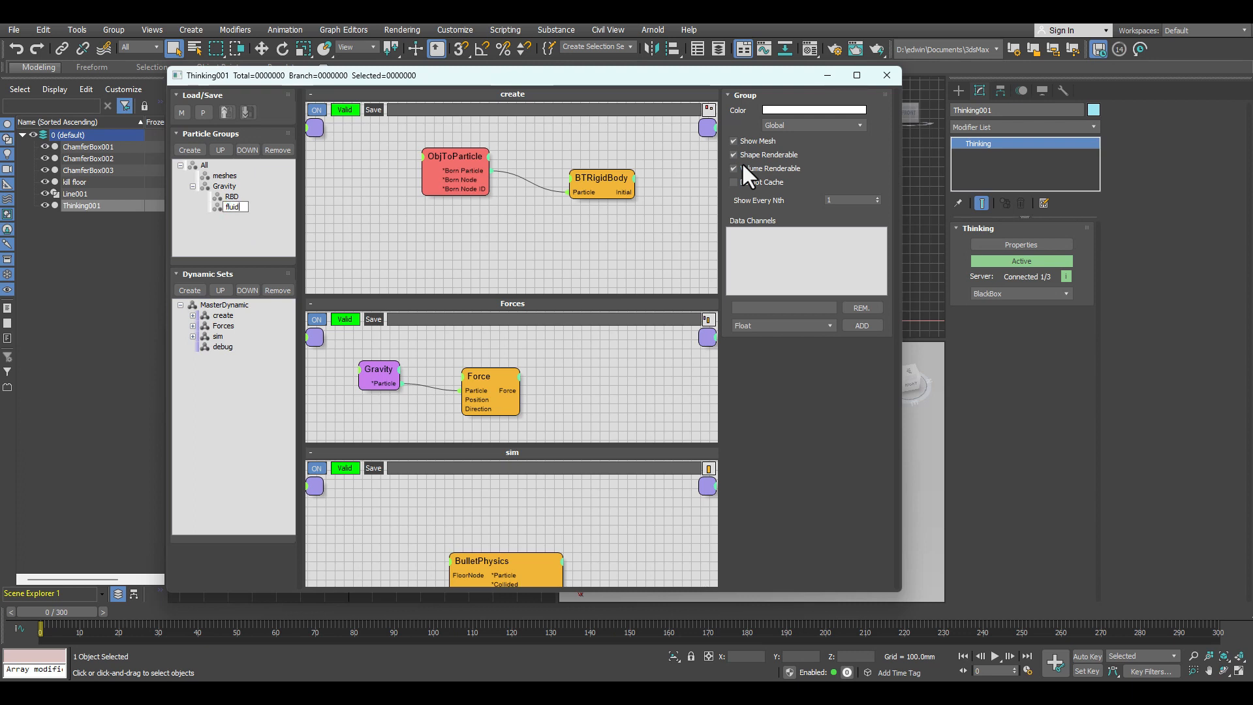
{"action": "key", "text": "Return"}
Step: Pick ChamferBox001, ChamferBox002 and ChamferBox003 into the ObjToParticle node of the create dynamic set
{"action": "left_click", "coordinate": [223, 316]}
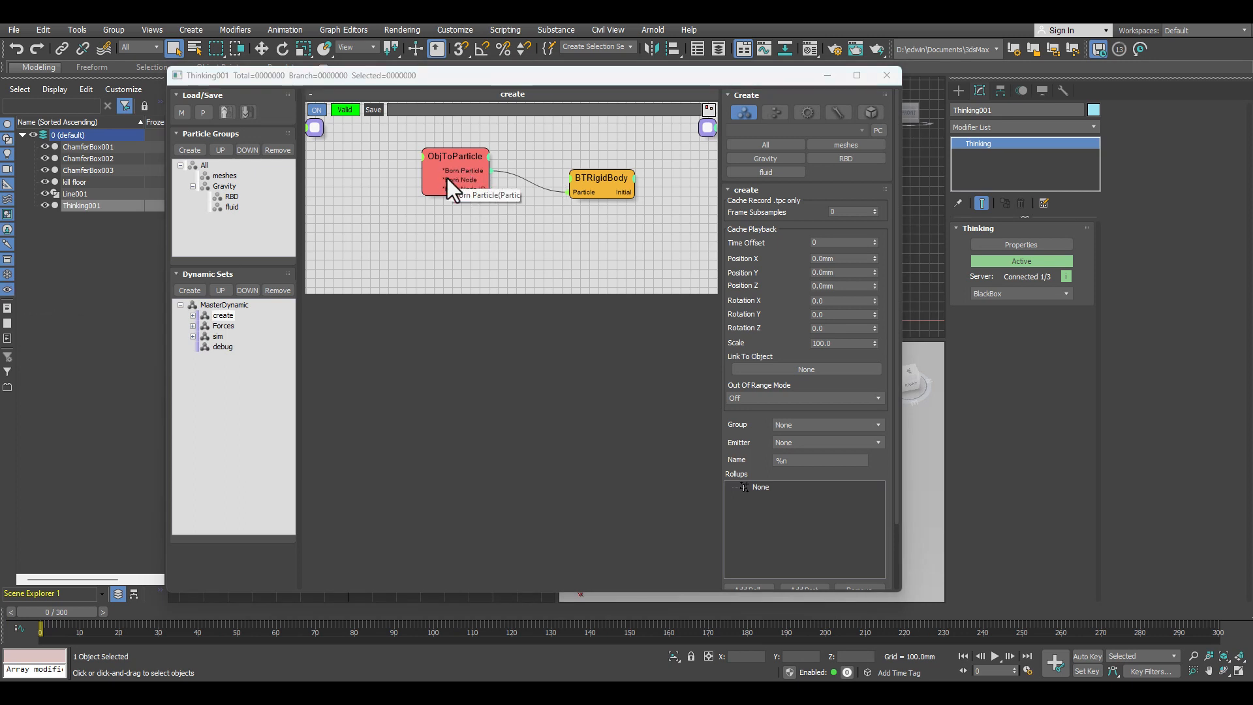
{"action": "left_click", "coordinate": [457, 159]}
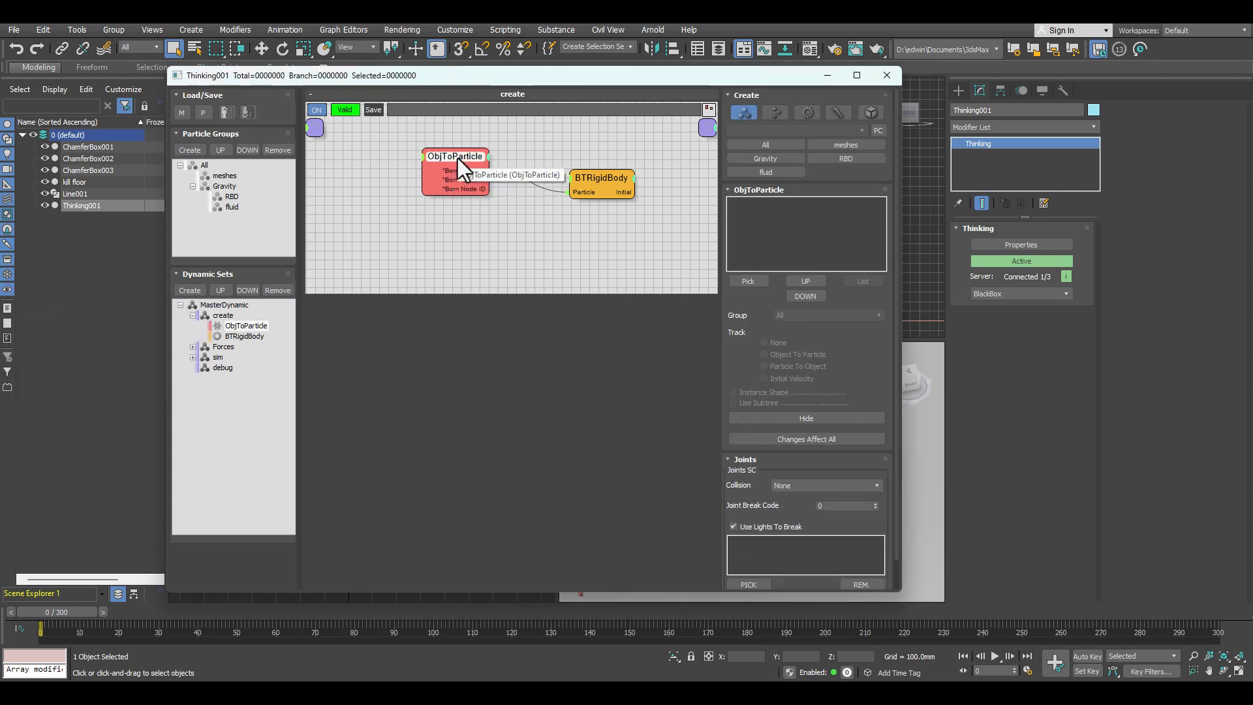
{"action": "left_click", "coordinate": [754, 276]}
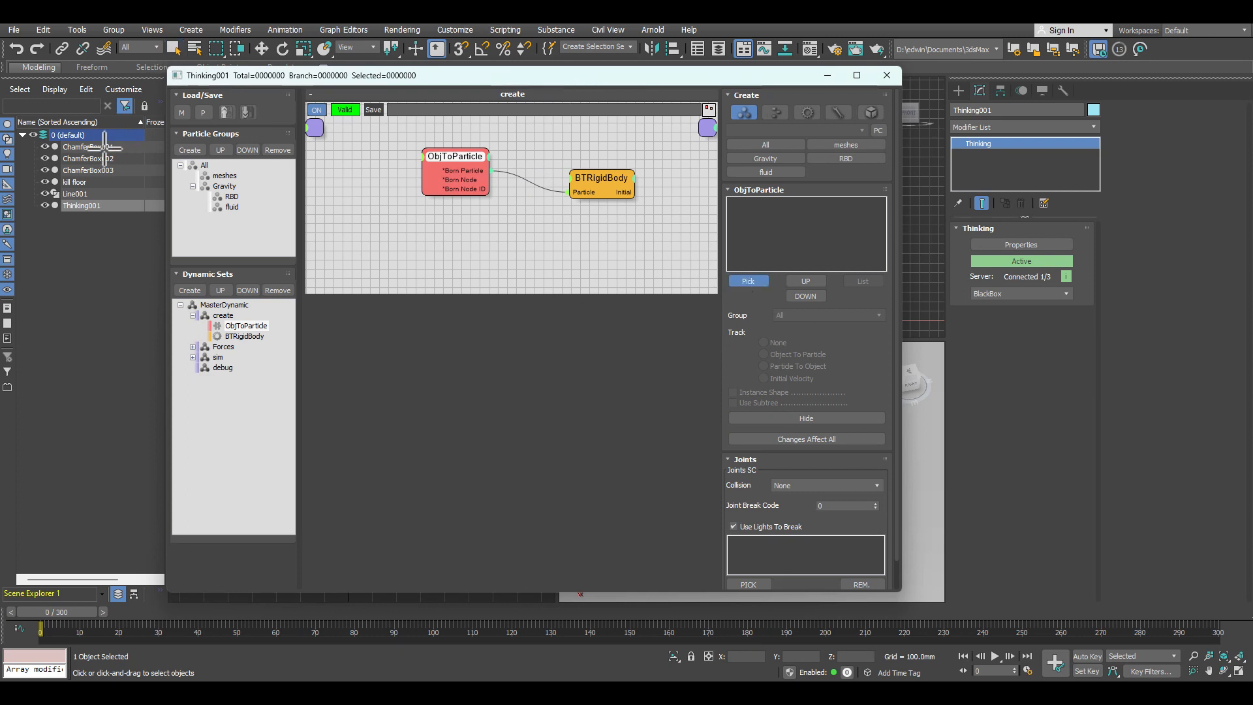
{"action": "left_click", "coordinate": [104, 147]}
{"action": "left_click", "coordinate": [743, 281]}
{"action": "left_click", "coordinate": [97, 159]}
{"action": "left_click", "coordinate": [750, 280]}
{"action": "left_click", "coordinate": [107, 171]}
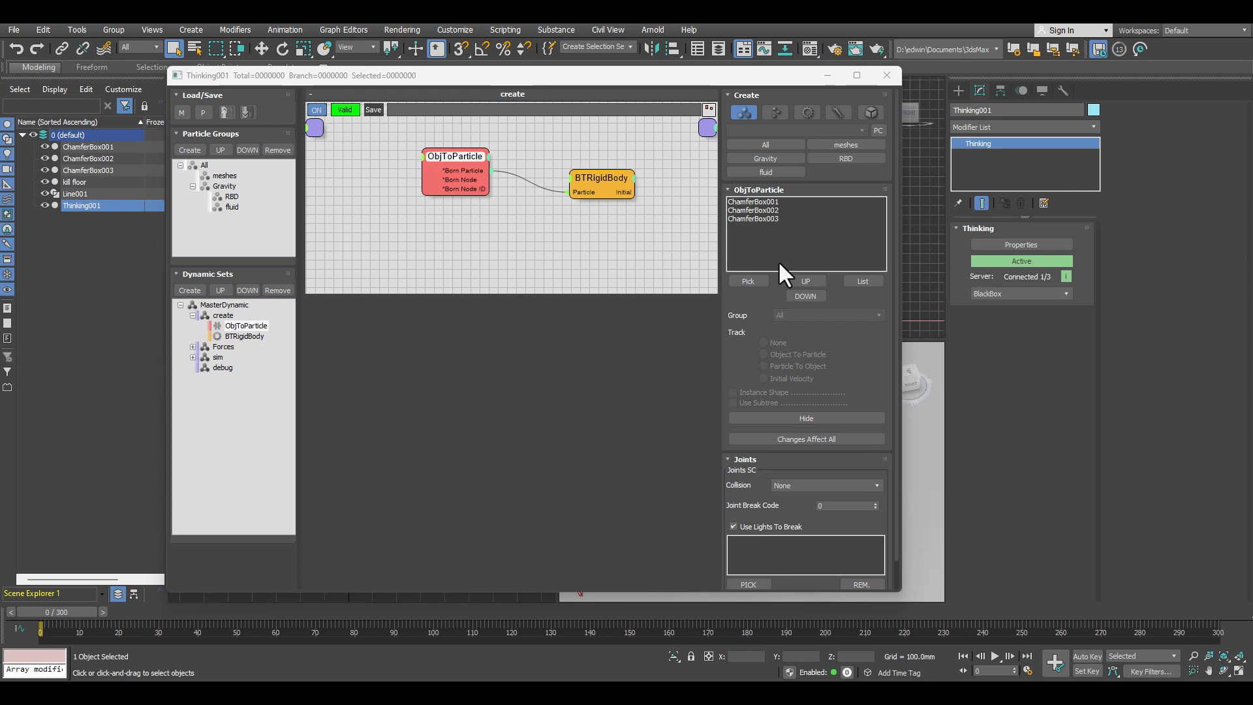
Step: Assign all picked boxes to the RBD group with Changes Affect All, Object To Particle tracking and Instance Shape enabled
{"action": "left_click", "coordinate": [757, 201]}
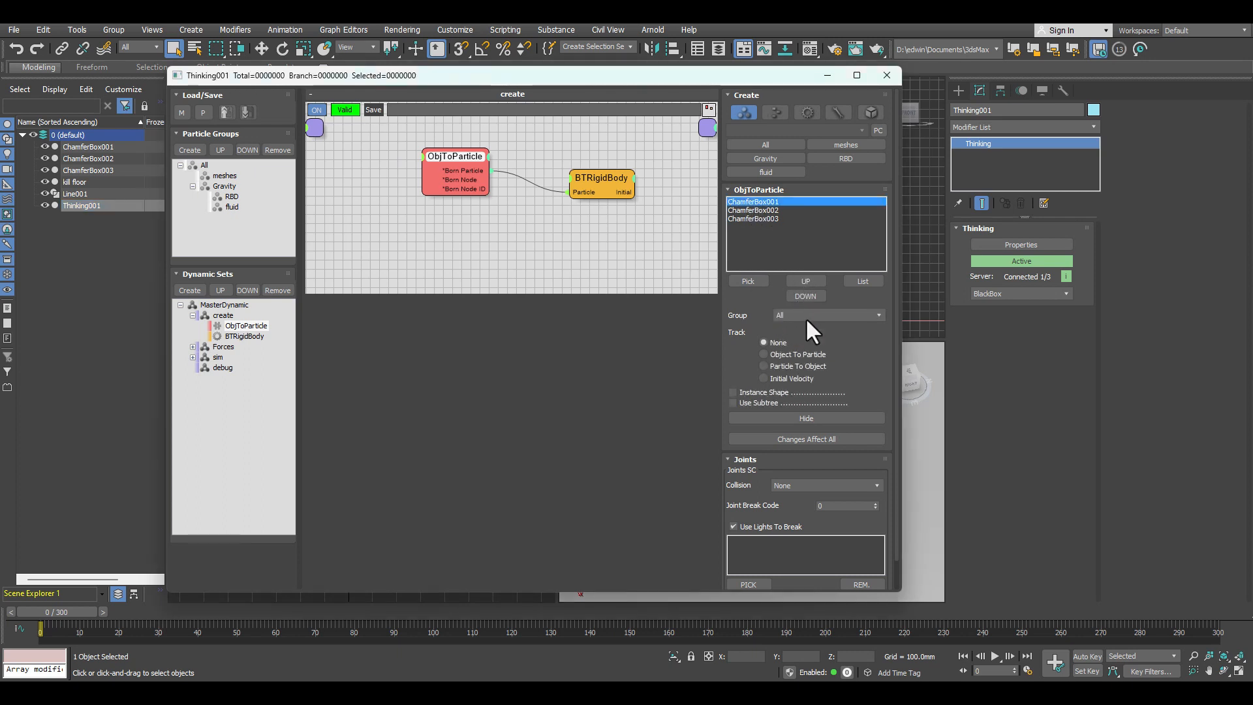
{"action": "left_click", "coordinate": [808, 437]}
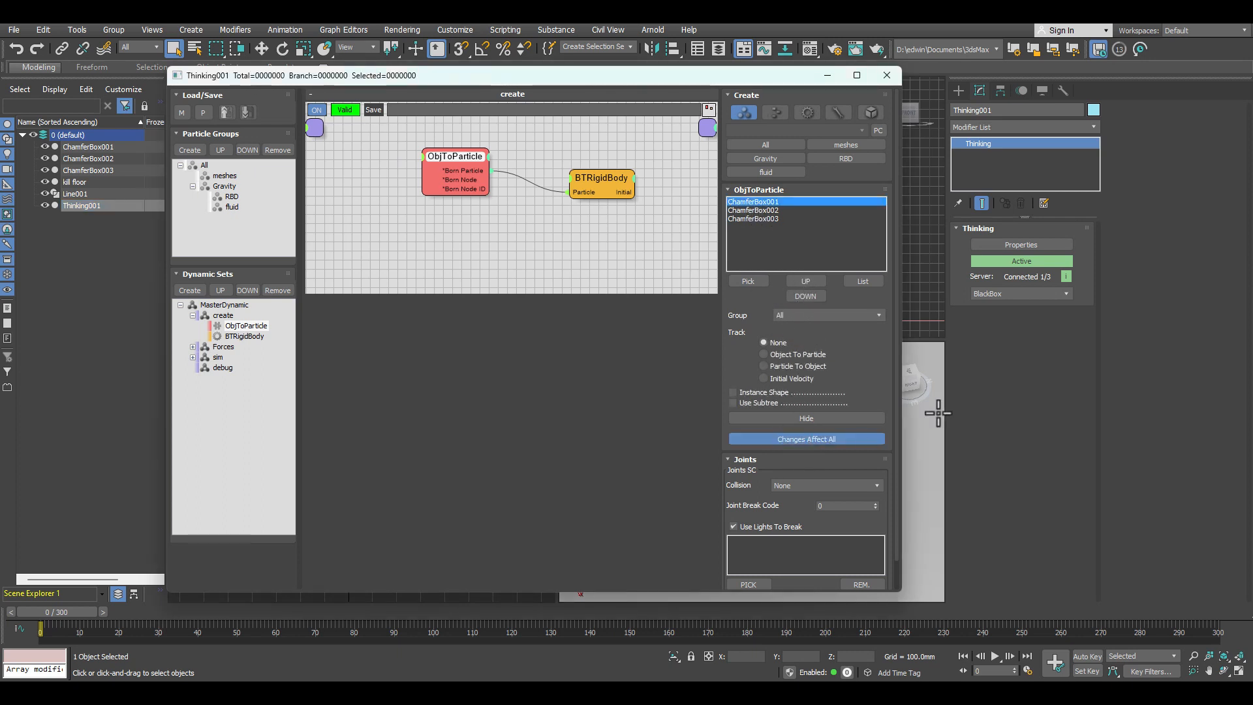
{"action": "left_click", "coordinate": [821, 312]}
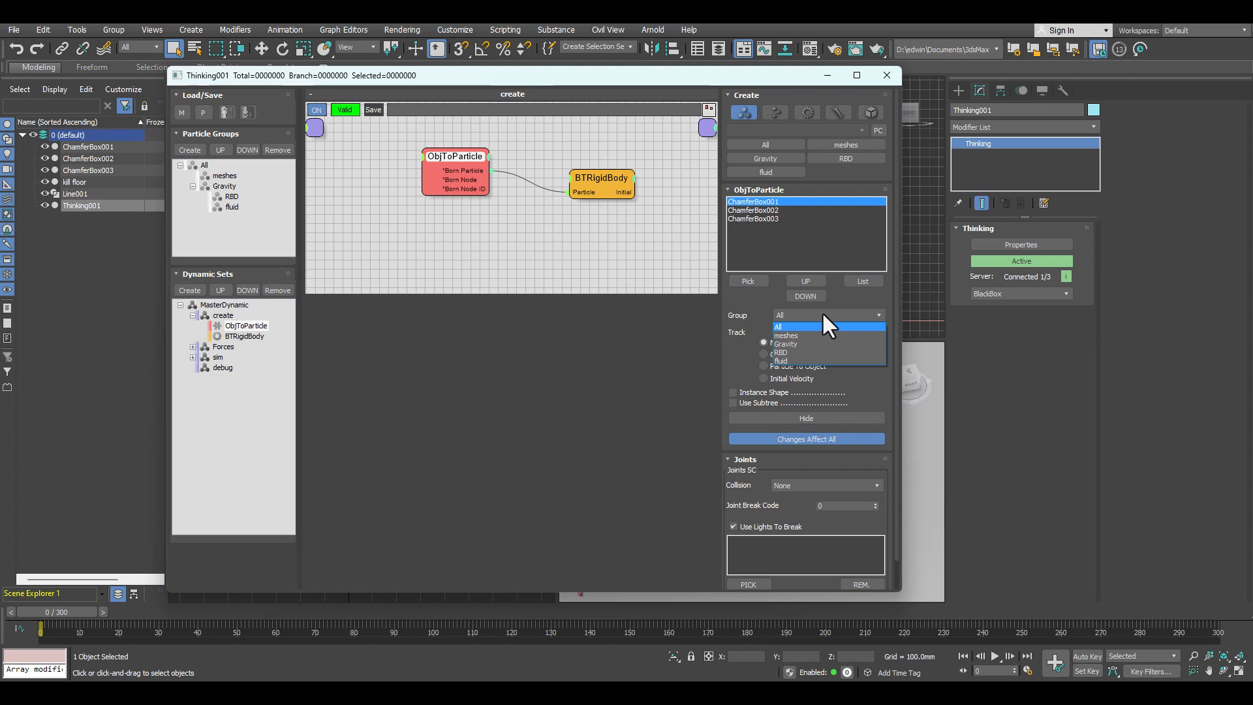
{"action": "left_click", "coordinate": [786, 352]}
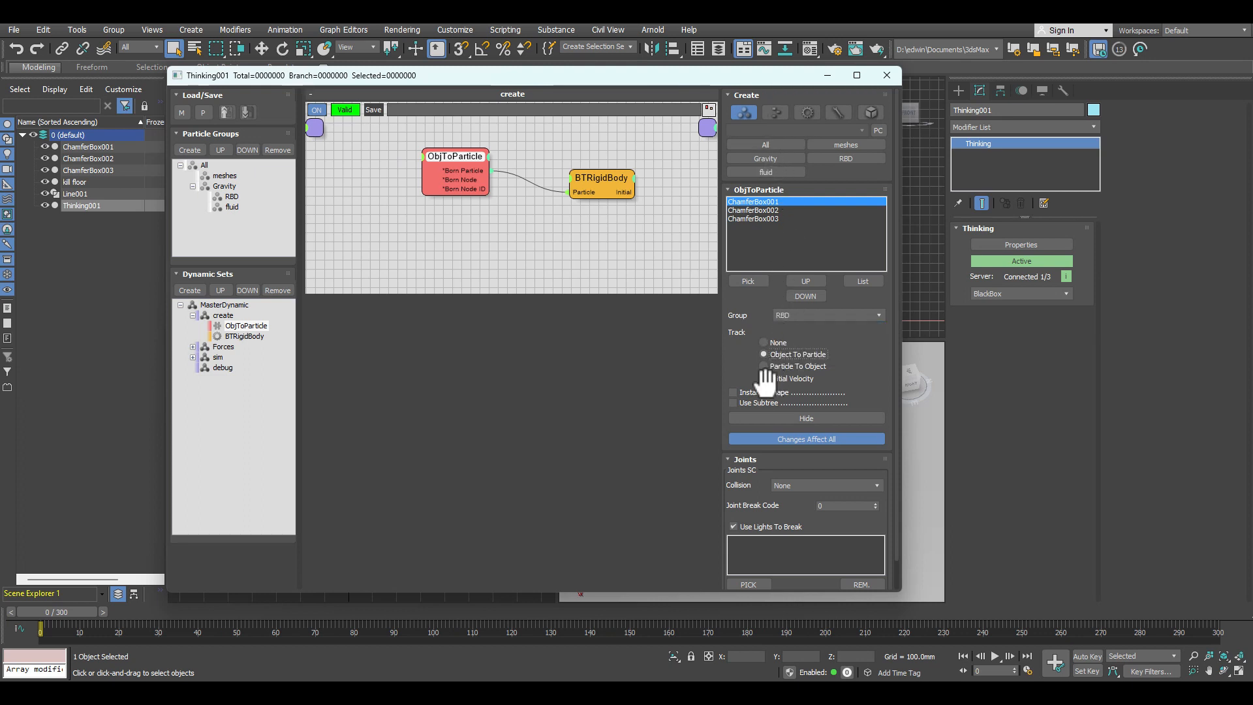
{"action": "left_click", "coordinate": [732, 392]}
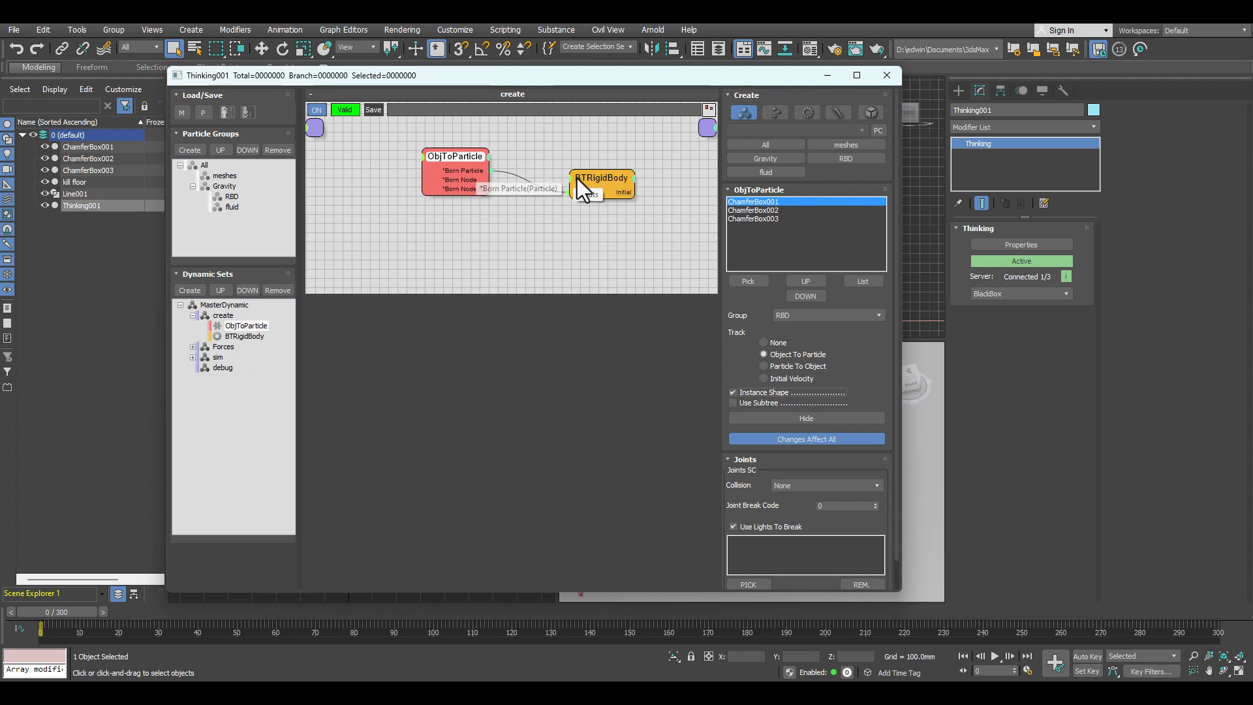
Step: Move the BTRigidBody node up closer to ObjToParticle and set its restitution to 0.2 and friction to 0.15 mm
{"action": "left_click_drag", "start_coordinate": [598, 185], "coordinate": [575, 176]}
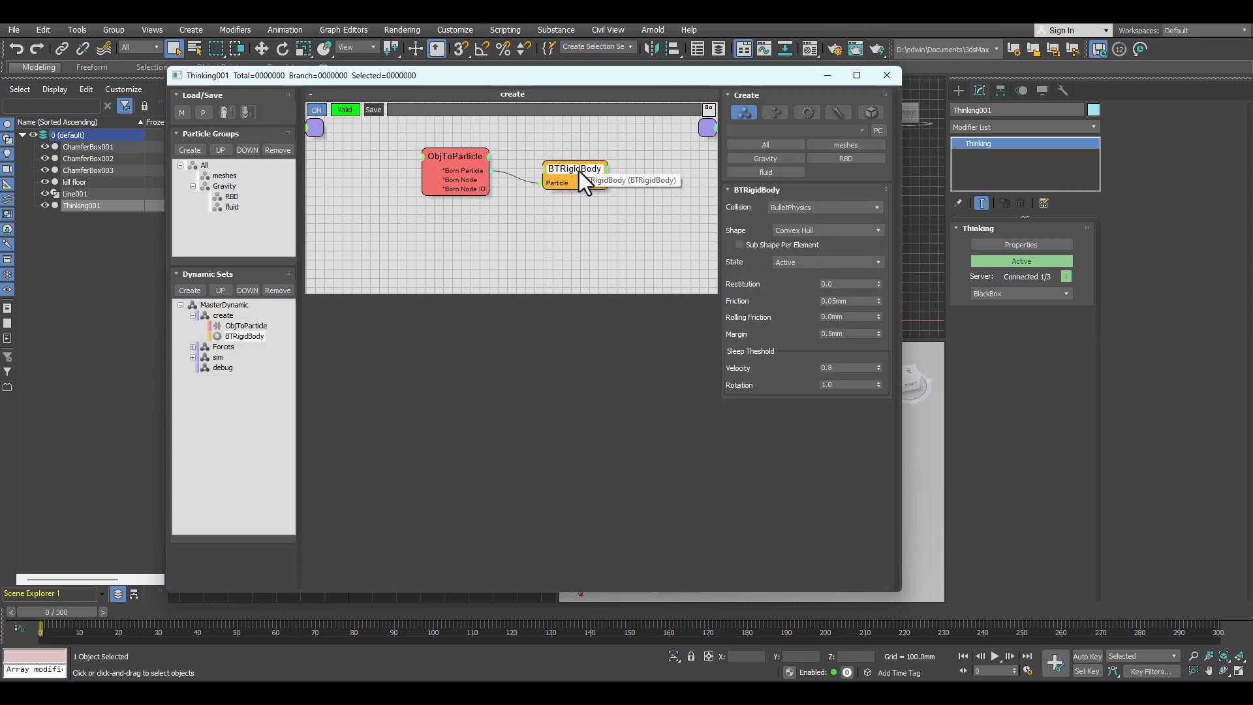
{"action": "mouse_move", "coordinate": [578, 171]}
{"action": "left_mouse_down"}
{"action": "mouse_move", "coordinate": [595, 146]}
{"action": "mouse_move", "coordinate": [573, 146]}
{"action": "left_mouse_up"}
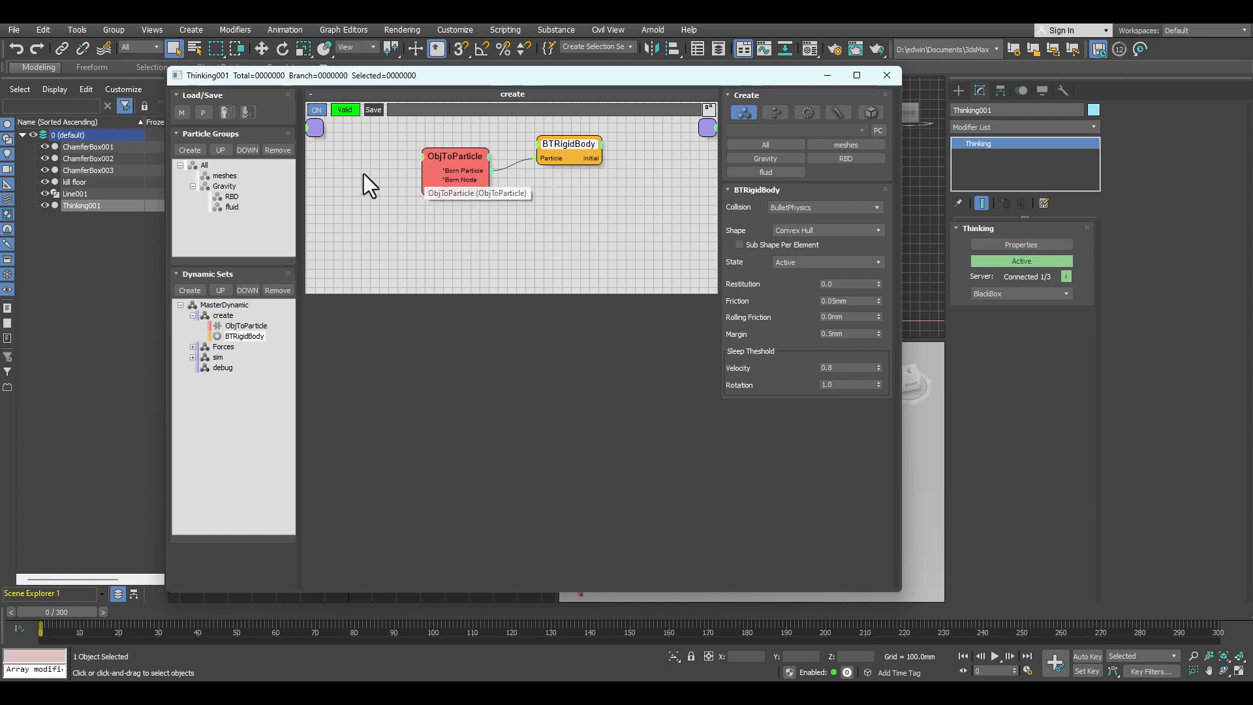
{"action": "left_click_drag", "start_coordinate": [570, 141], "coordinate": [568, 140]}
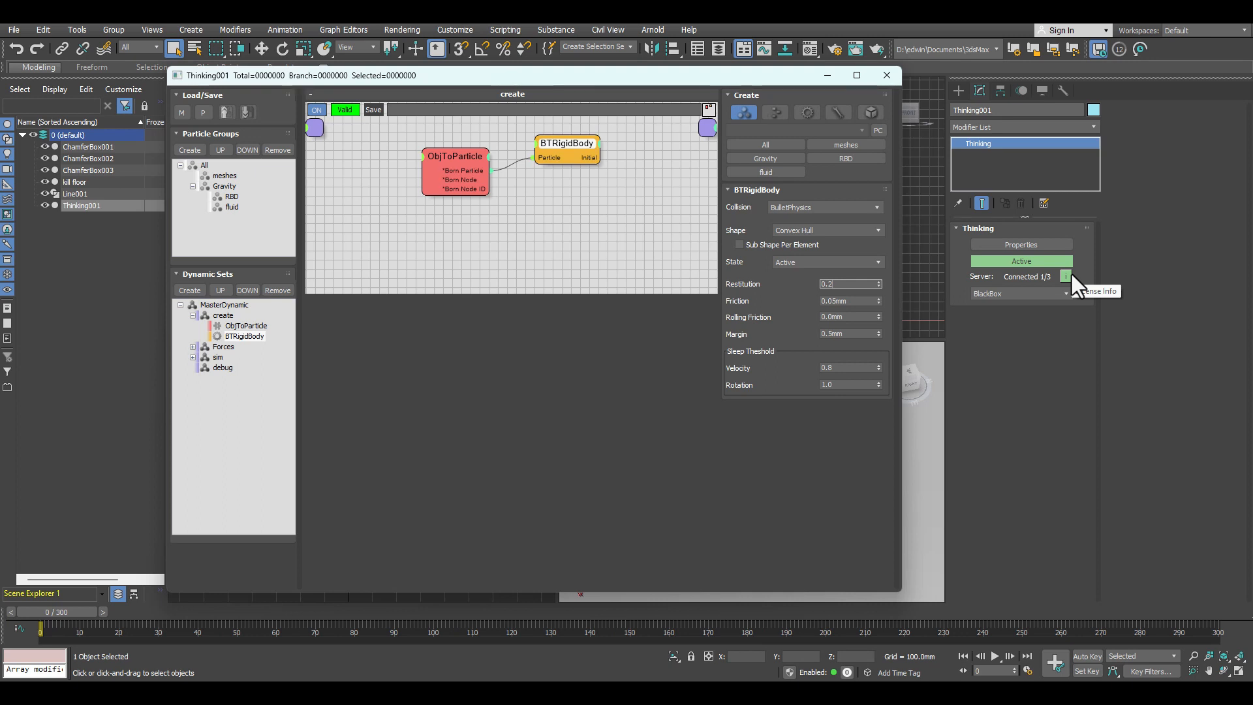
{"action": "left_click", "coordinate": [830, 301]}
{"action": "key", "text": "BackSpace"}
{"action": "type", "text": "1"}
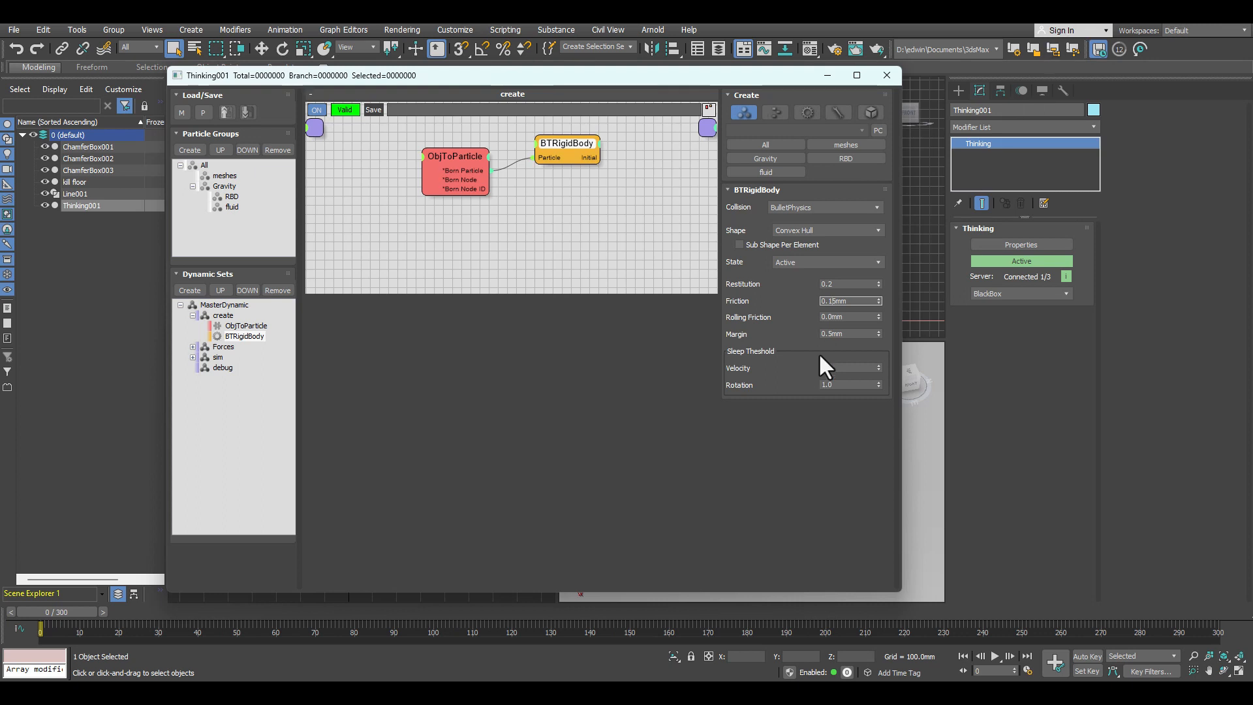
Step: Set the BTRigidBody node's margin to 1 mm
{"action": "double_click", "coordinate": [827, 334]}
{"action": "type", "text": "1"}
{"action": "key", "text": "Return"}
Step: Add a Mass operator to the create dynamic set and wire ObjToParticle's Born Particle output to its Particle input
{"action": "left_click", "coordinate": [459, 156]}
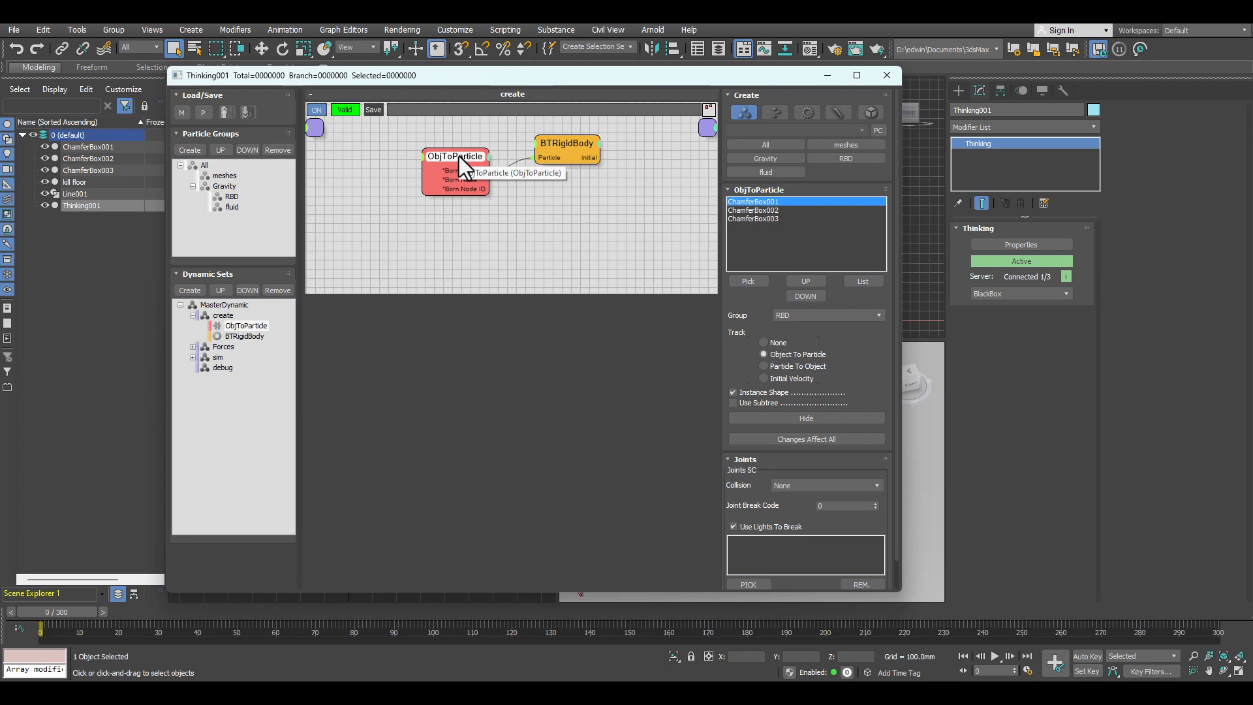
{"action": "left_click", "coordinate": [549, 185]}
{"action": "right_click", "coordinate": [548, 186]}
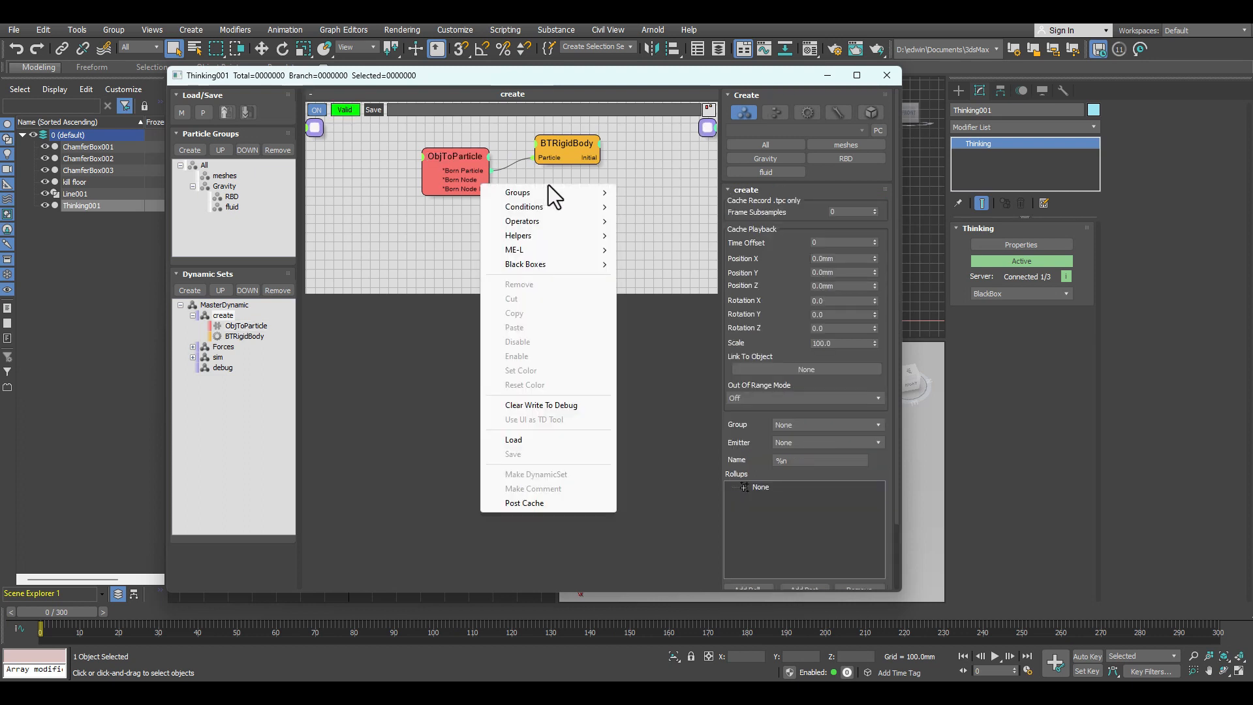
{"action": "mouse_move", "coordinate": [555, 199]}
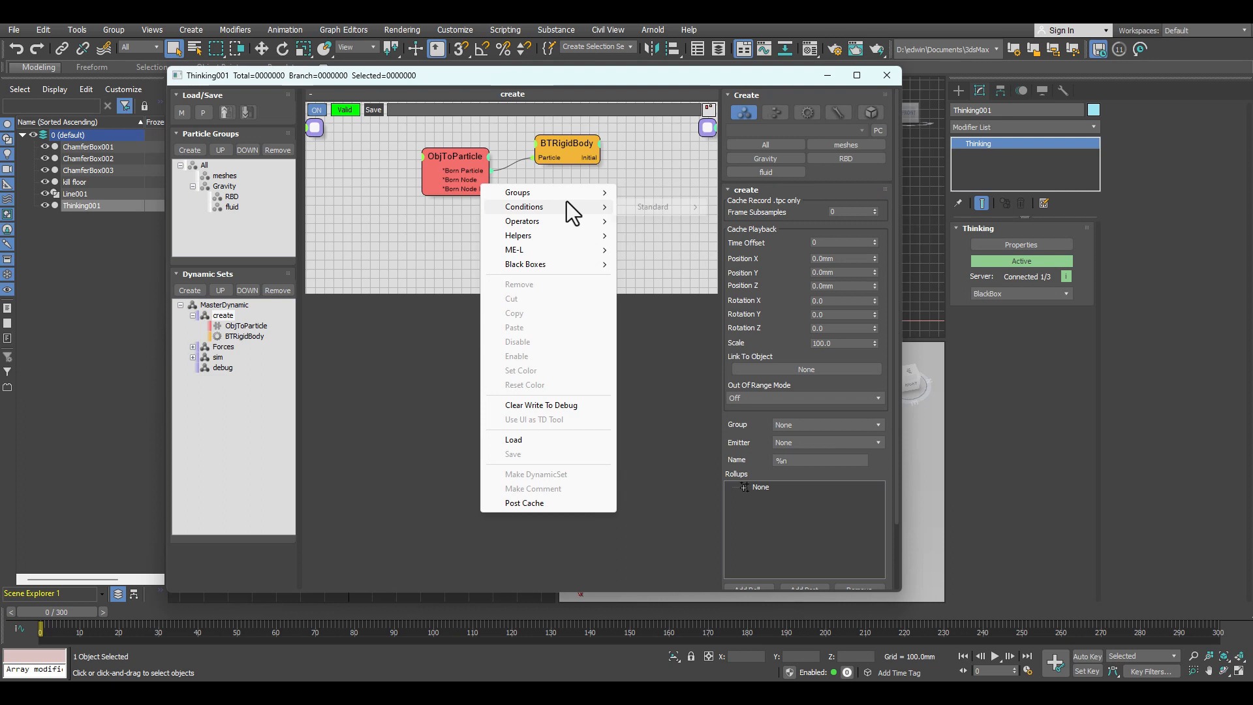
{"action": "mouse_move", "coordinate": [593, 207]}
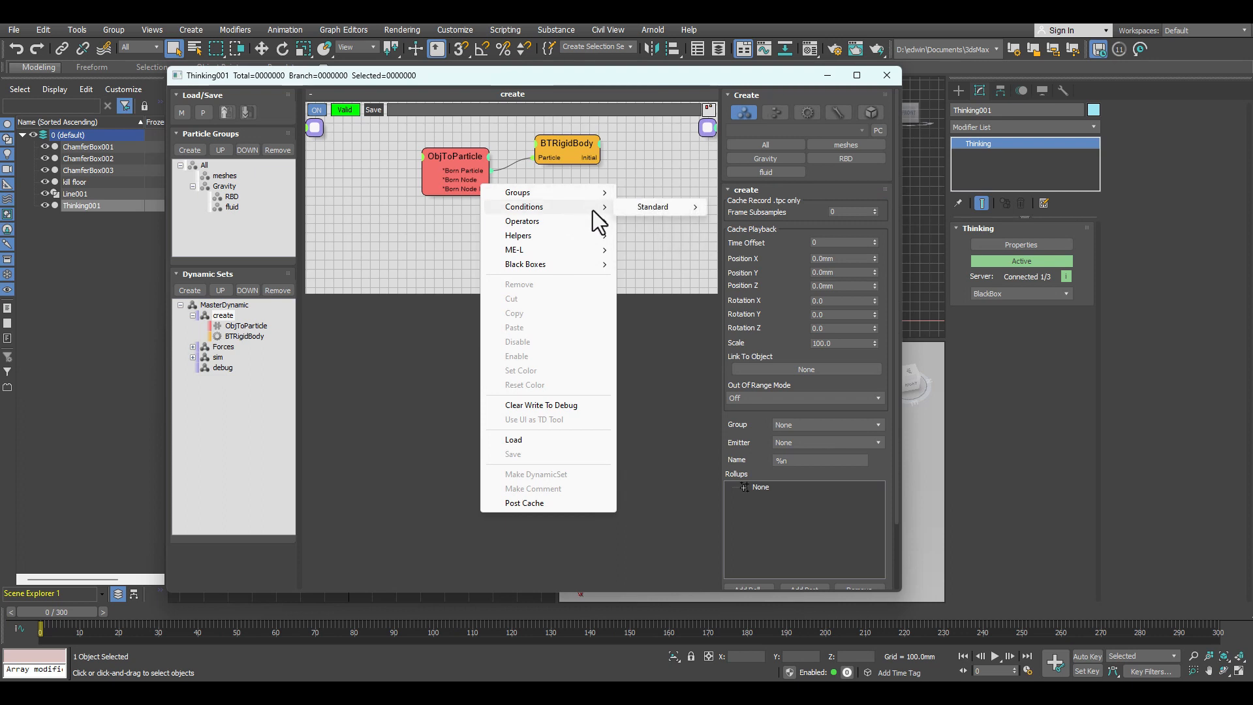
{"action": "mouse_move", "coordinate": [668, 210]}
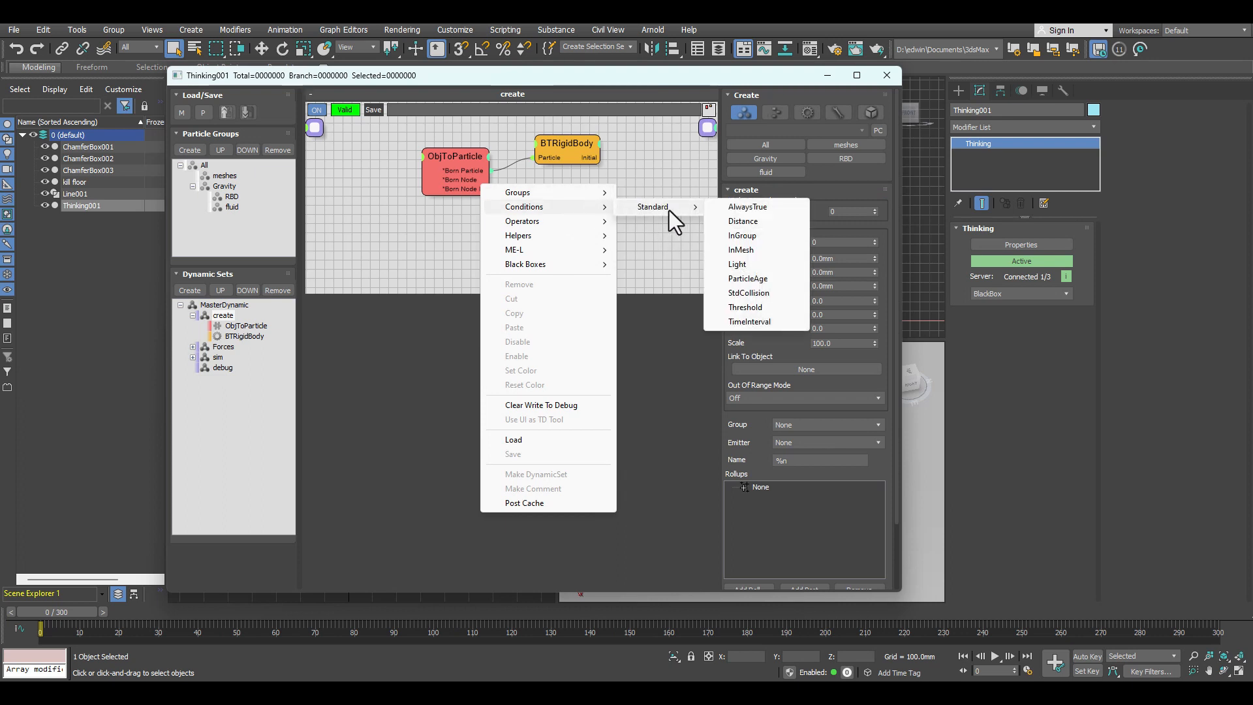
{"action": "mouse_move", "coordinate": [564, 222]}
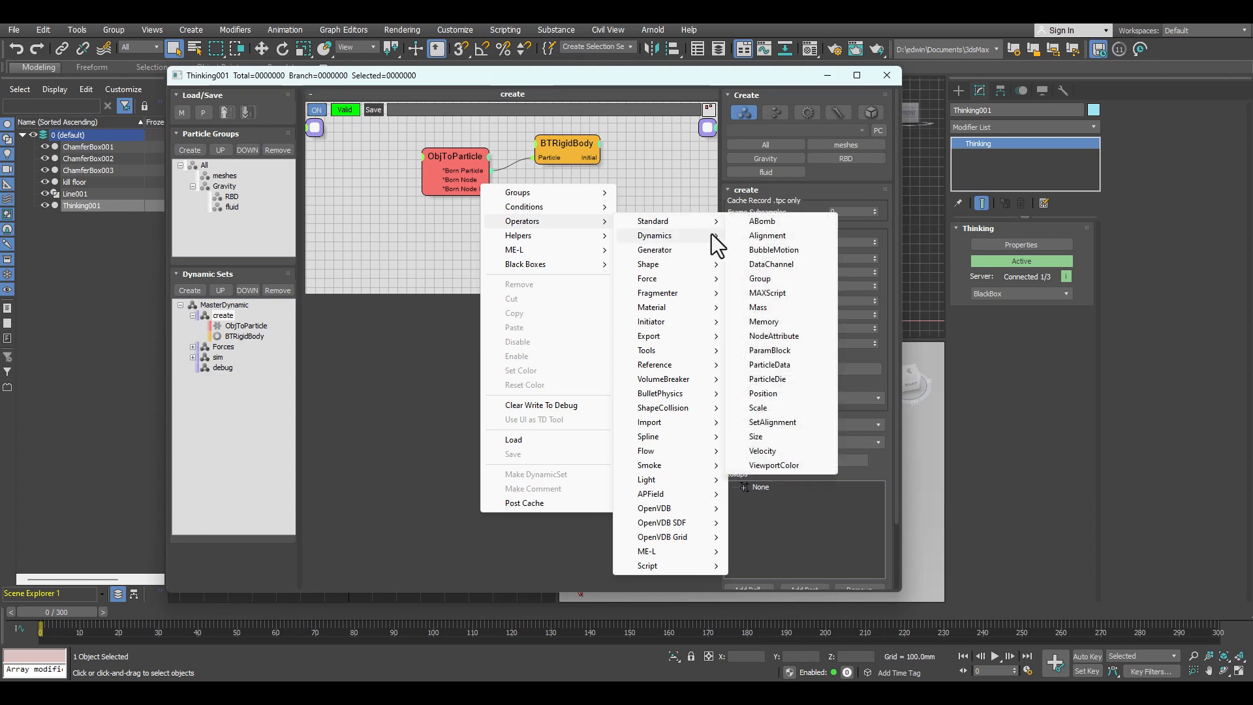
{"action": "left_click", "coordinate": [767, 307]}
{"action": "left_click_drag", "start_coordinate": [488, 171], "coordinate": [554, 208]}
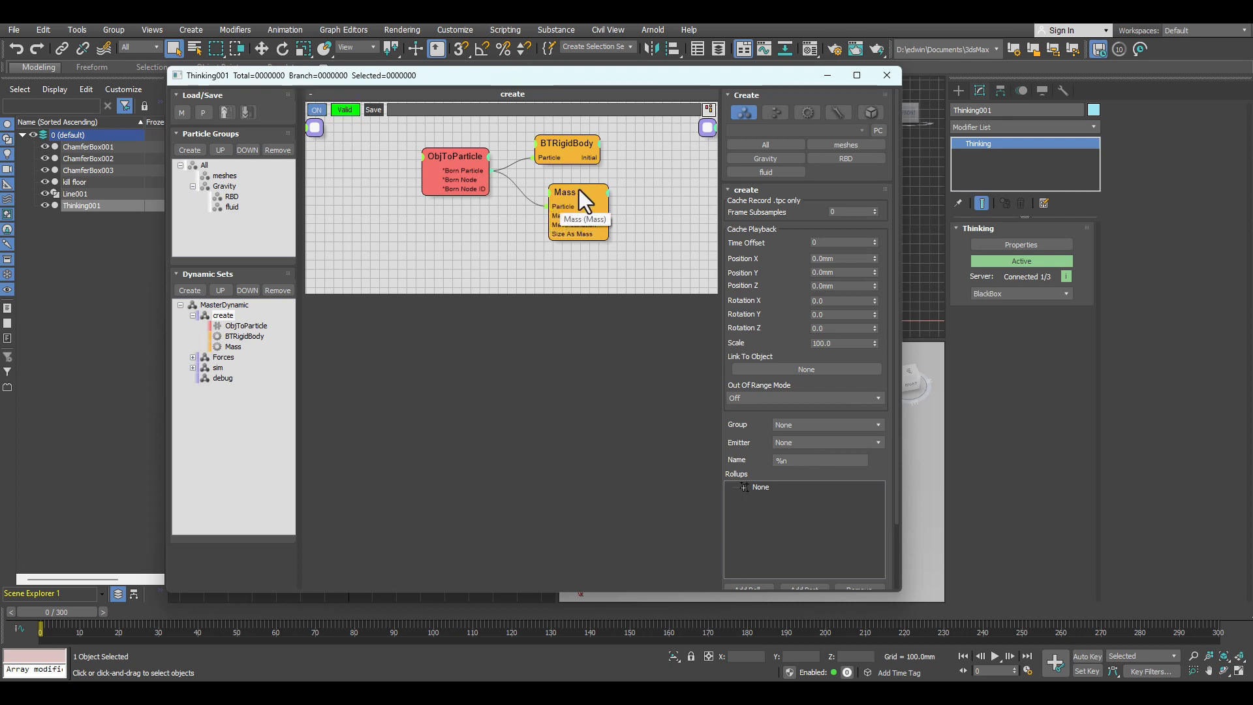
Step: Set the Mass node's mass to 500 and line the collapsed node up beneath BTRigidBody
{"action": "double_click", "coordinate": [579, 190]}
{"action": "double_click", "coordinate": [567, 194]}
{"action": "left_click_drag", "start_coordinate": [574, 190], "coordinate": [574, 176]}
{"action": "double_click", "coordinate": [827, 203]}
{"action": "mouse_move", "coordinate": [728, 692]}
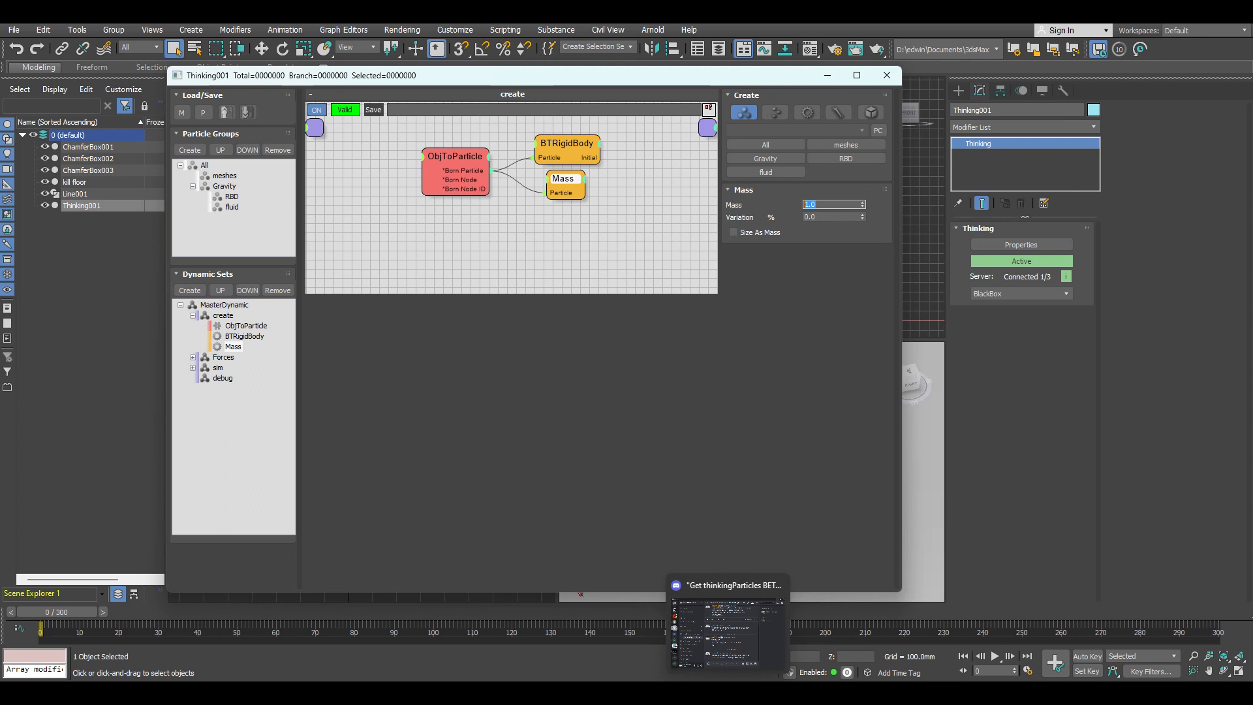
{"action": "type", "text": "500"}
{"action": "key", "text": "Return"}
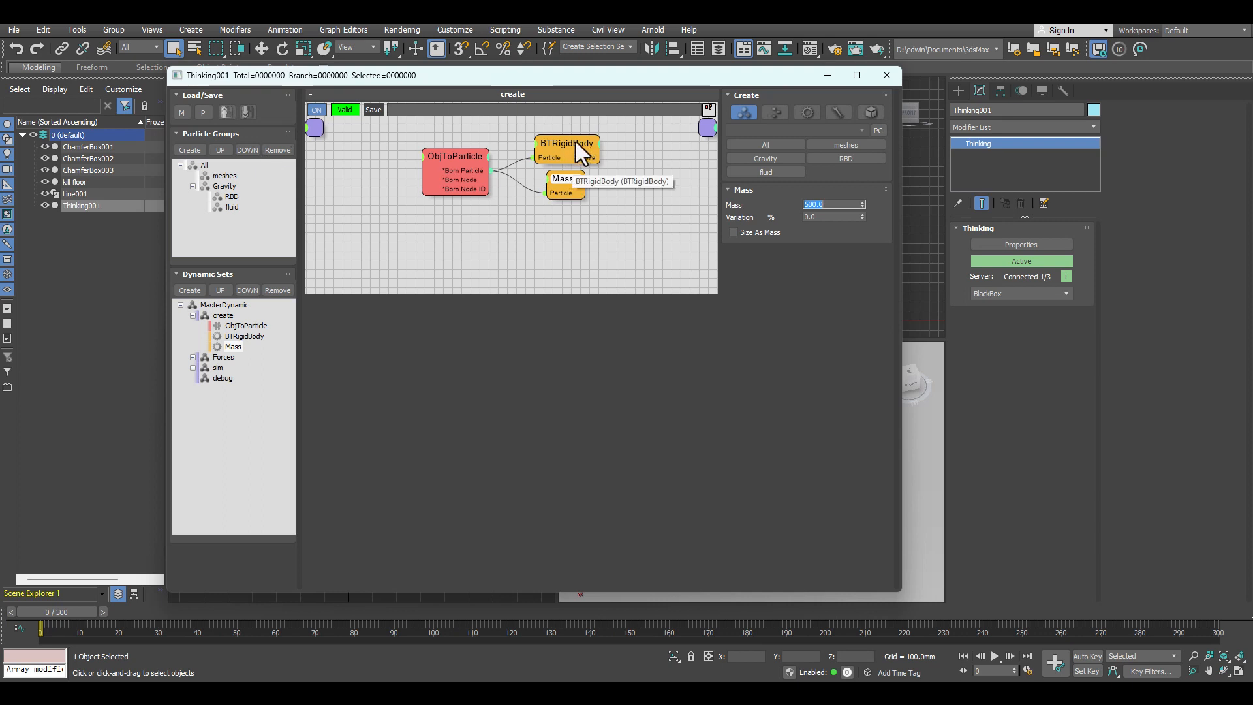
{"action": "left_click_drag", "start_coordinate": [569, 136], "coordinate": [563, 130]}
{"action": "left_click_drag", "start_coordinate": [562, 174], "coordinate": [553, 177]}
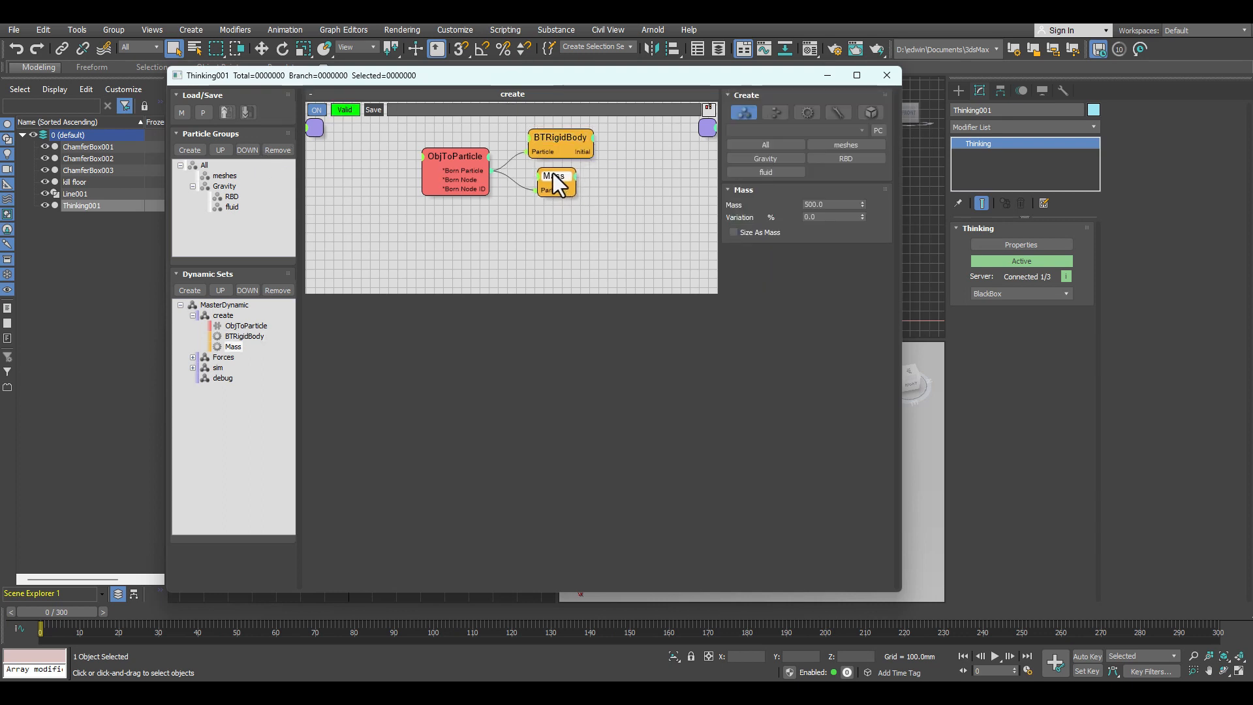
Step: Add a Velocity operator below Mass and wire ObjToParticle's Born Particle output to its Particle input
{"action": "double_click", "coordinate": [565, 218]}
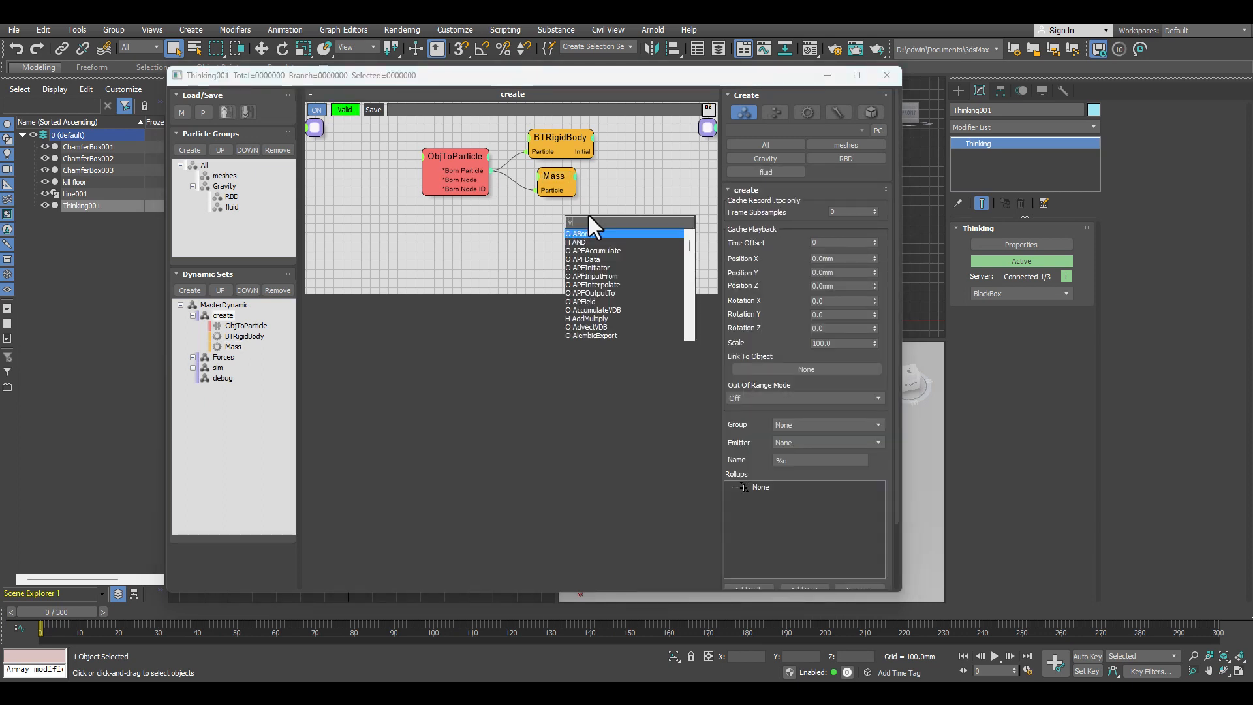
{"action": "type", "text": "velo"}
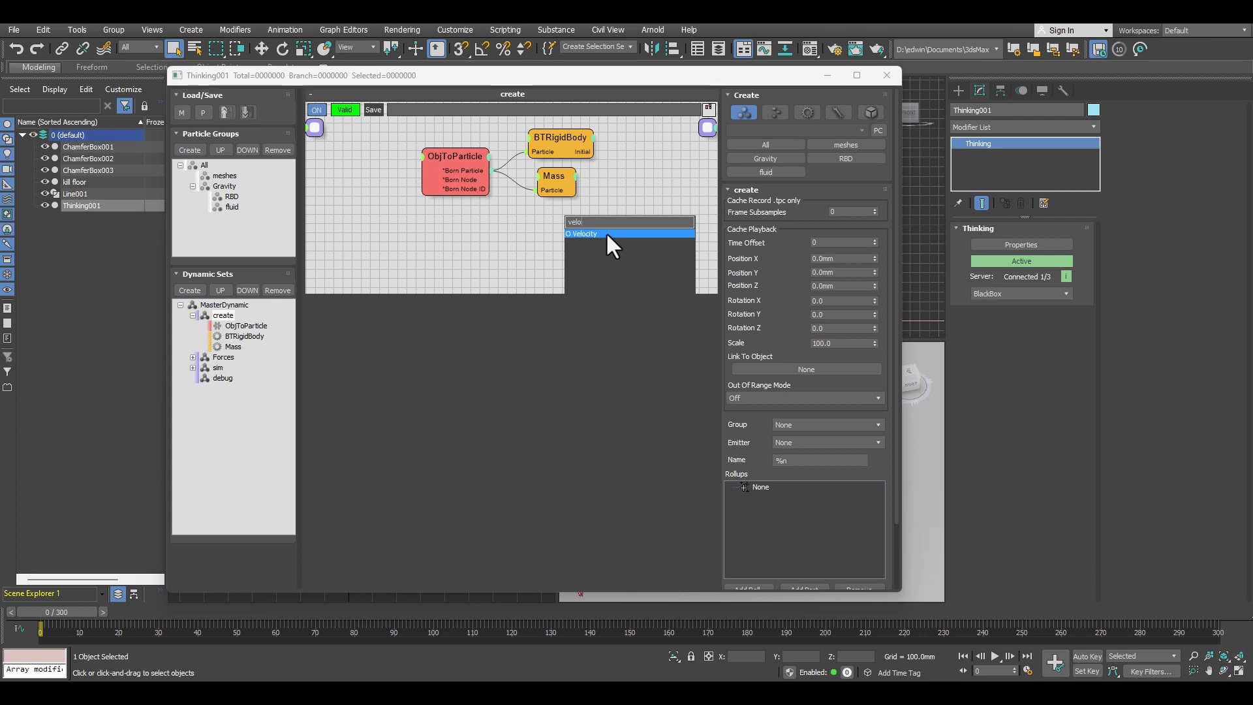
{"action": "left_click", "coordinate": [605, 233]}
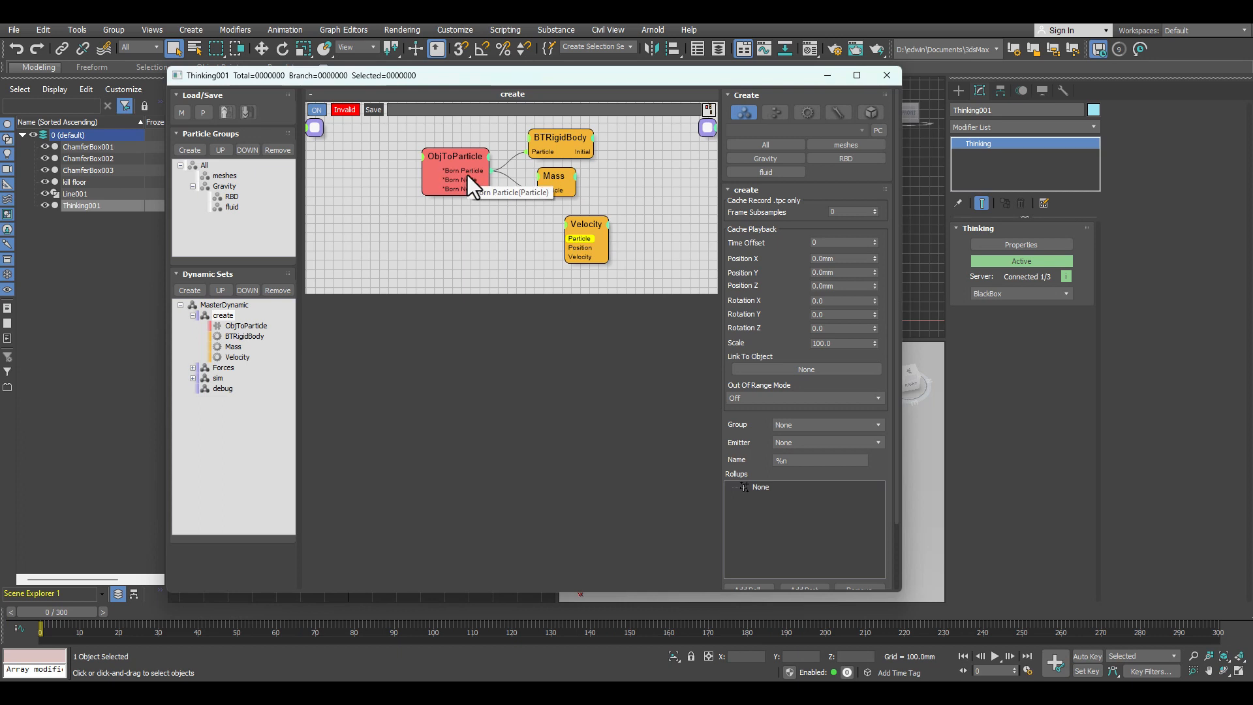
{"action": "left_click_drag", "start_coordinate": [560, 236], "coordinate": [563, 239]}
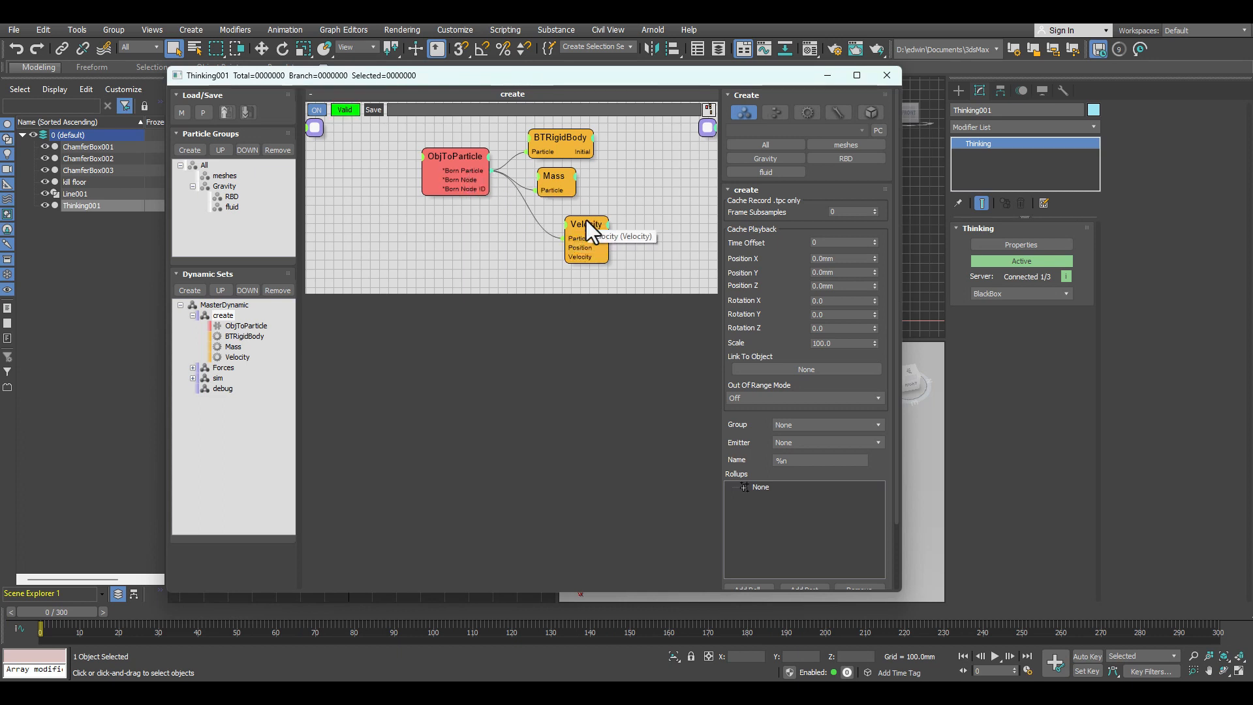
Step: Point the Velocity node's user direction down with Z at -1 and set its speed to 200
{"action": "left_click", "coordinate": [586, 222]}
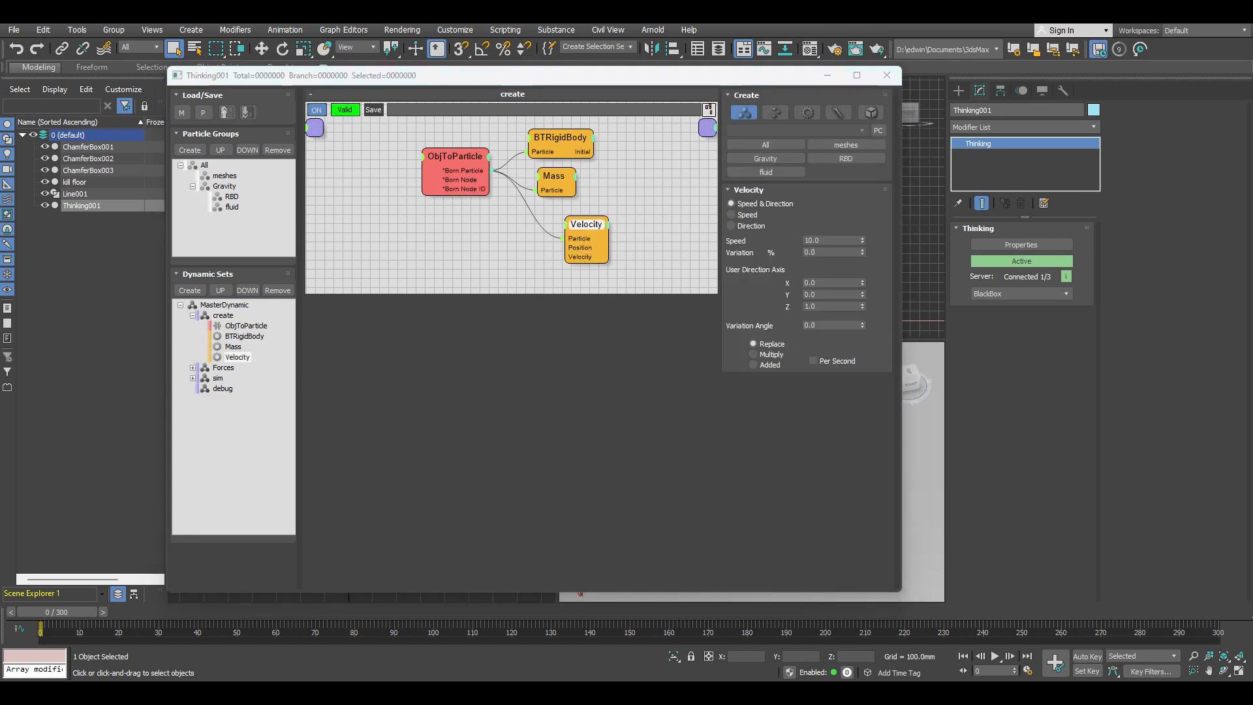
{"action": "left_click", "coordinate": [827, 307]}
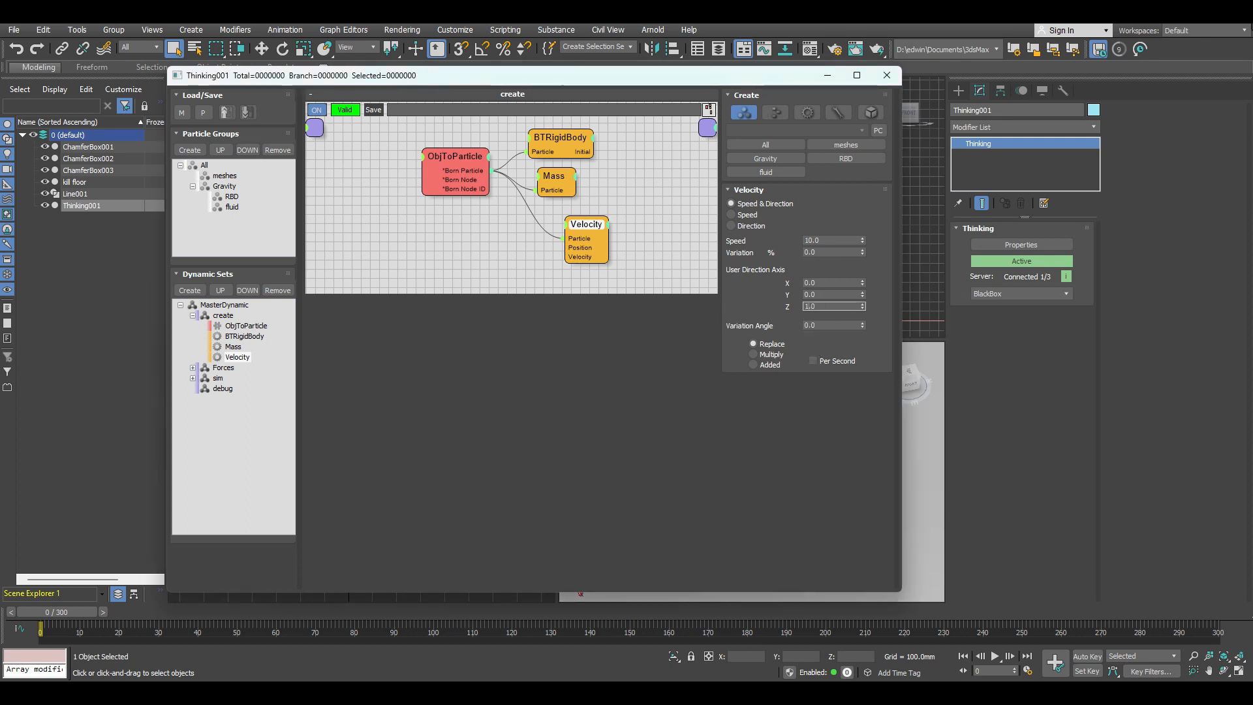
{"action": "type", "text": "-"}
{"action": "left_click_drag", "start_coordinate": [823, 241], "coordinate": [786, 243]}
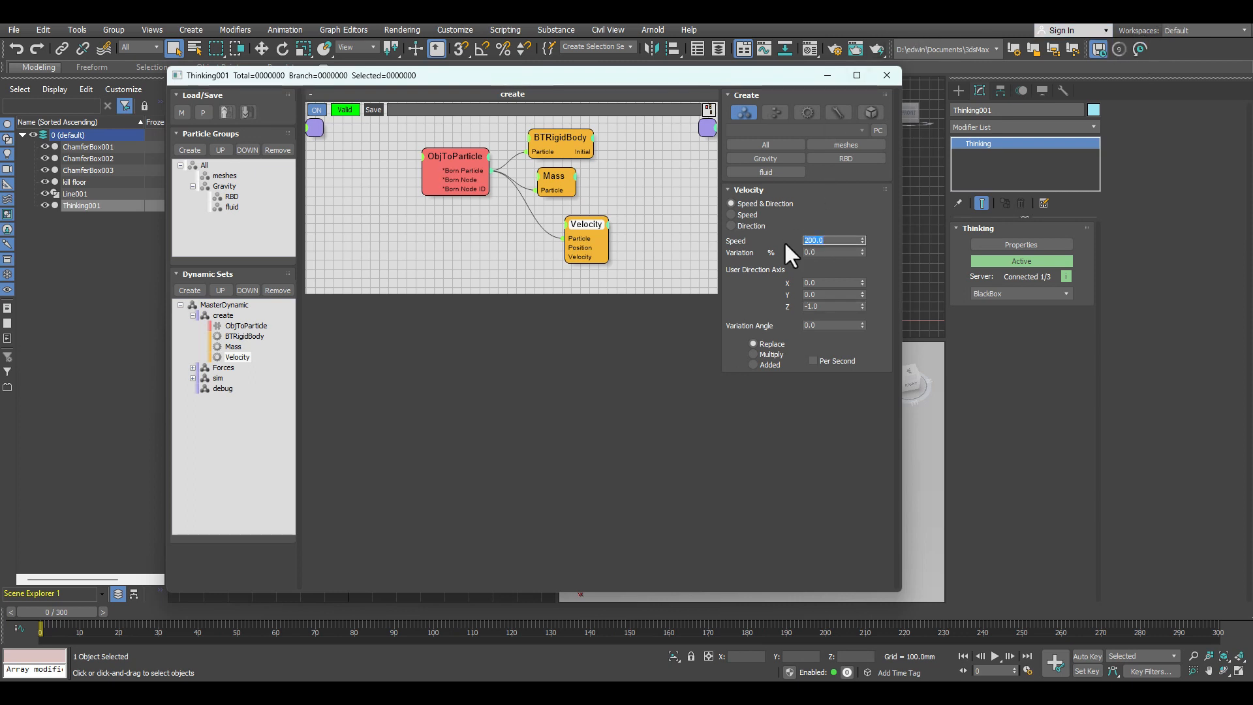
Step: Collapse the Velocity node and move it up directly beneath the Mass node
{"action": "double_click", "coordinate": [590, 226]}
{"action": "left_click_drag", "start_coordinate": [590, 226], "coordinate": [567, 218]}
{"action": "left_click", "coordinate": [571, 253]}
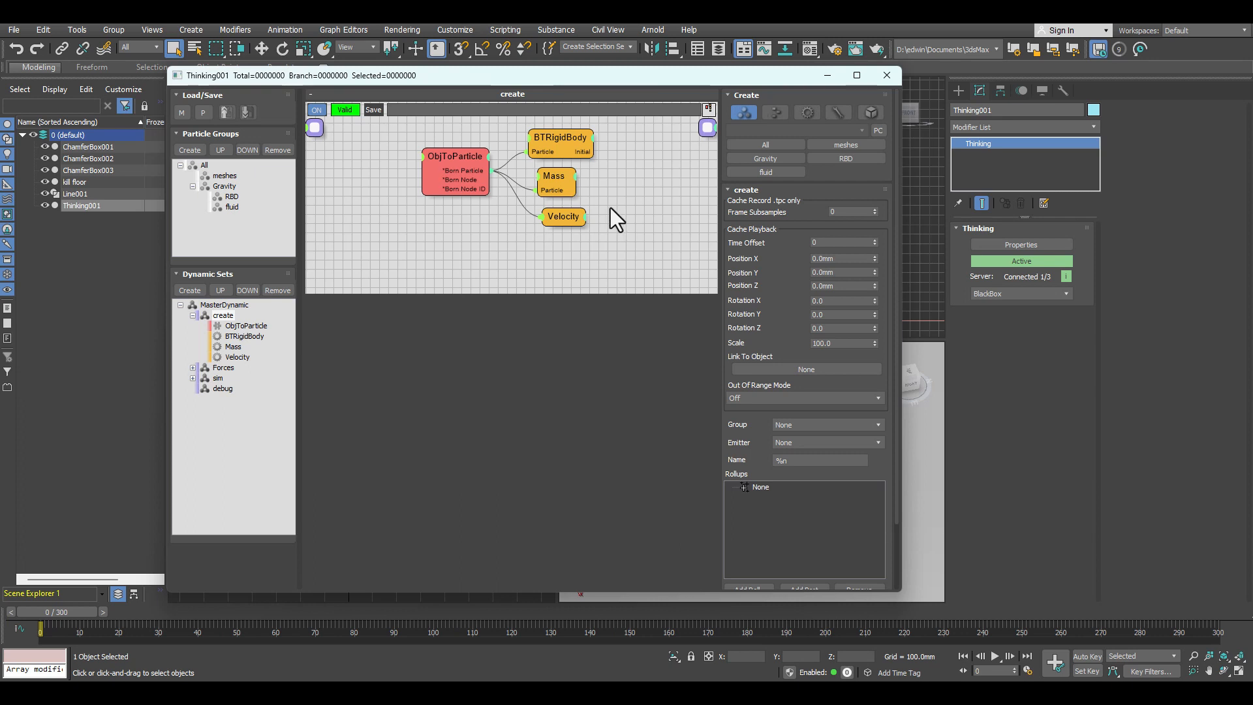
Step: Review the BTRigidBody and ObjToParticle settings, plus the Gravity and Force nodes in the Forces dynamic set
{"action": "left_click", "coordinate": [569, 139]}
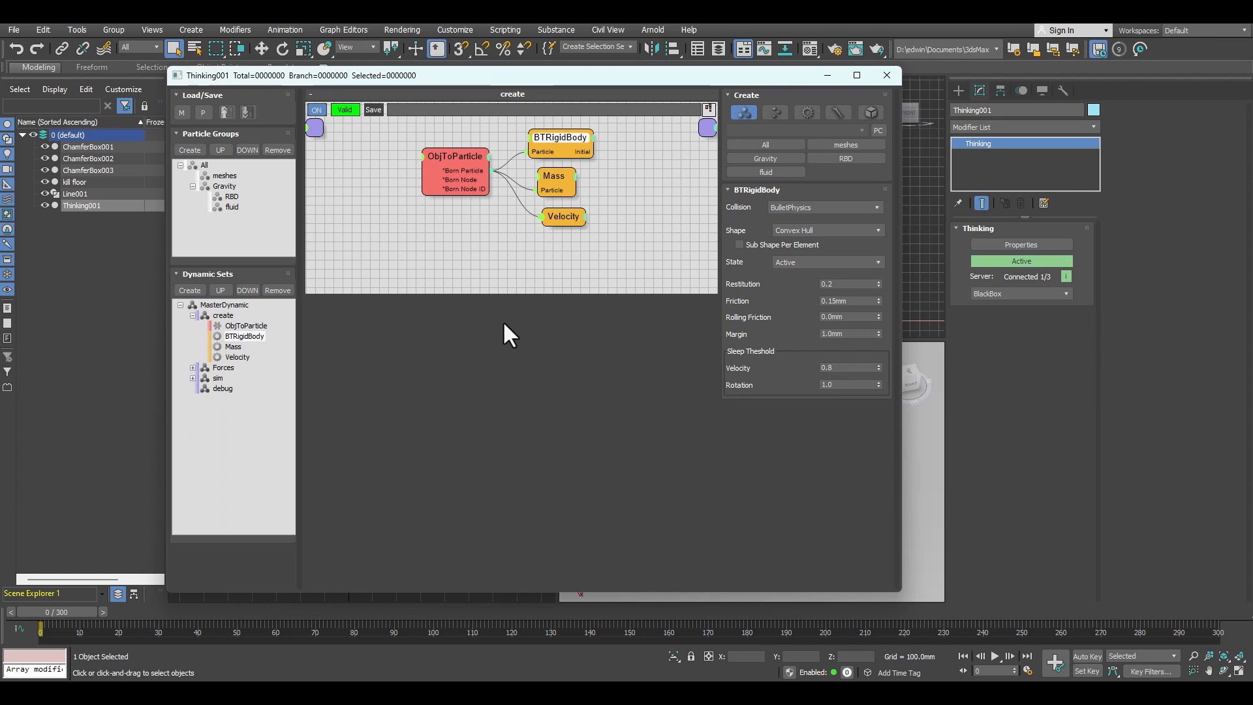
{"action": "left_click", "coordinate": [460, 154]}
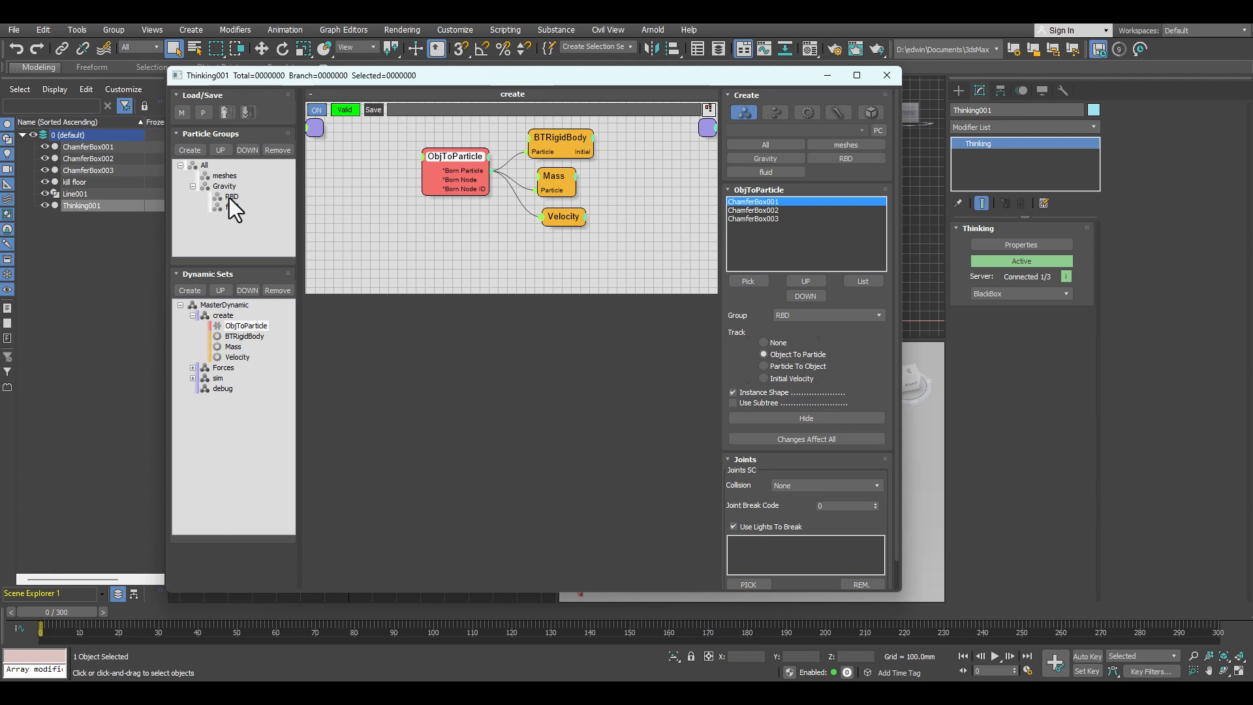
{"action": "left_click", "coordinate": [231, 367]}
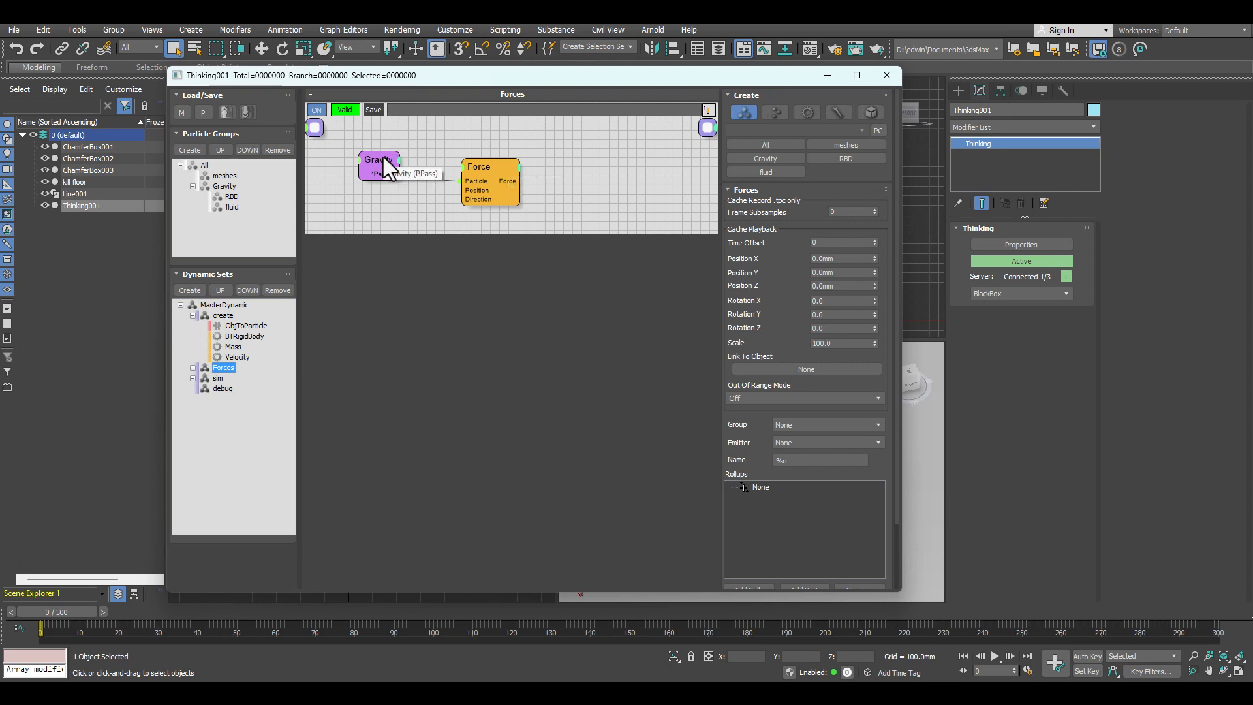
{"action": "left_click", "coordinate": [382, 157]}
{"action": "left_click_drag", "start_coordinate": [382, 156], "coordinate": [399, 151]}
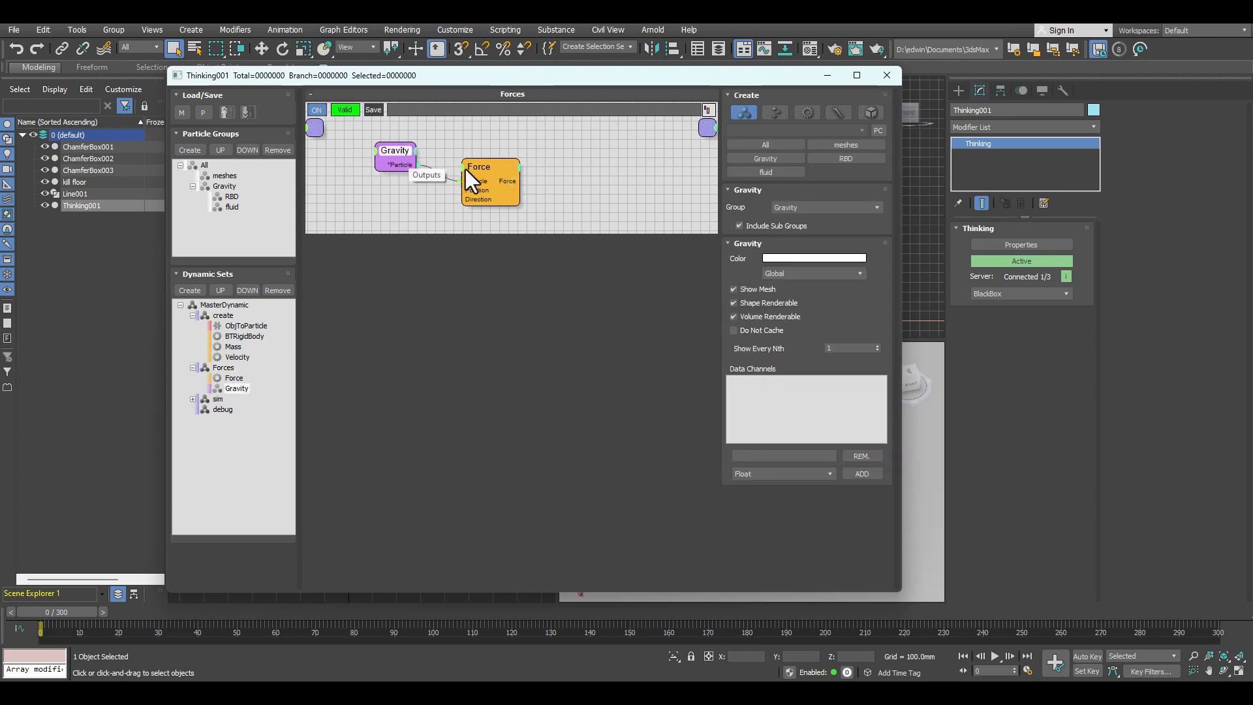
{"action": "left_click", "coordinate": [753, 227]}
{"action": "left_click", "coordinate": [498, 167]}
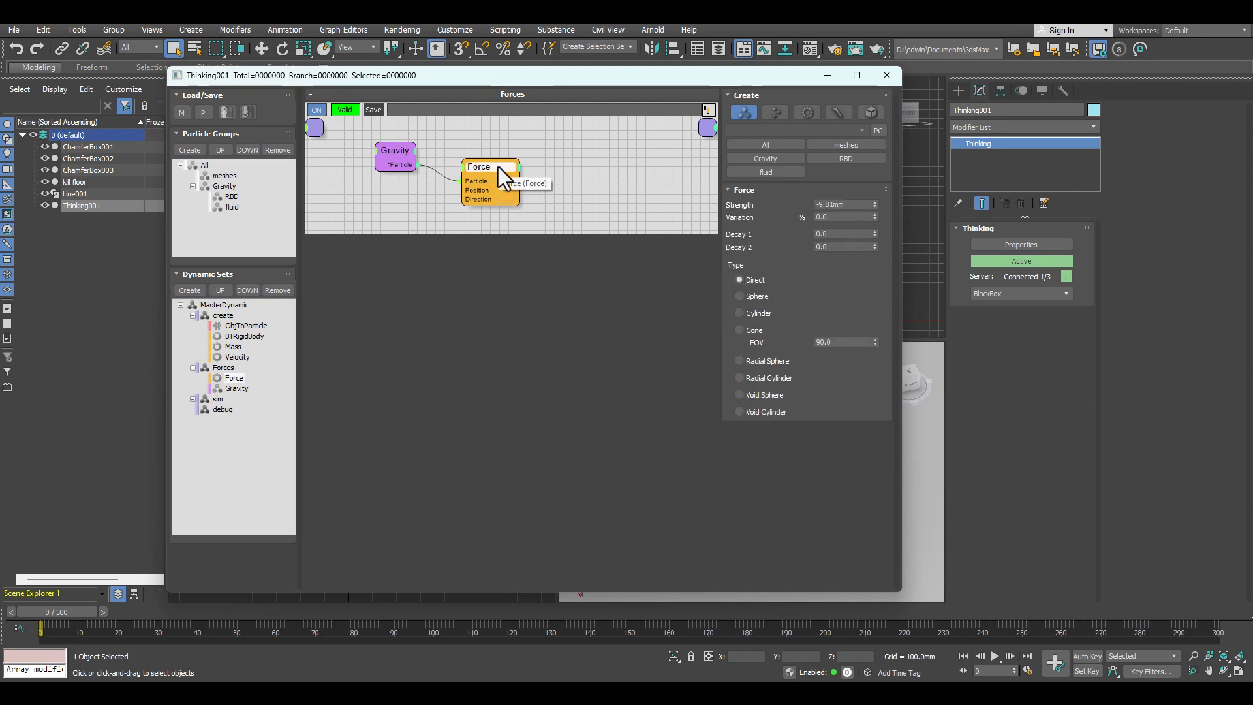
Step: Edit the strength value of the Force node driven by the Gravity group
{"action": "left_click", "coordinate": [222, 186]}
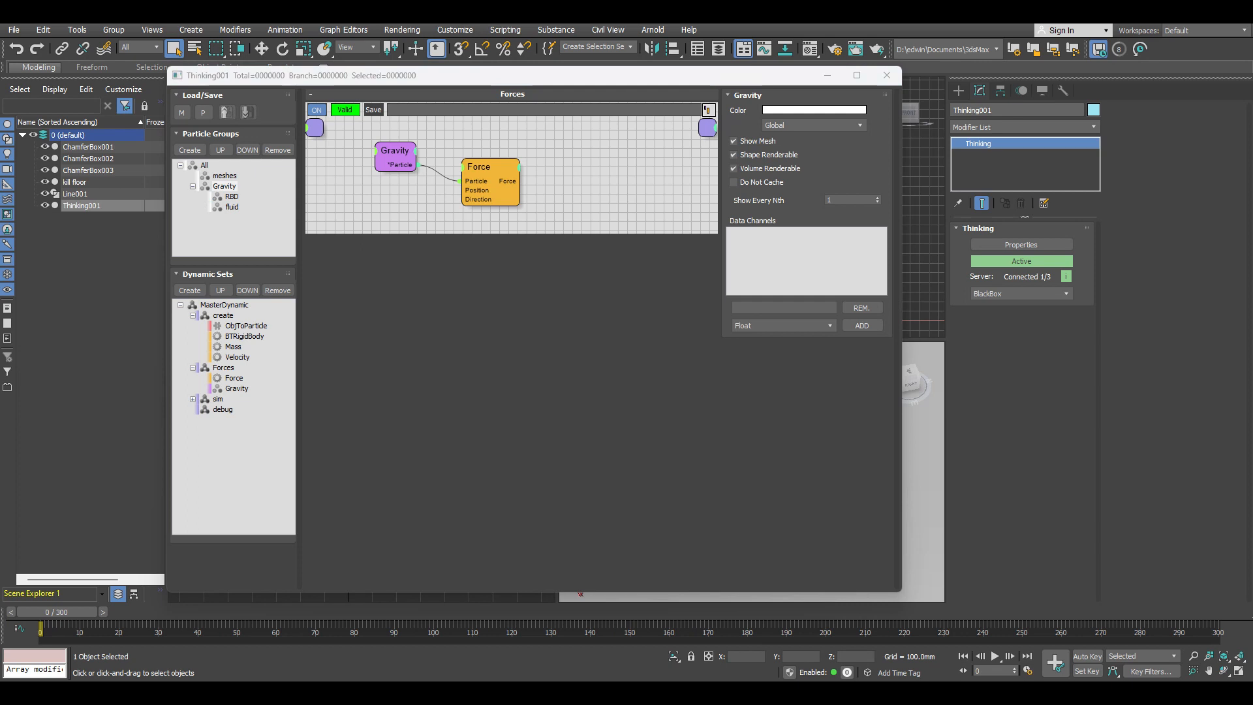
{"action": "left_click", "coordinate": [492, 169]}
{"action": "left_click", "coordinate": [835, 205]}
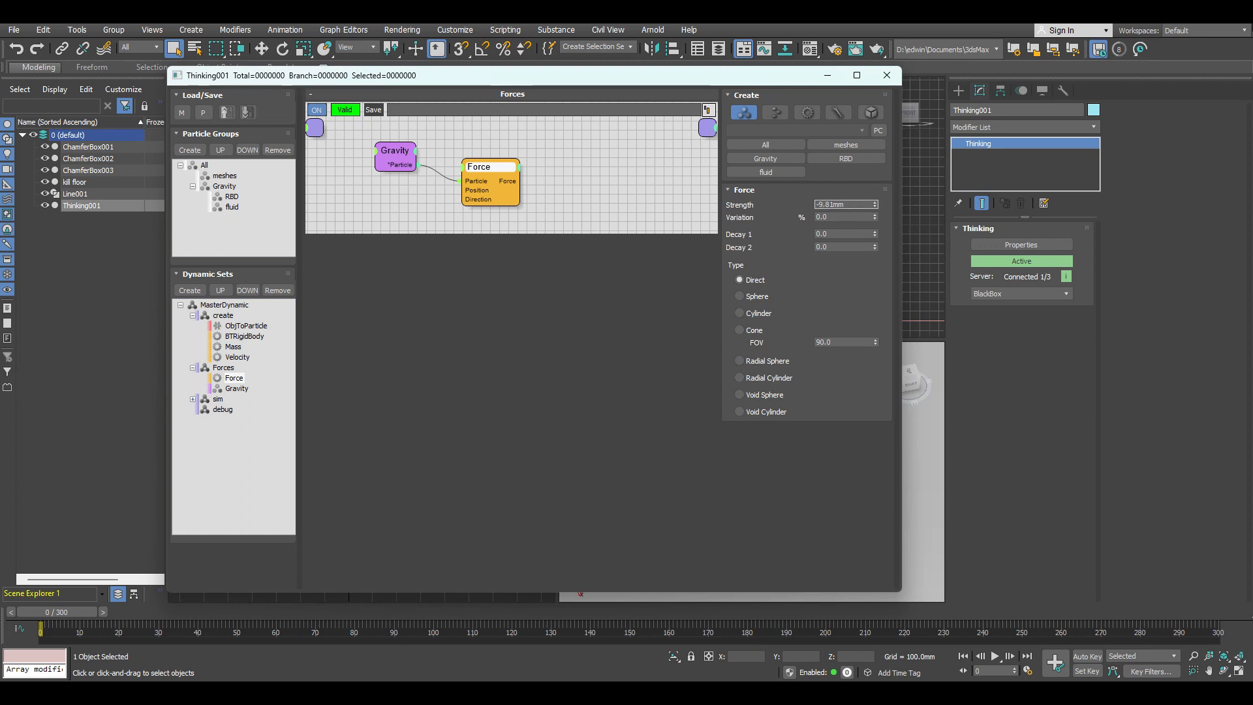
{"action": "key", "text": "BackSpace"}
{"action": "key", "text": "Return"}
Step: Return to the create dynamic set, clear its window away from the viewports and maximize the Front viewport
{"action": "left_click", "coordinate": [216, 316]}
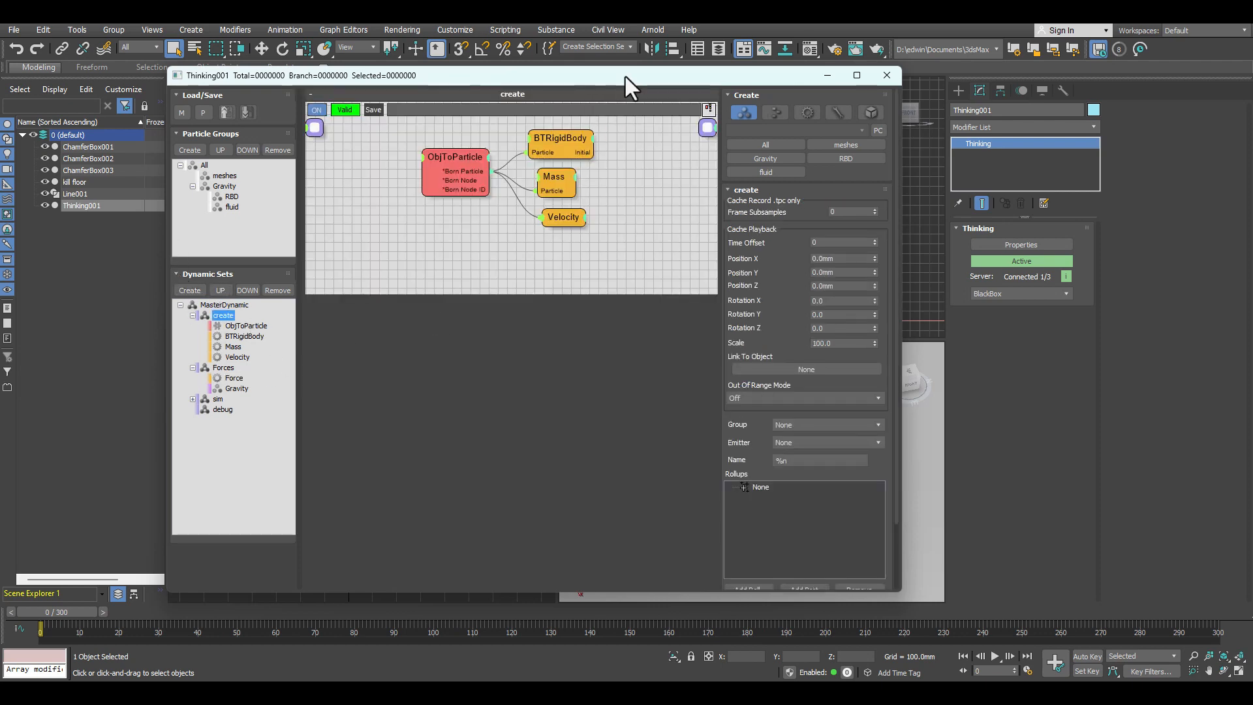
{"action": "left_click_drag", "start_coordinate": [625, 76], "coordinate": [197, 62]}
{"action": "right_click", "coordinate": [868, 264]}
{"action": "left_click", "coordinate": [1239, 672]}
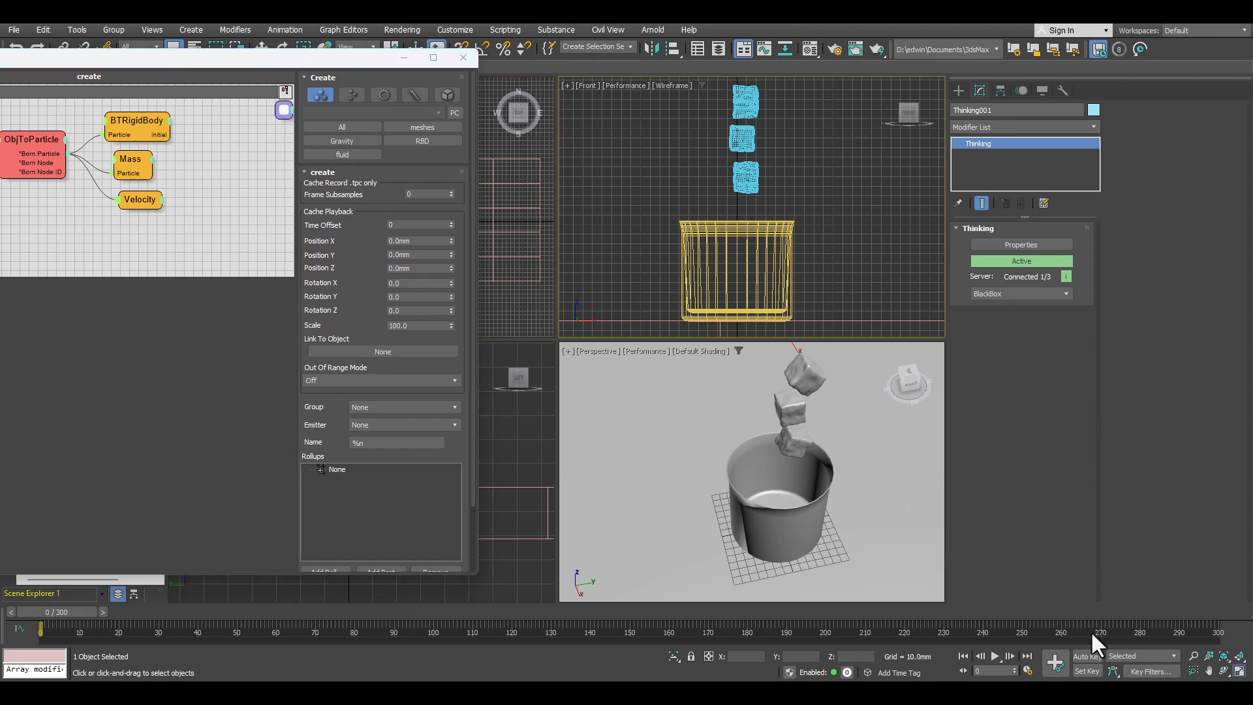
{"action": "left_click_drag", "start_coordinate": [346, 63], "coordinate": [45, 75]}
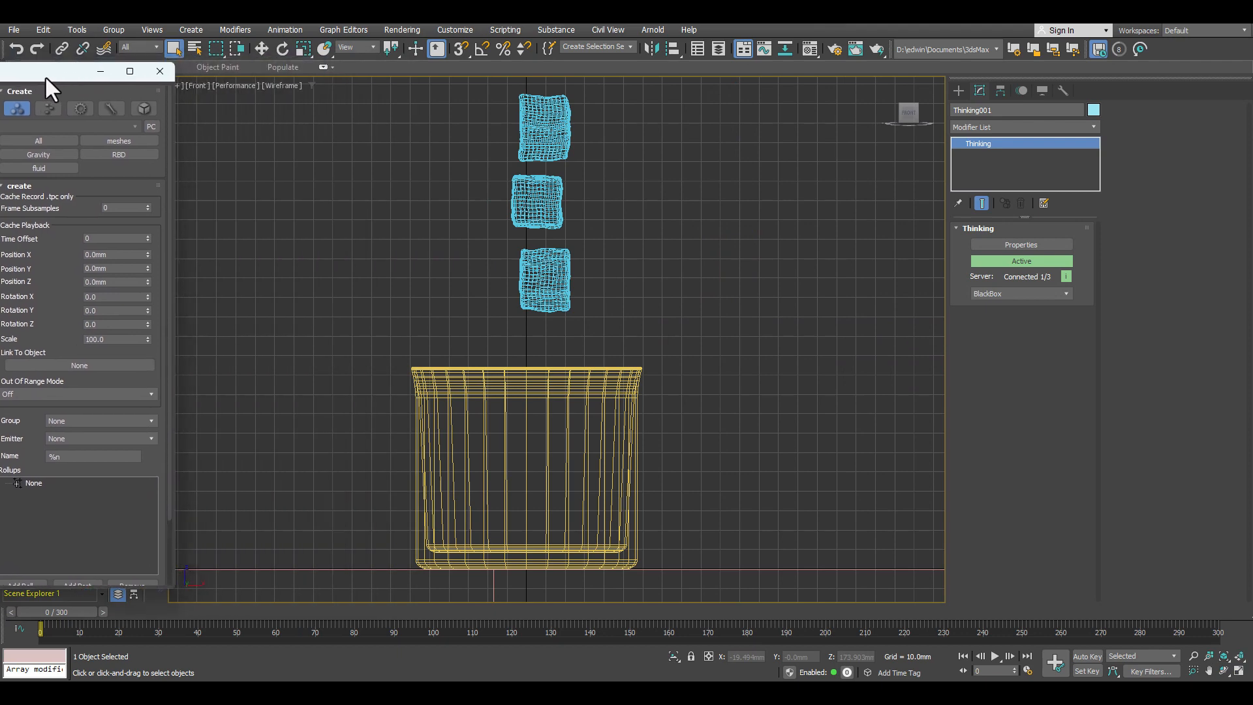
Step: Play the simulation briefly with the original boxes displayed and rewind to frame 0
{"action": "left_click", "coordinate": [994, 655]}
{"action": "left_click", "coordinate": [994, 655]}
{"action": "left_click", "coordinate": [962, 655]}
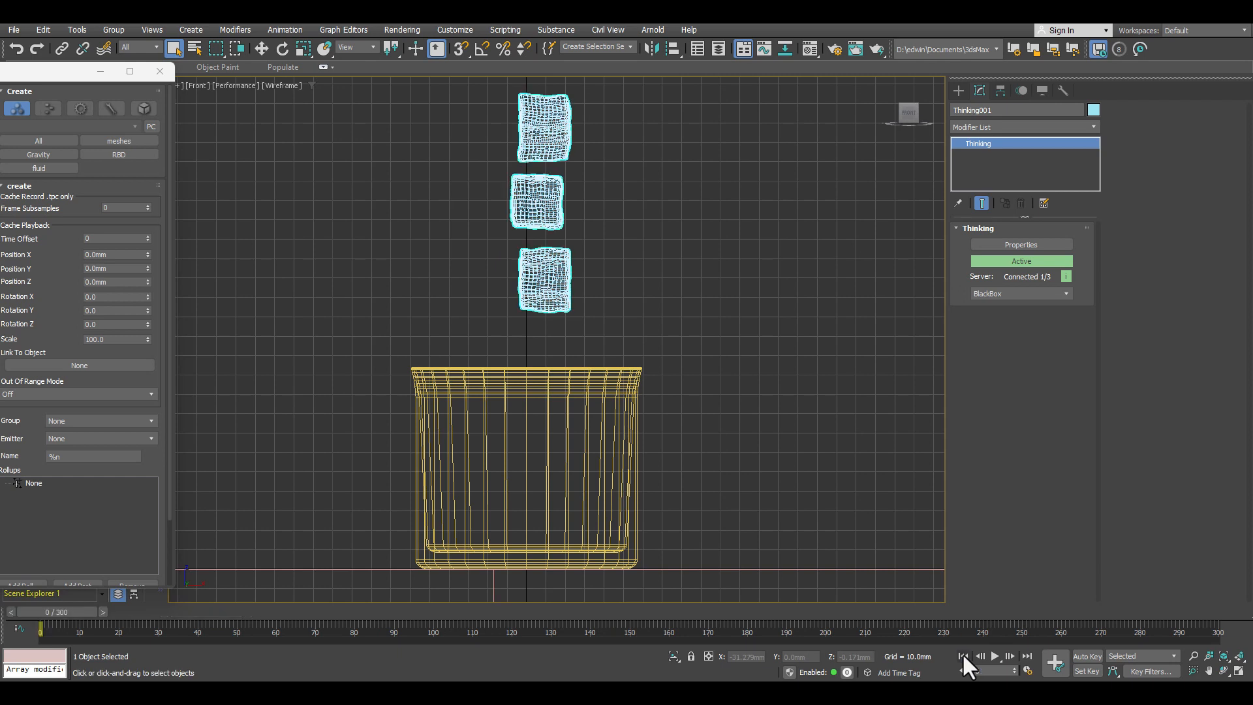
Step: Move the thinkingParticles window off the scene list and hide ChamferBox001, ChamferBox002 and ChamferBox003
{"action": "left_click_drag", "start_coordinate": [60, 70], "coordinate": [0, 68]}
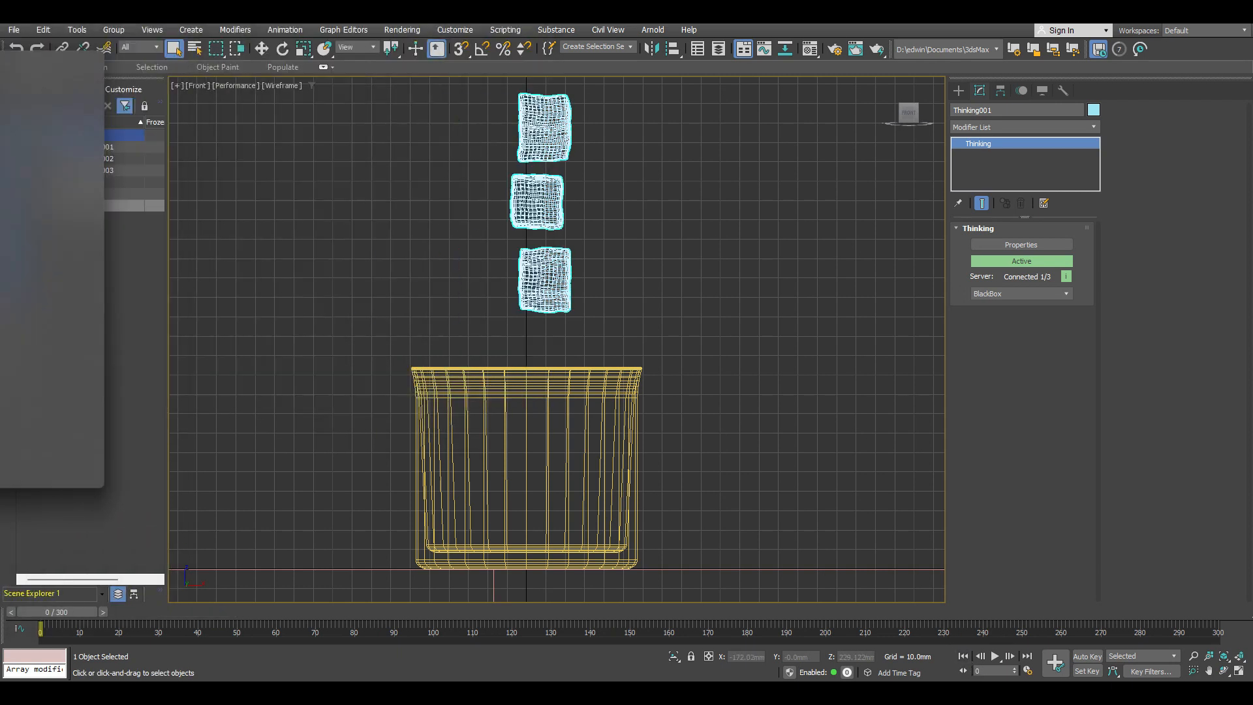
{"action": "left_click", "coordinate": [43, 147]}
{"action": "left_click", "coordinate": [44, 159]}
{"action": "left_click", "coordinate": [45, 170]}
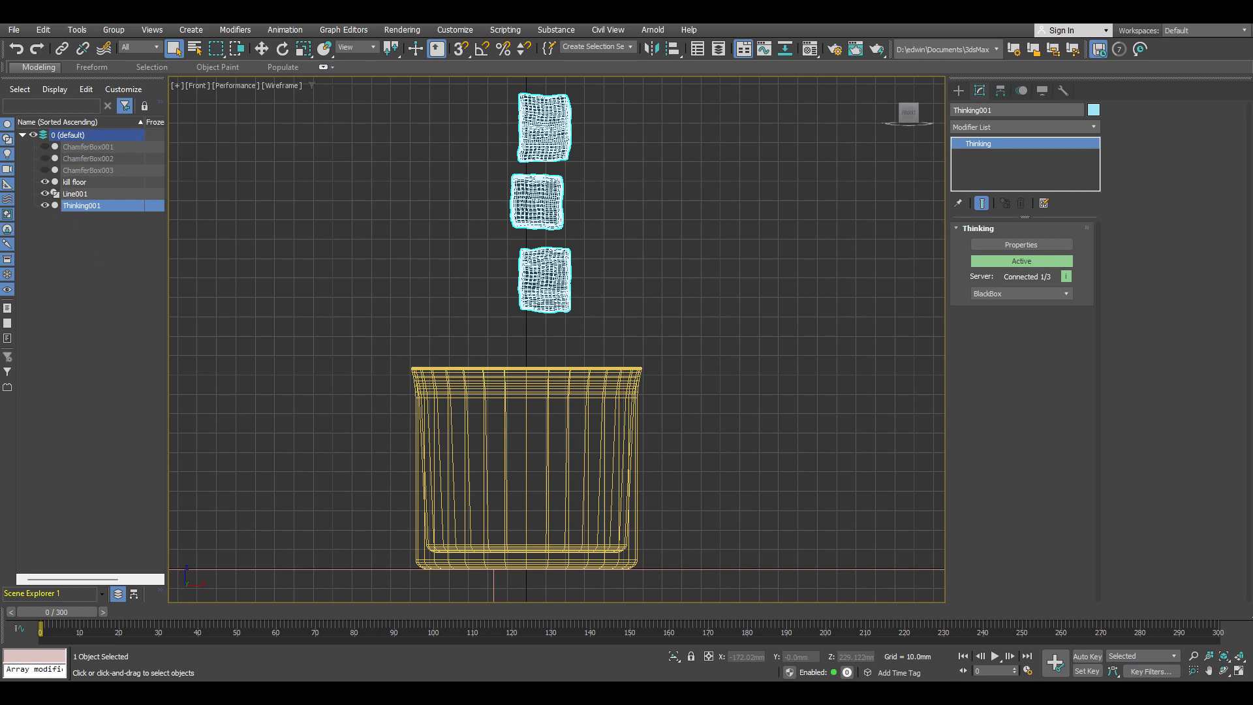
Step: Play the simulation twice from frame 0 to check how the particle boxes fall toward the cup
{"action": "left_click", "coordinate": [995, 656]}
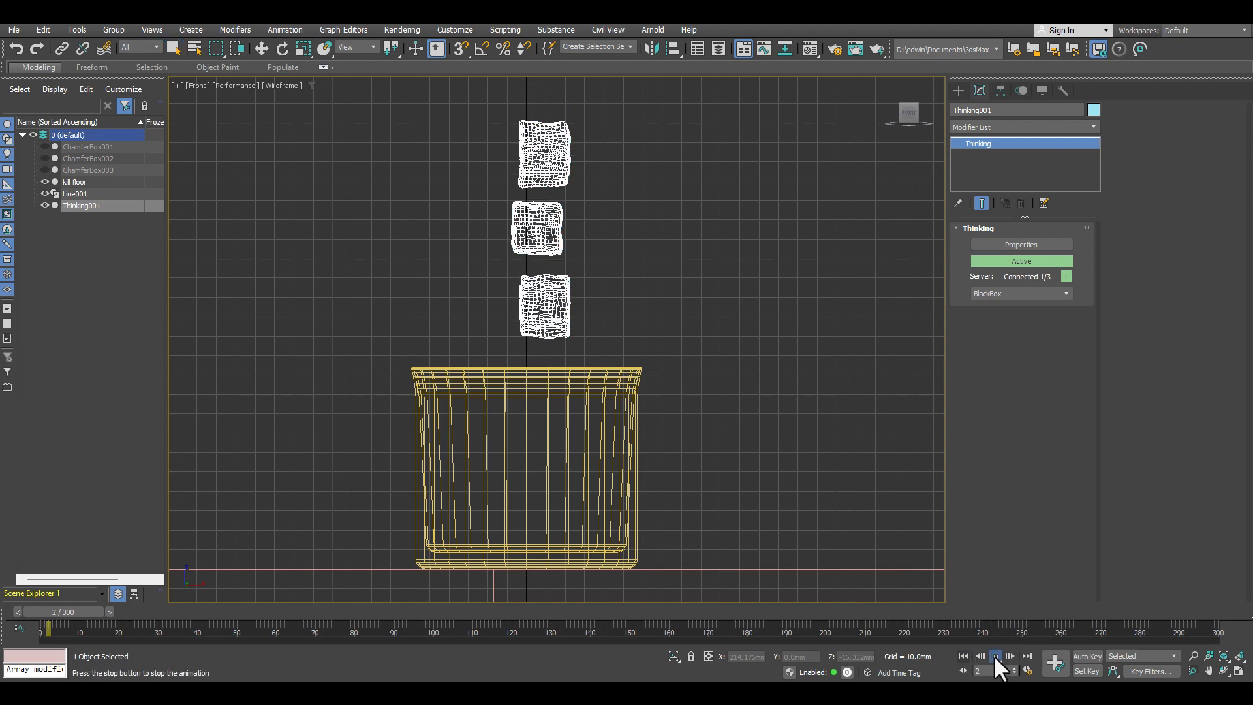
{"action": "left_click", "coordinate": [996, 655]}
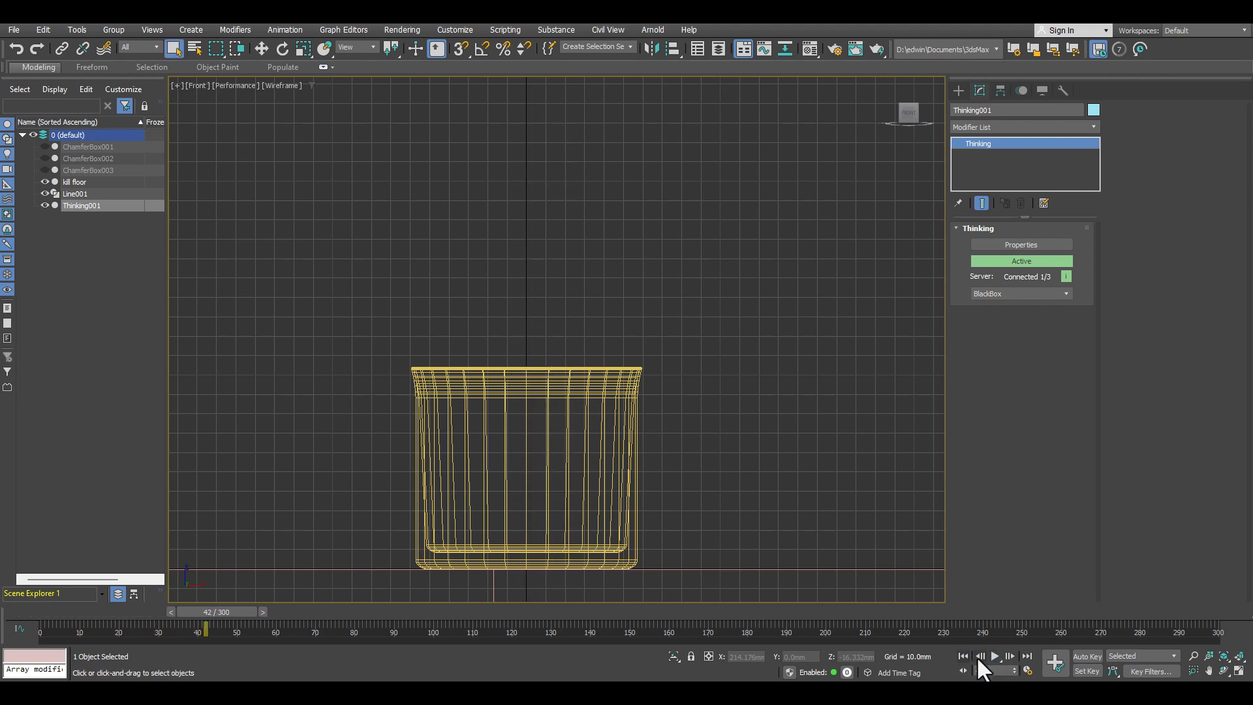
{"action": "left_click", "coordinate": [962, 656]}
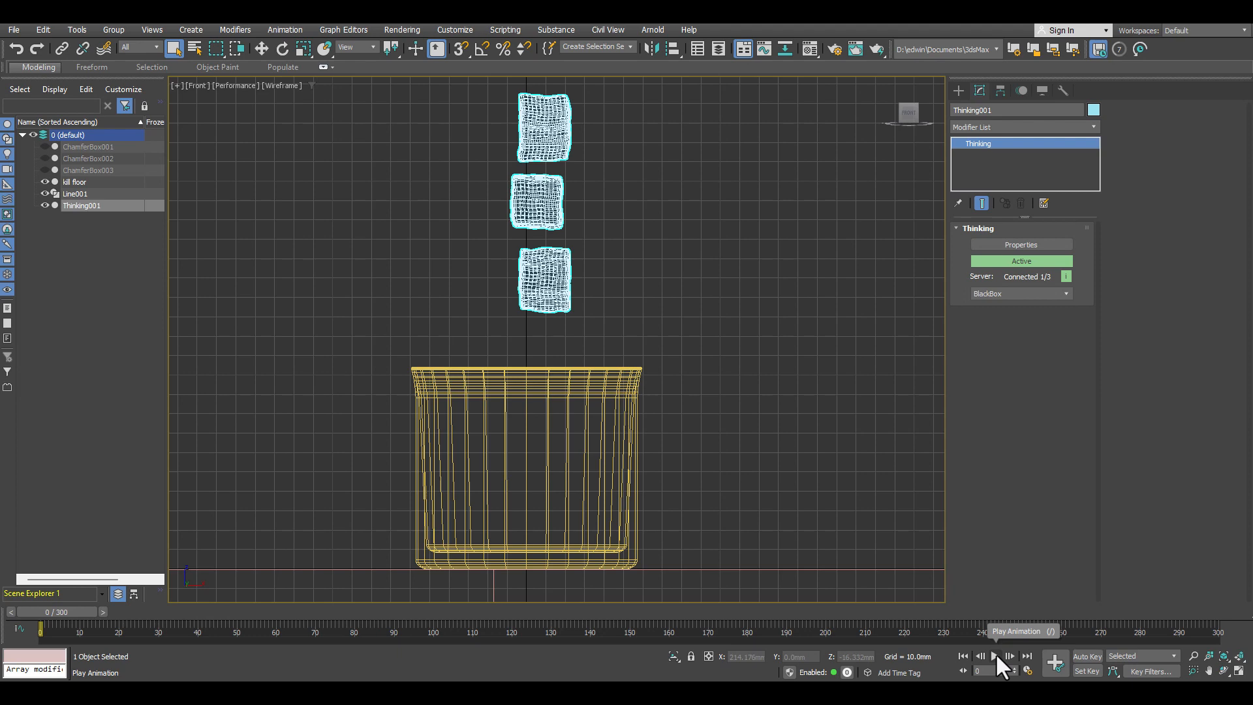
{"action": "left_click", "coordinate": [996, 655]}
{"action": "left_click", "coordinate": [996, 654]}
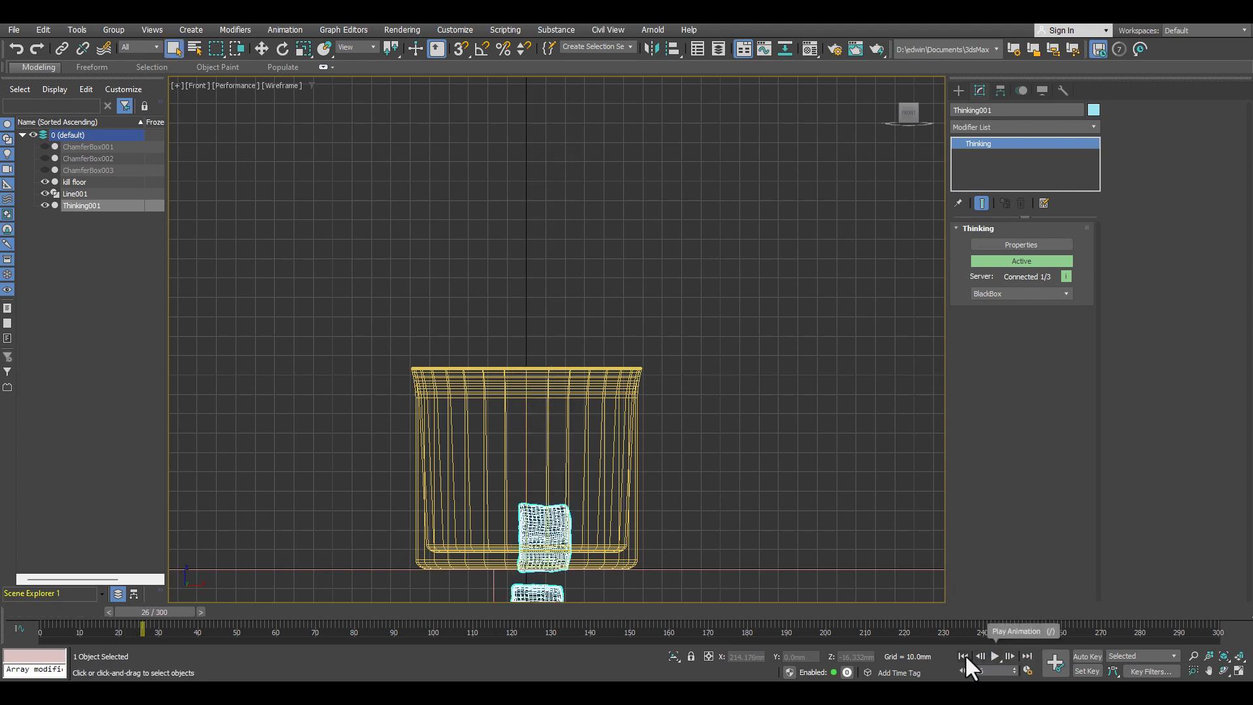
Step: Rewind to frame 0, maximize the Perspective viewport instead of Front, and play the box simulation there before rewinding
{"action": "left_click", "coordinate": [962, 655]}
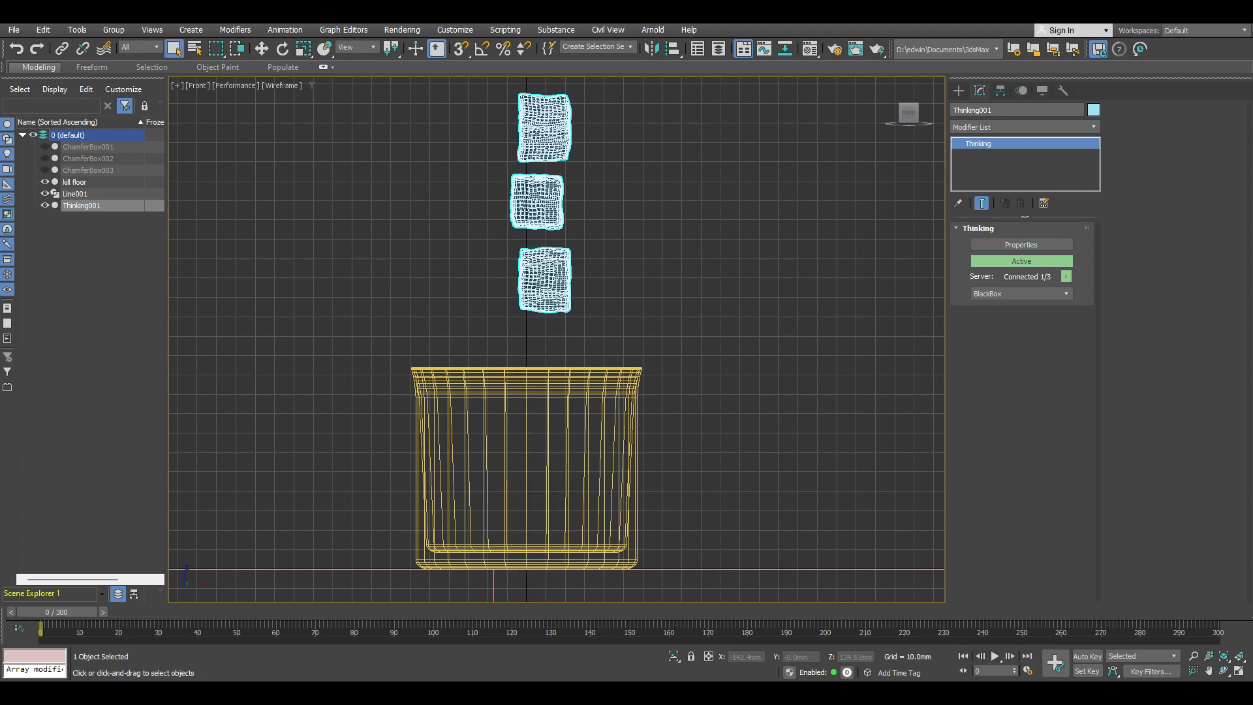
{"action": "left_click", "coordinate": [1239, 671]}
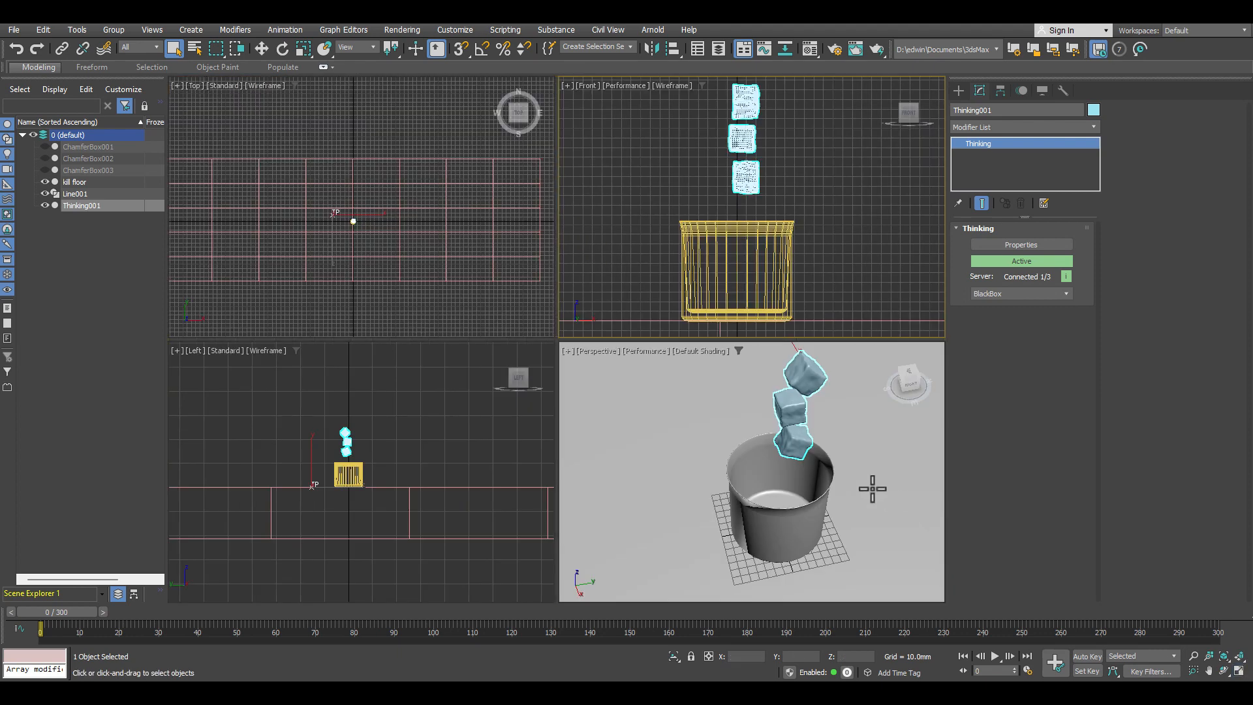
{"action": "key", "text": "alt+w"}
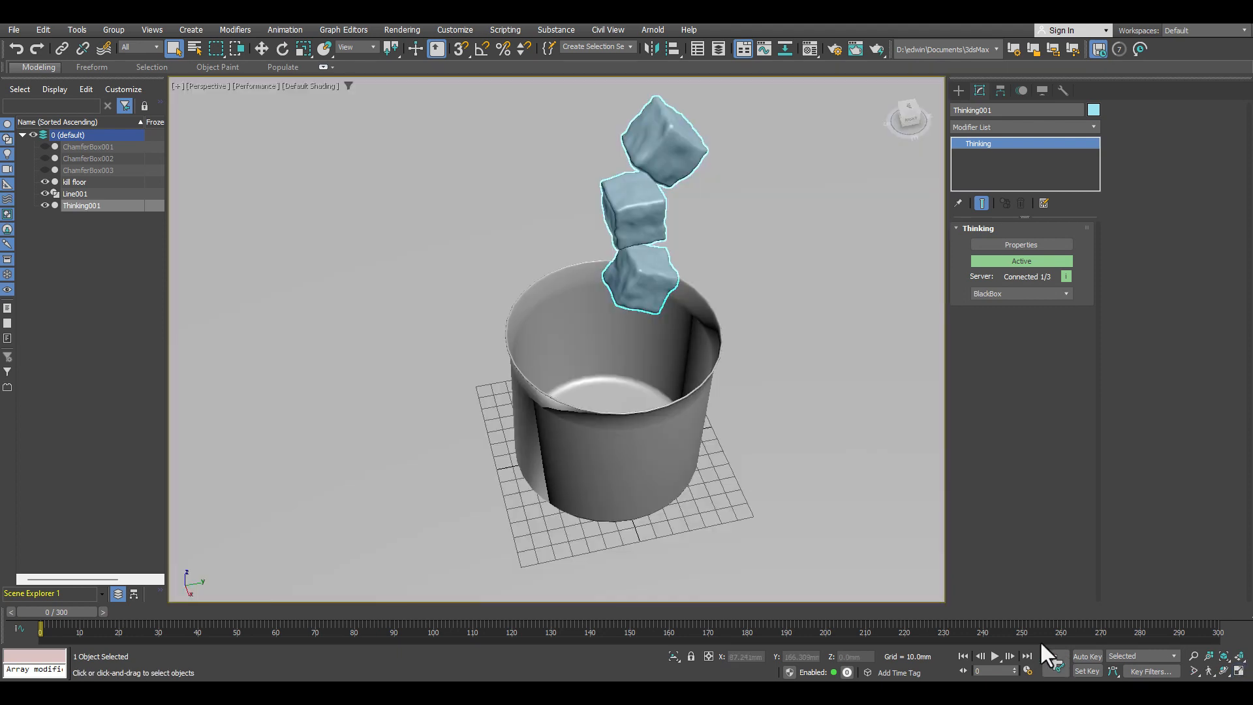
{"action": "left_click", "coordinate": [993, 656]}
{"action": "left_click", "coordinate": [993, 656]}
{"action": "left_click", "coordinate": [963, 656]}
Step: Bring back the thinkingParticles window, open the sim dynamic set and shift its BulletPhysics operator to free space beside it
{"action": "left_click_drag", "start_coordinate": [0, 140], "coordinate": [528, 72]}
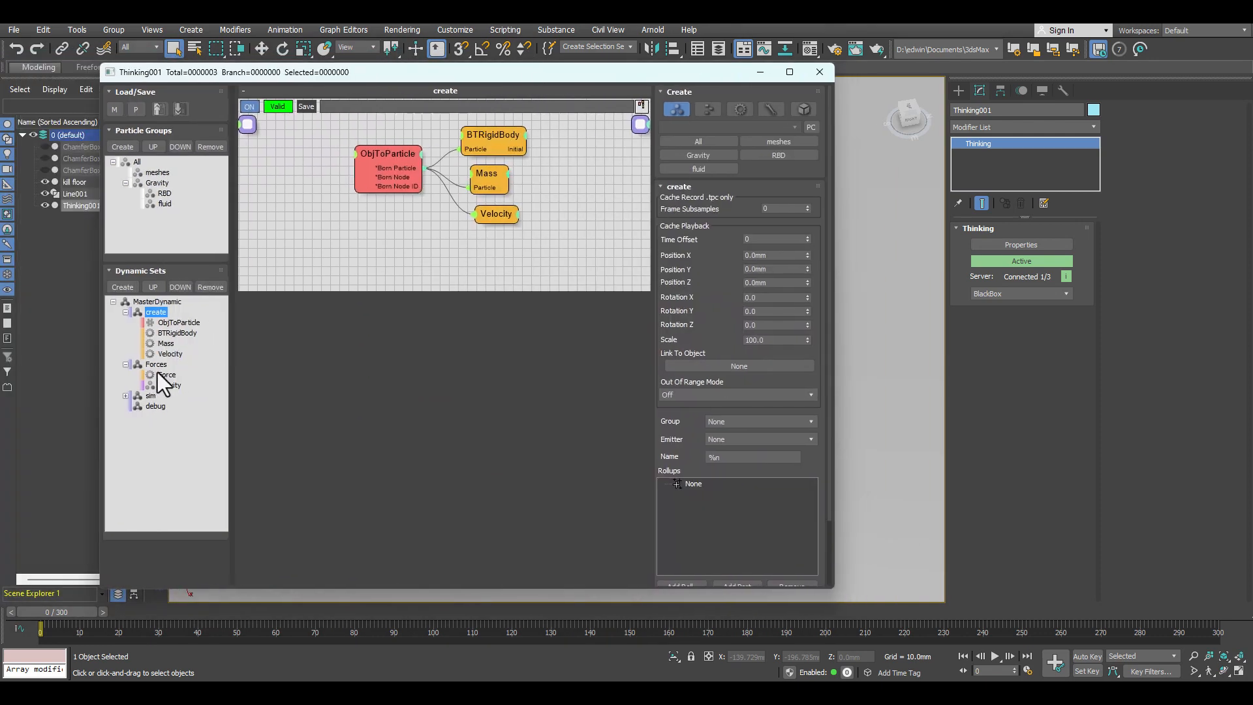
{"action": "left_click", "coordinate": [125, 312]}
{"action": "left_click", "coordinate": [150, 353]}
{"action": "left_click", "coordinate": [125, 354]}
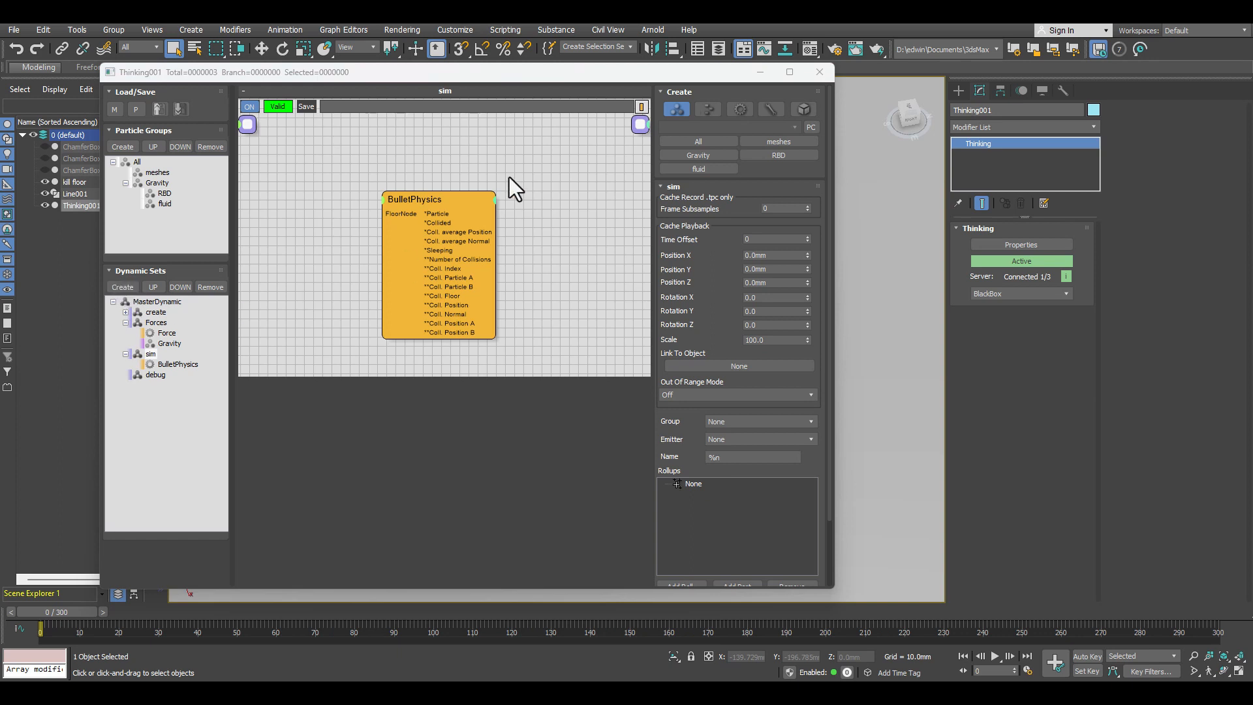
{"action": "left_click", "coordinate": [427, 197]}
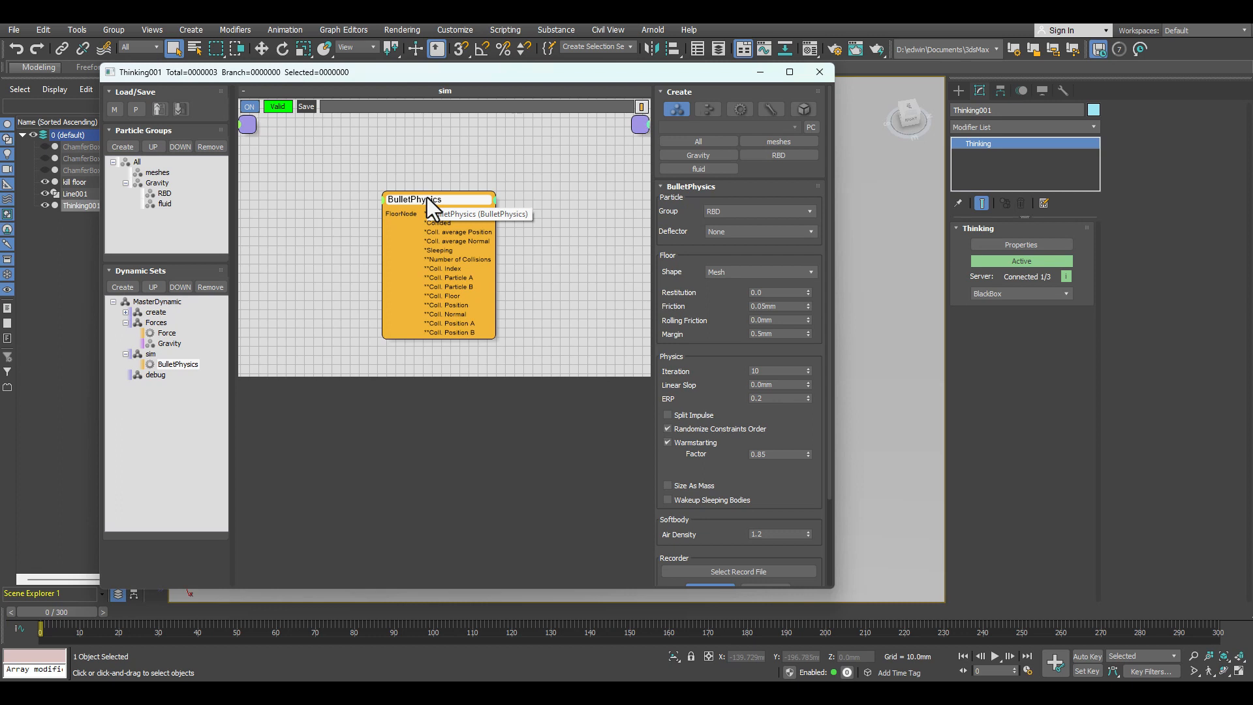
{"action": "left_click_drag", "start_coordinate": [427, 197], "coordinate": [466, 180]}
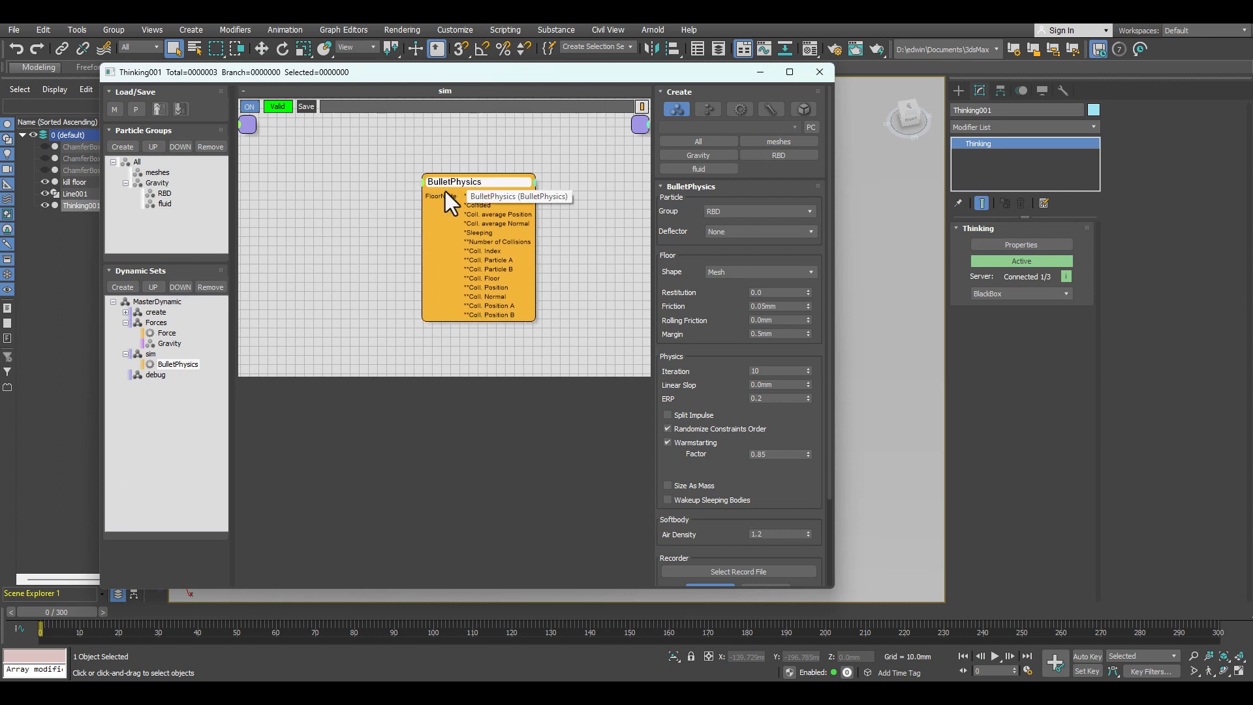
Step: Add a Node helper to the sim set and connect its Node output to the FloorNode input of BulletPhysics
{"action": "right_click", "coordinate": [312, 208]}
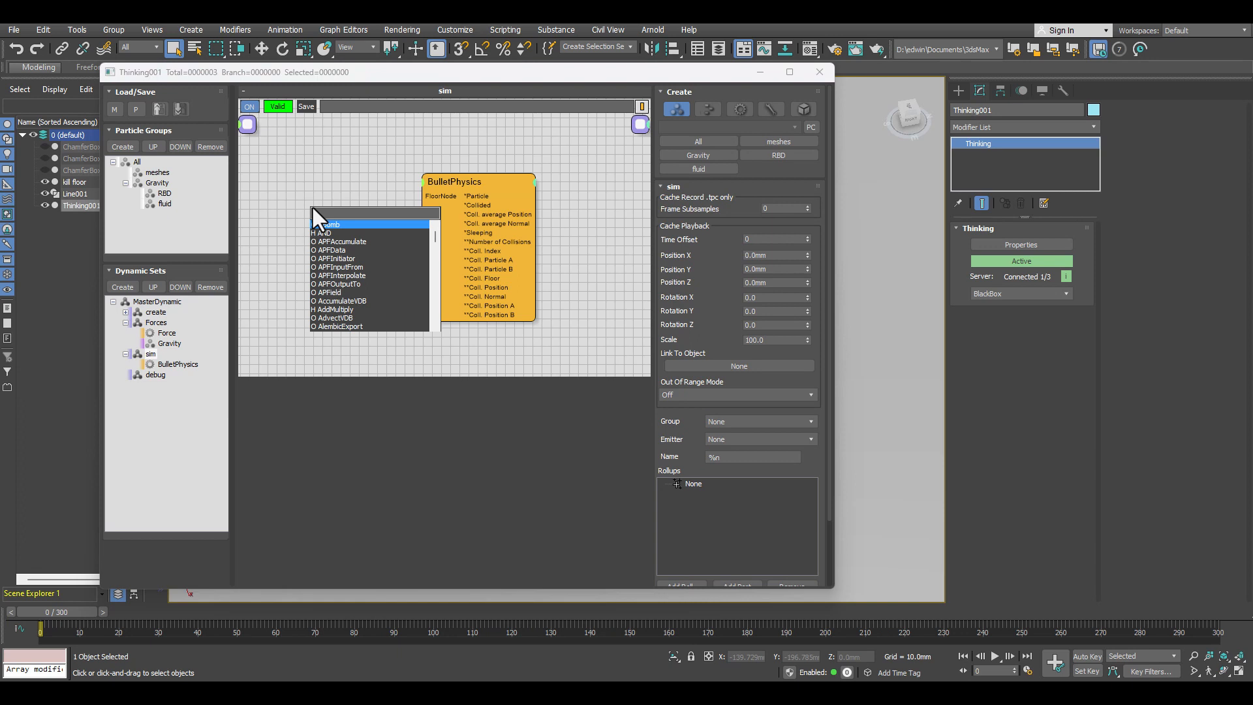
{"action": "type", "text": "node"}
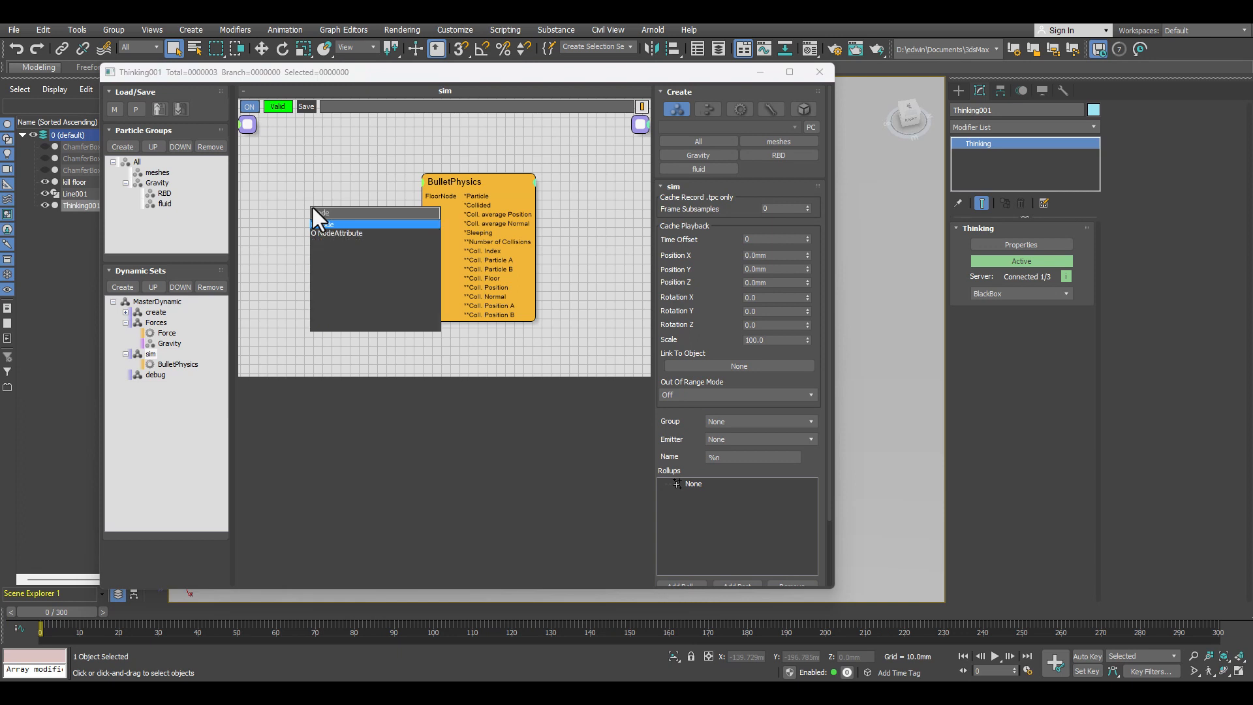
{"action": "key", "text": "Return"}
{"action": "left_click_drag", "start_coordinate": [371, 266], "coordinate": [422, 197]}
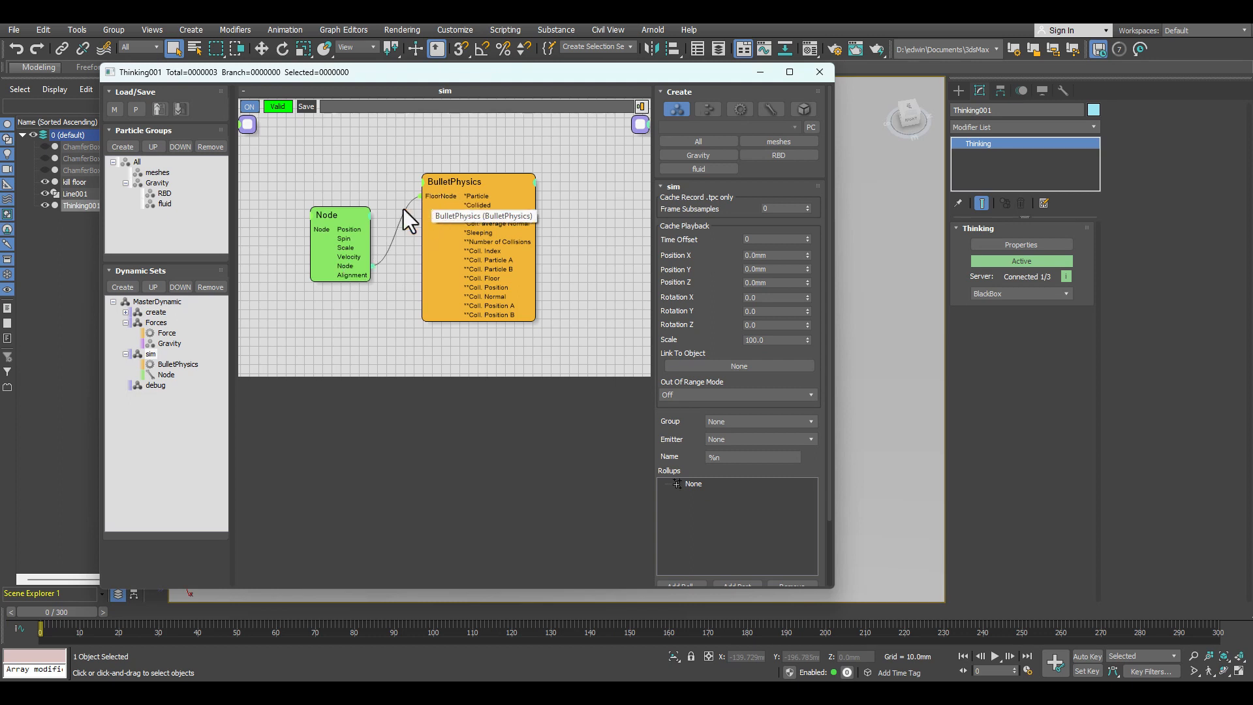
Step: Position and collapse the Node helper beside BulletPhysics, and assign the cup Line001 as its scene node
{"action": "left_click_drag", "start_coordinate": [351, 217], "coordinate": [337, 171]}
{"action": "double_click", "coordinate": [324, 173]}
{"action": "double_click", "coordinate": [309, 171]}
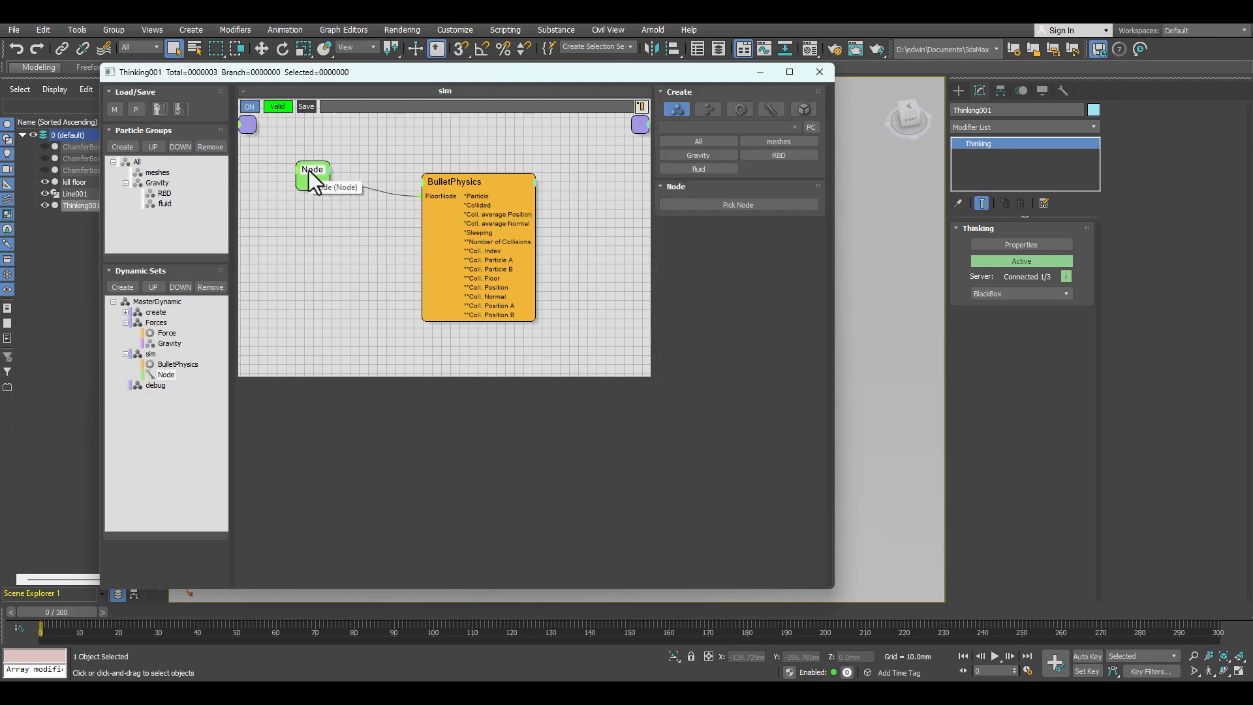
{"action": "left_click", "coordinate": [753, 204]}
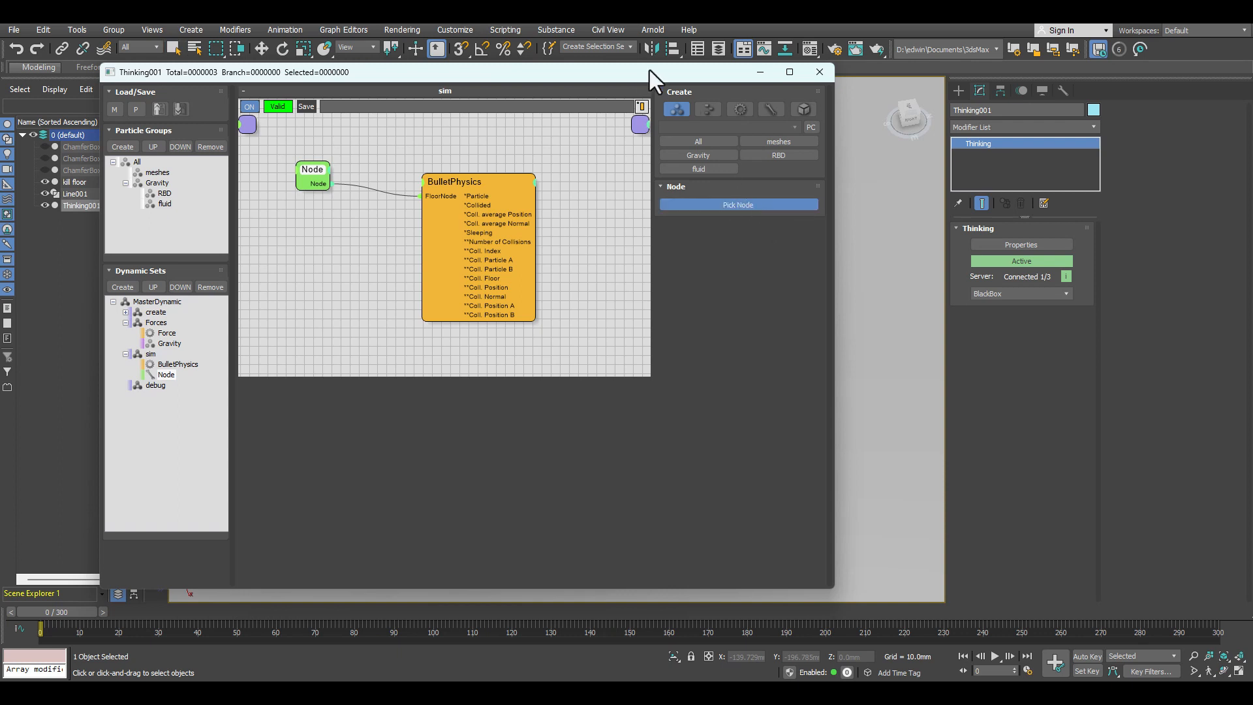
{"action": "left_click", "coordinate": [75, 193]}
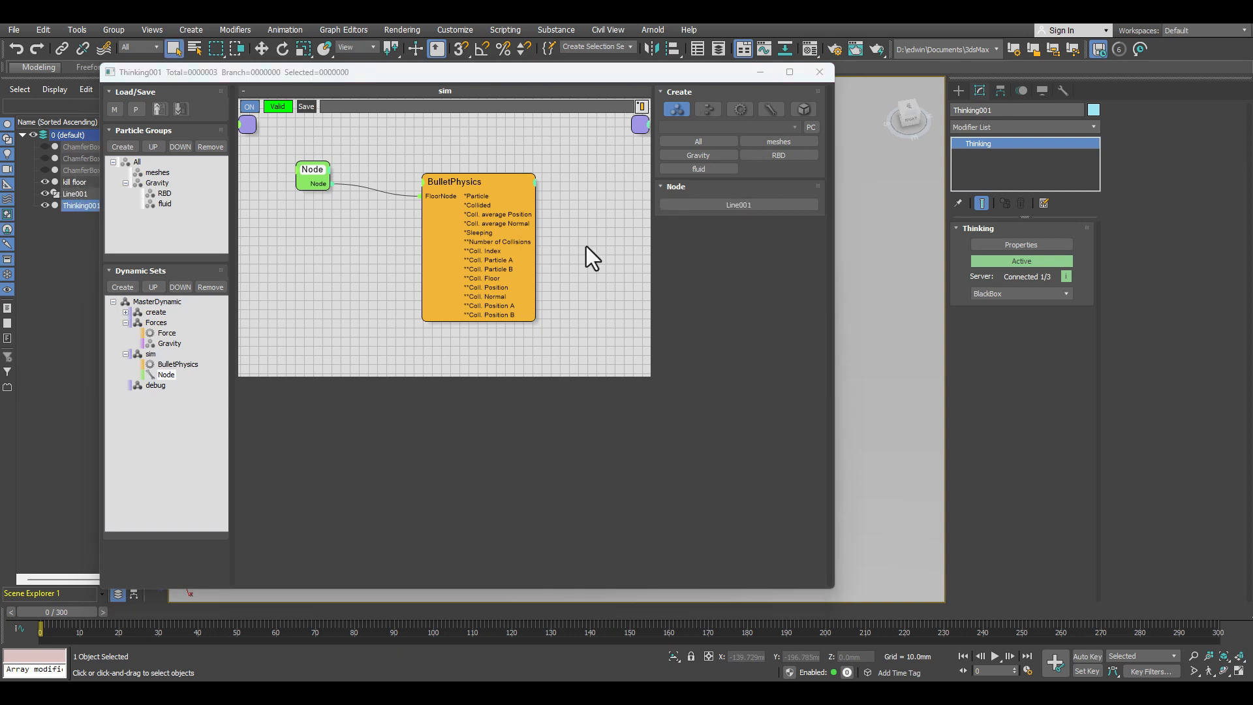
Step: Set the floor margin of the BulletPhysics operator to 1 mm
{"action": "left_click_drag", "start_coordinate": [220, 92], "coordinate": [437, 77]}
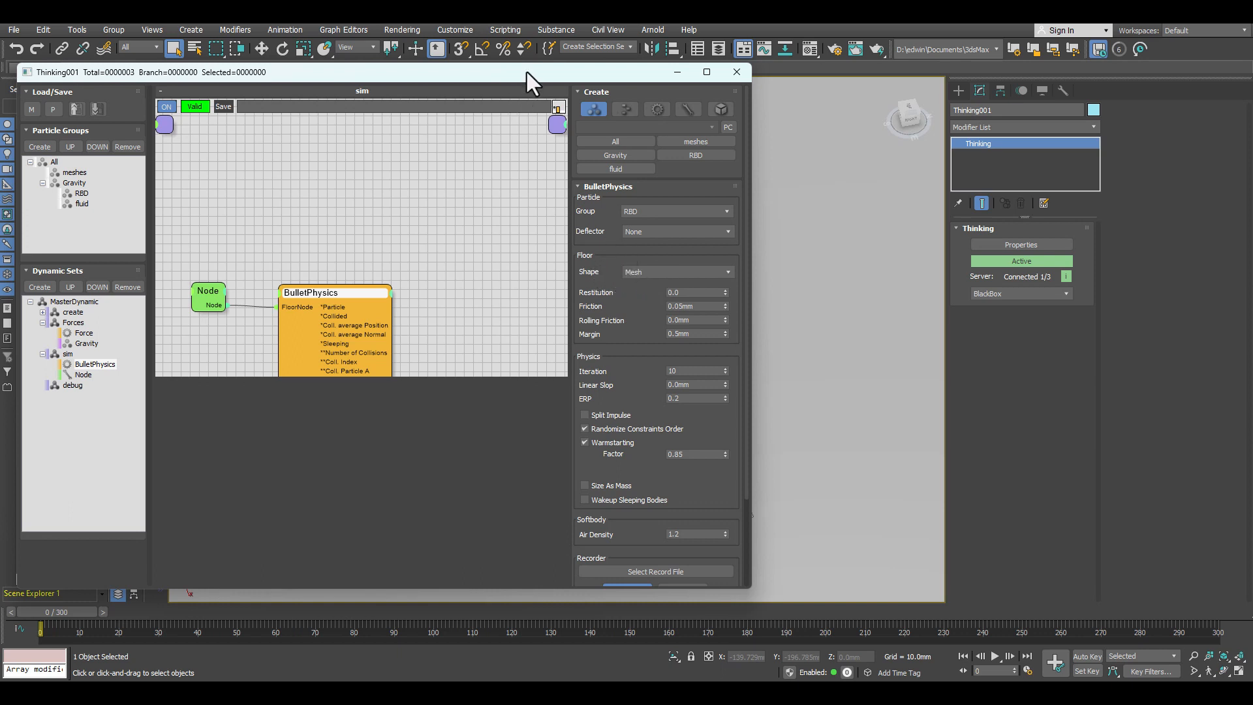
{"action": "left_click_drag", "start_coordinate": [527, 72], "coordinate": [253, 101]}
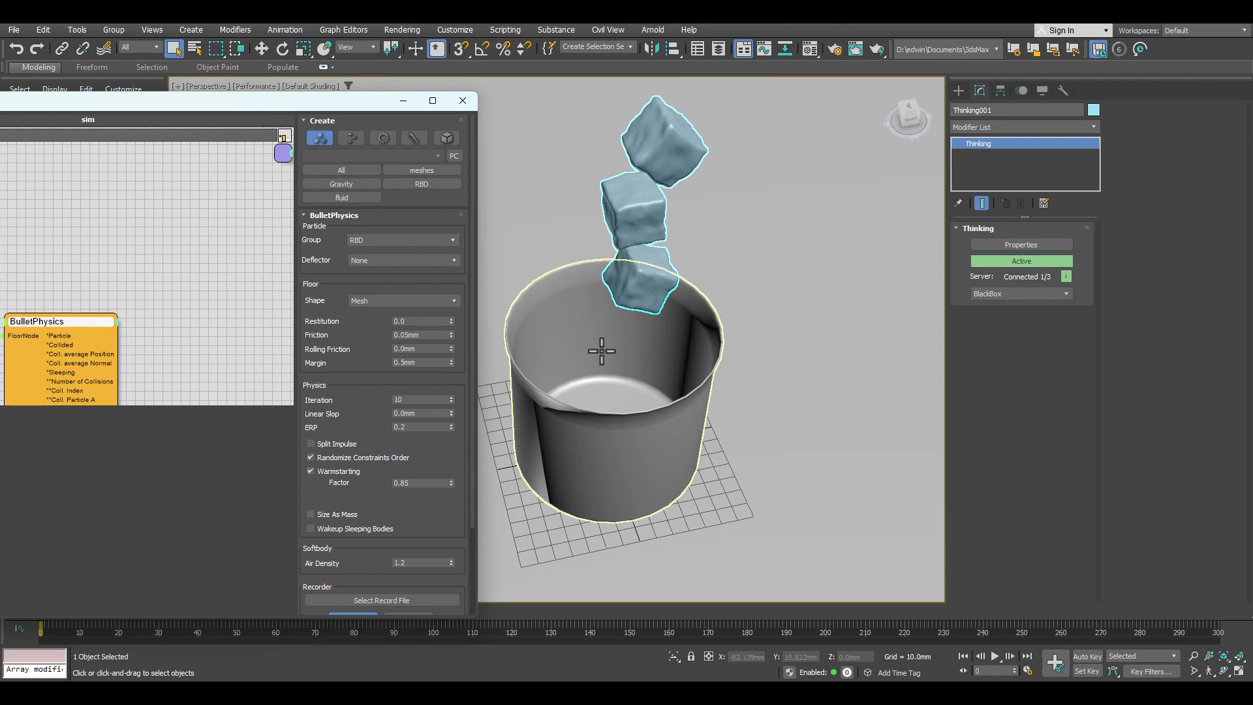
{"action": "left_click_drag", "start_coordinate": [197, 103], "coordinate": [486, 68]}
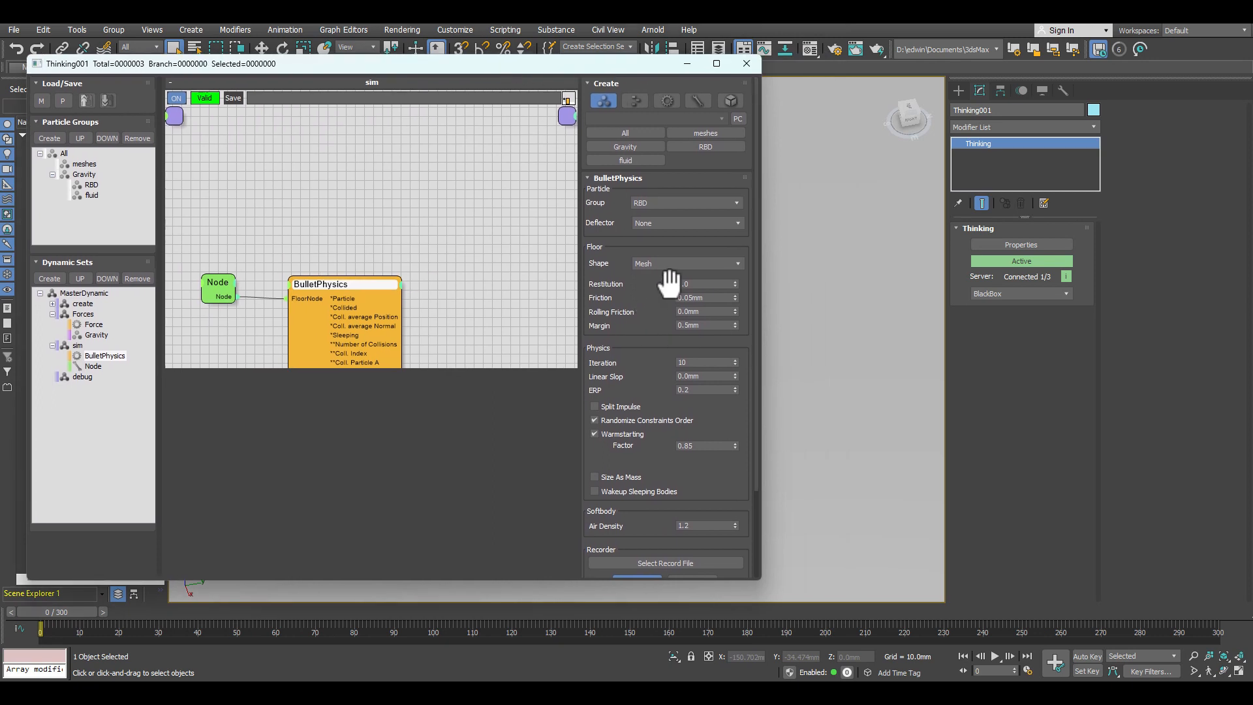
{"action": "left_click", "coordinate": [689, 285]}
{"action": "left_click", "coordinate": [703, 325]}
{"action": "type", "text": "1."}
{"action": "left_click", "coordinate": [650, 336]}
Step: Clear the thinkingParticles window aside and replay the simulation from frame 0, checking how the boxes collide with the cup from above
{"action": "left_click_drag", "start_coordinate": [577, 65], "coordinate": [0, 102]}
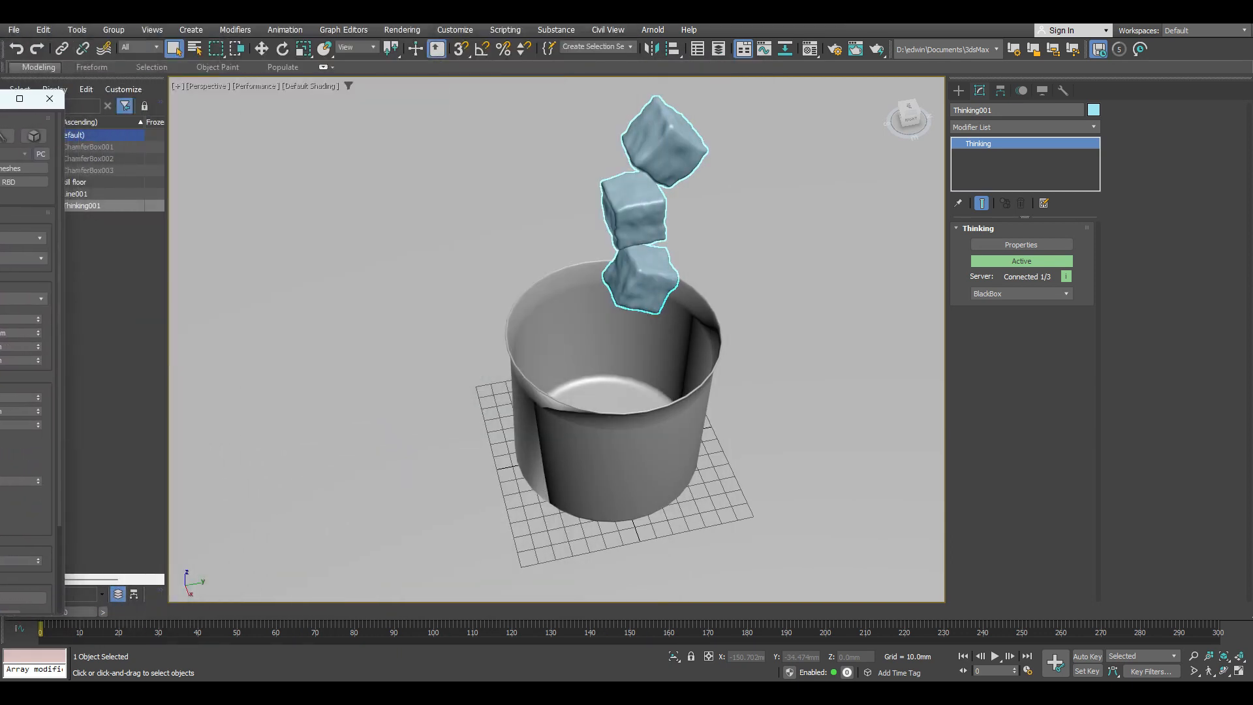
{"action": "left_click", "coordinate": [996, 656]}
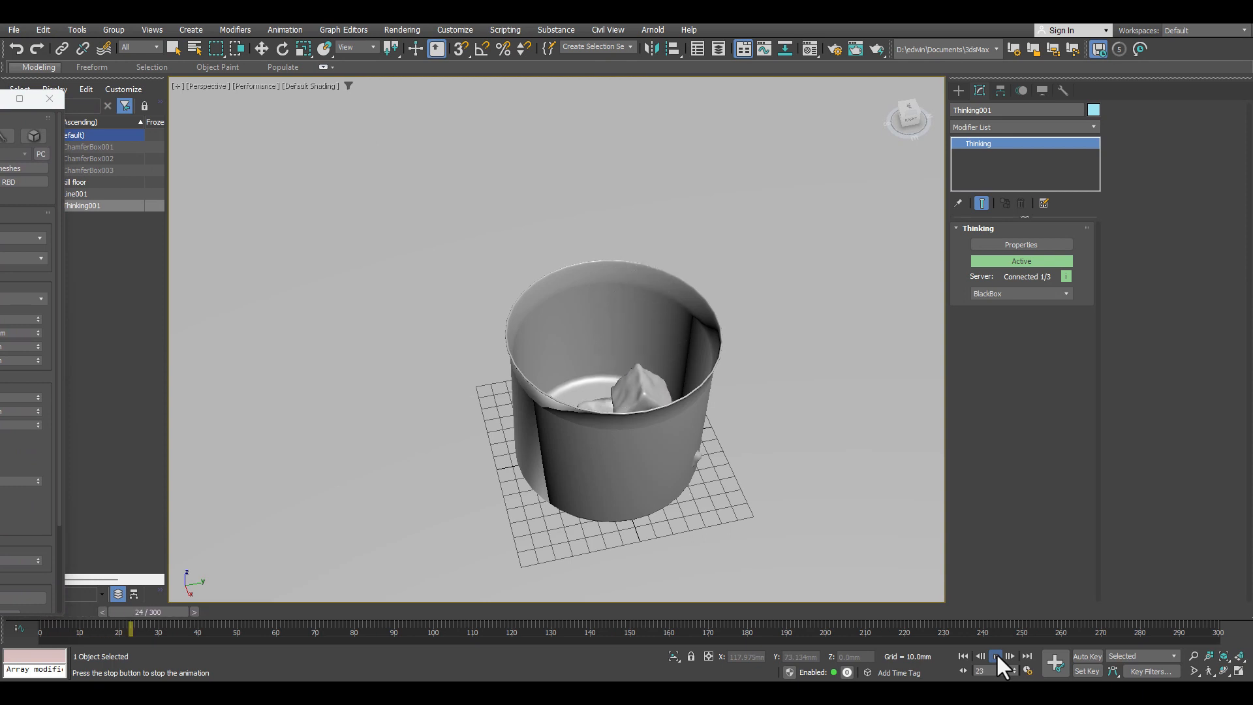
{"action": "left_click", "coordinate": [996, 654]}
{"action": "left_click", "coordinate": [963, 656]}
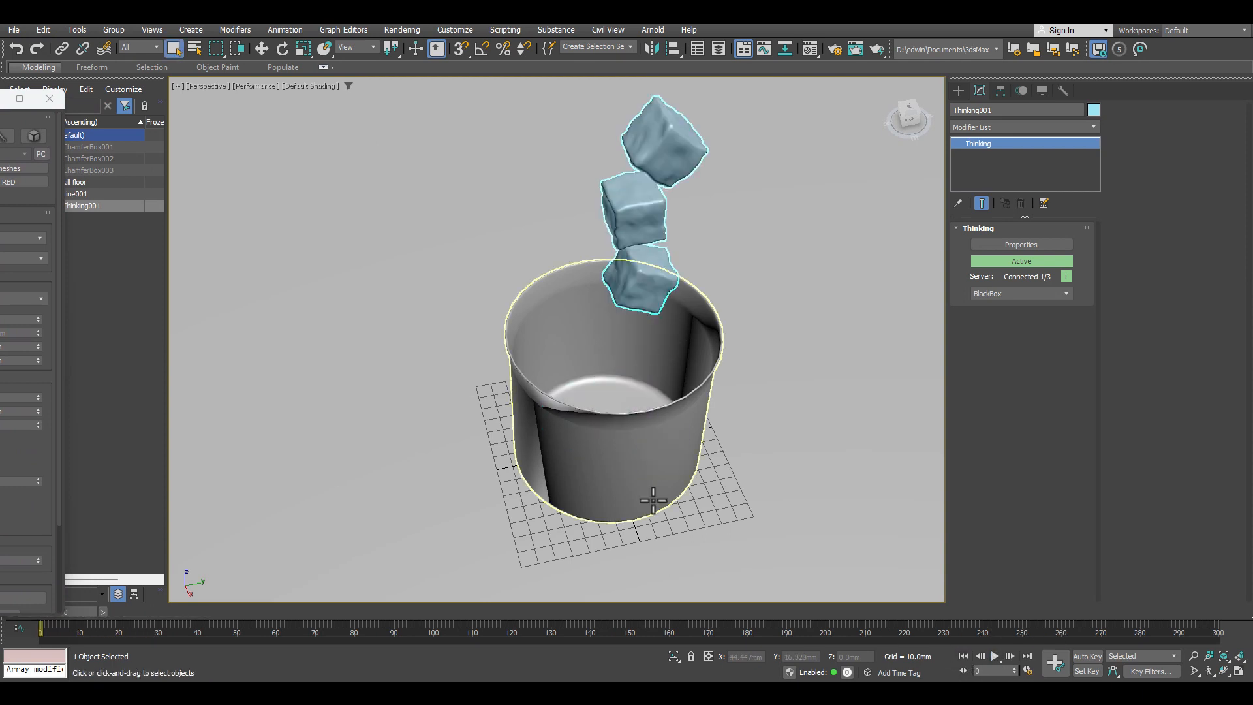
{"action": "middle_click_drag", "start_coordinate": [619, 486], "coordinate": [627, 411], "text": "alt"}
{"action": "left_click", "coordinate": [995, 656]}
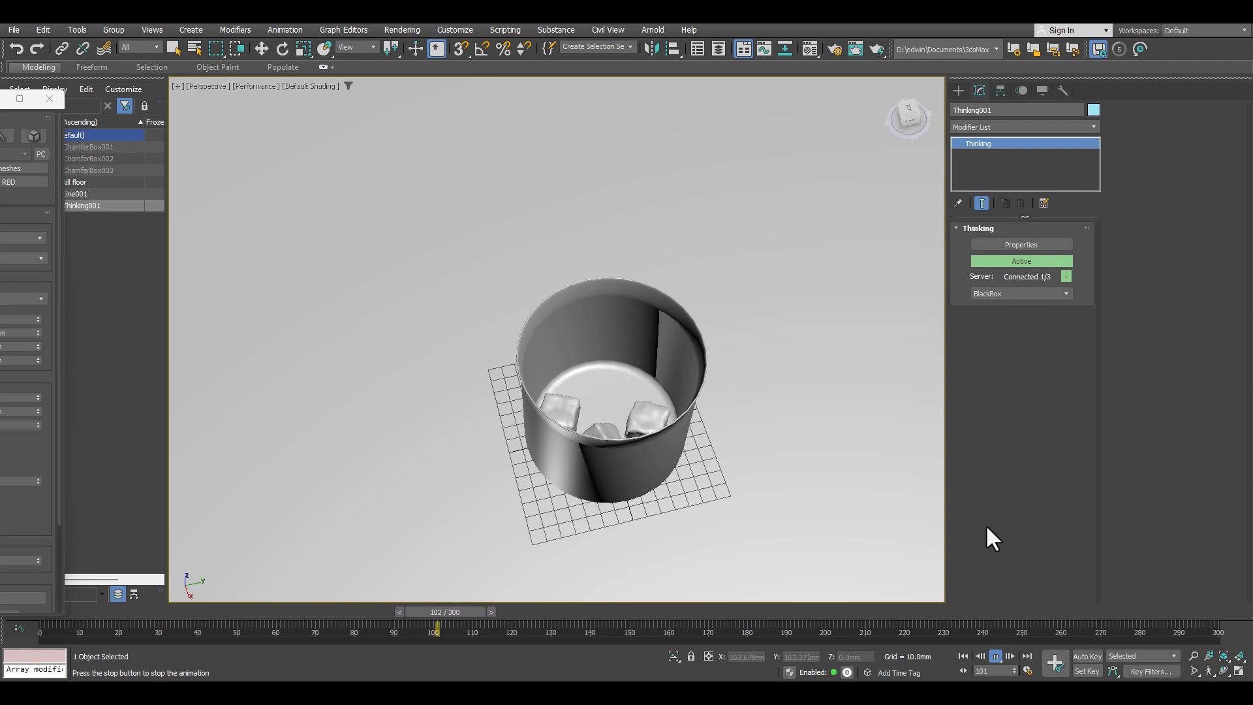
{"action": "left_click", "coordinate": [997, 656]}
{"action": "left_click", "coordinate": [963, 655]}
{"action": "left_click", "coordinate": [994, 655]}
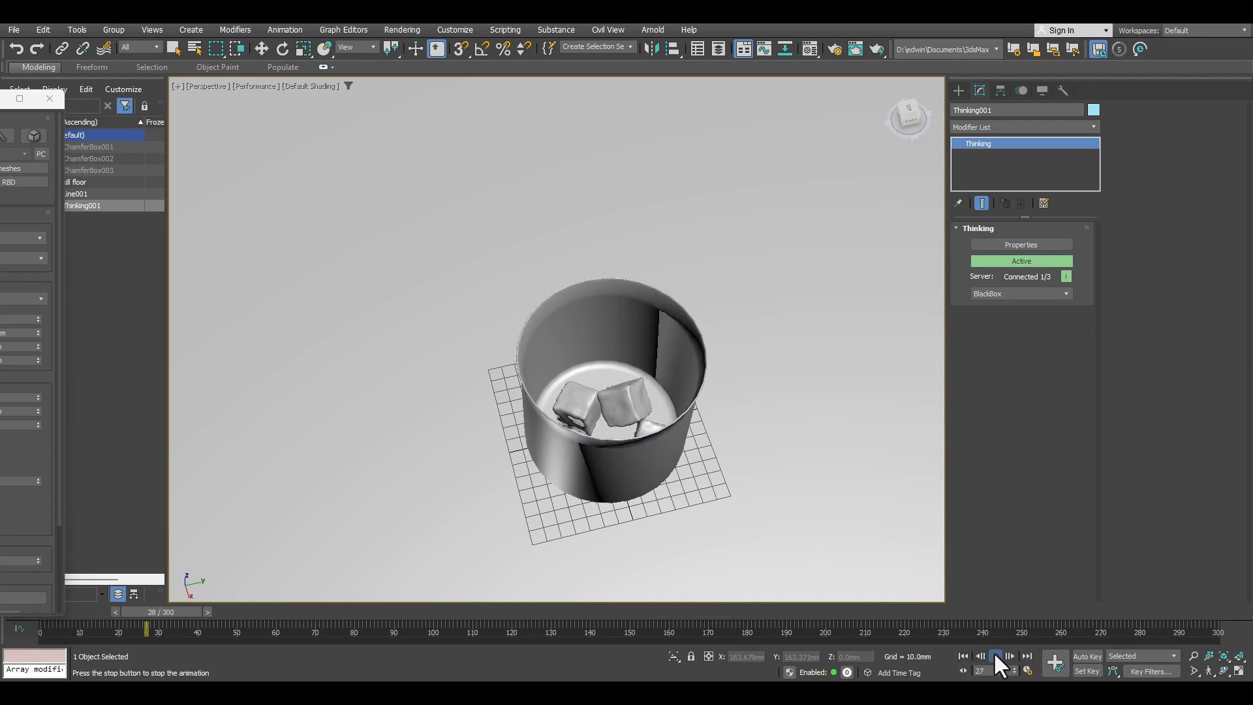
{"action": "left_click", "coordinate": [996, 656]}
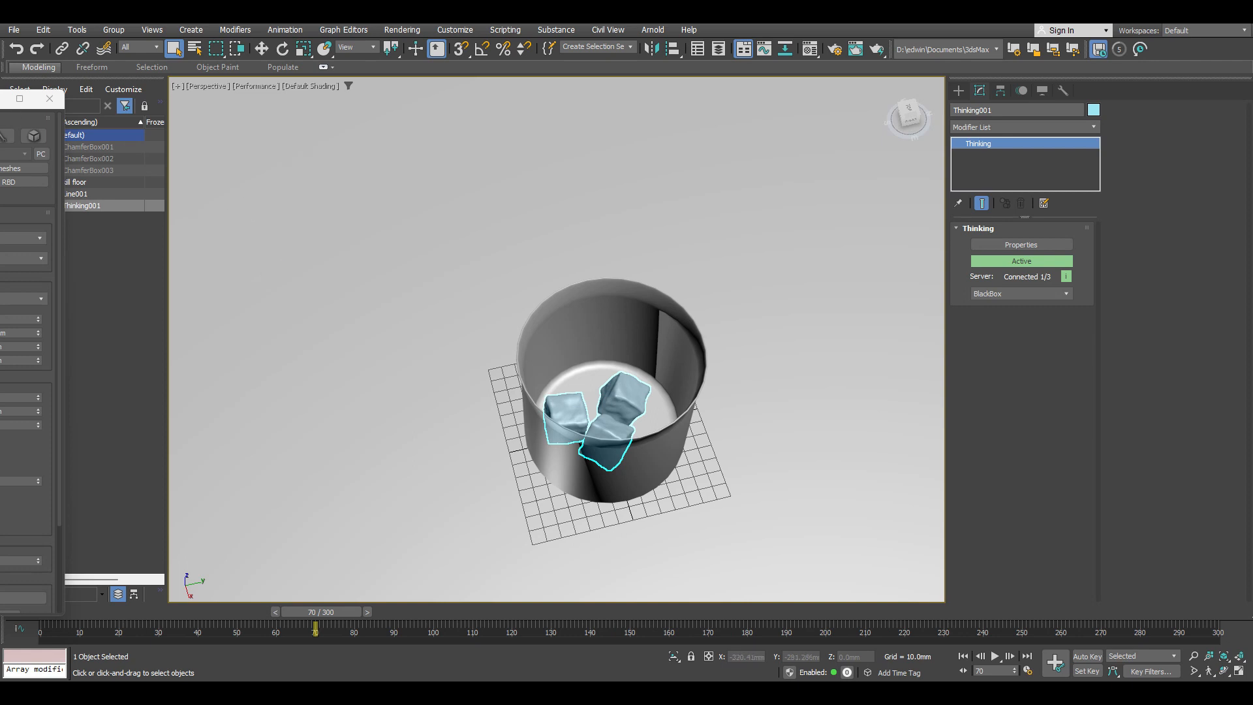
Step: Bring back the thinkingParticles window and display the MasterDynamic settings down to the viewport/render subsampling section
{"action": "left_click_drag", "start_coordinate": [0, 104], "coordinate": [479, 81]}
{"action": "left_click", "coordinate": [124, 306]}
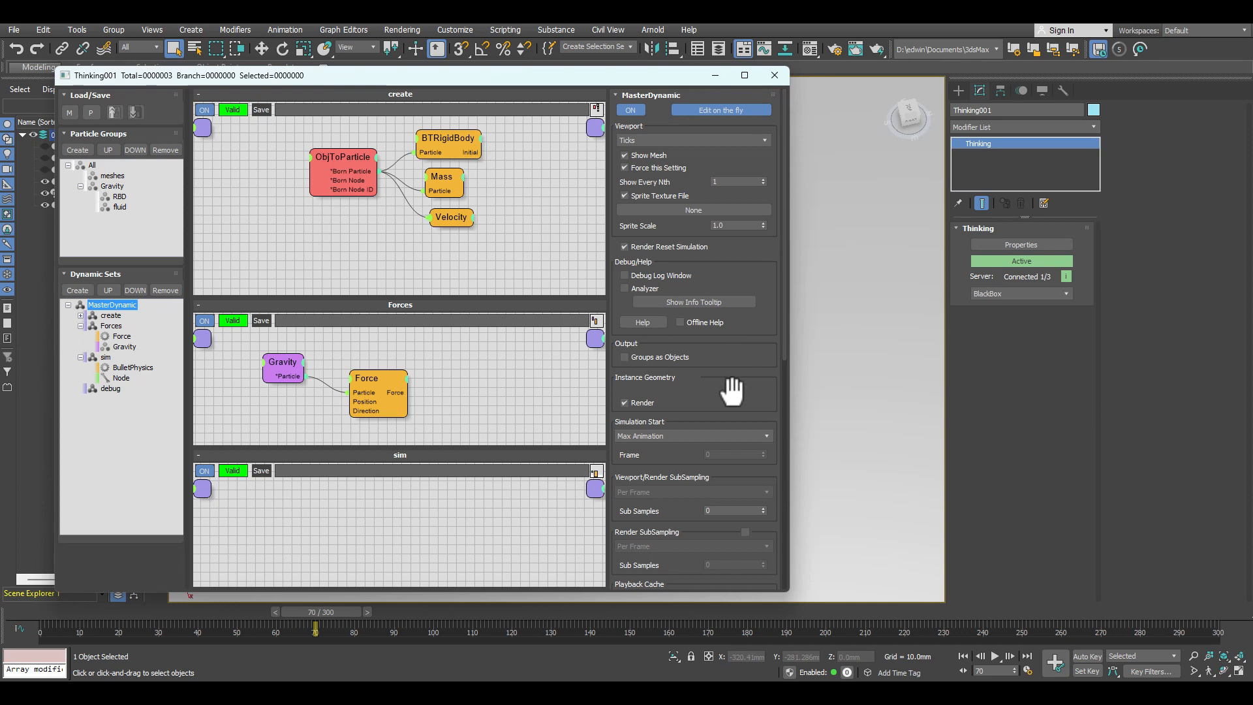
{"action": "left_click_drag", "start_coordinate": [733, 378], "coordinate": [725, 197]}
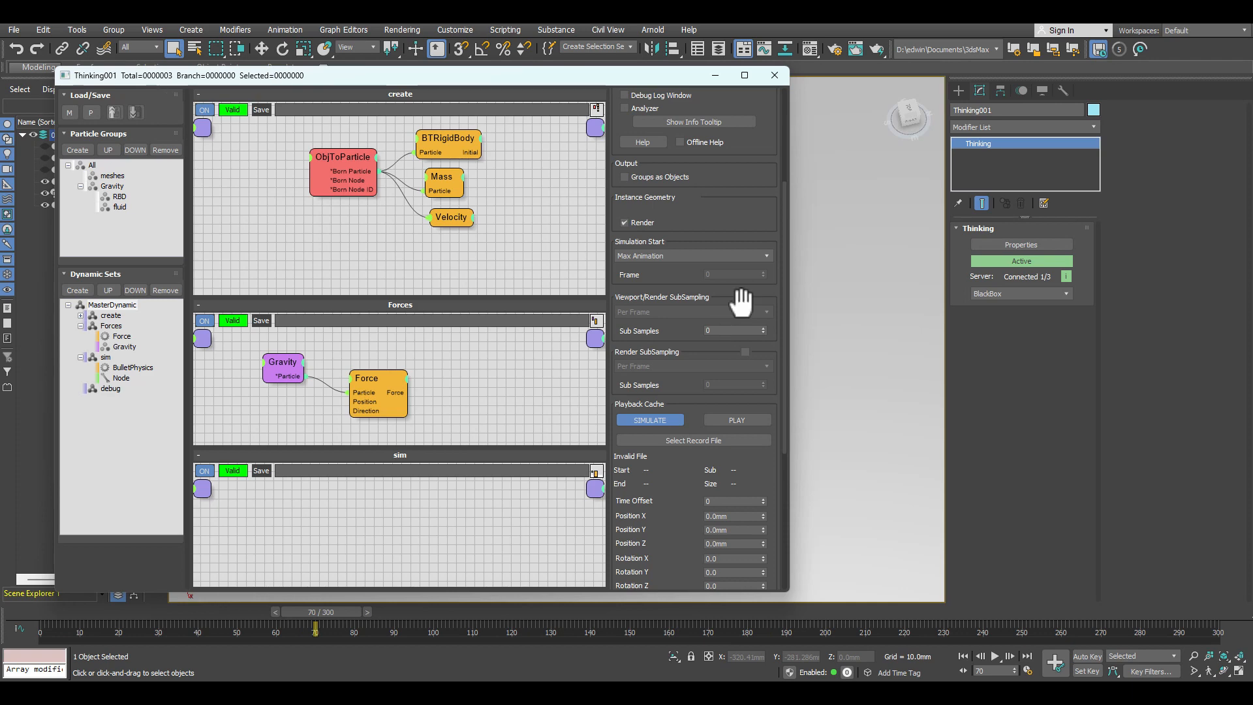
Step: Restore the four-viewport layout and play the simulation twice from frame 0, examining the boxes at the cup's base in the Front view
{"action": "left_click_drag", "start_coordinate": [558, 73], "coordinate": [0, 98]}
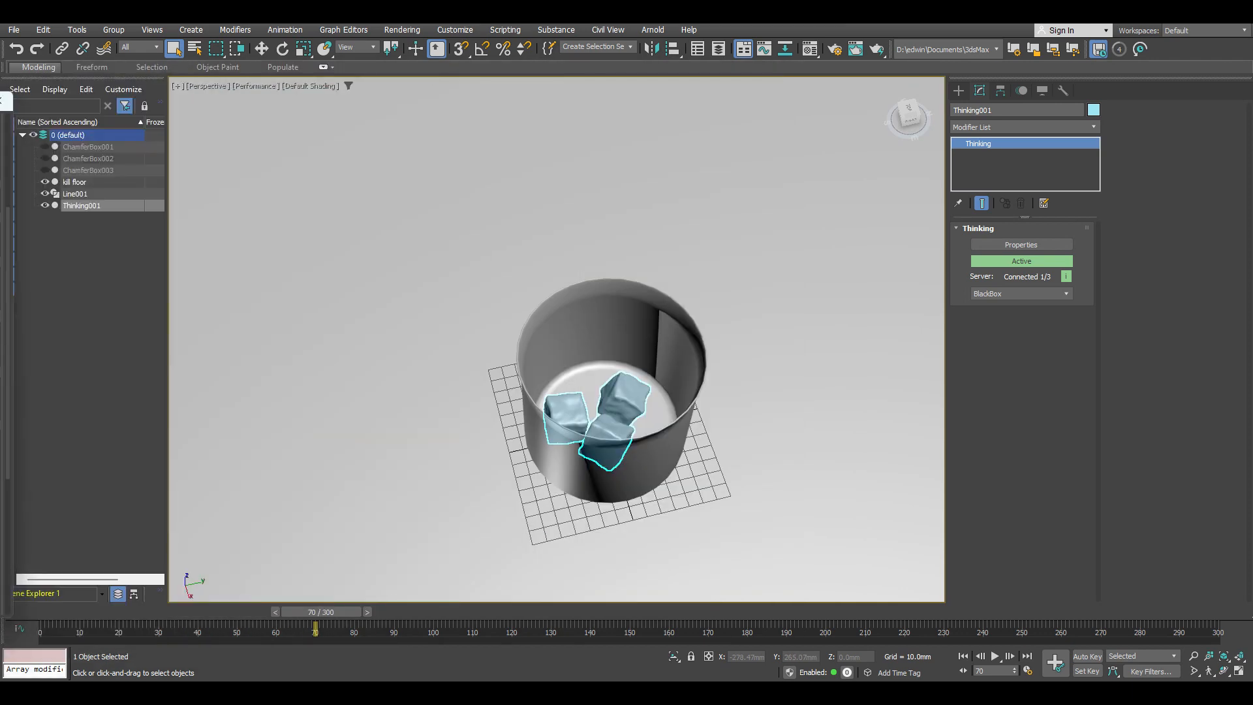
{"action": "left_click", "coordinate": [1239, 671]}
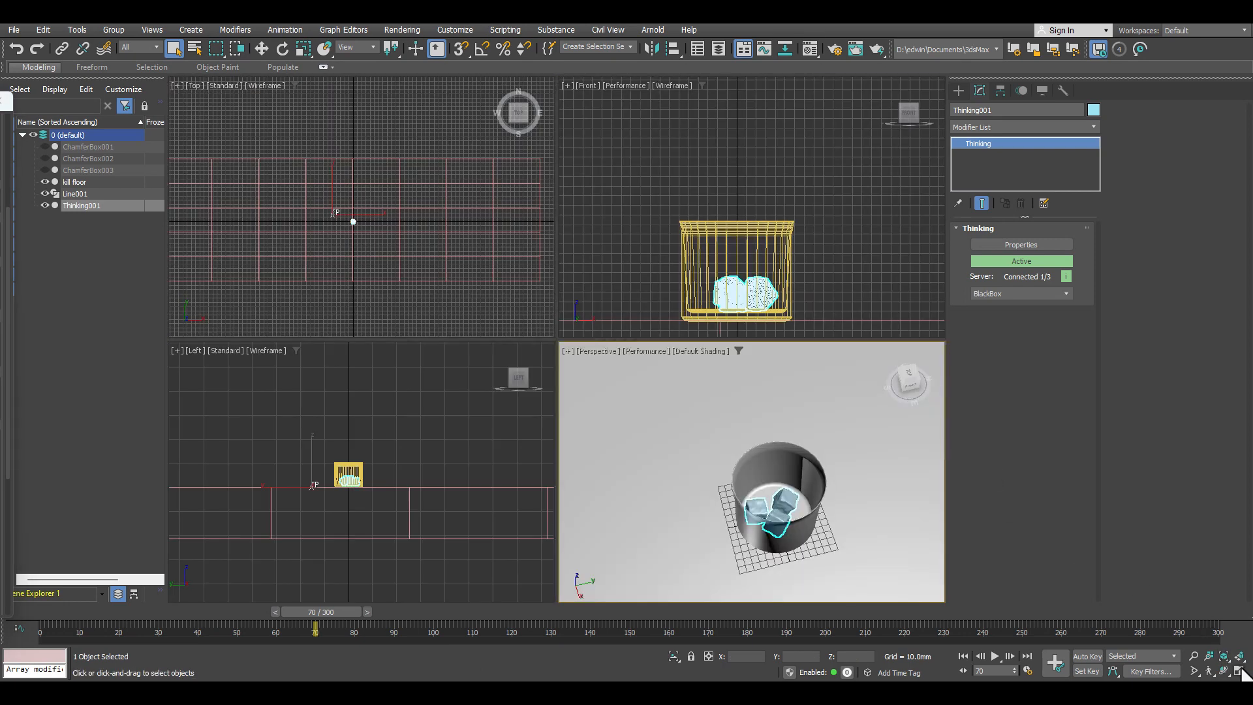
{"action": "scroll", "coordinate": [744, 274], "scroll_direction": "up", "scroll_amount": 5}
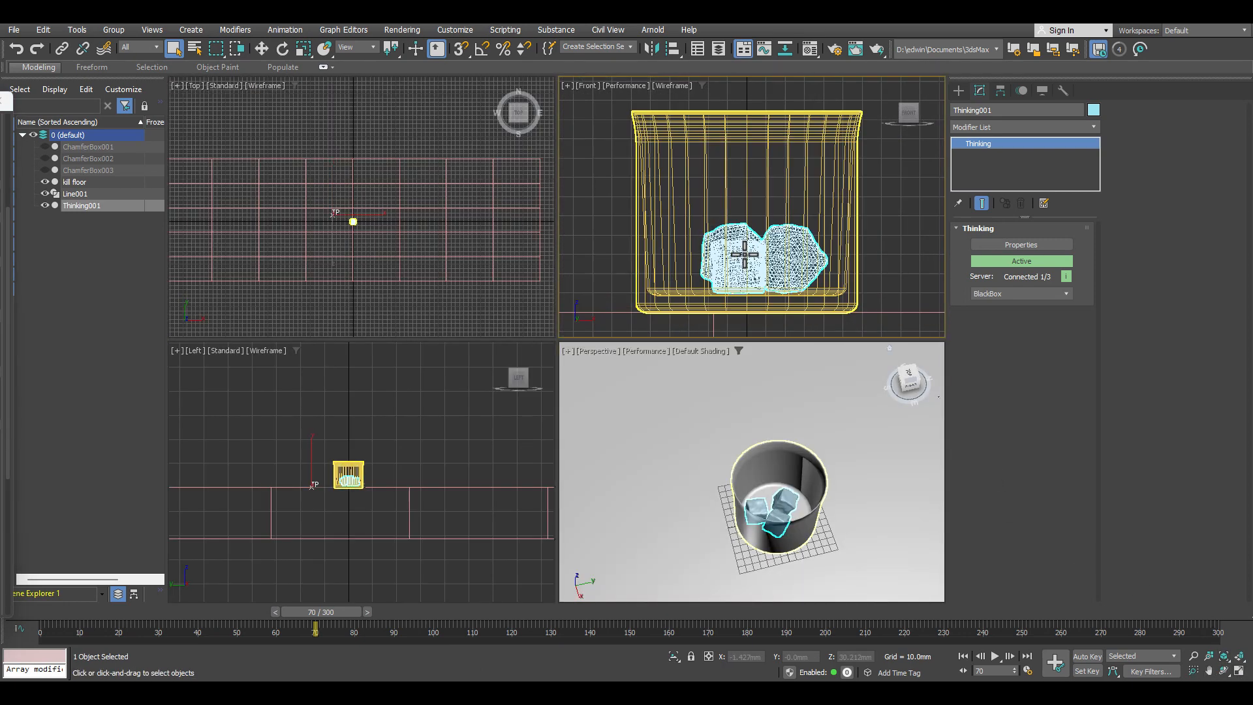
{"action": "left_click", "coordinate": [963, 656]}
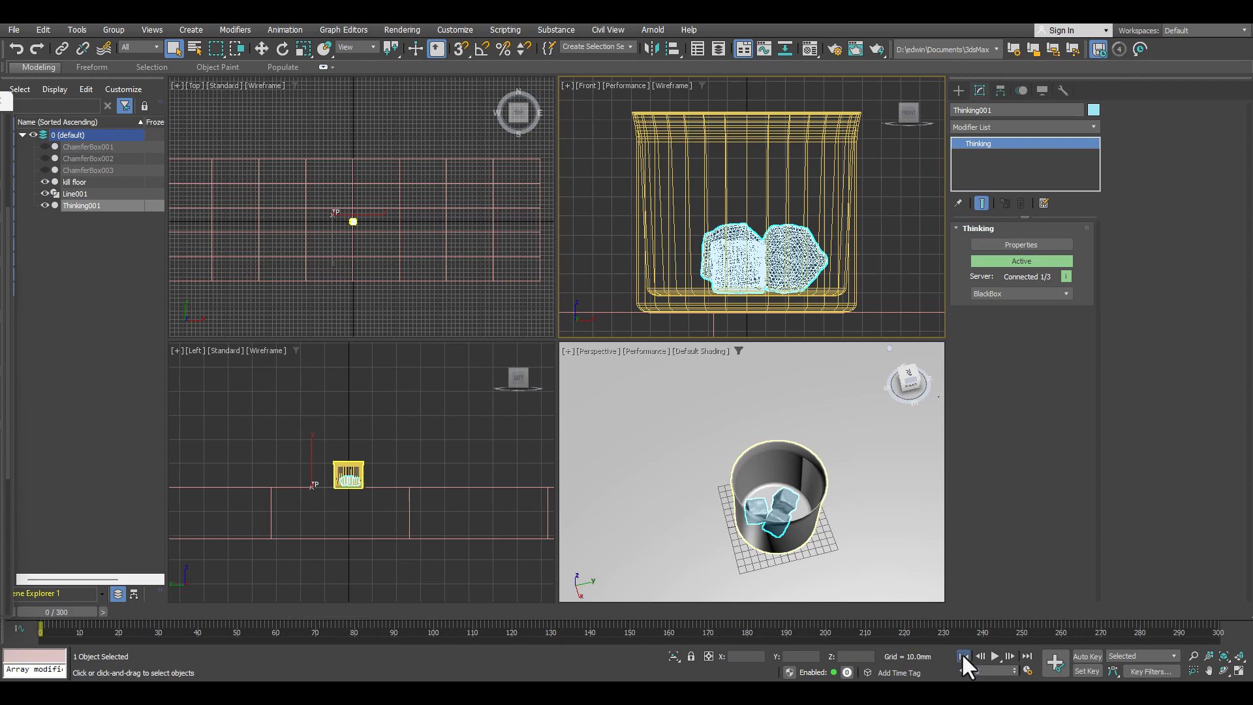
{"action": "left_click", "coordinate": [995, 656]}
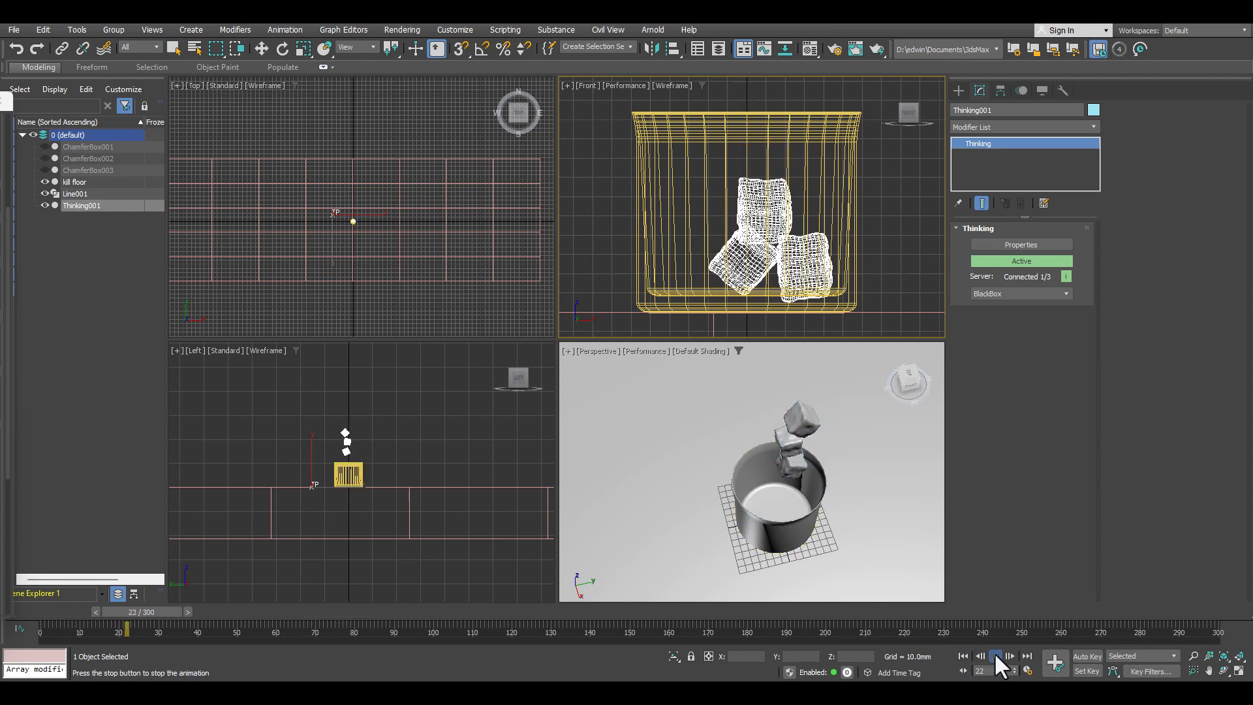
{"action": "left_click", "coordinate": [995, 656]}
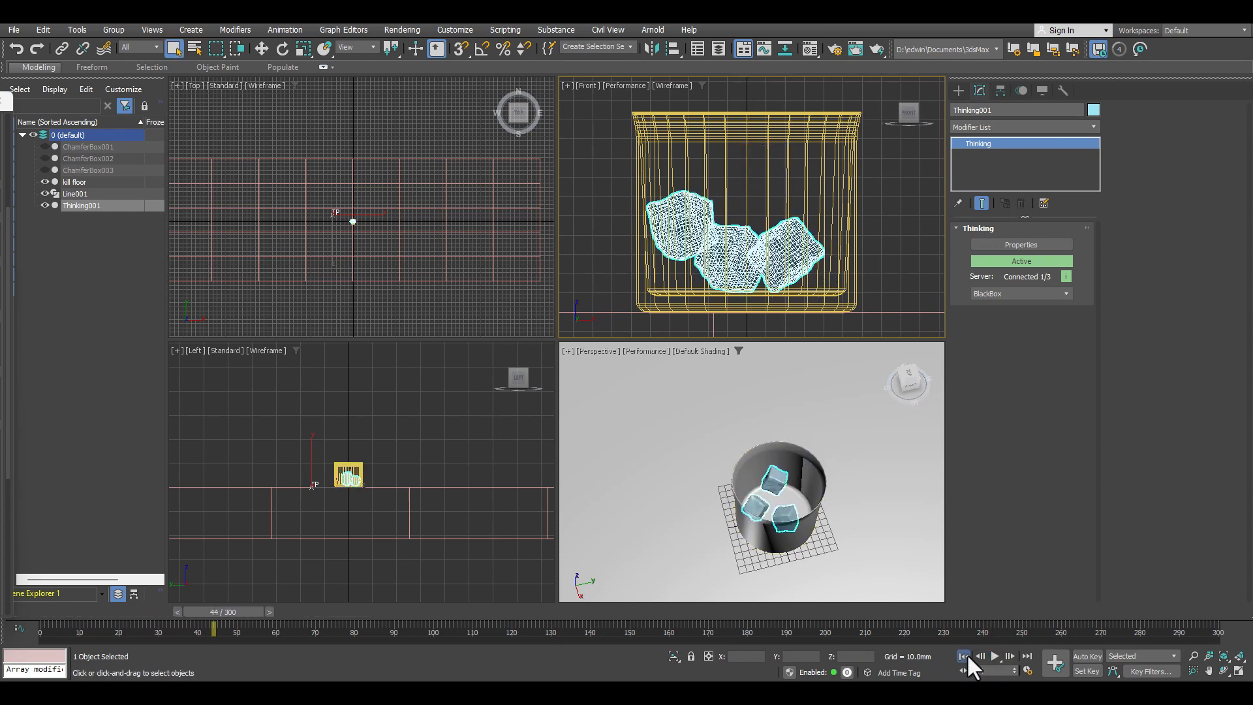
{"action": "left_click", "coordinate": [964, 656]}
{"action": "left_click", "coordinate": [995, 656]}
{"action": "left_click", "coordinate": [995, 656]}
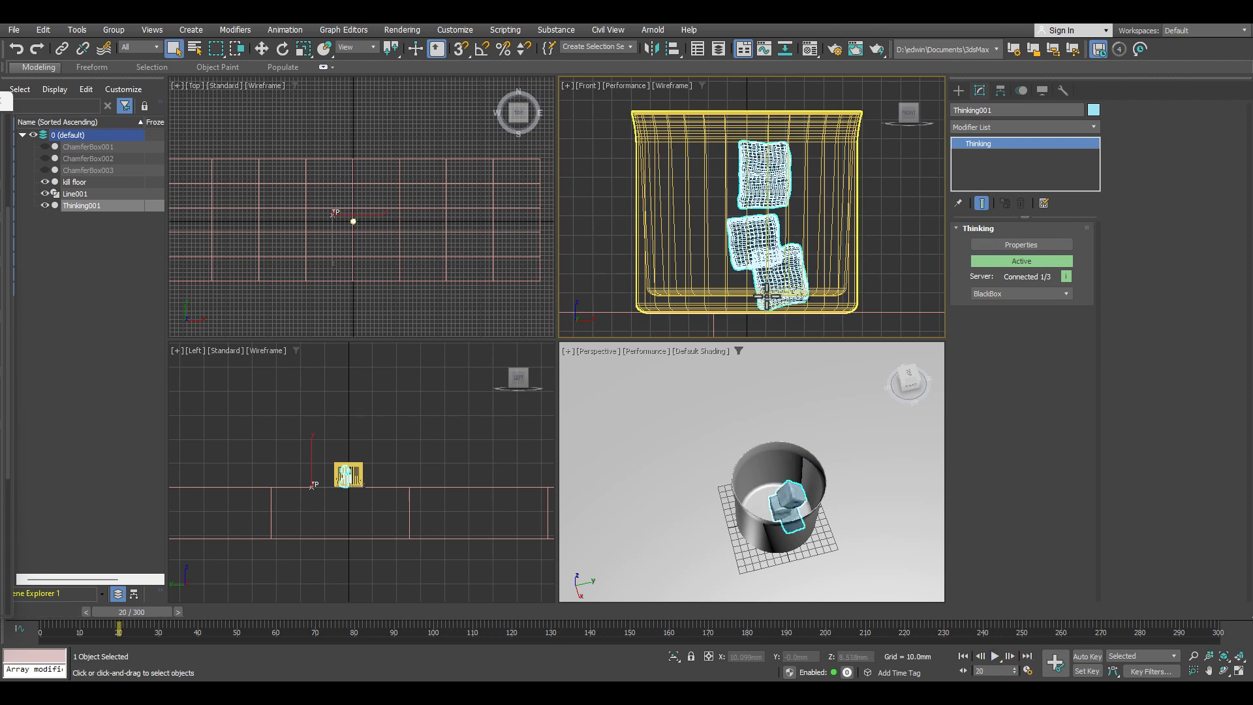
Step: Set the MasterDynamic viewport/render Sub Samples to 2 and replay the simulation from frame 0
{"action": "left_click_drag", "start_coordinate": [0, 101], "coordinate": [499, 87]}
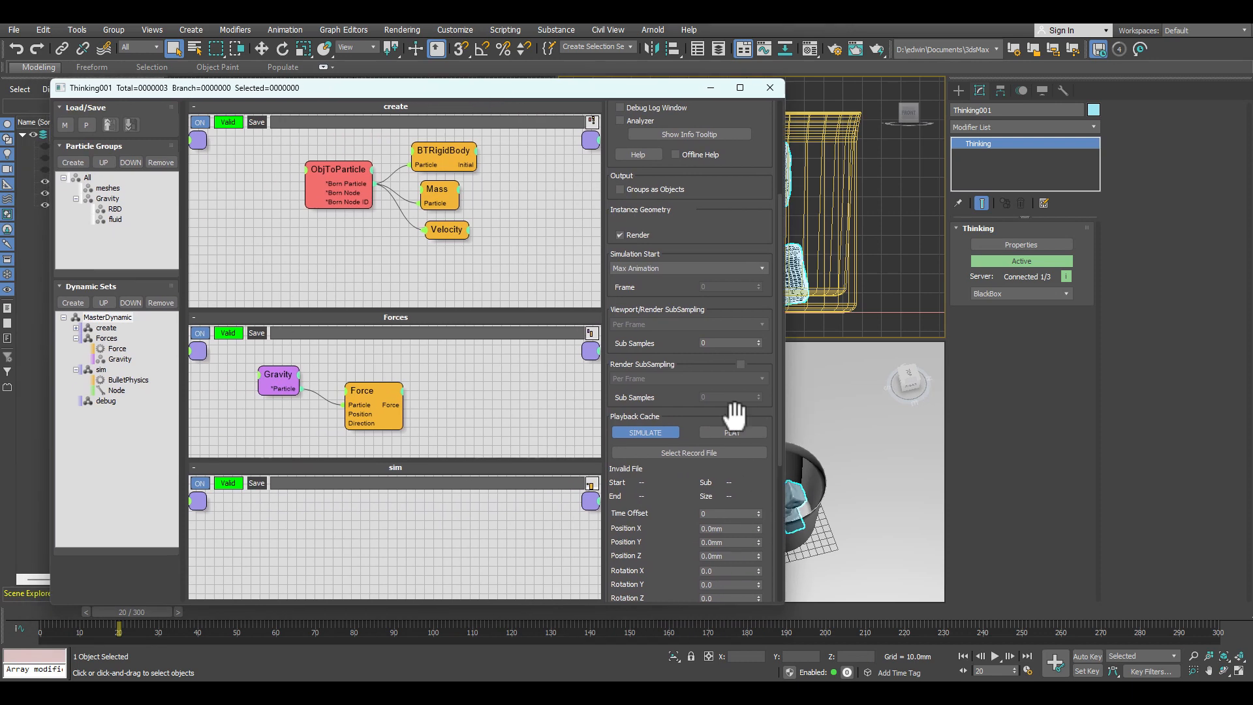
{"action": "left_click", "coordinate": [757, 339]}
{"action": "left_click_drag", "start_coordinate": [521, 92], "coordinate": [50, 90]}
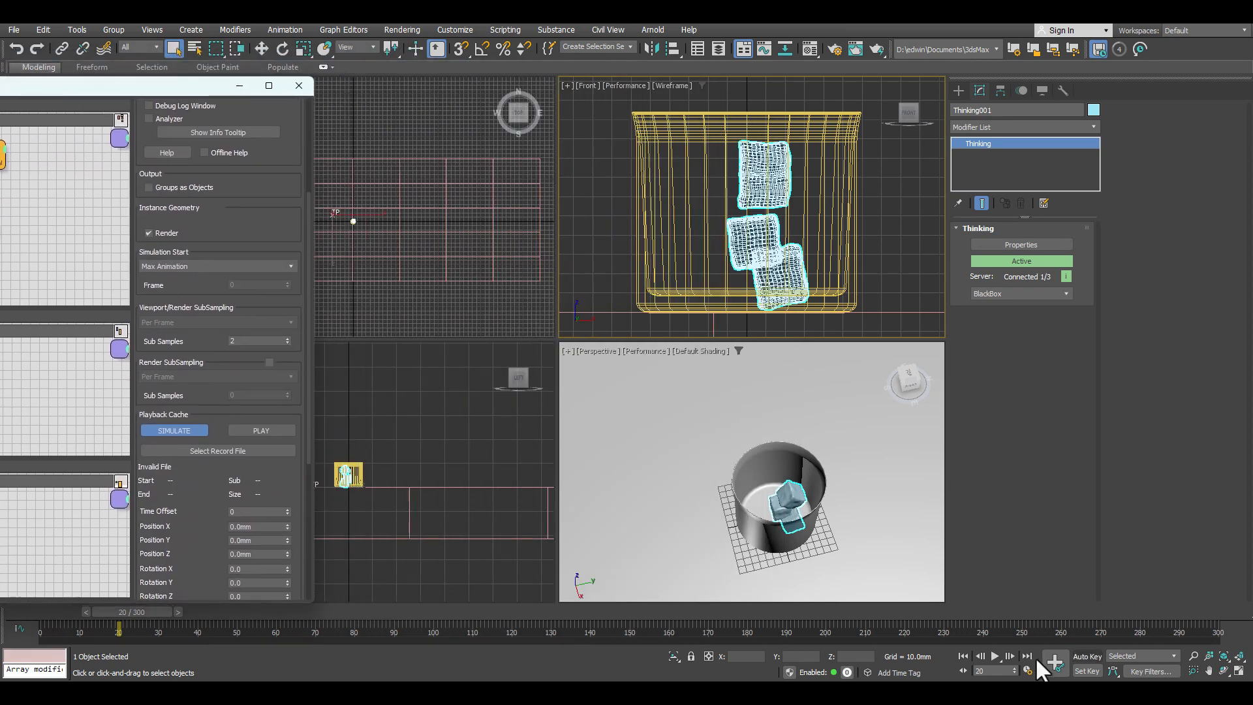
{"action": "left_click", "coordinate": [962, 657]}
{"action": "left_click", "coordinate": [995, 656]}
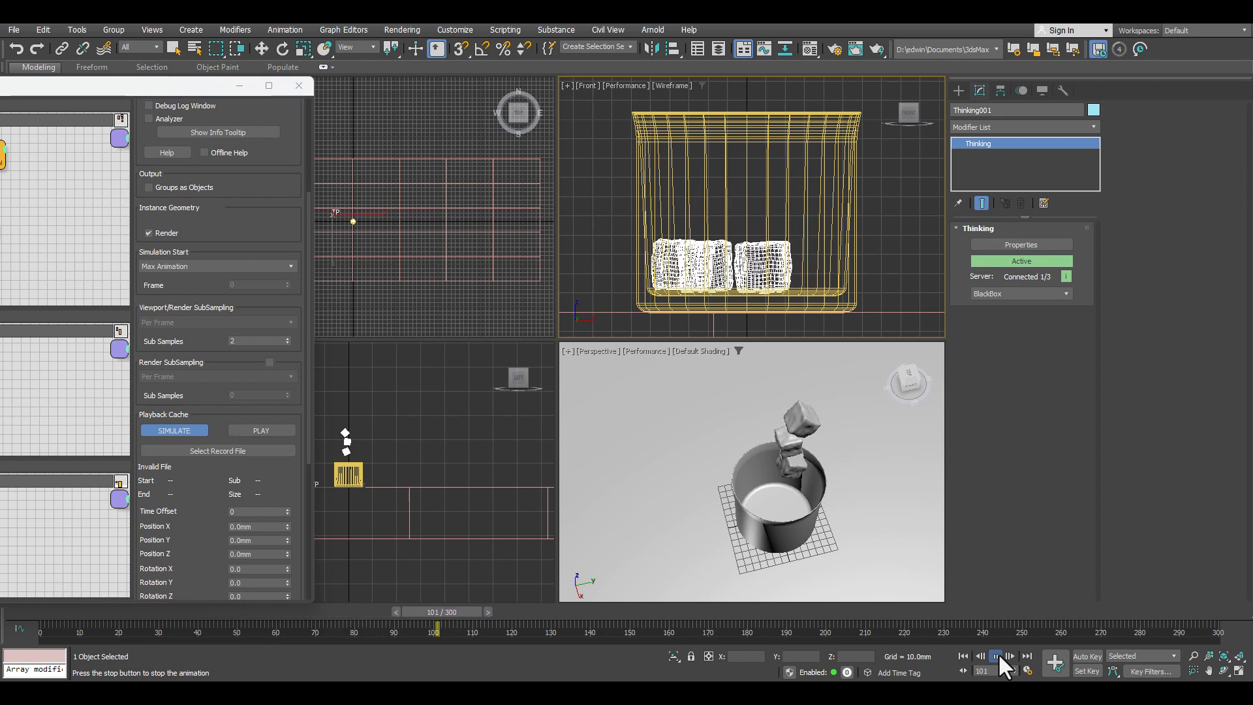
{"action": "left_click", "coordinate": [996, 656]}
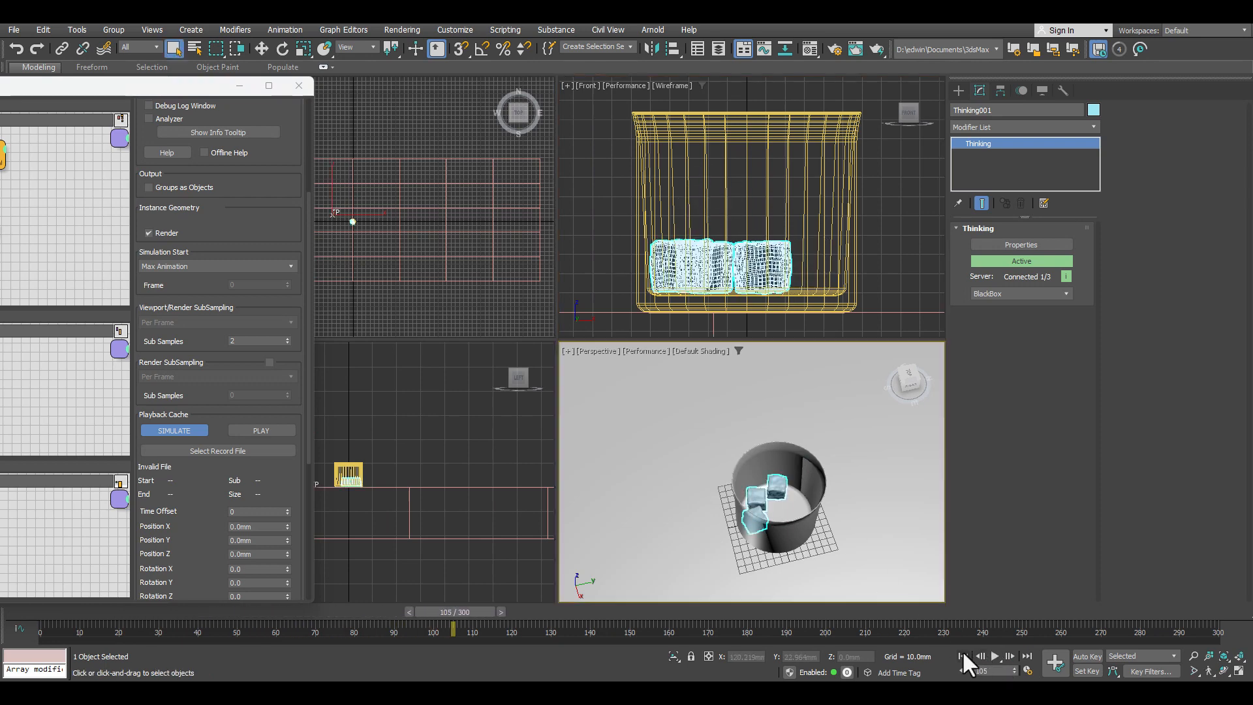
Step: Replay the simulation from frame 0 once more, checking how the boxes land inside the cup, and return to the start frame
{"action": "left_click", "coordinate": [963, 655]}
{"action": "left_click", "coordinate": [995, 656]}
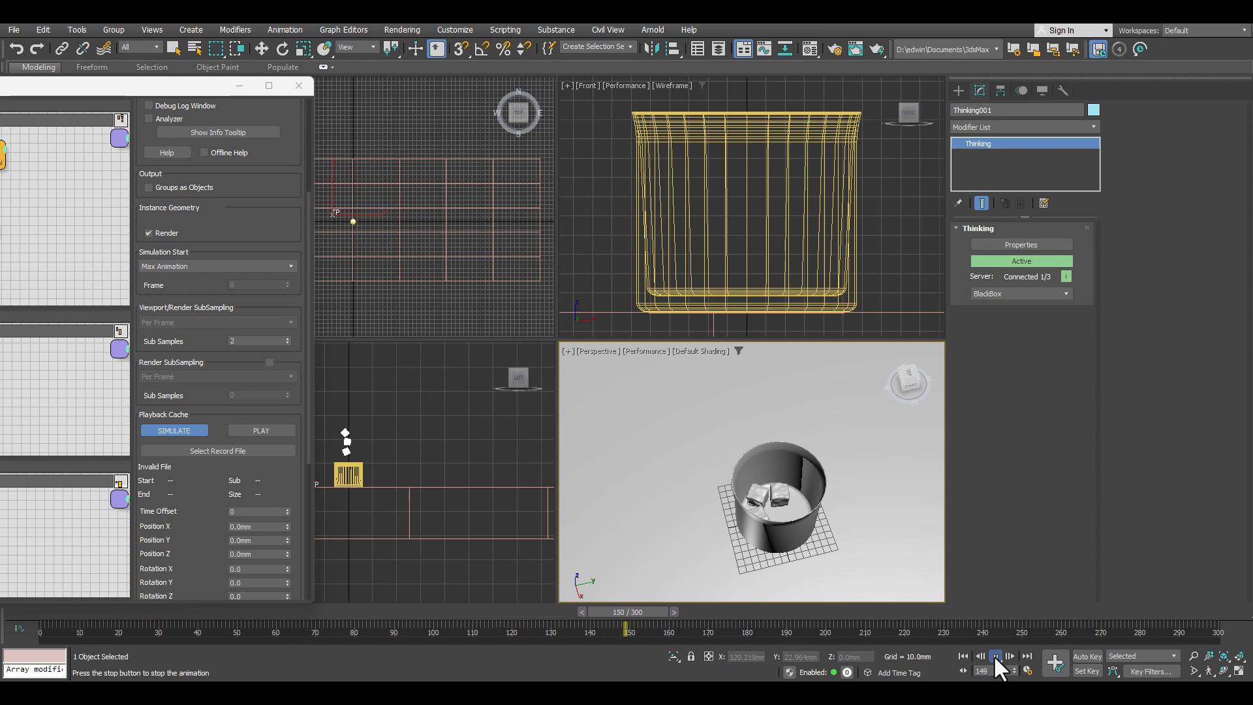
{"action": "left_click", "coordinate": [995, 656]}
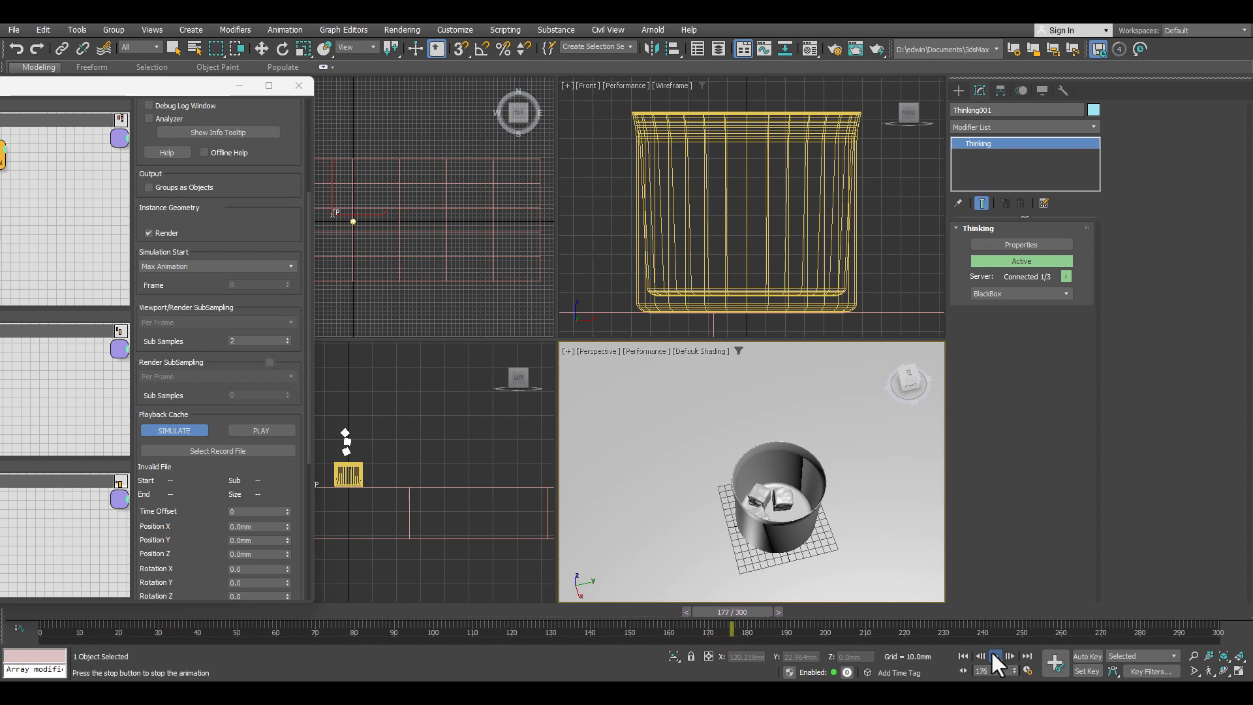
{"action": "left_click", "coordinate": [958, 655]}
Step: Open the create dynamic set in the thinkingParticles window, add a WaterLevel operator to it and display the operator's settings
{"action": "left_click_drag", "start_coordinate": [3, 85], "coordinate": [440, 76]}
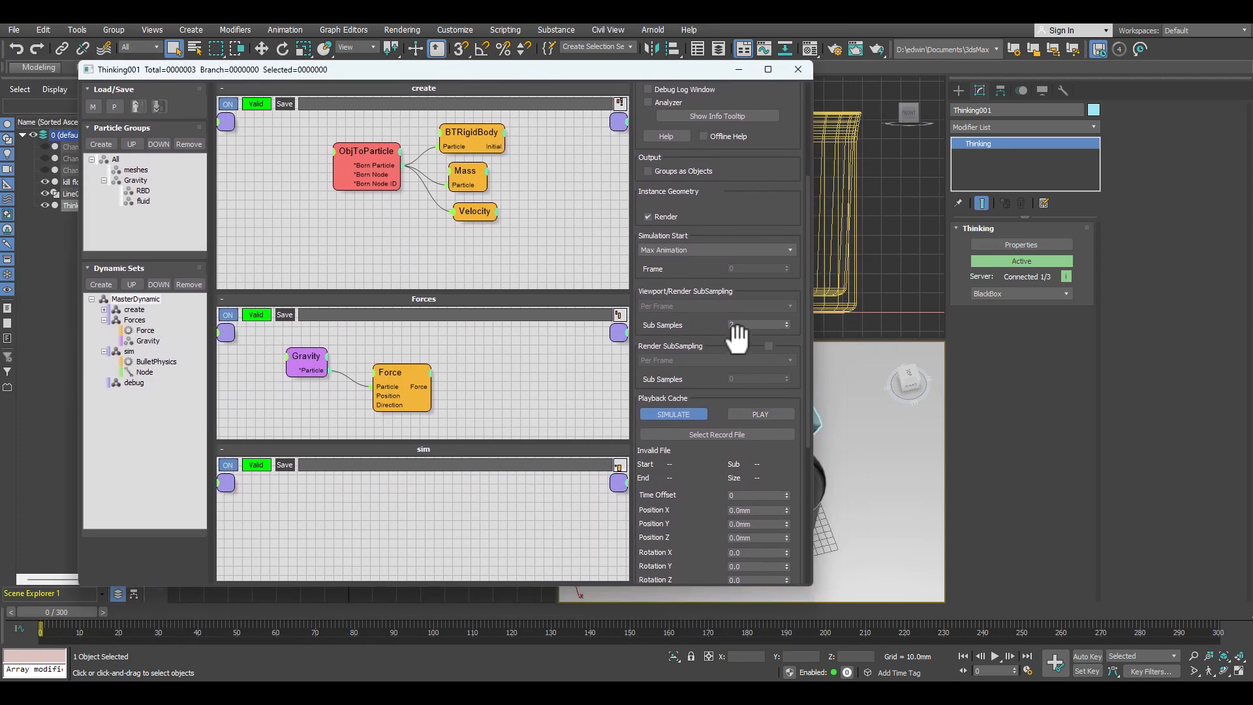
{"action": "left_click", "coordinate": [104, 310]}
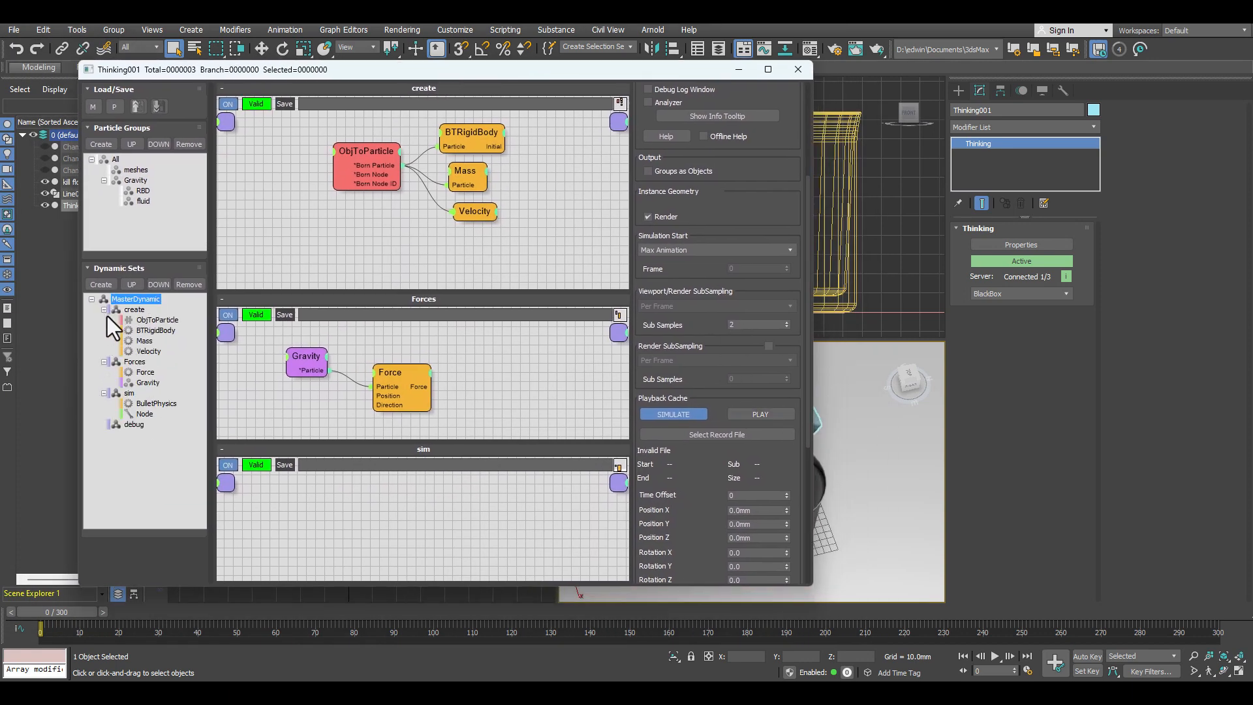
{"action": "left_click_drag", "start_coordinate": [398, 69], "coordinate": [115, 87]}
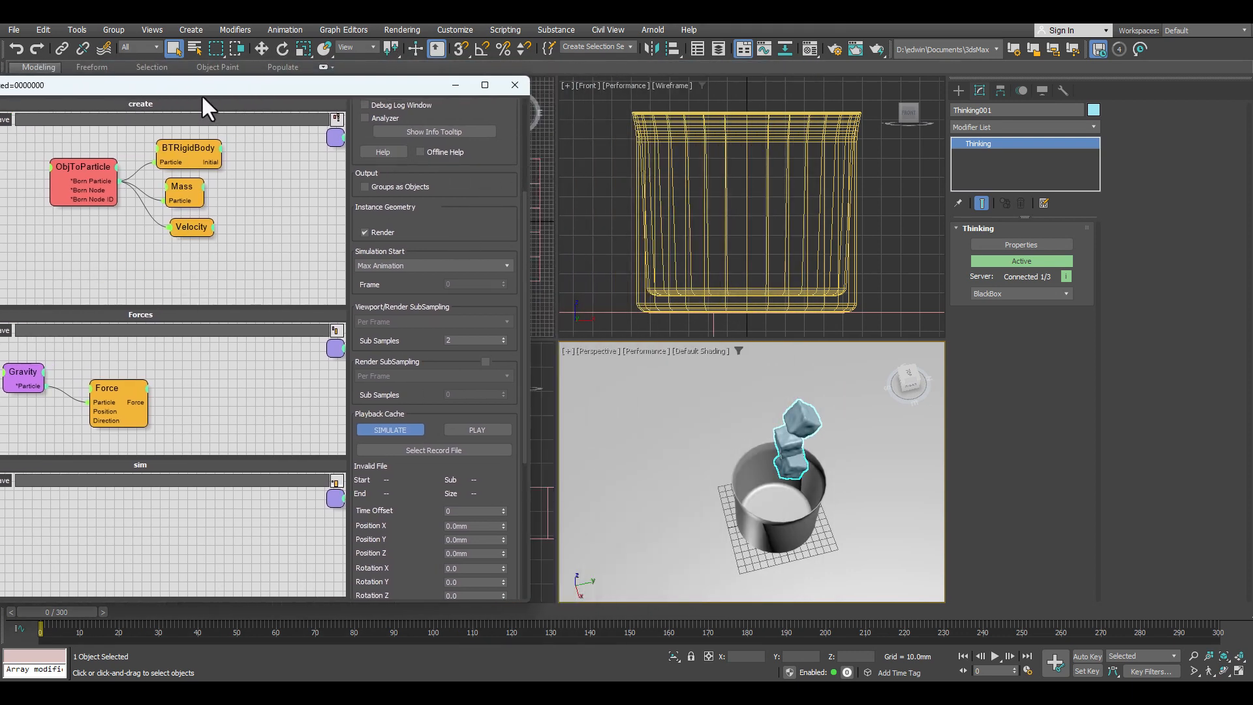
{"action": "left_click", "coordinate": [237, 128]}
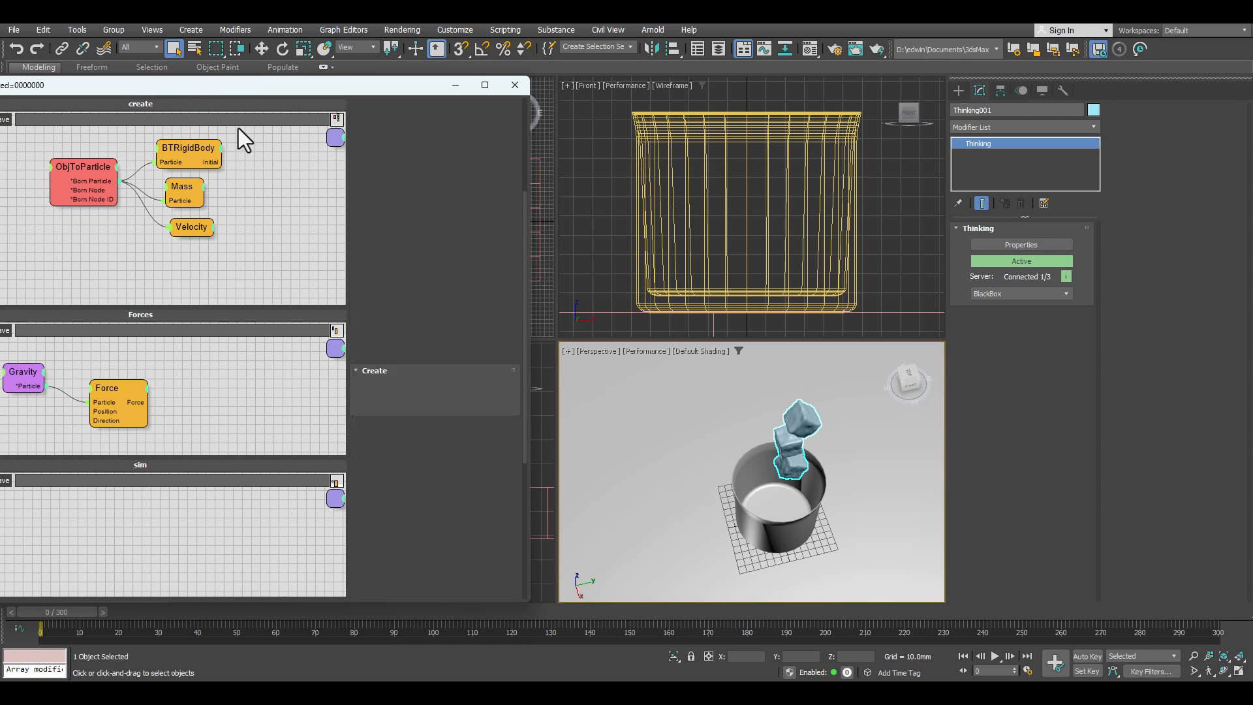
{"action": "left_click_drag", "start_coordinate": [219, 88], "coordinate": [517, 77]}
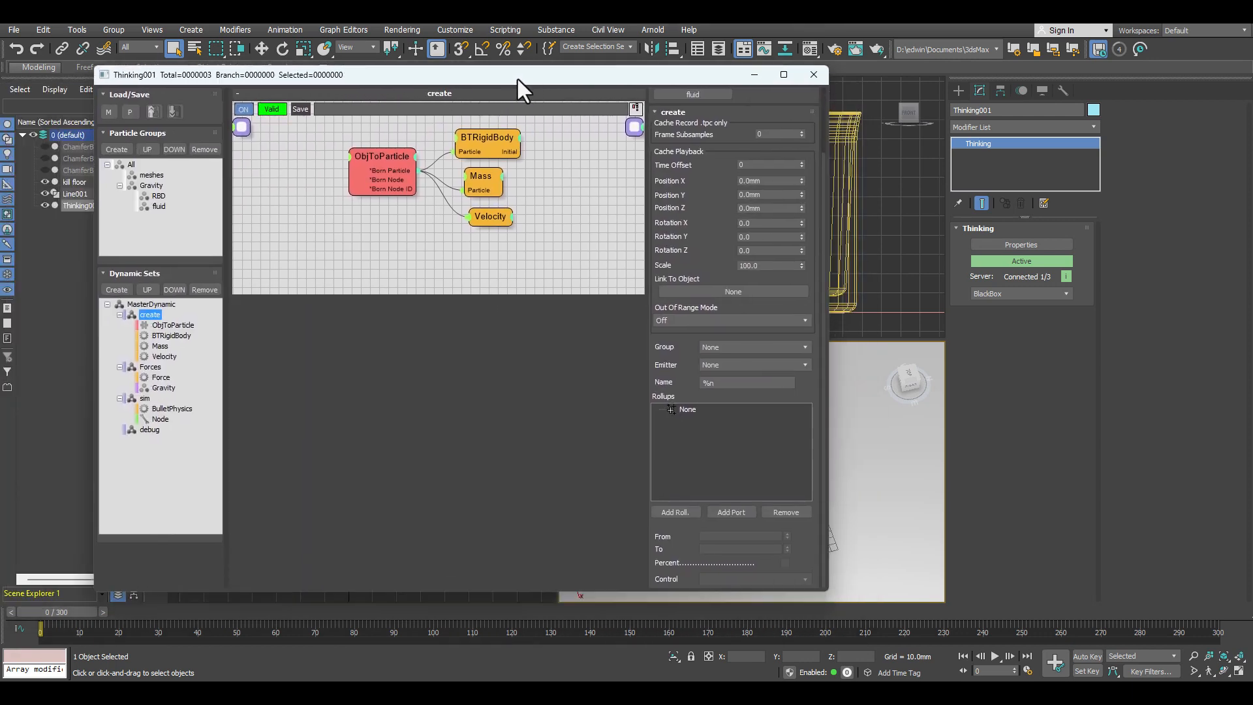
{"action": "right_click", "coordinate": [304, 248]}
{"action": "type", "text": "water"}
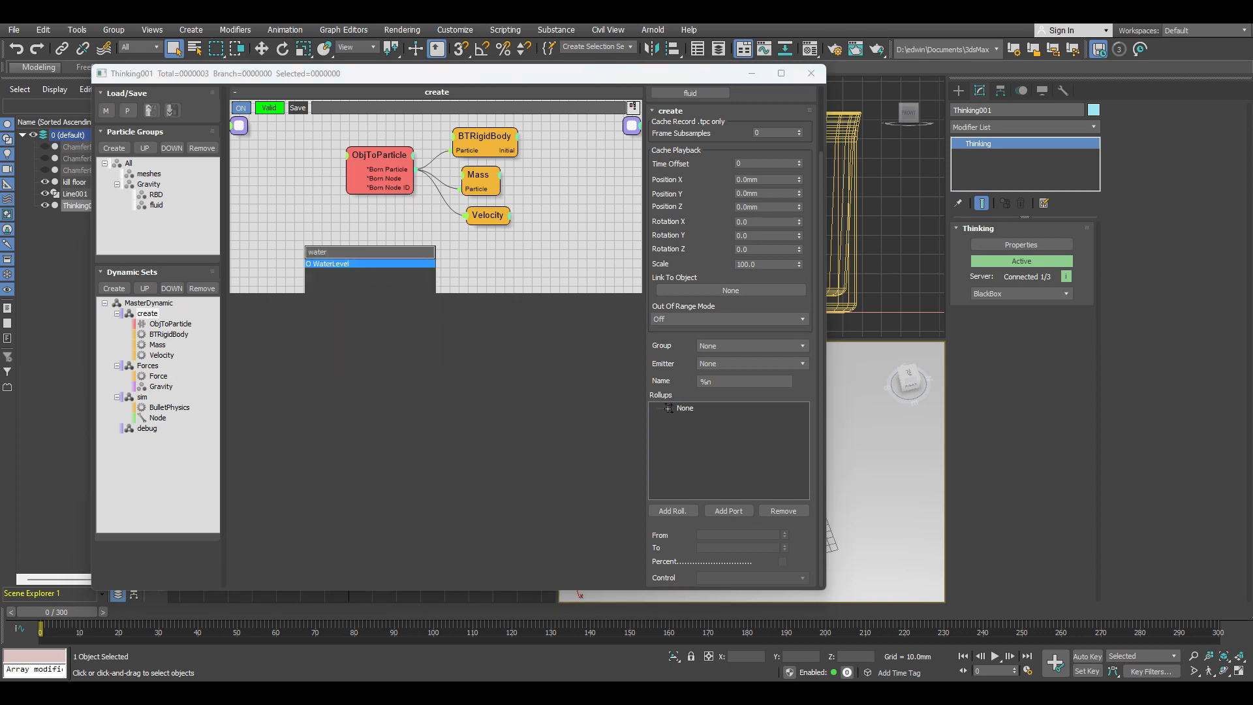
{"action": "key", "text": "Return"}
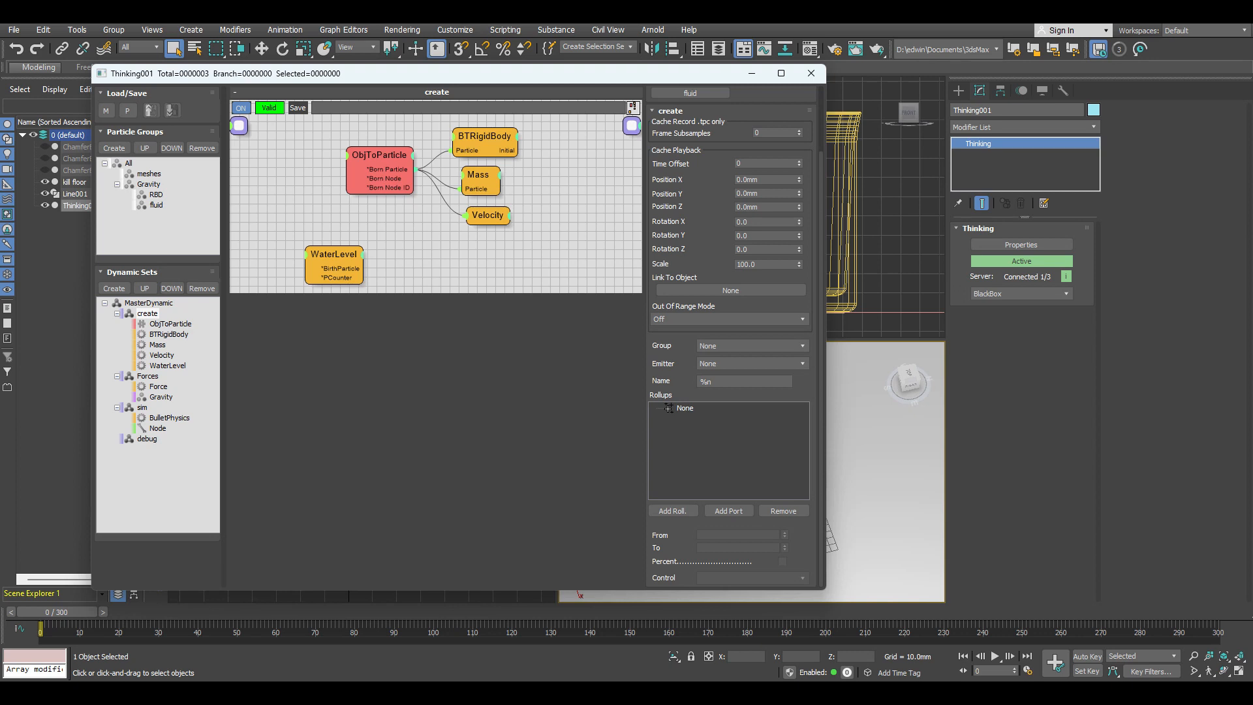
{"action": "left_click", "coordinate": [343, 259]}
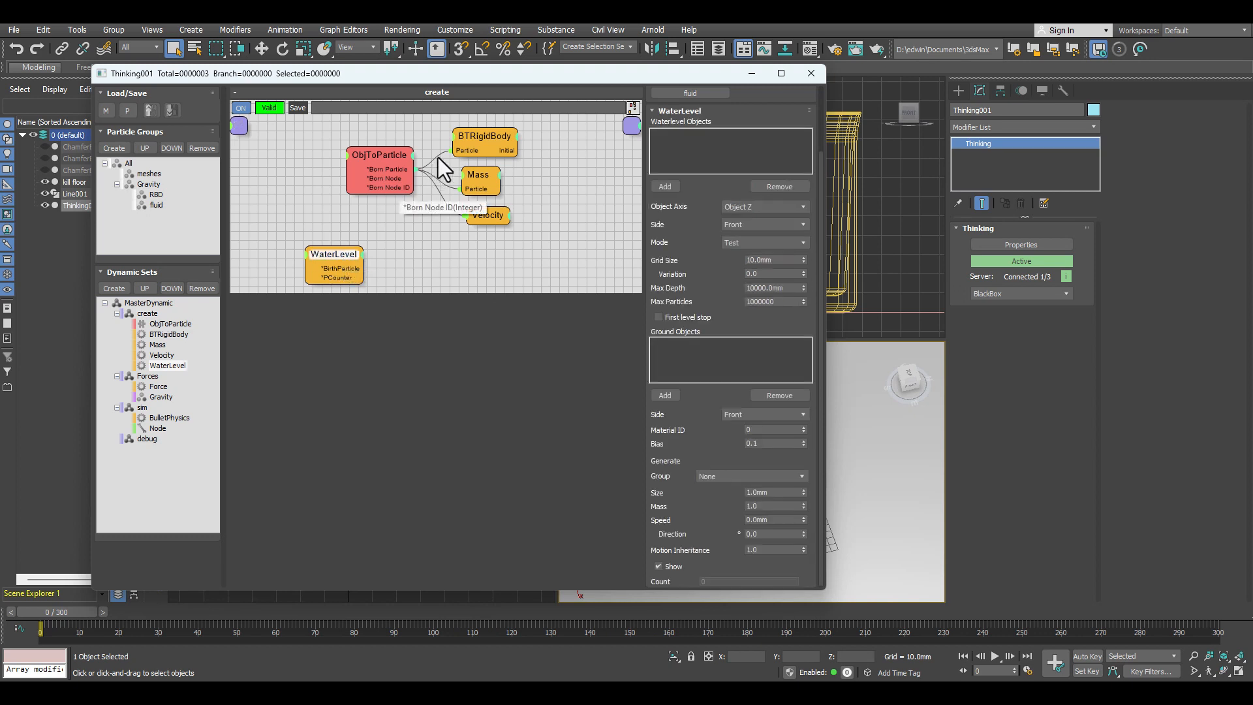
Step: Clear the thinkingParticles window aside and create a standard primitive plane in the Top view, covering the cup's whole footprint
{"action": "left_click_drag", "start_coordinate": [545, 74], "coordinate": [0, 105]}
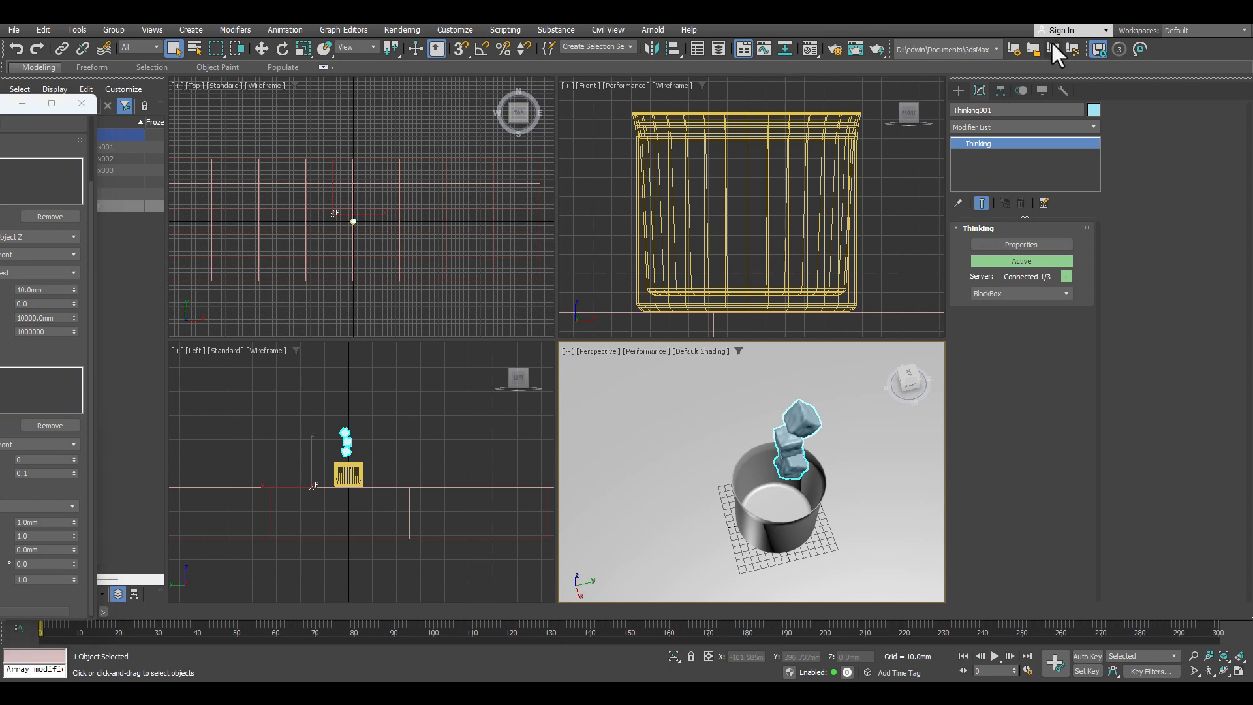
{"action": "left_click", "coordinate": [958, 90]}
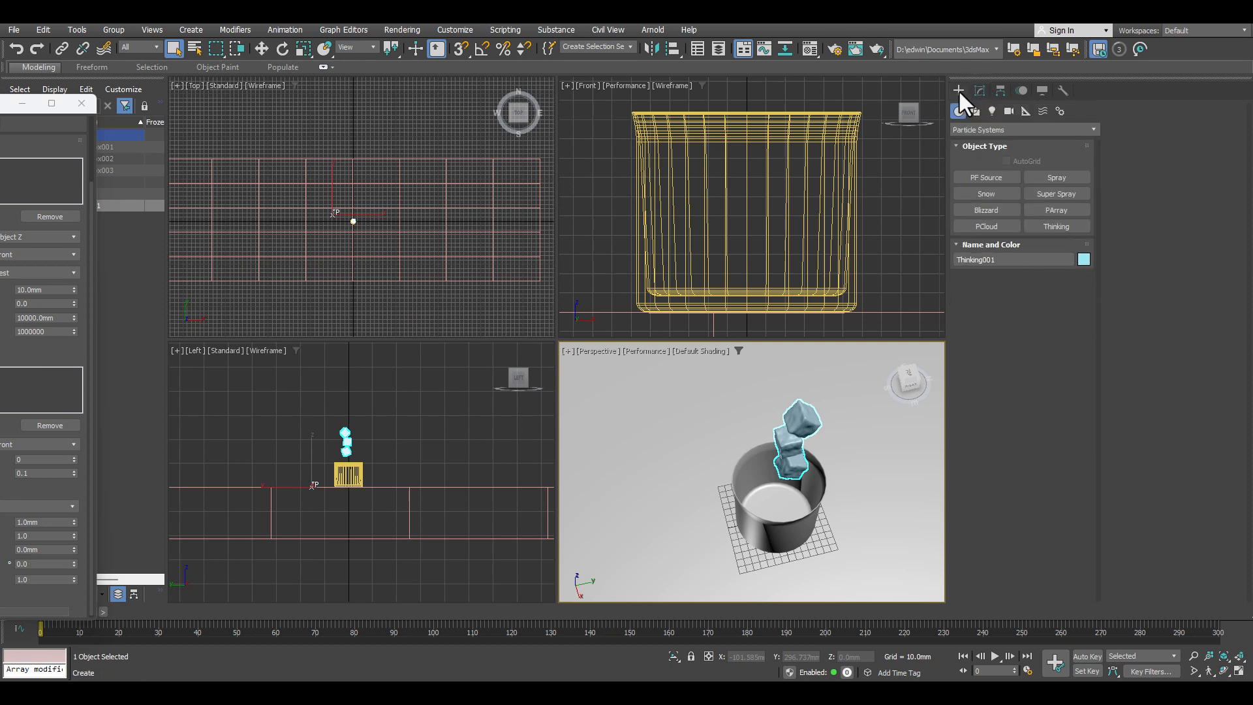
{"action": "left_click", "coordinate": [961, 130]}
{"action": "left_click", "coordinate": [965, 139]}
{"action": "left_click", "coordinate": [1056, 241]}
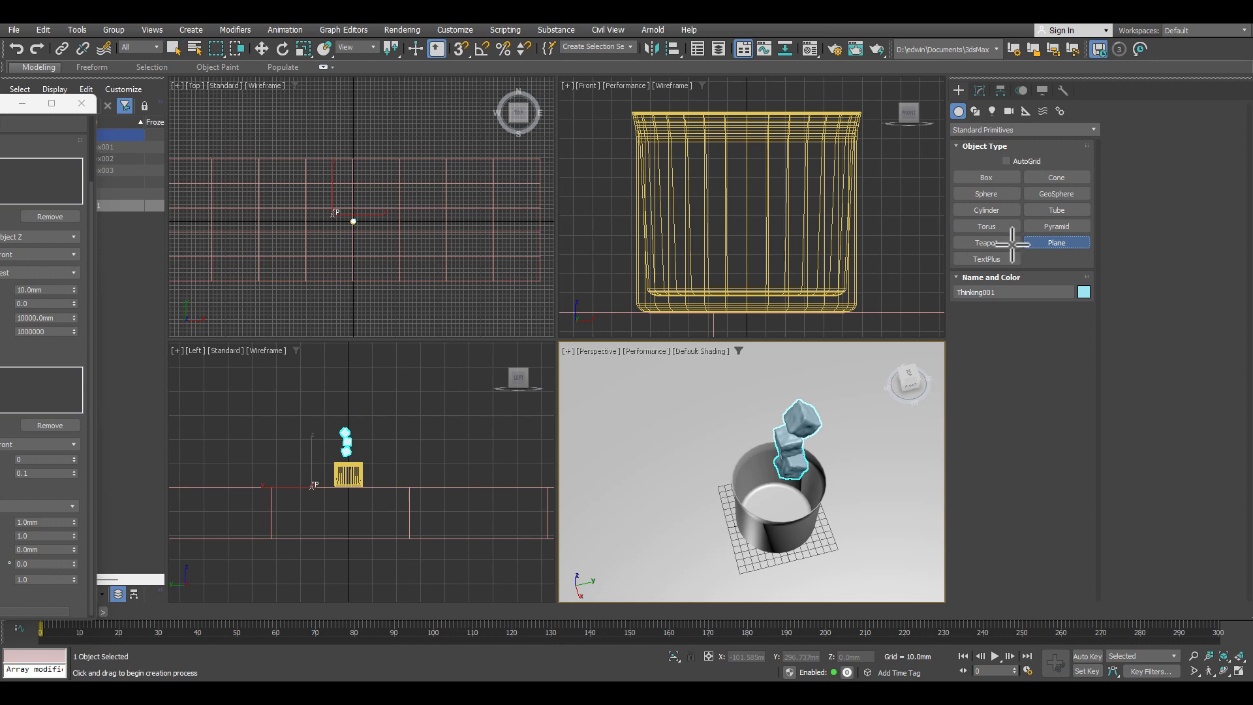
{"action": "scroll", "coordinate": [351, 245], "scroll_direction": "up", "scroll_amount": 6}
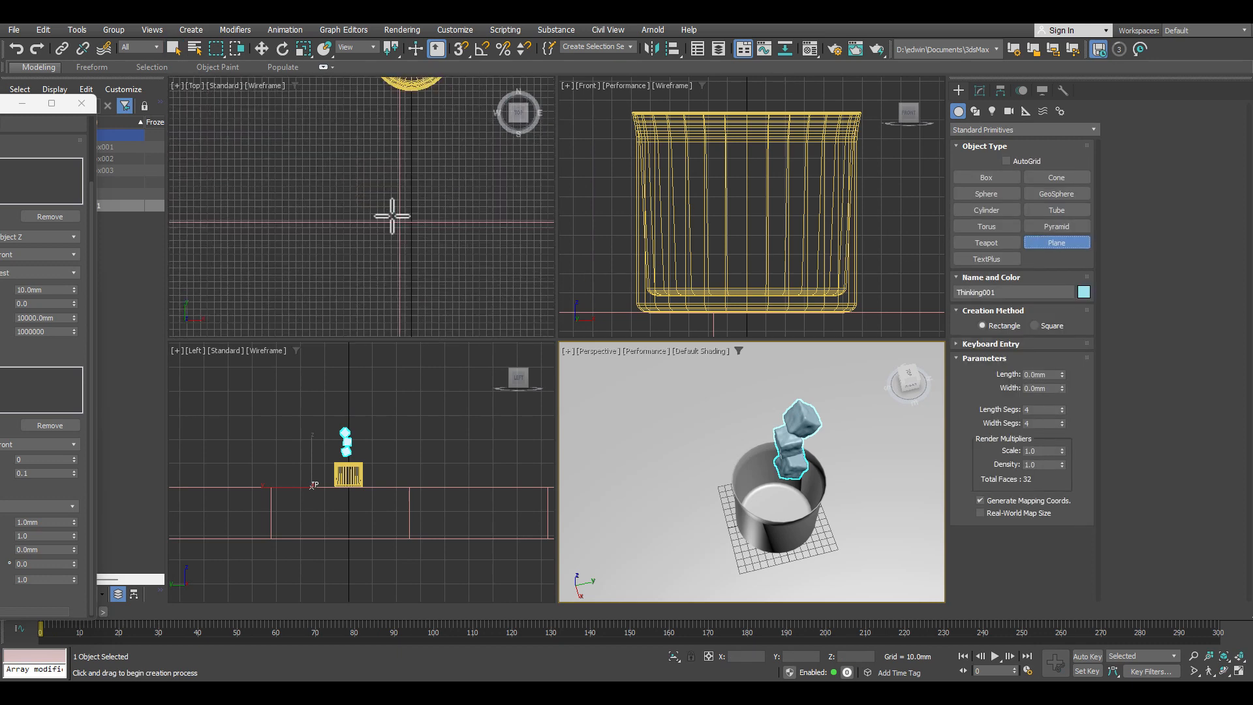
{"action": "middle_click_drag", "start_coordinate": [423, 168], "coordinate": [377, 334]}
{"action": "left_click_drag", "start_coordinate": [307, 165], "coordinate": [423, 266]}
Step: Move the plane up in the Front view to a height of about 63 mm inside the cup
{"action": "left_click", "coordinate": [261, 49]}
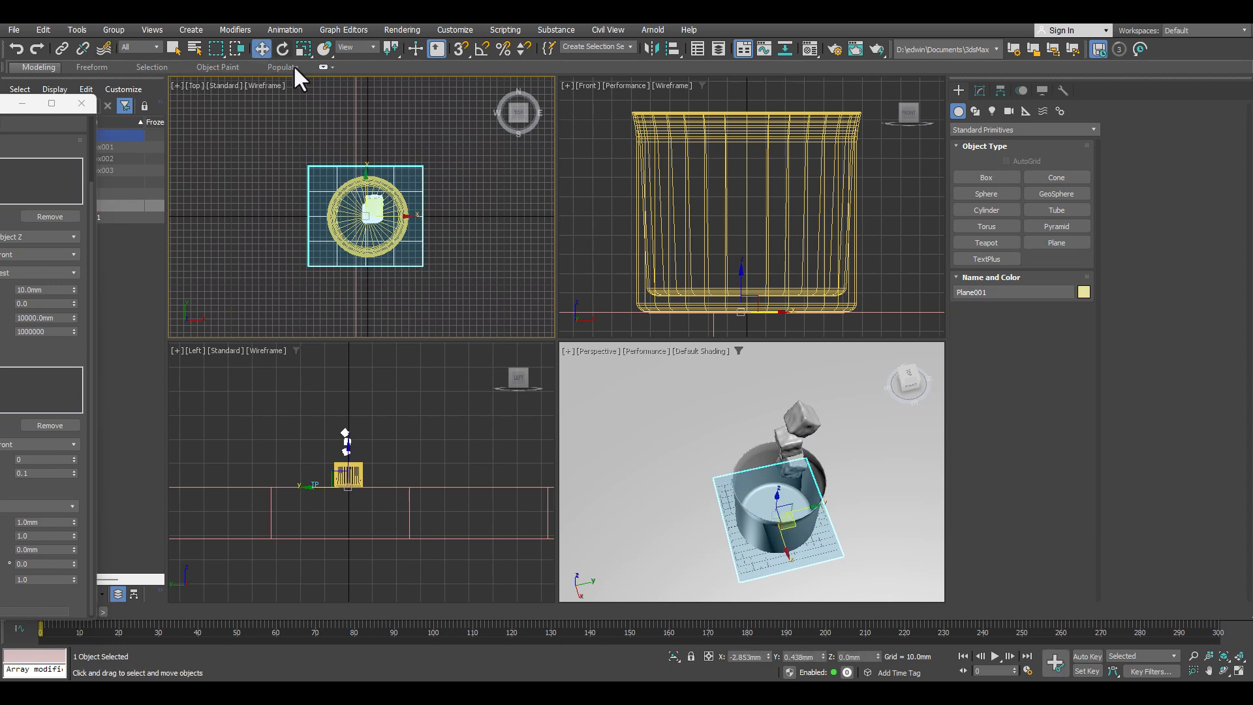
{"action": "right_click", "coordinate": [723, 245]}
{"action": "left_click_drag", "start_coordinate": [744, 272], "coordinate": [735, 153]}
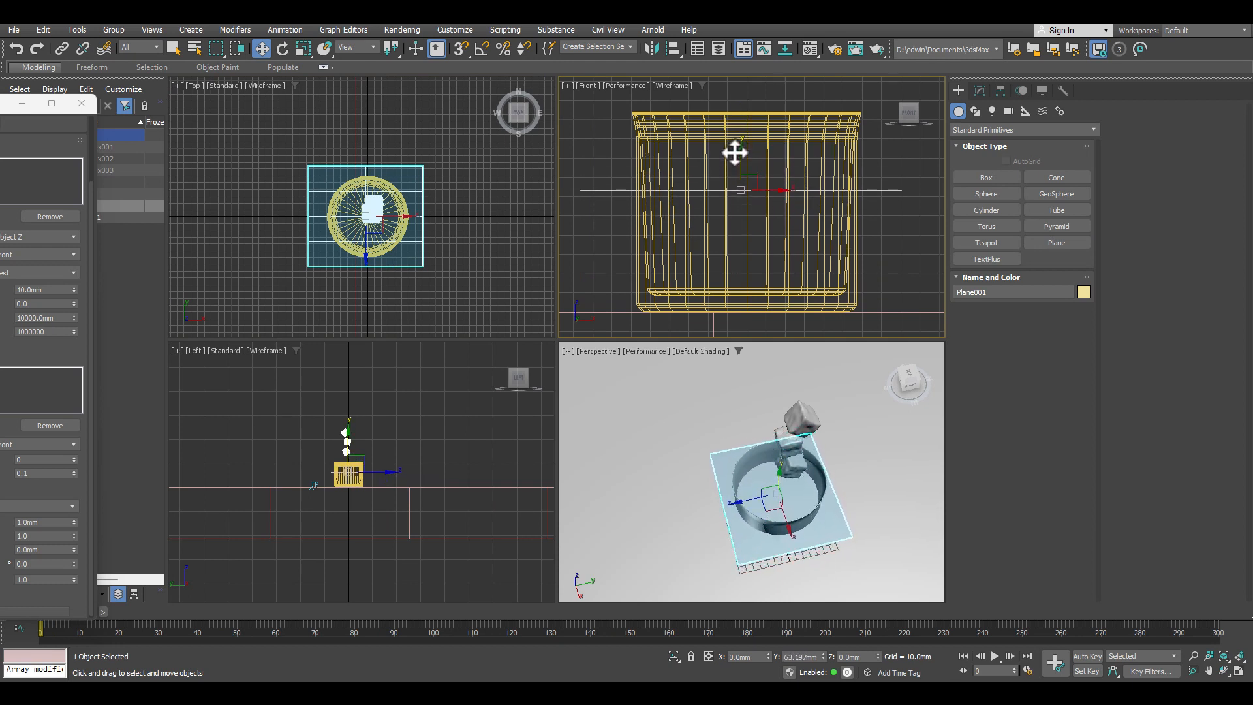
Step: Assign Plane001 as the WaterLevel operator's waterlevel object and the cup, Line001, as its ground object
{"action": "left_click_drag", "start_coordinate": [0, 108], "coordinate": [135, 84]}
{"action": "left_click_drag", "start_coordinate": [91, 264], "coordinate": [136, 237]}
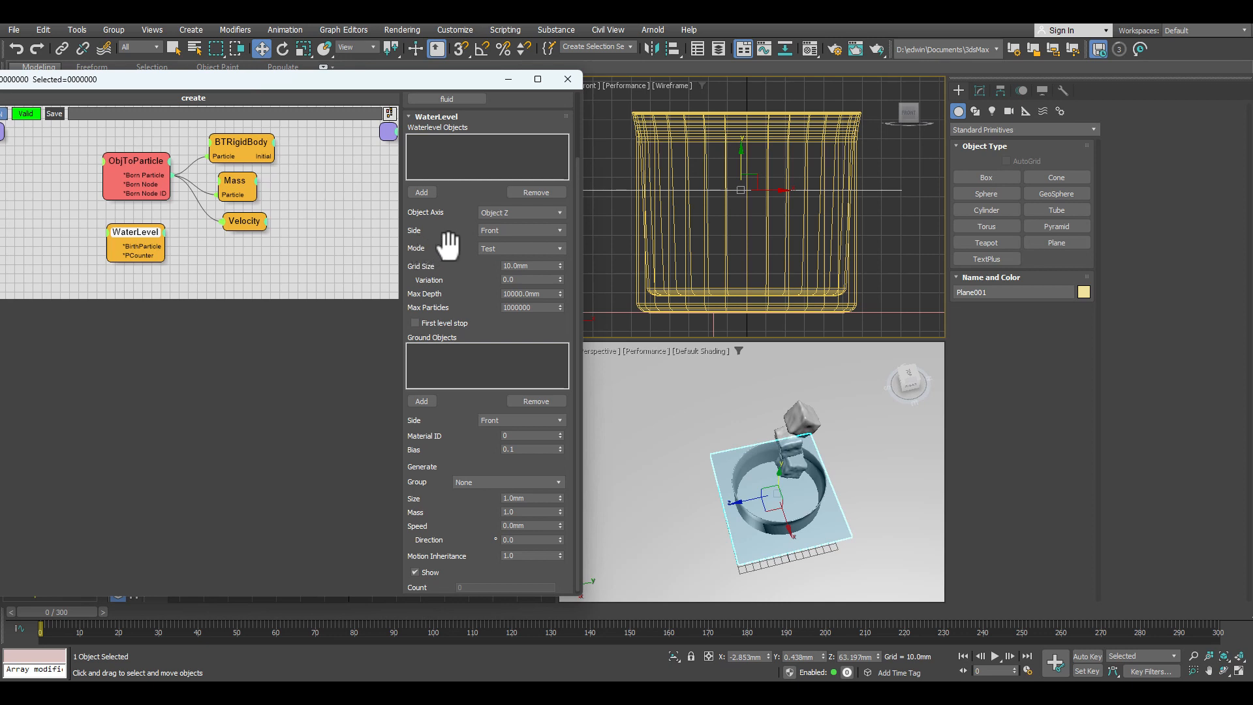
{"action": "left_click", "coordinate": [421, 192]}
{"action": "left_click", "coordinate": [601, 190]}
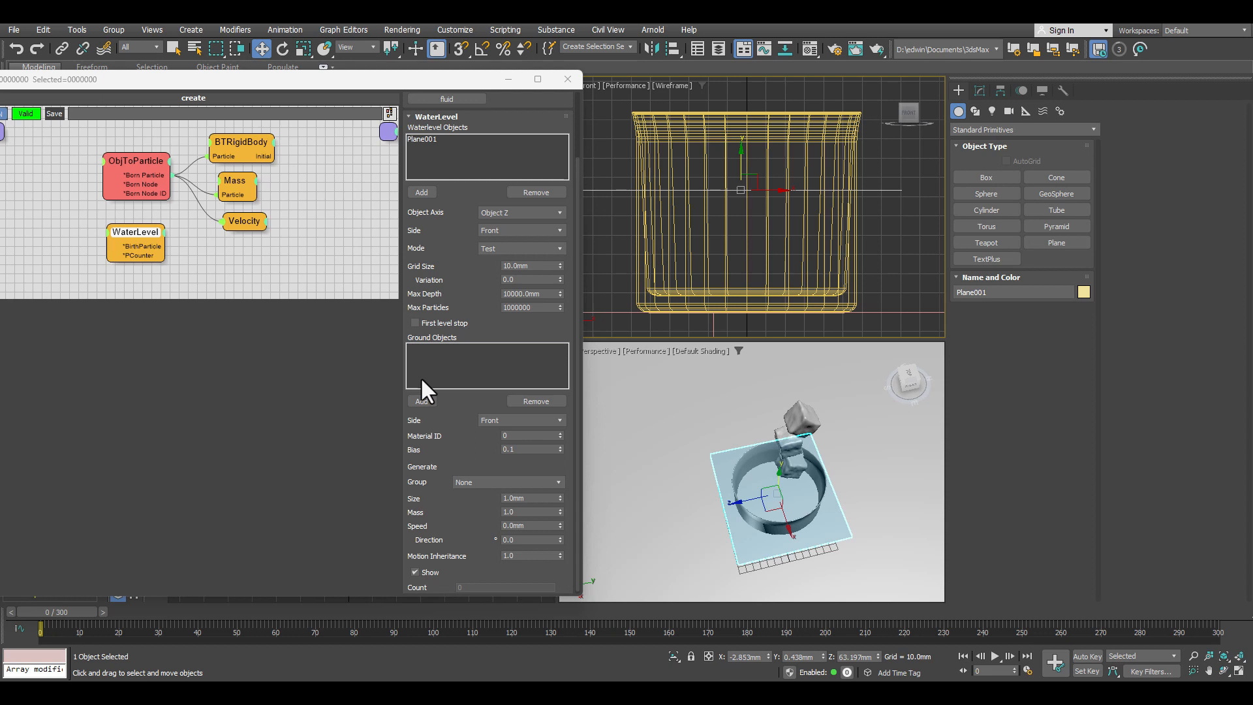
{"action": "left_click", "coordinate": [421, 400]}
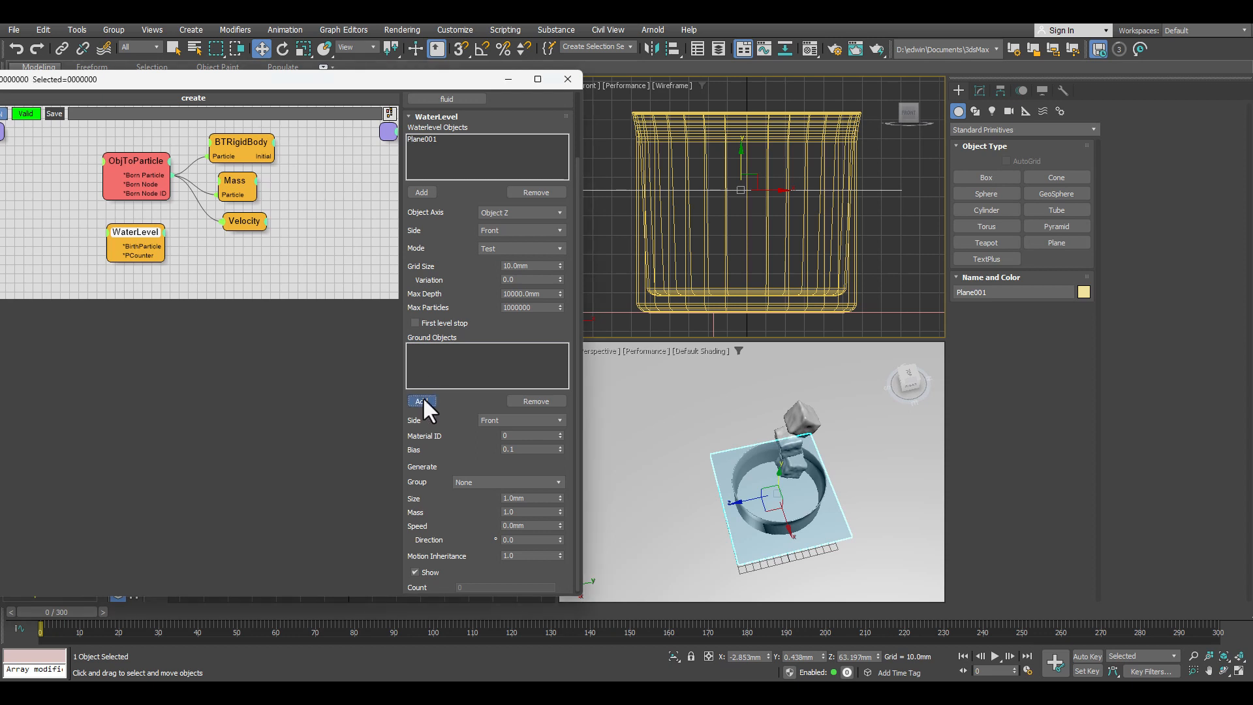
{"action": "left_click", "coordinate": [739, 468]}
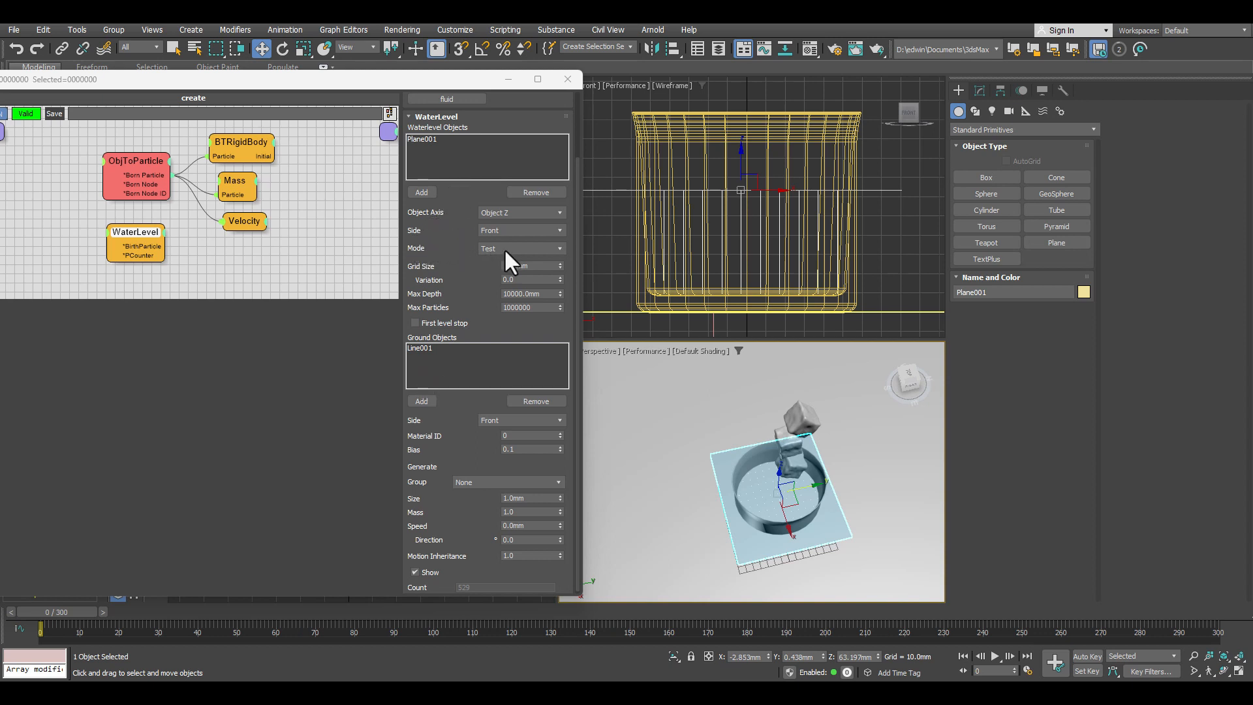
Step: Show the Perspective view in wireframe and set the WaterLevel Grid Size to 2.8 mm
{"action": "mouse_move", "coordinate": [686, 204]}
{"action": "middle_mouse_down"}
{"action": "mouse_move", "coordinate": [690, 189]}
{"action": "mouse_move", "coordinate": [674, 189]}
{"action": "middle_mouse_up"}
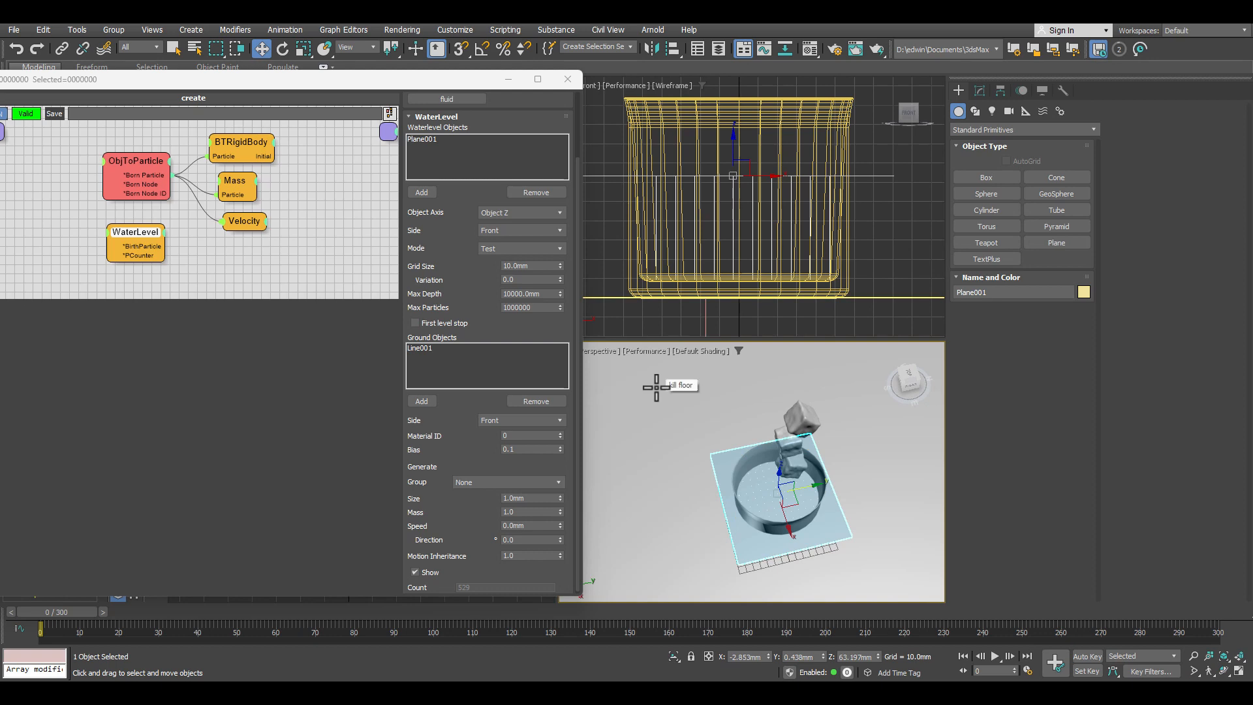
{"action": "key", "text": "F3"}
{"action": "scroll", "coordinate": [761, 518], "scroll_direction": "up", "scroll_amount": 3}
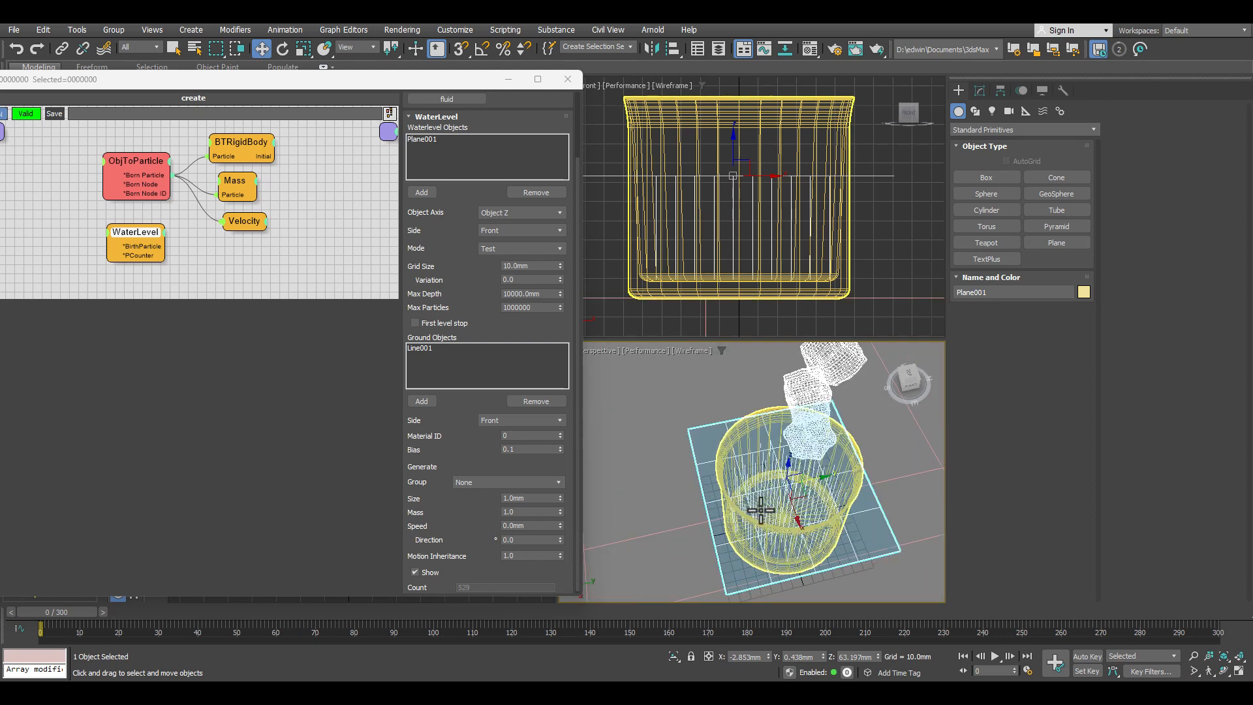
{"action": "middle_click_drag", "start_coordinate": [771, 517], "coordinate": [749, 468], "text": "alt"}
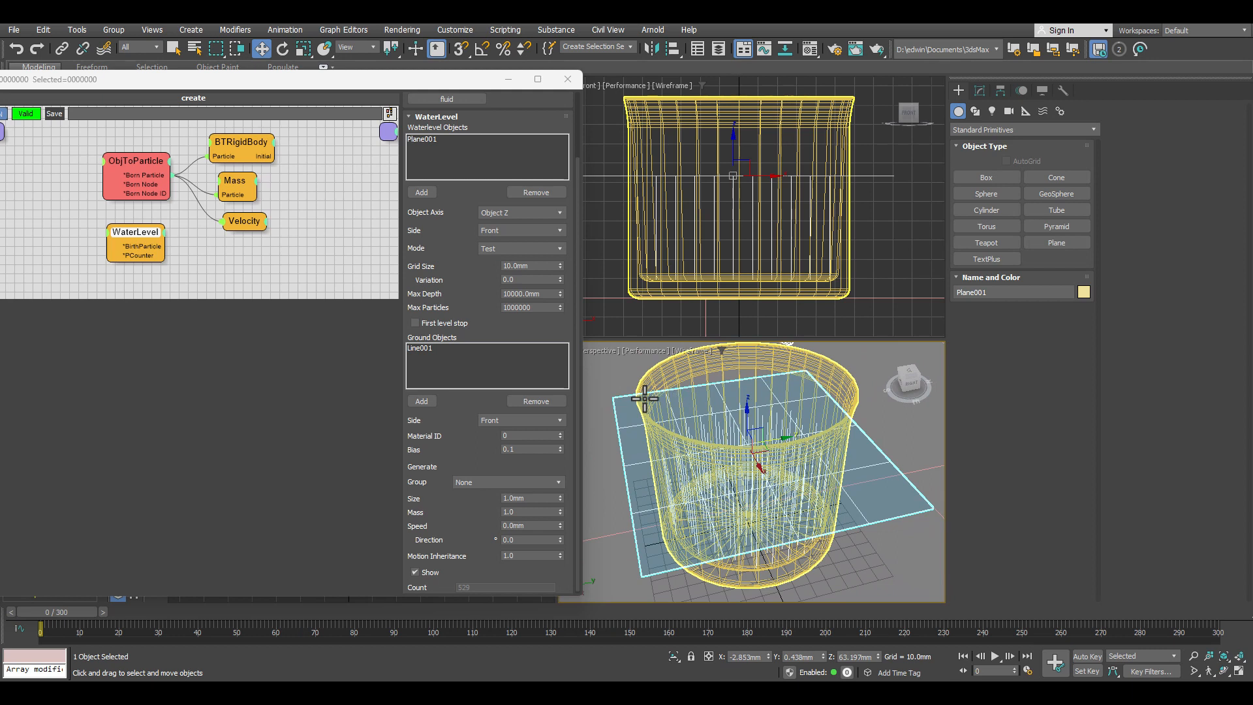
{"action": "left_click", "coordinate": [516, 266]}
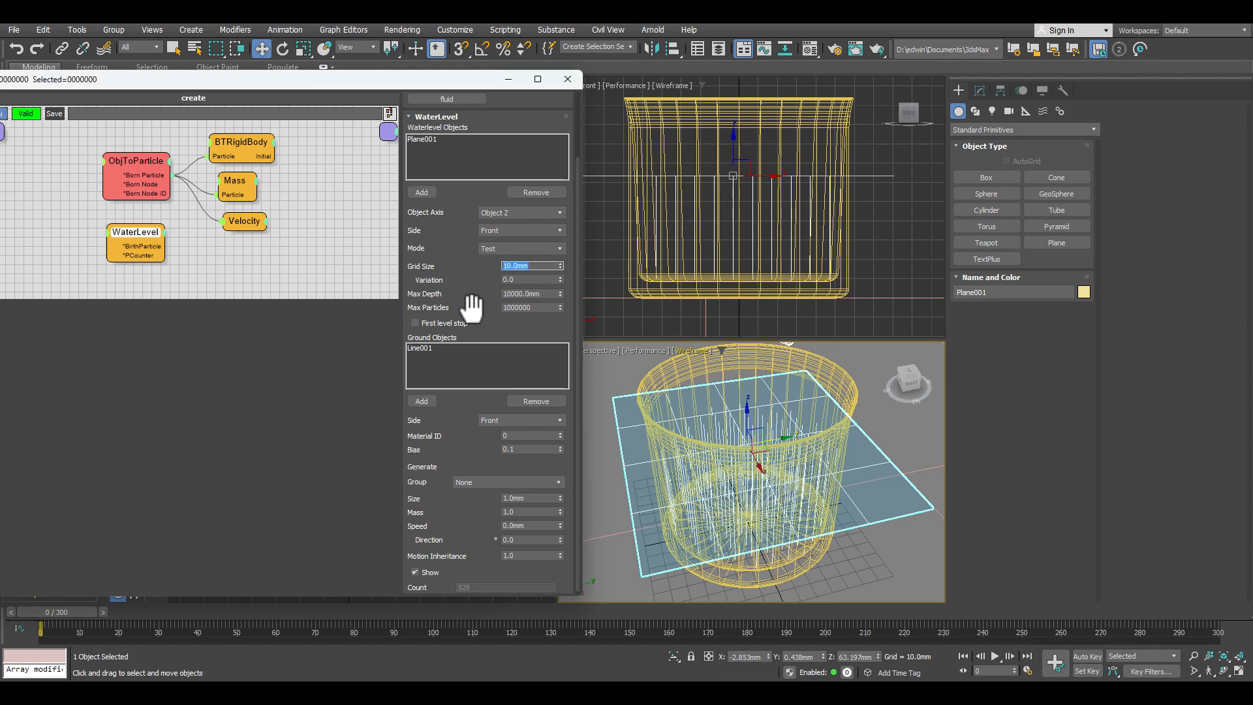
{"action": "type", "text": "2.8"}
{"action": "key", "text": "Return"}
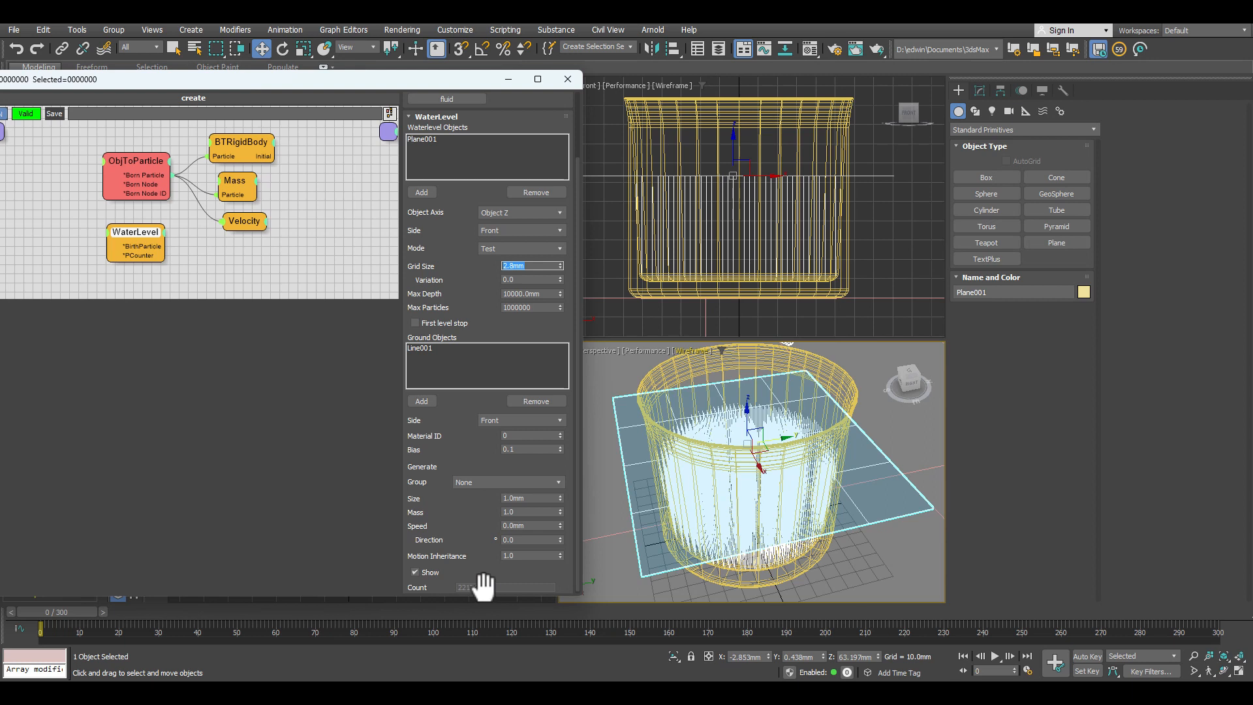
Step: Turn off the WaterLevel's Show preview, set its Mode to Generate and assign the generated particles to the fluid group
{"action": "left_click", "coordinate": [415, 572]}
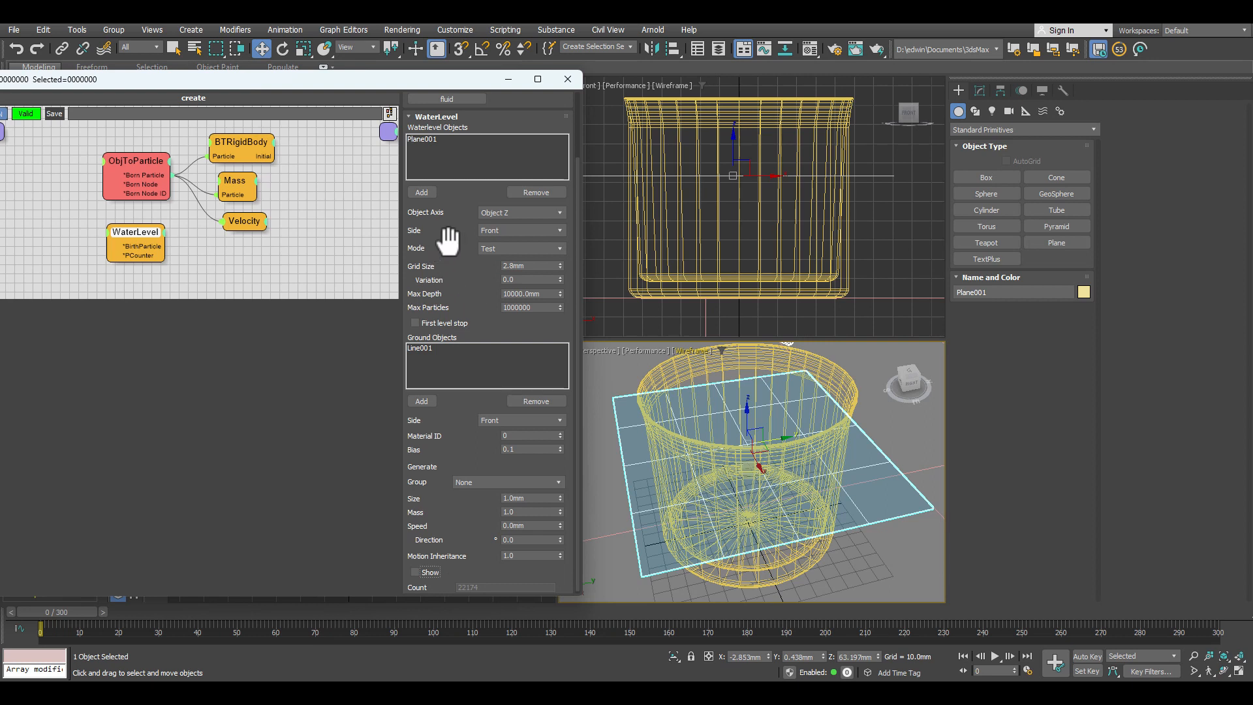
{"action": "left_click", "coordinate": [503, 246]}
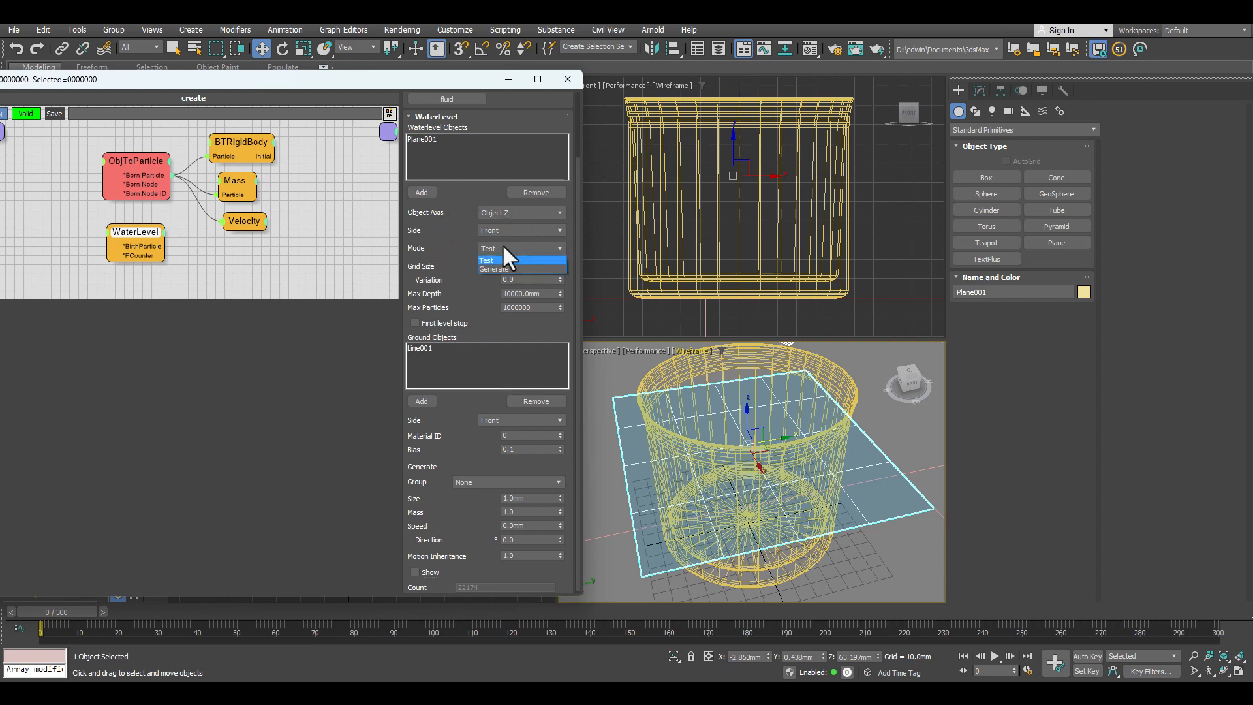
{"action": "left_click", "coordinate": [494, 264]}
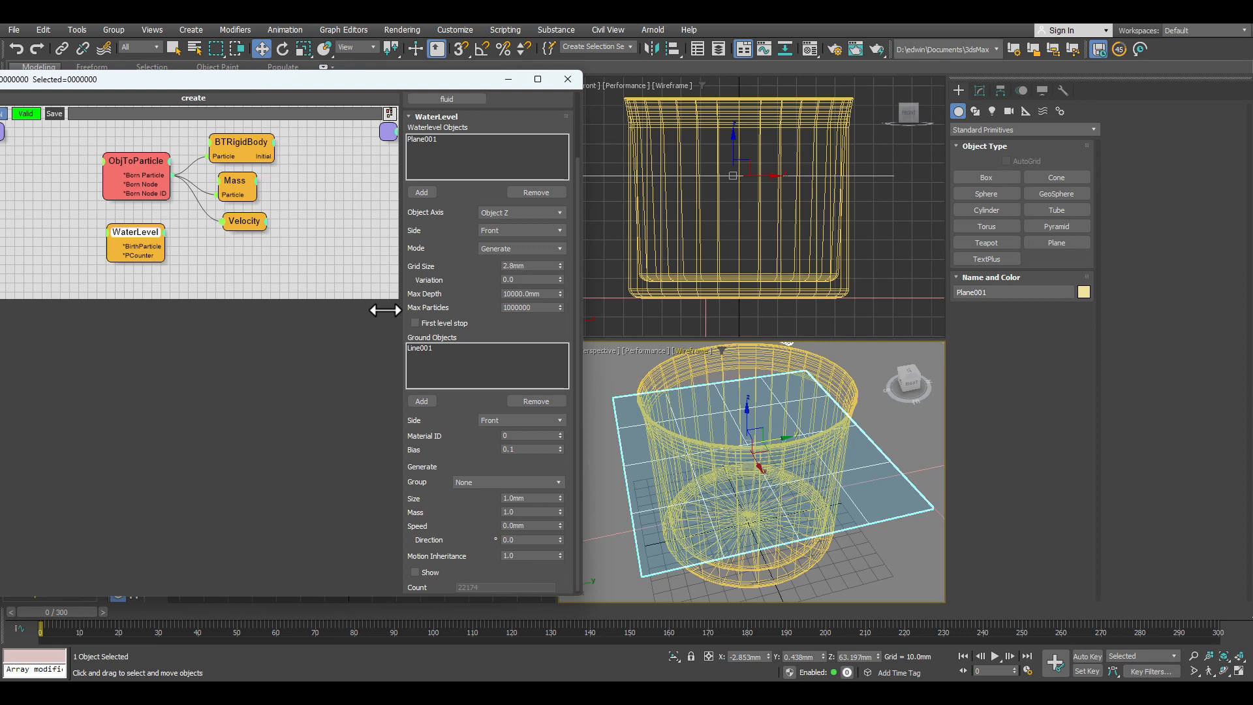
{"action": "left_click_drag", "start_coordinate": [467, 442], "coordinate": [460, 426]}
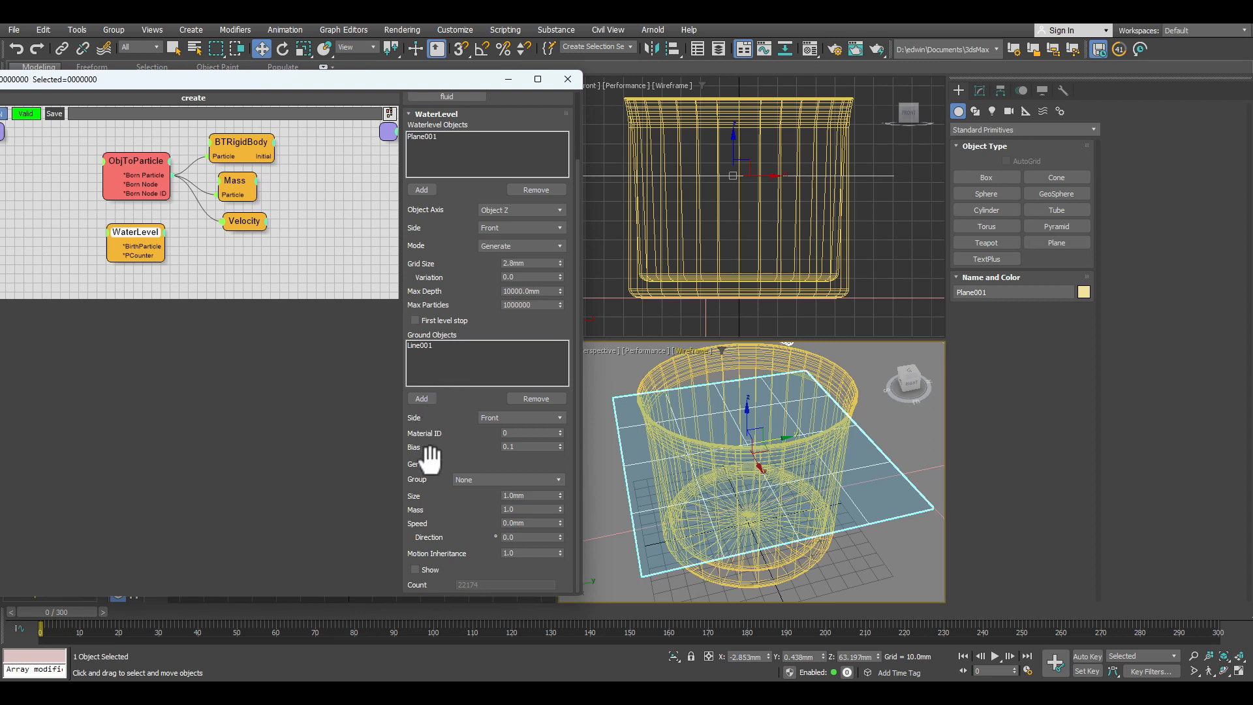
{"action": "left_click", "coordinate": [478, 475]}
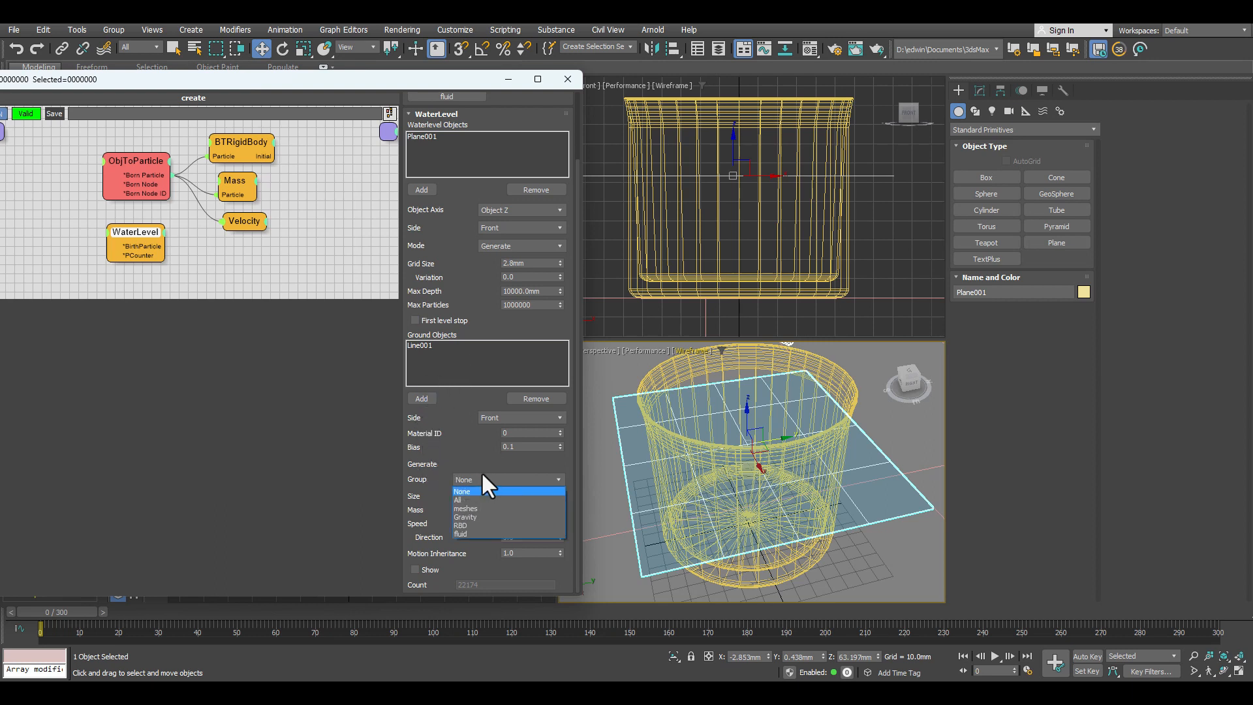
{"action": "left_click", "coordinate": [467, 532]}
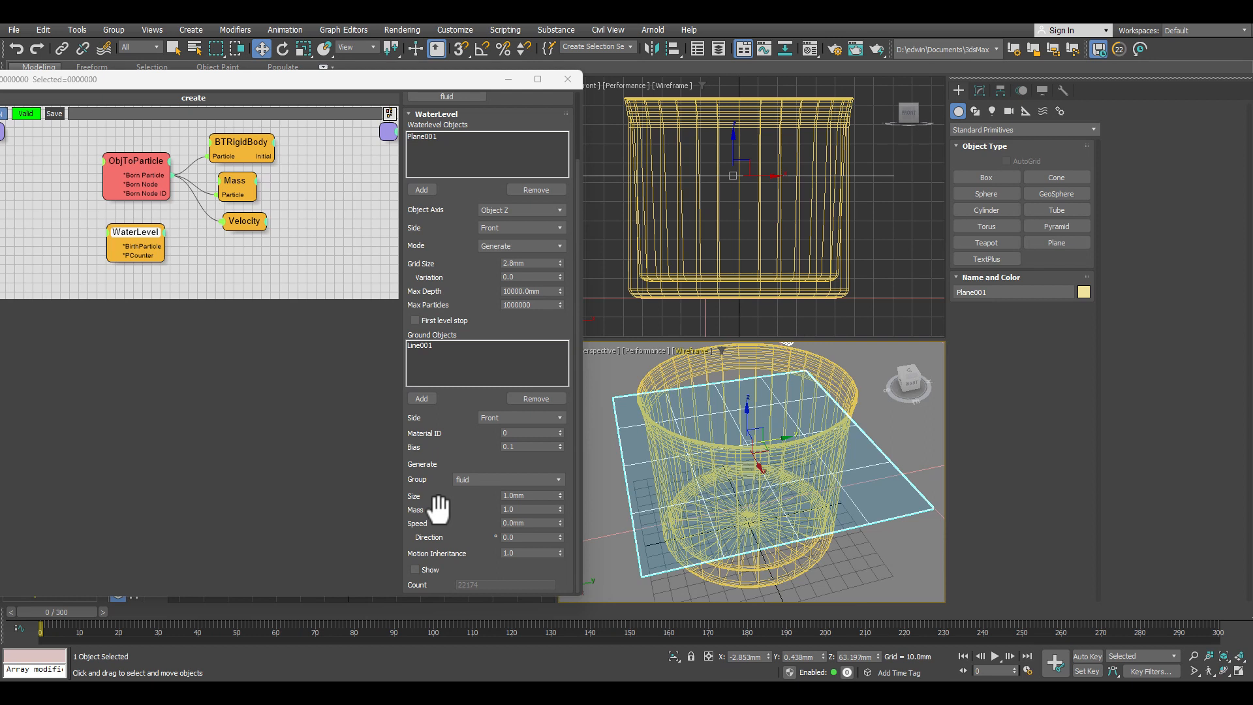
Step: Advance one frame and return to frame 0 to check the generated fluid particles, and bring back the thinkingParticles window with the MasterDynamic settings
{"action": "left_click_drag", "start_coordinate": [440, 233], "coordinate": [439, 312]}
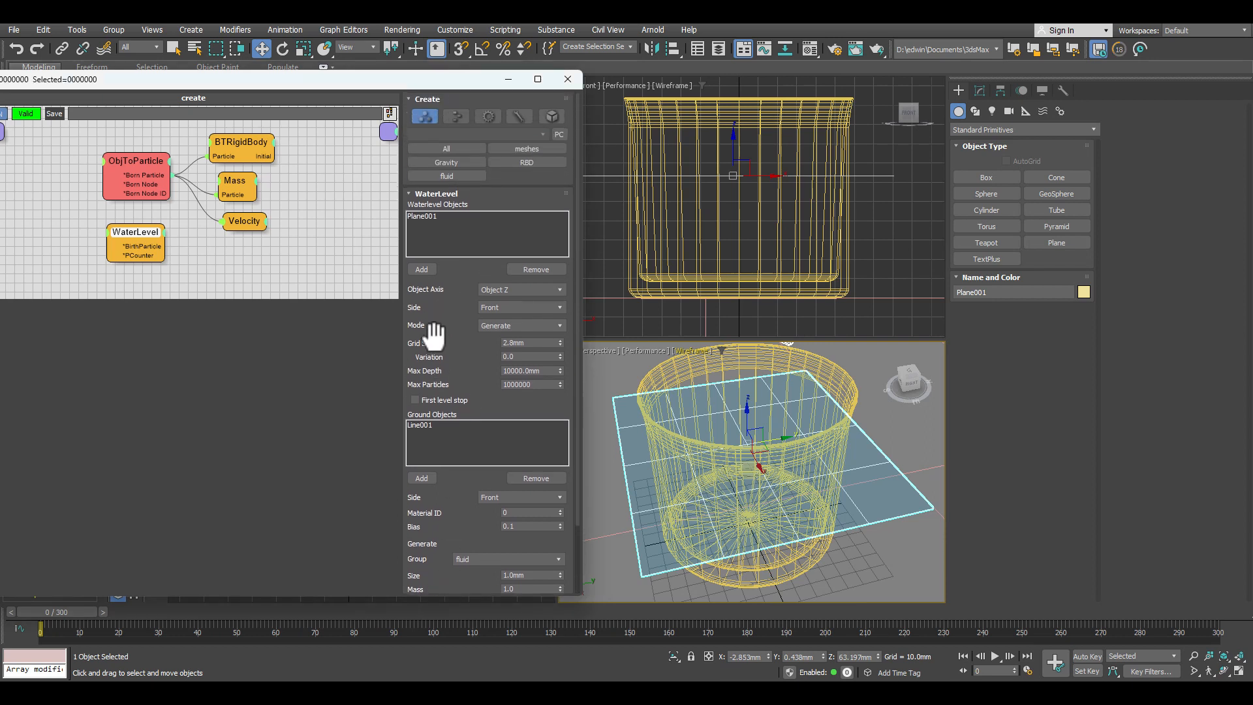
{"action": "left_click", "coordinate": [102, 612]}
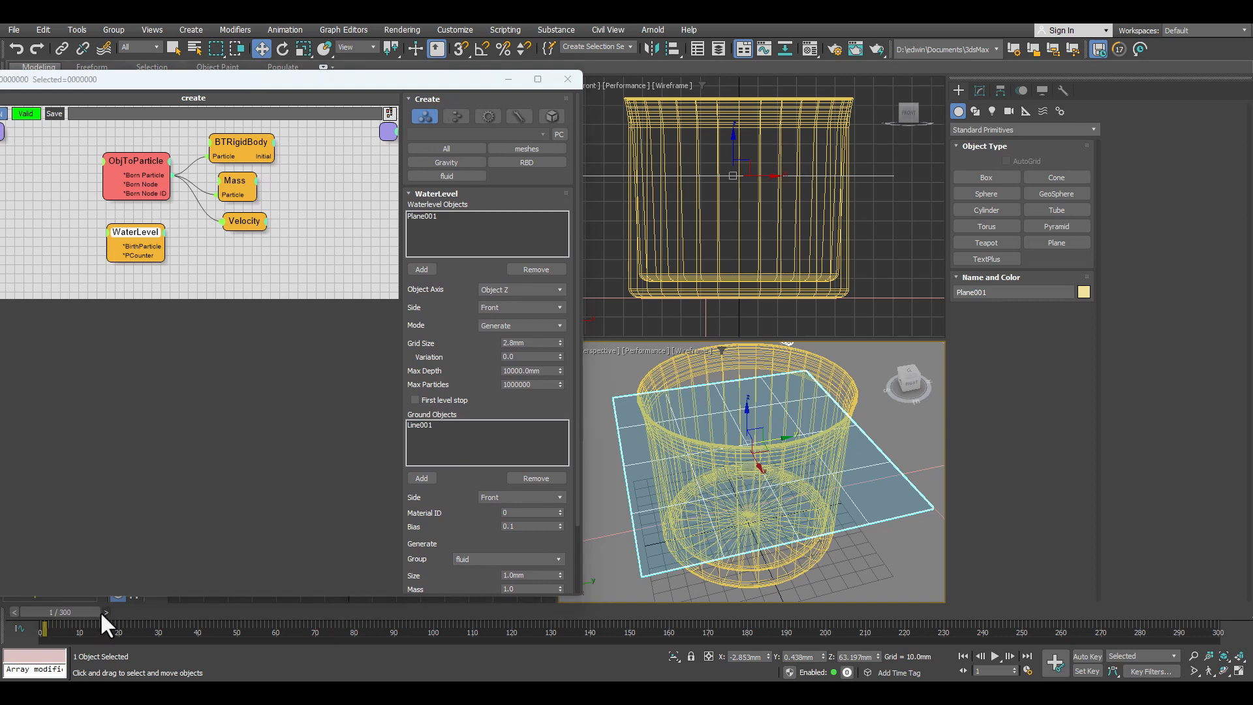
{"action": "left_click", "coordinate": [13, 613]}
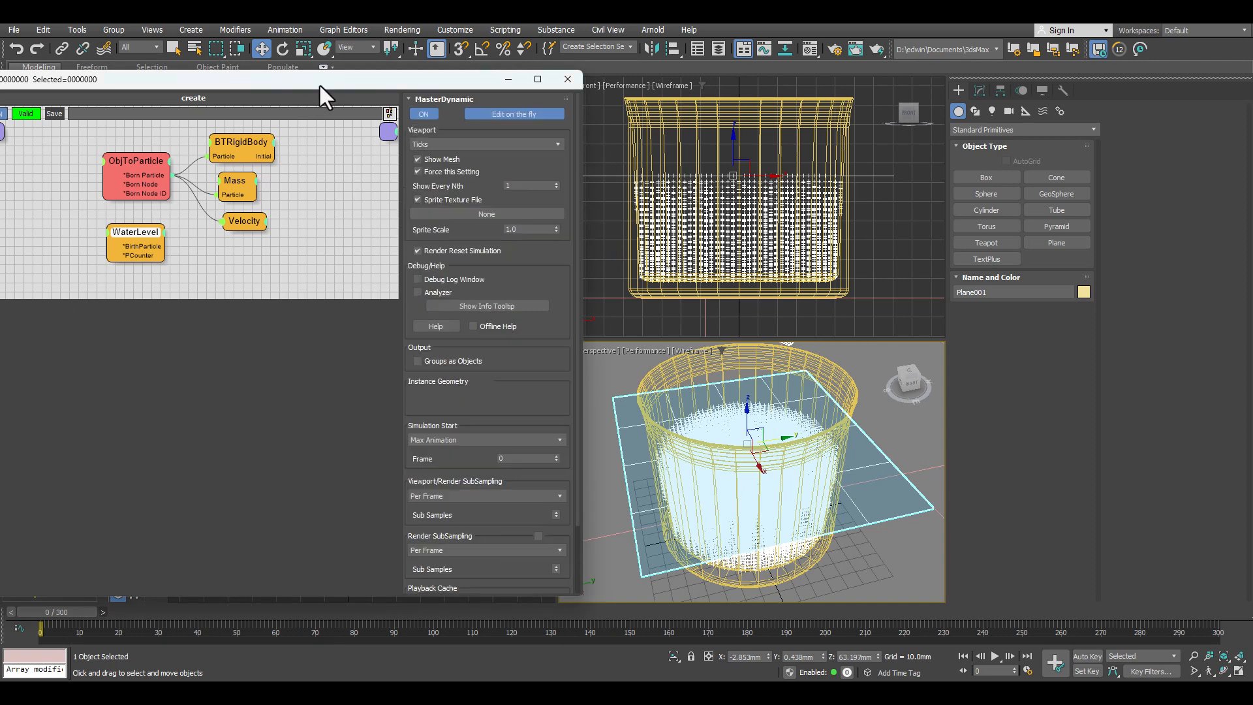
{"action": "left_click_drag", "start_coordinate": [340, 82], "coordinate": [604, 72]}
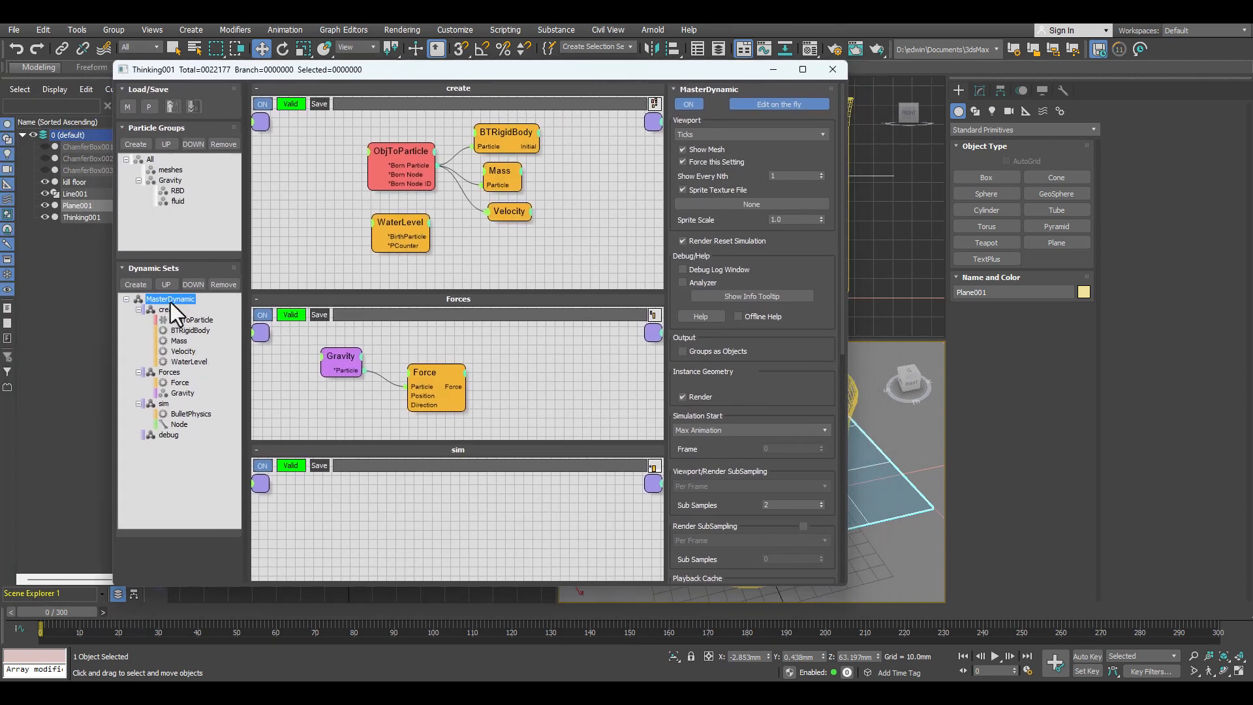
Step: Set the MasterDynamic viewport display to Dots and move the thinkingParticles window aside to check the fluid particles in the cup
{"action": "left_click", "coordinate": [742, 134]}
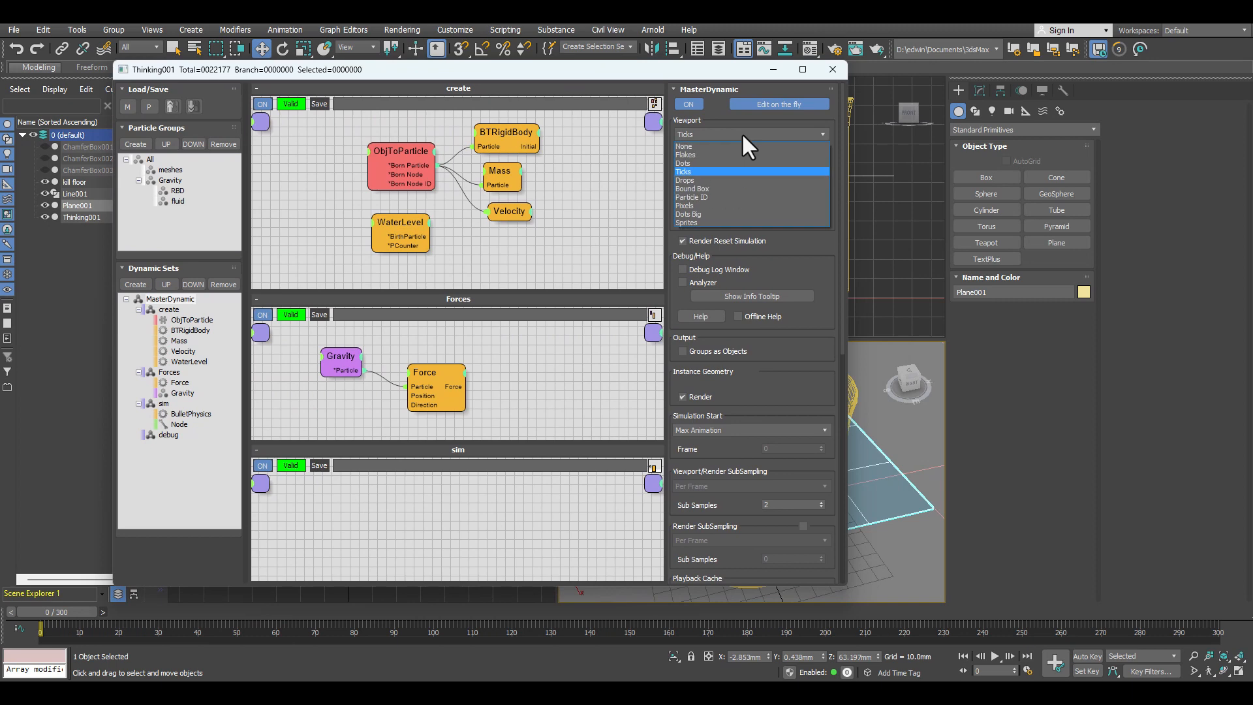
{"action": "left_click", "coordinate": [703, 163]}
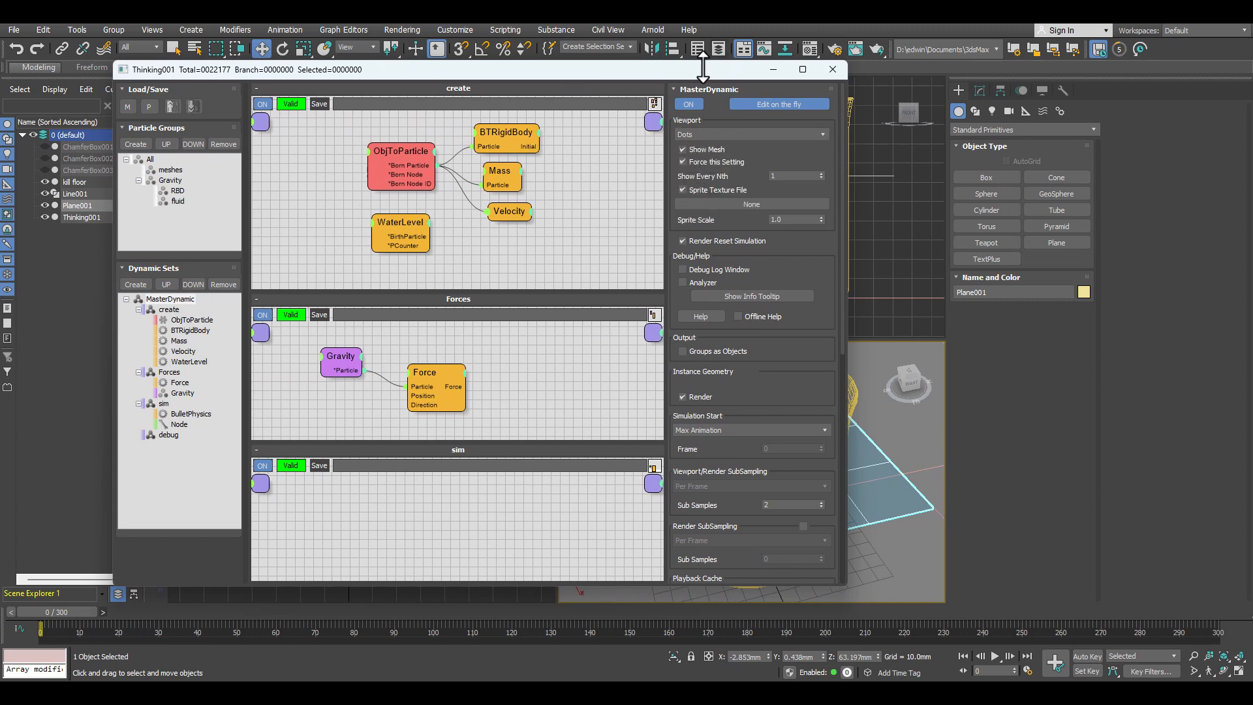
{"action": "left_click_drag", "start_coordinate": [694, 72], "coordinate": [391, 85]}
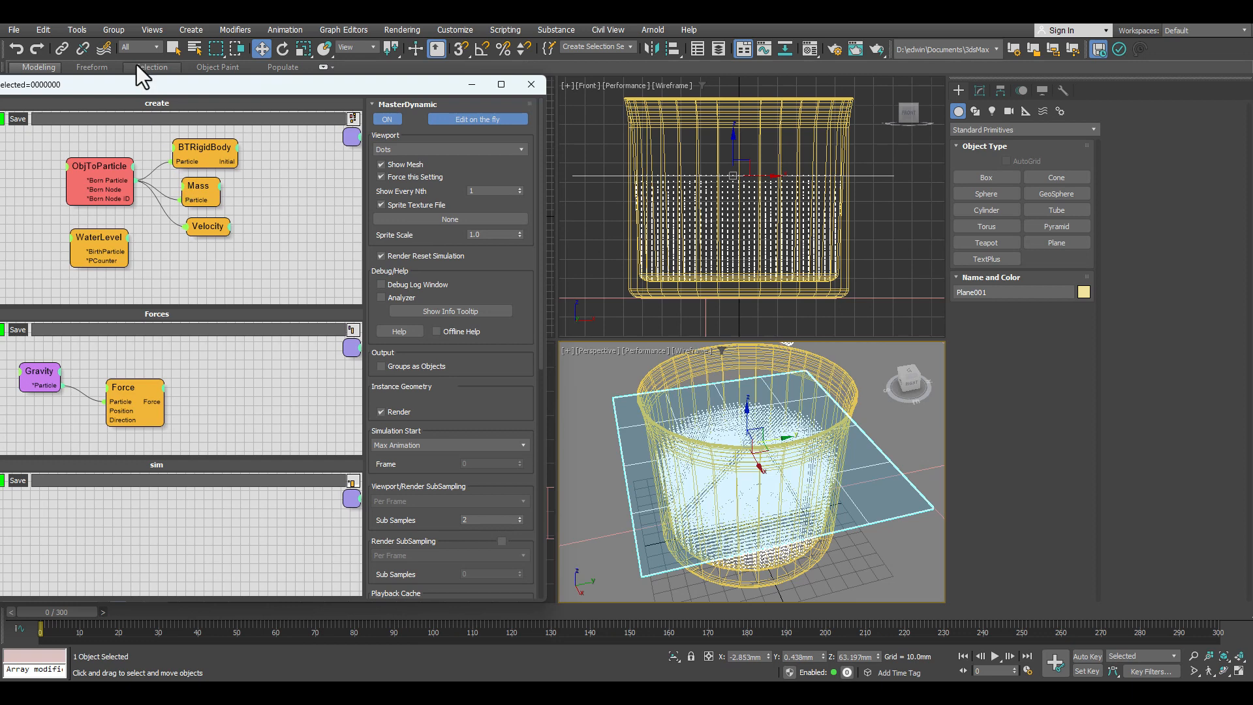
{"action": "left_click_drag", "start_coordinate": [151, 84], "coordinate": [380, 62]}
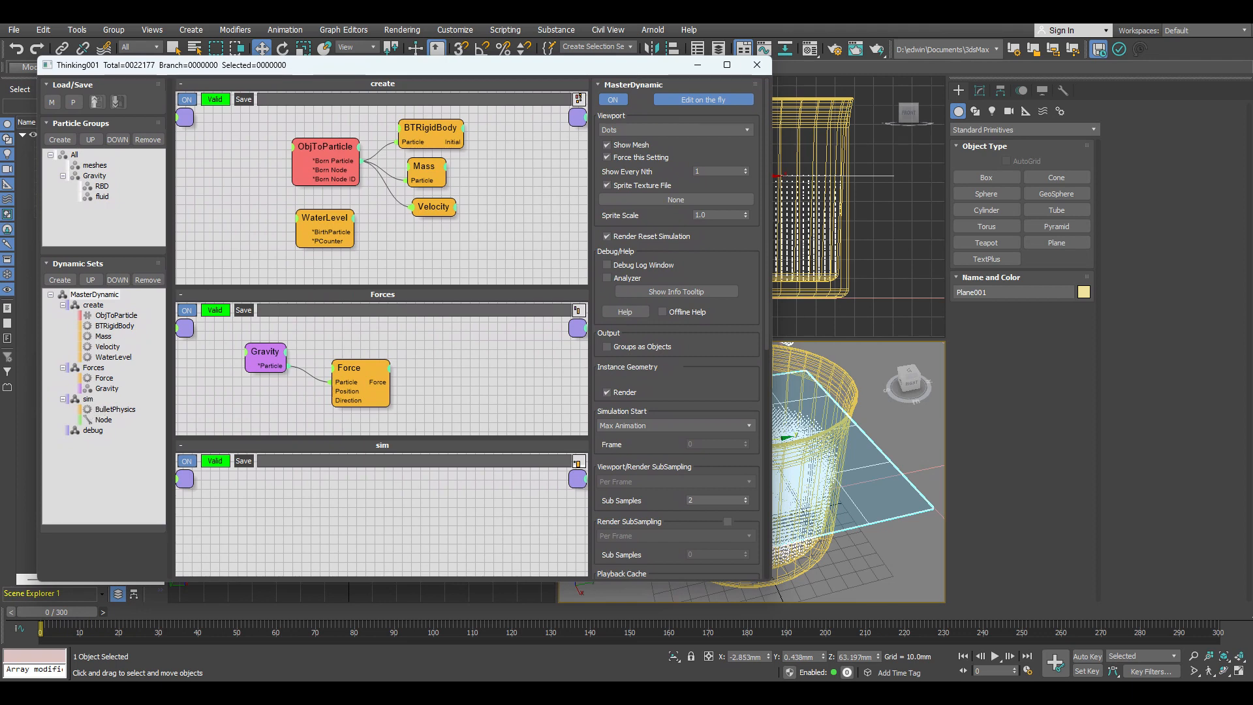
Step: Open the sim dynamic set and collapse the BulletPhysics operator's unused outputs
{"action": "left_click", "coordinate": [92, 402]}
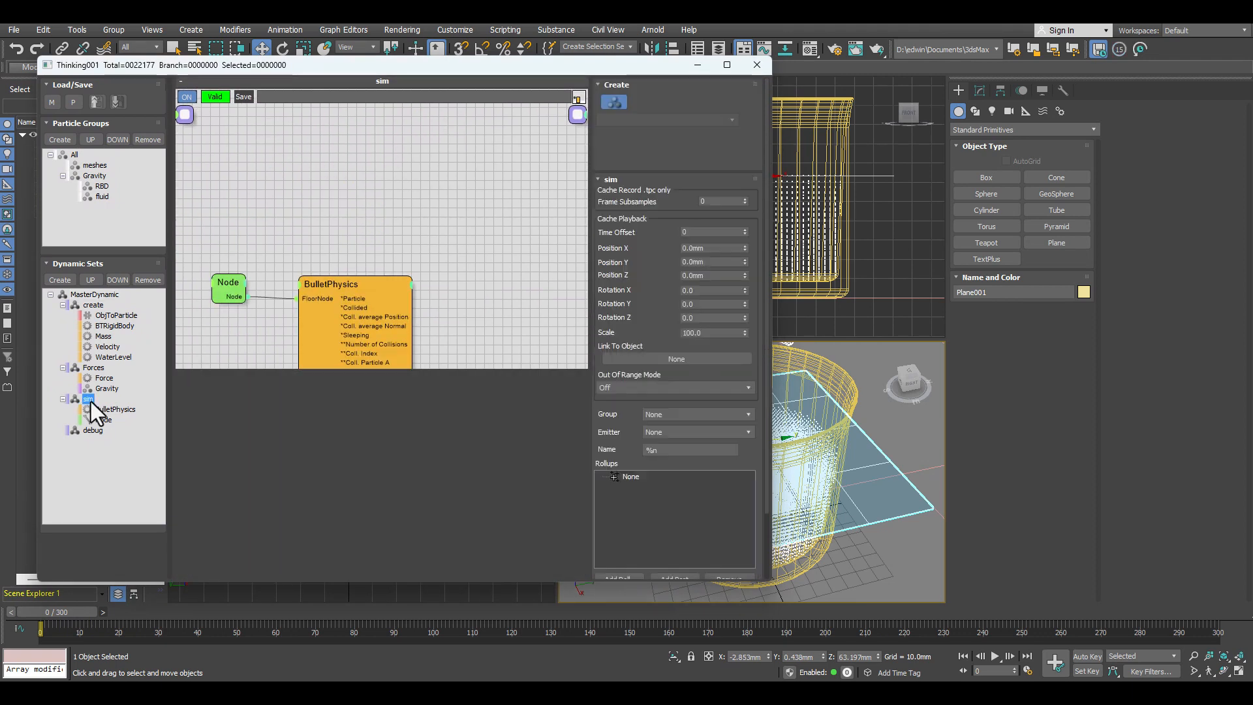
{"action": "left_click", "coordinate": [350, 284]}
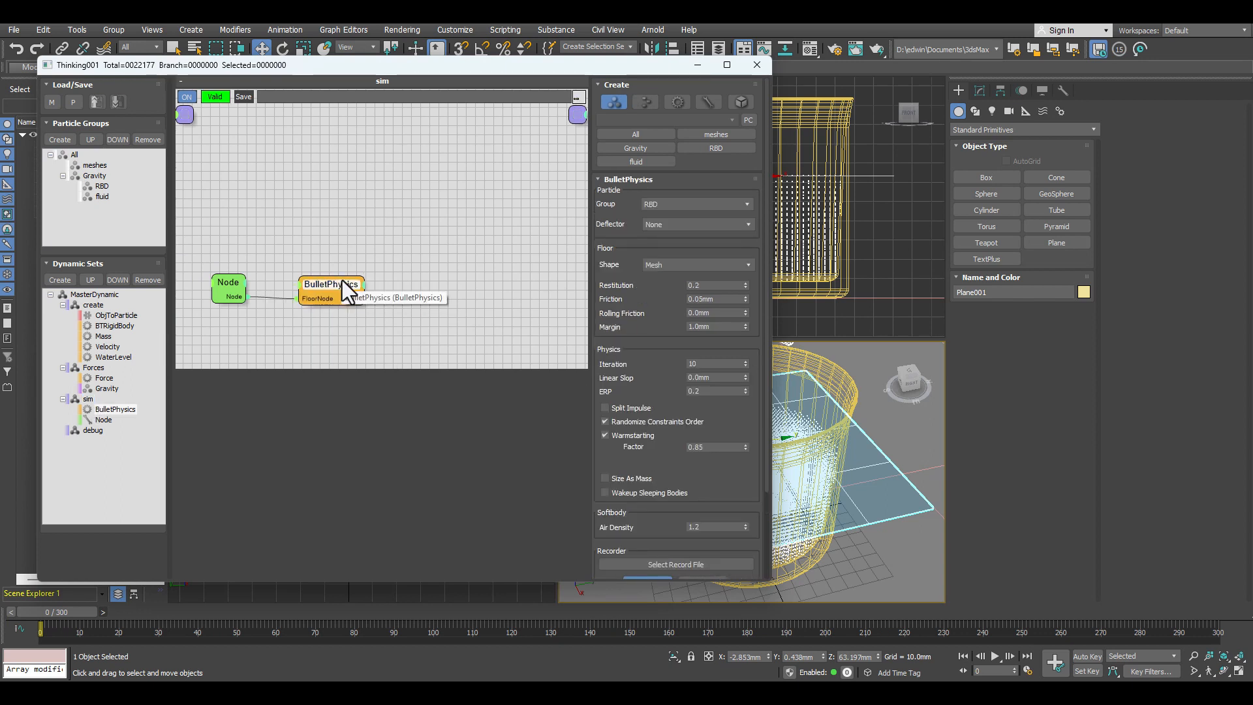
{"action": "left_click", "coordinate": [402, 281]}
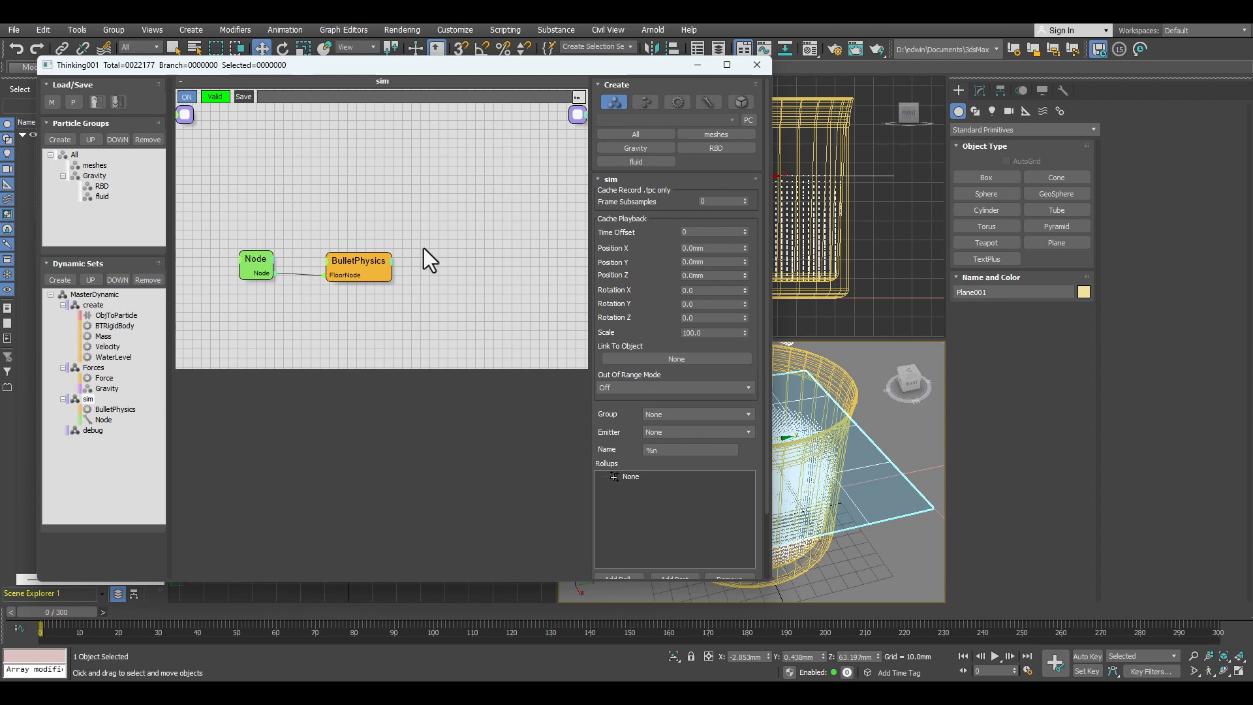
Step: Add a FlowGroup operator to the sim dynamic set above BulletPhysics and show its settings
{"action": "right_click", "coordinate": [347, 128]}
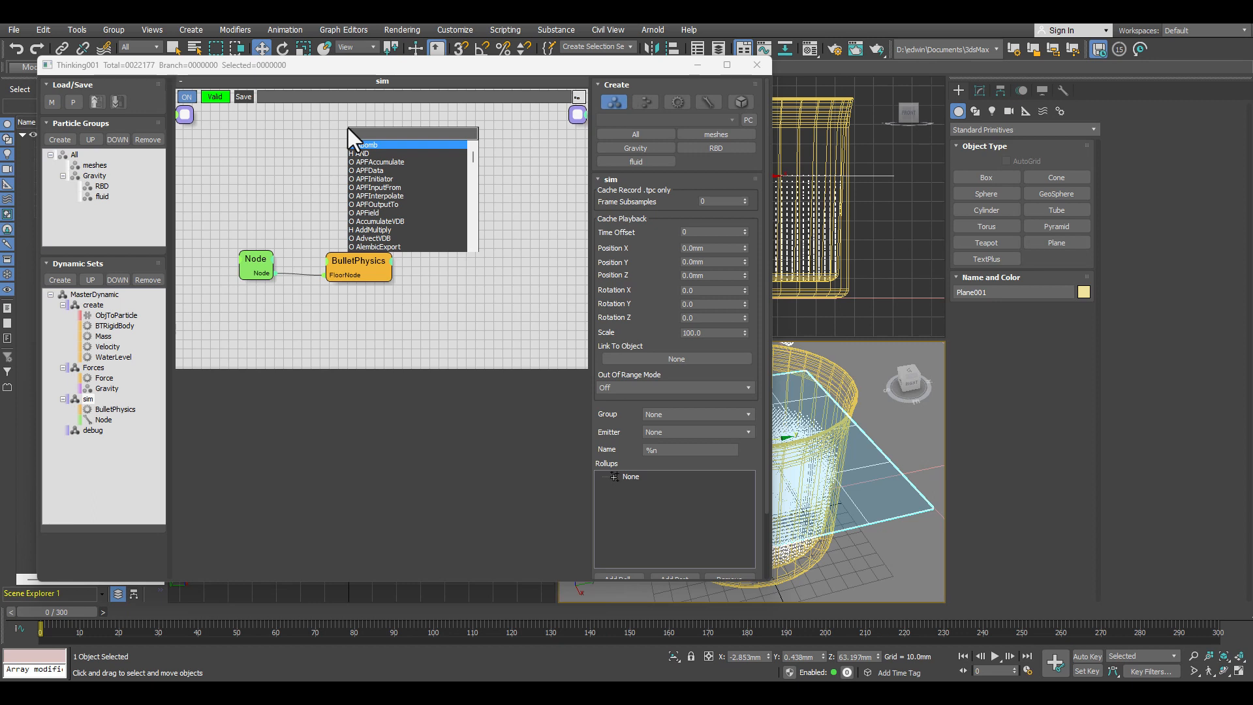
{"action": "type", "text": "flow"}
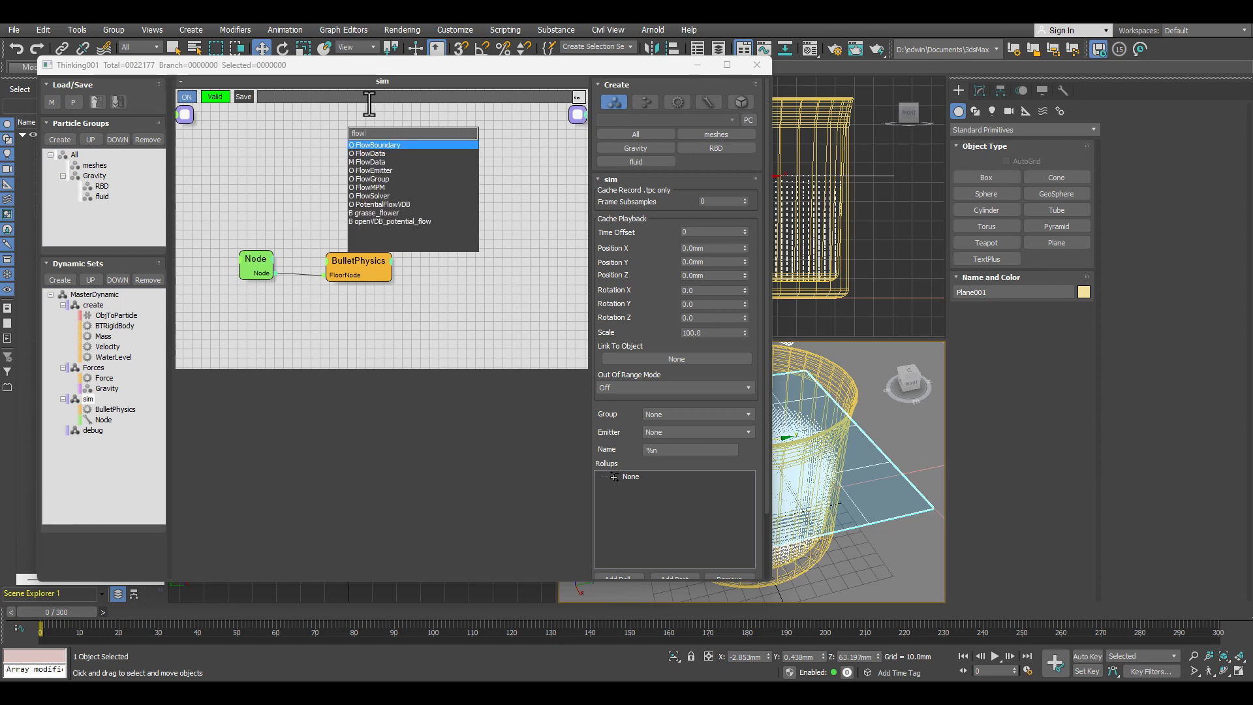
{"action": "left_click", "coordinate": [387, 178]}
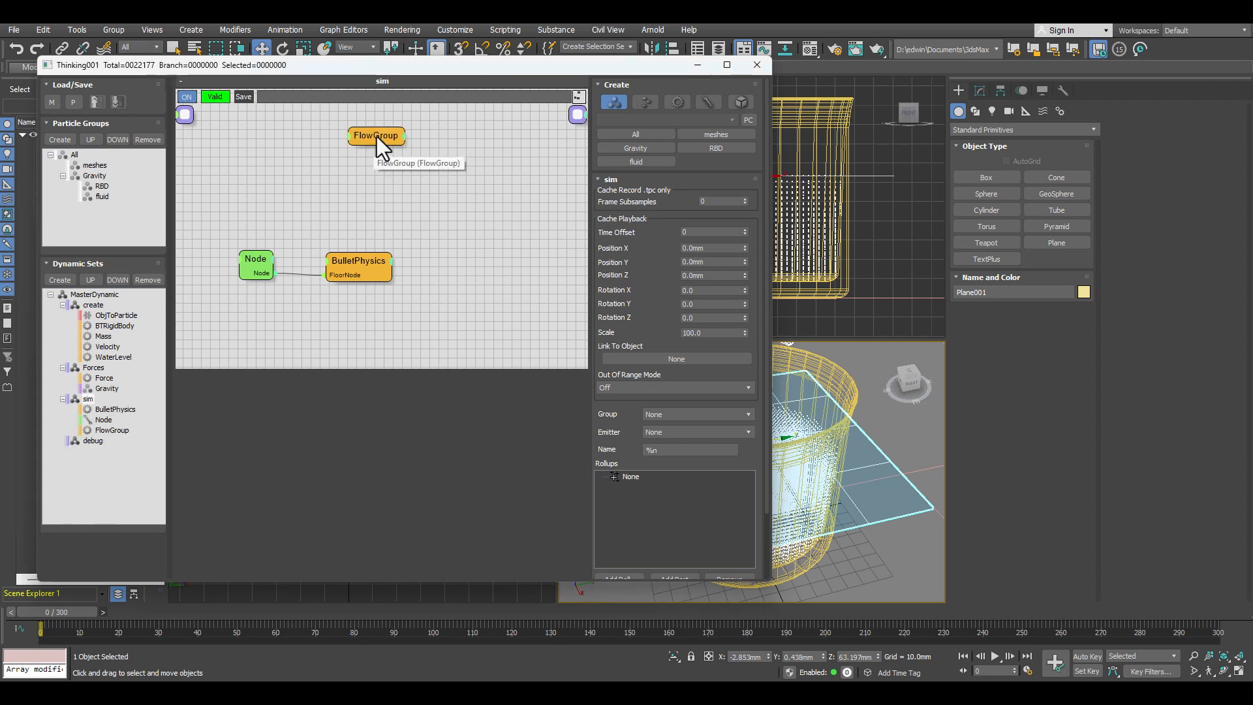
{"action": "left_click", "coordinate": [359, 139]}
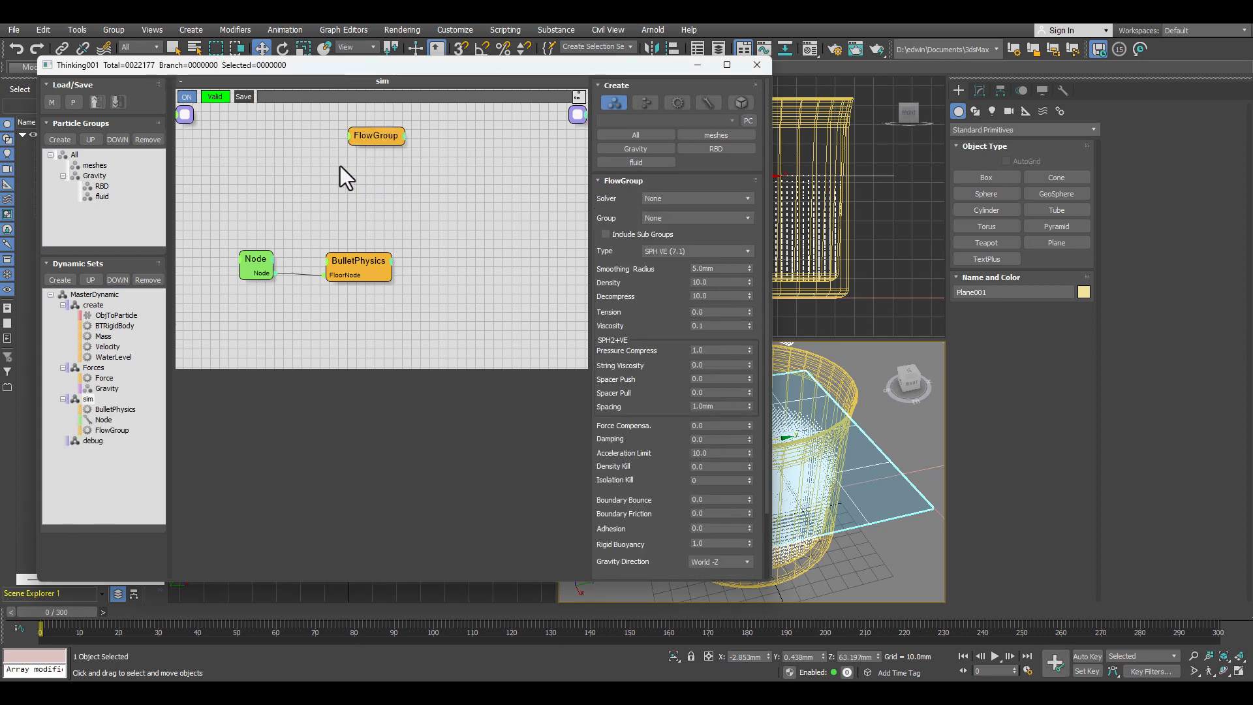
Step: Space the Node and BulletPhysics pair away from FlowGroup, and move FlowGroup ahead of BulletPhysics in the sim set's order
{"action": "left_click_drag", "start_coordinate": [187, 363], "coordinate": [399, 150]}
{"action": "middle_click_drag", "start_coordinate": [445, 219], "coordinate": [389, 266]}
{"action": "left_click_drag", "start_coordinate": [358, 163], "coordinate": [360, 158]}
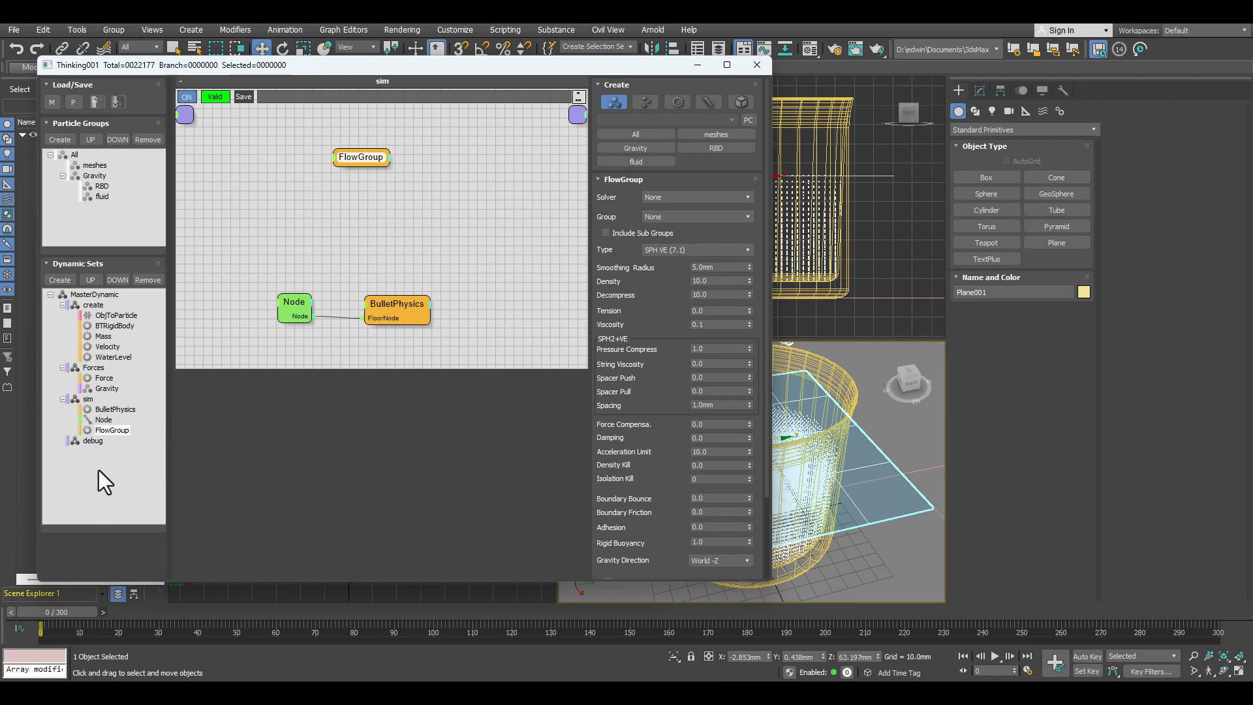
{"action": "left_click", "coordinate": [94, 280]}
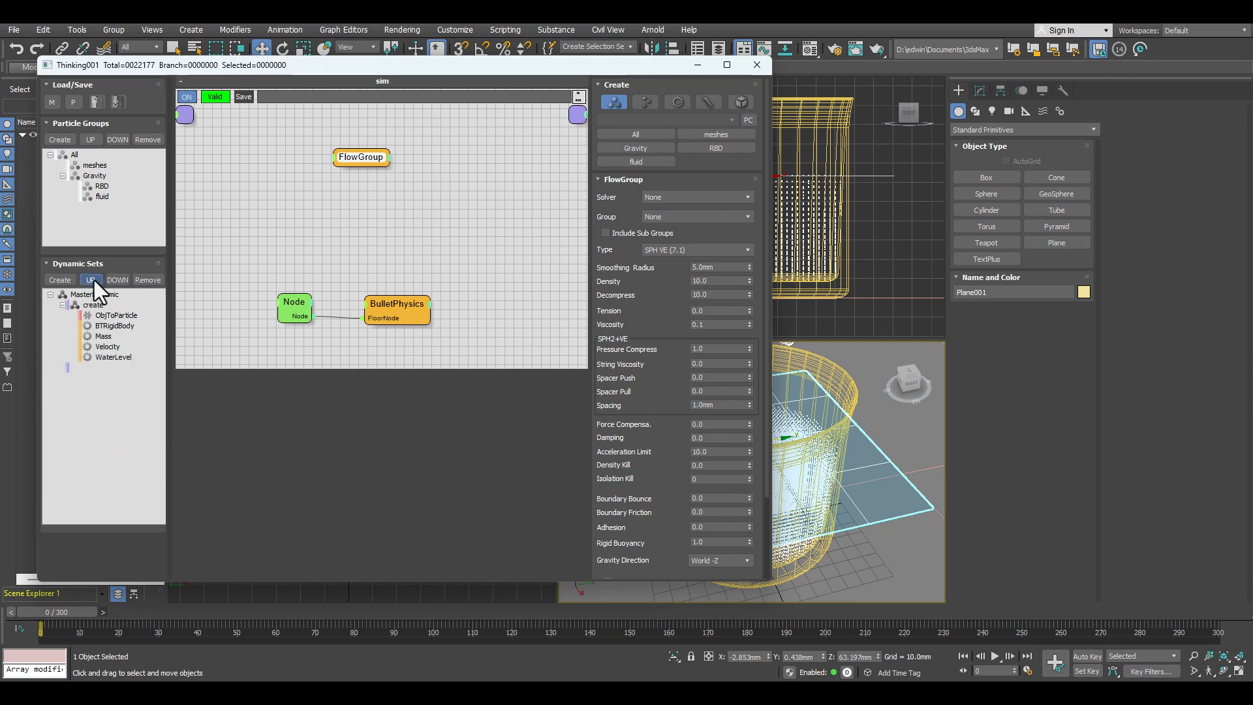
{"action": "left_click", "coordinate": [94, 280]}
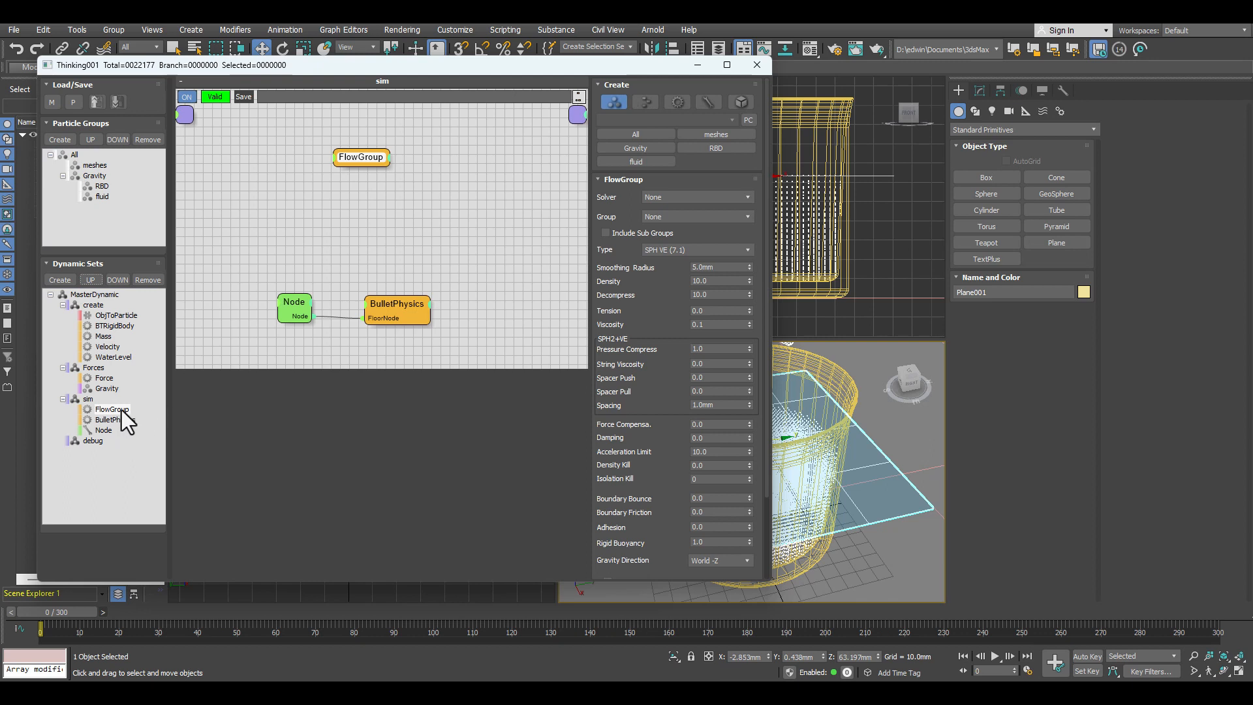
Step: Add a FlowBoundary operator below FlowGroup and copy it twice to make a row of three
{"action": "left_click", "coordinate": [360, 186]}
{"action": "double_click", "coordinate": [360, 186]}
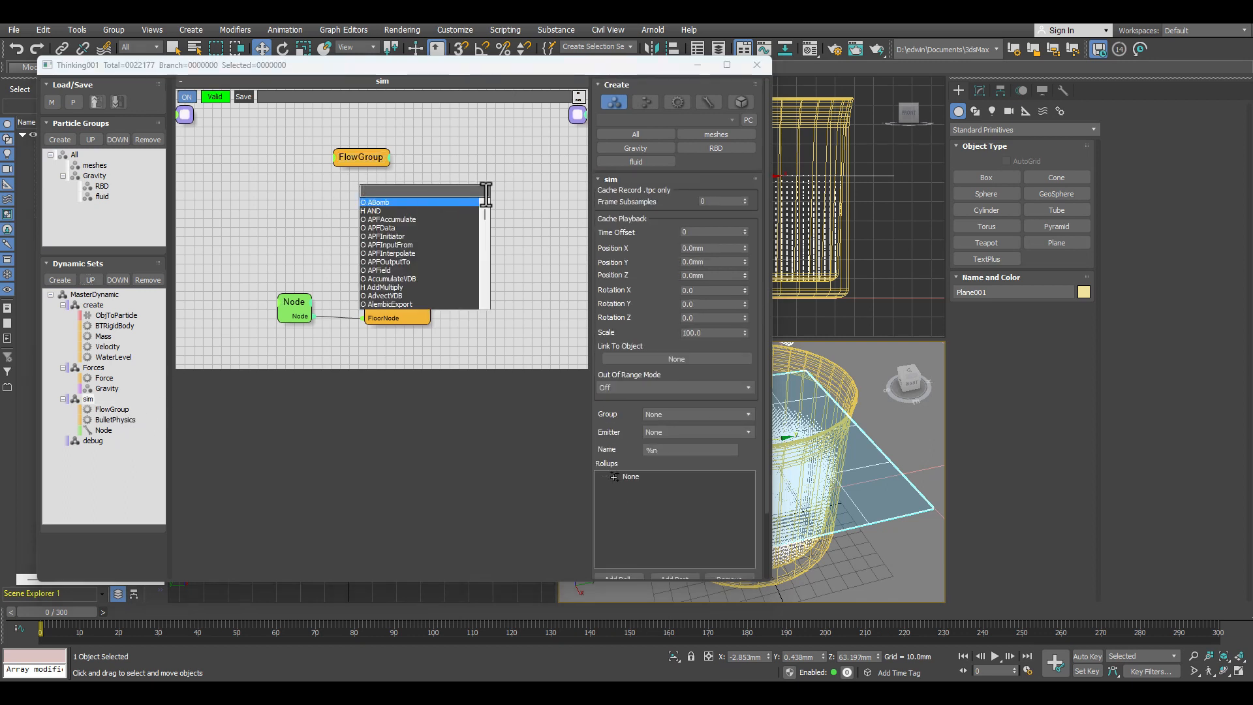
{"action": "type", "text": "bound"}
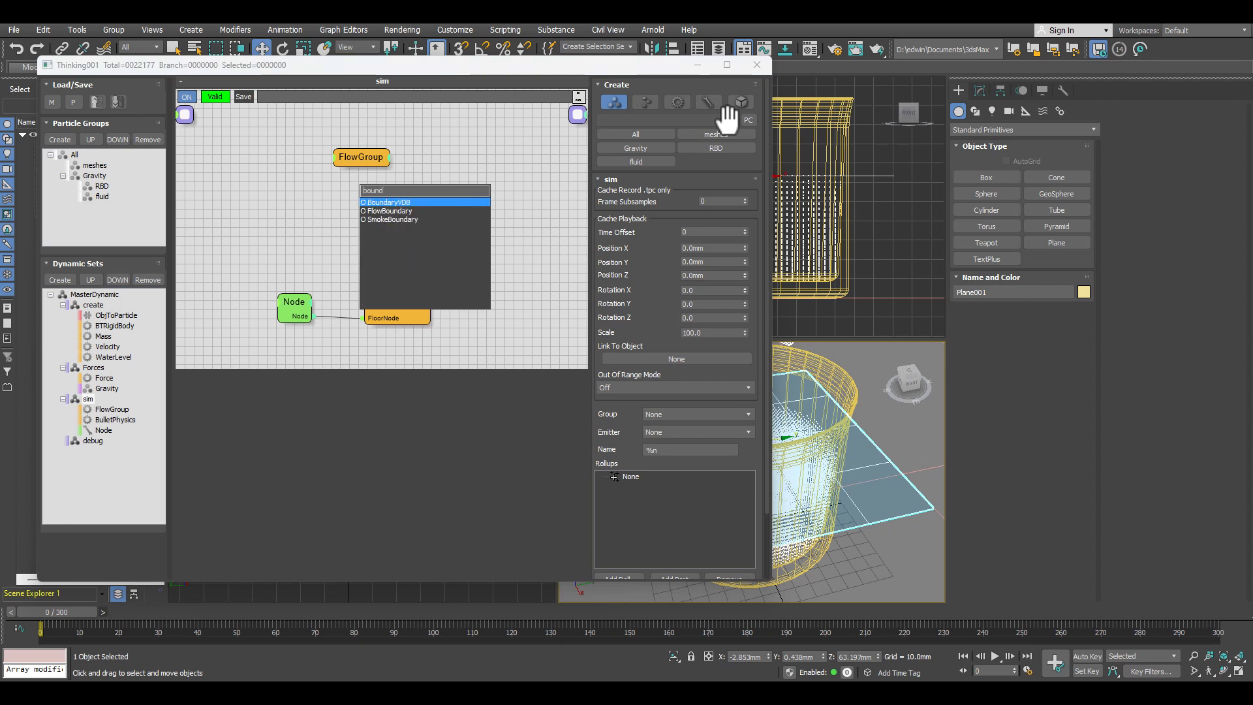
{"action": "left_click", "coordinate": [397, 210]}
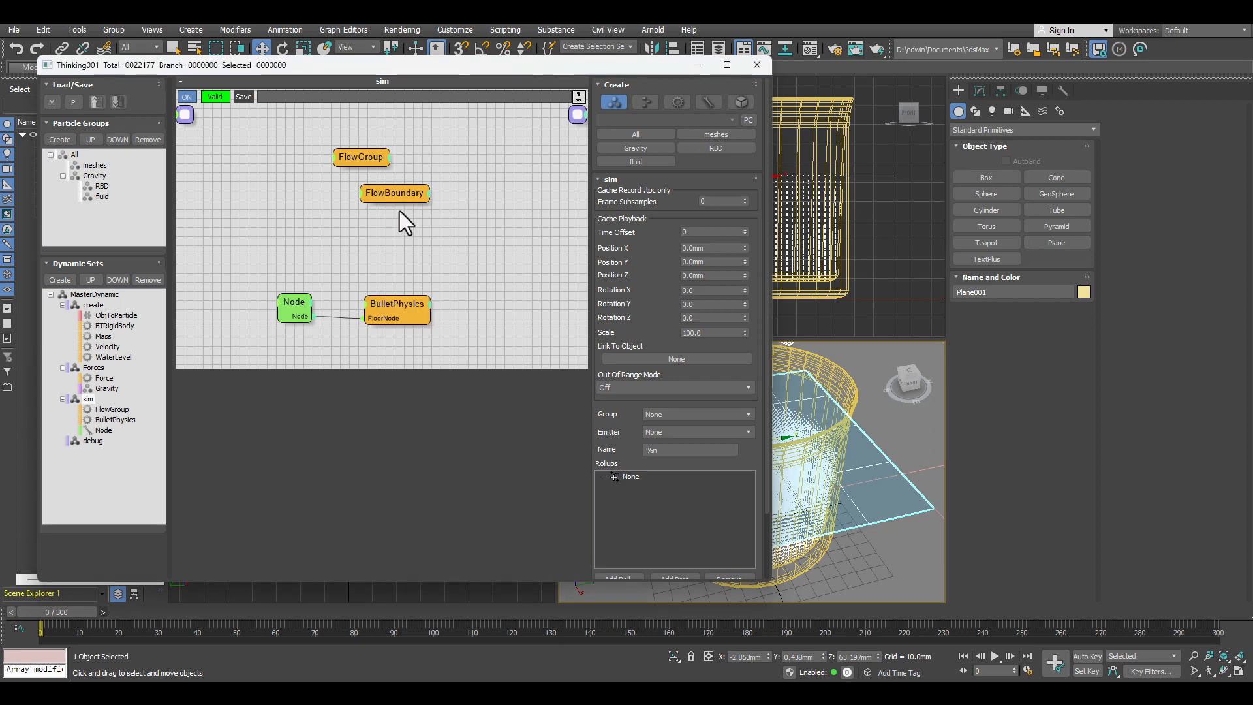
{"action": "left_click_drag", "start_coordinate": [406, 191], "coordinate": [332, 188]}
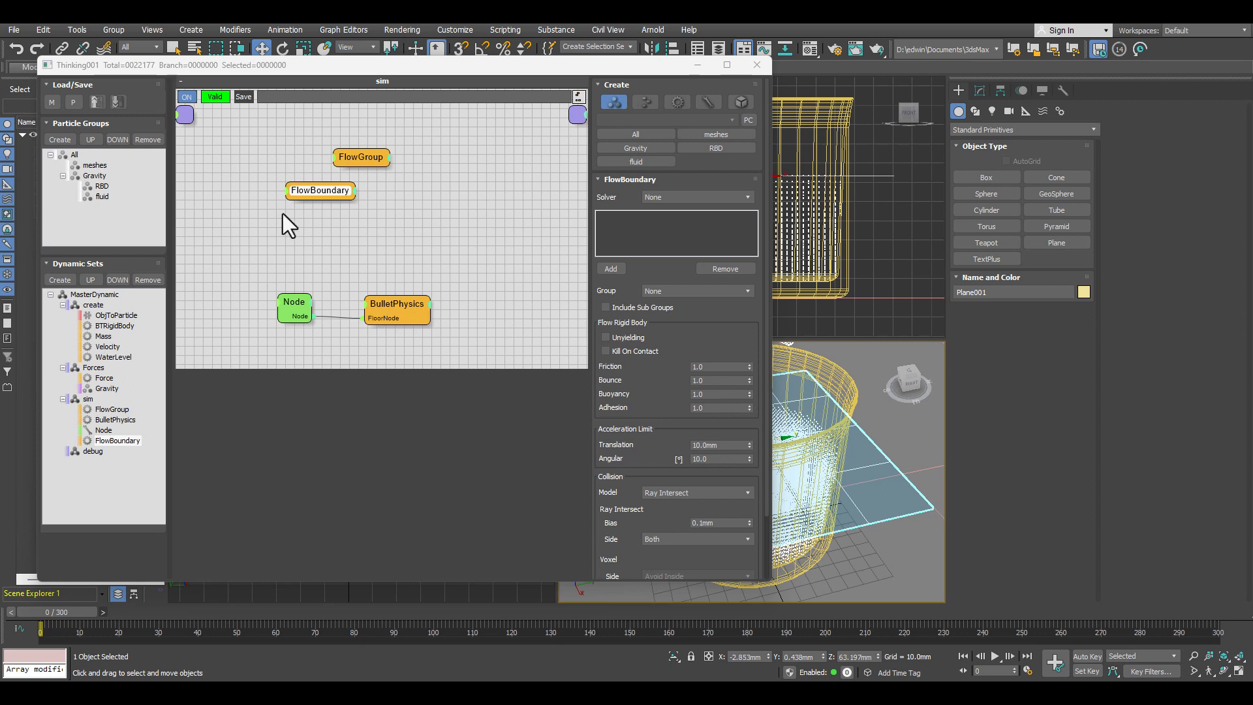
{"action": "left_click_drag", "start_coordinate": [312, 191], "coordinate": [391, 192], "text": "shift"}
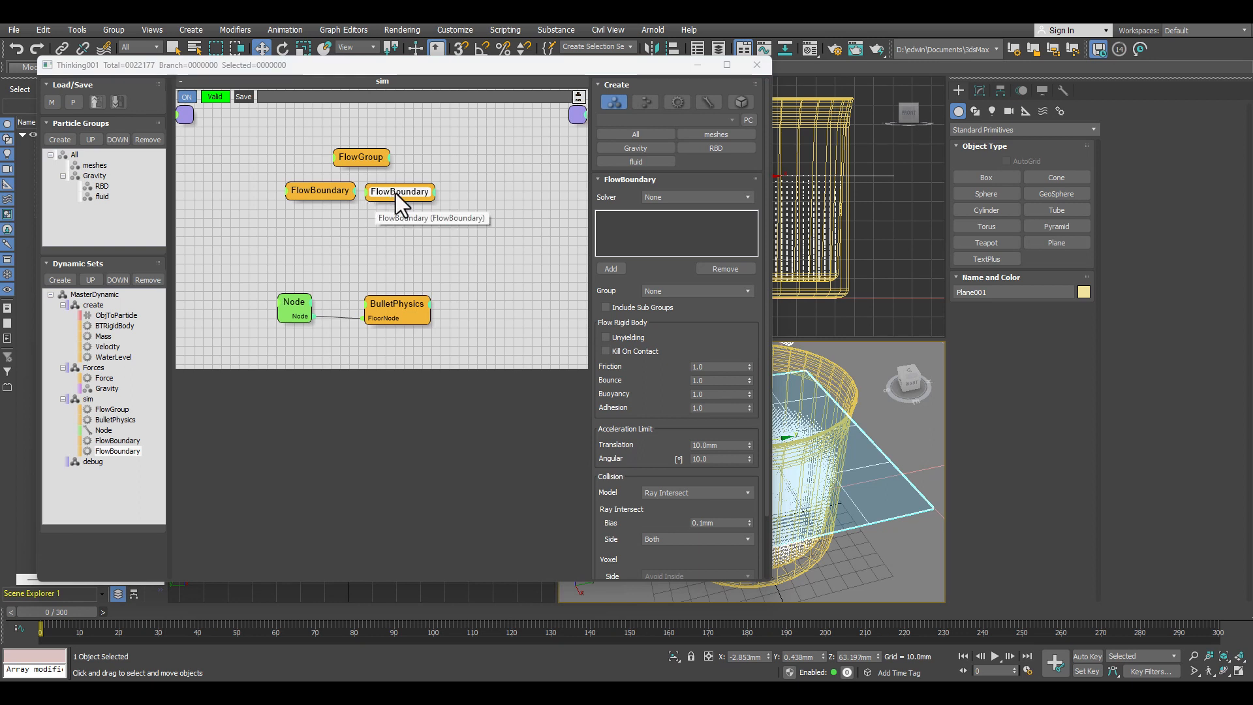
{"action": "key", "text": "ctrl+v"}
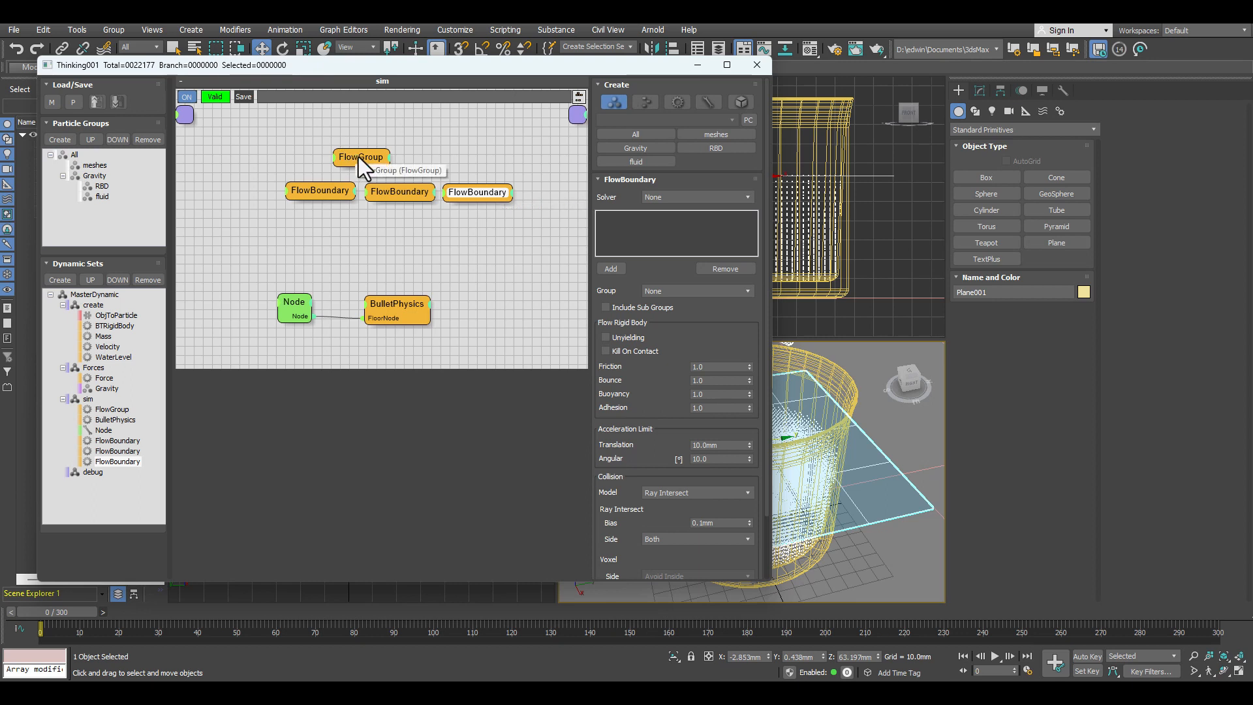
Step: Center FlowGroup above the three FlowBoundary operators and add a FlowSolver operator beneath them
{"action": "left_click", "coordinate": [378, 157]}
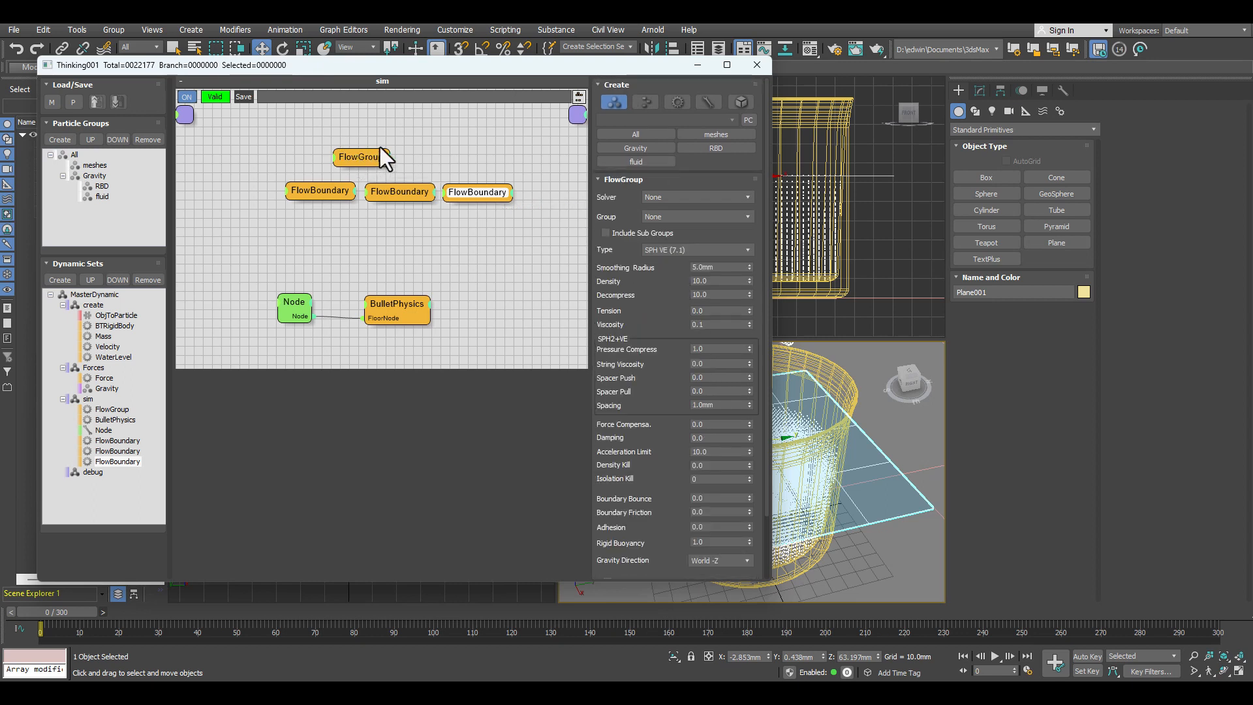
{"action": "left_click_drag", "start_coordinate": [358, 156], "coordinate": [382, 147]}
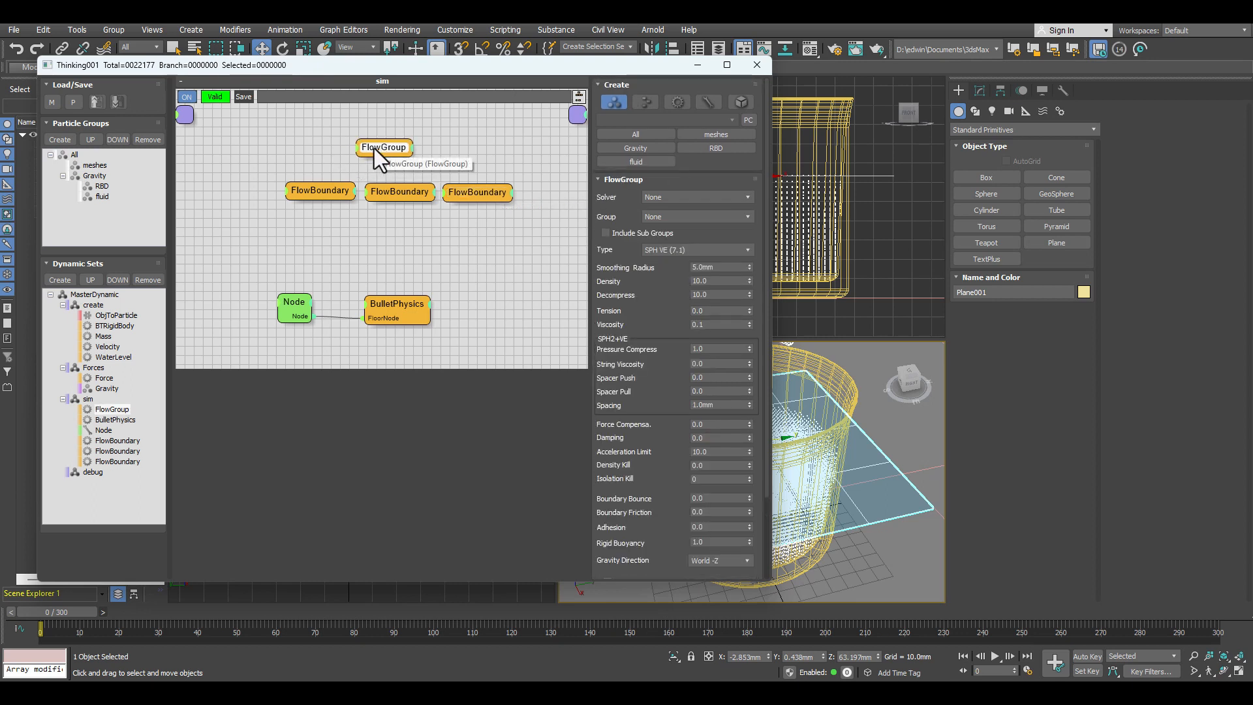
{"action": "middle_click_drag", "start_coordinate": [429, 217], "coordinate": [409, 203]}
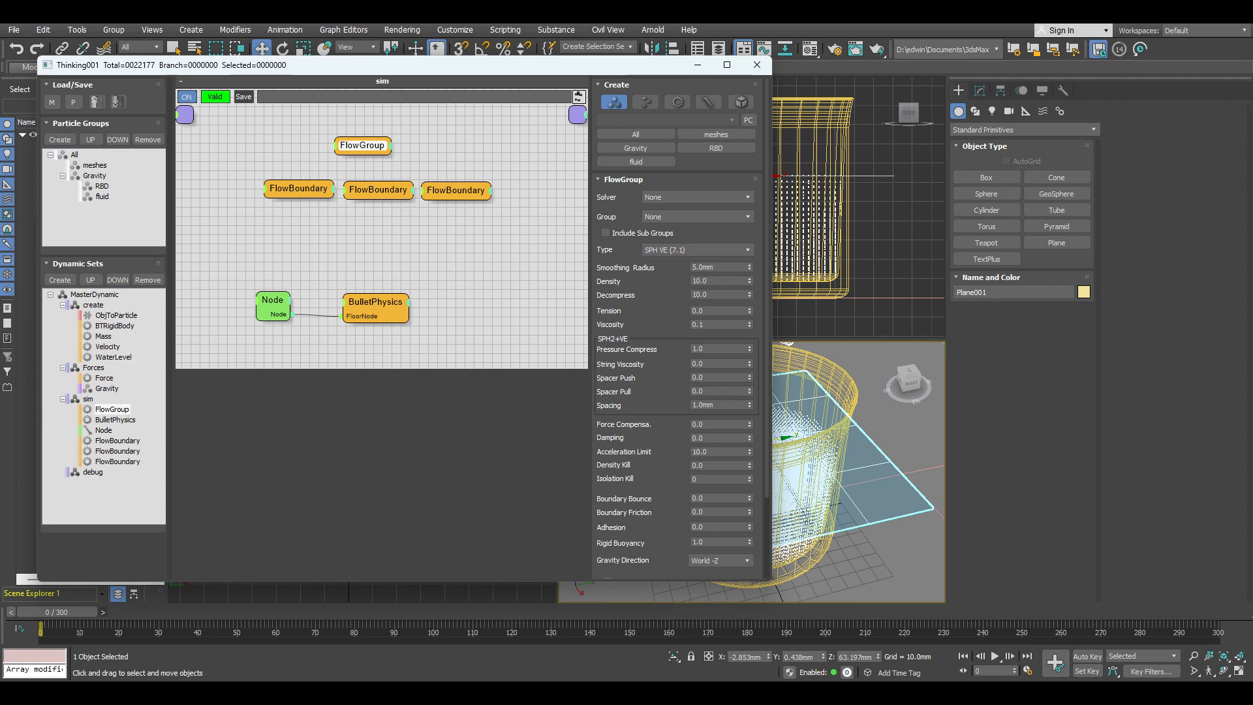
{"action": "right_click", "coordinate": [366, 221]}
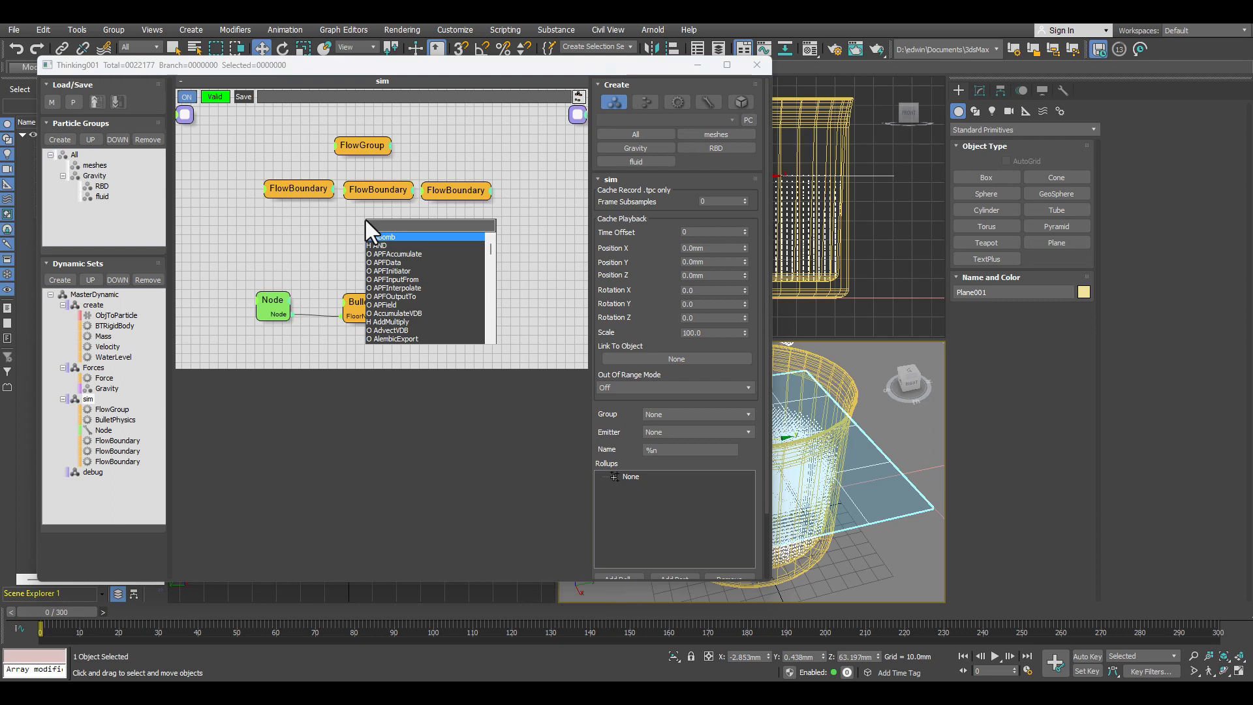
{"action": "type", "text": "sol"}
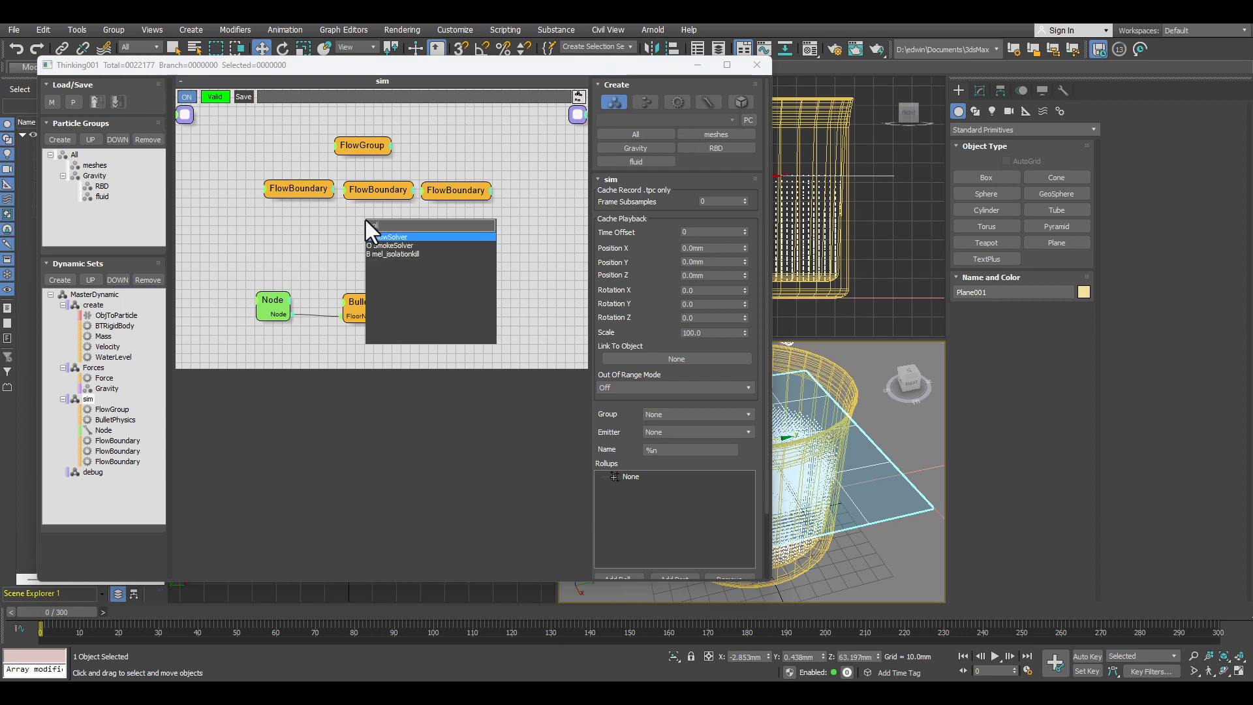
{"action": "left_click", "coordinate": [398, 236]}
{"action": "left_click_drag", "start_coordinate": [395, 225], "coordinate": [370, 230]}
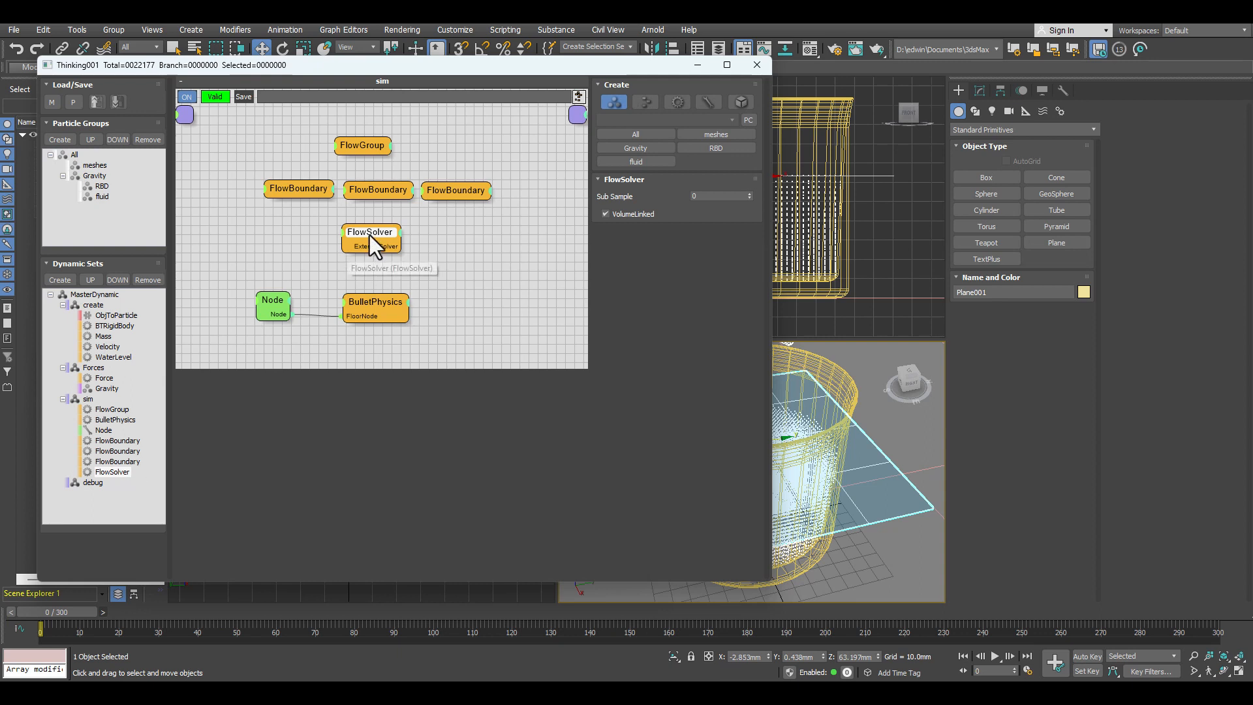
Step: Assign the RBD group to the first FlowBoundary and set its collision Model to Intersect + Voxel
{"action": "left_click", "coordinate": [295, 186]}
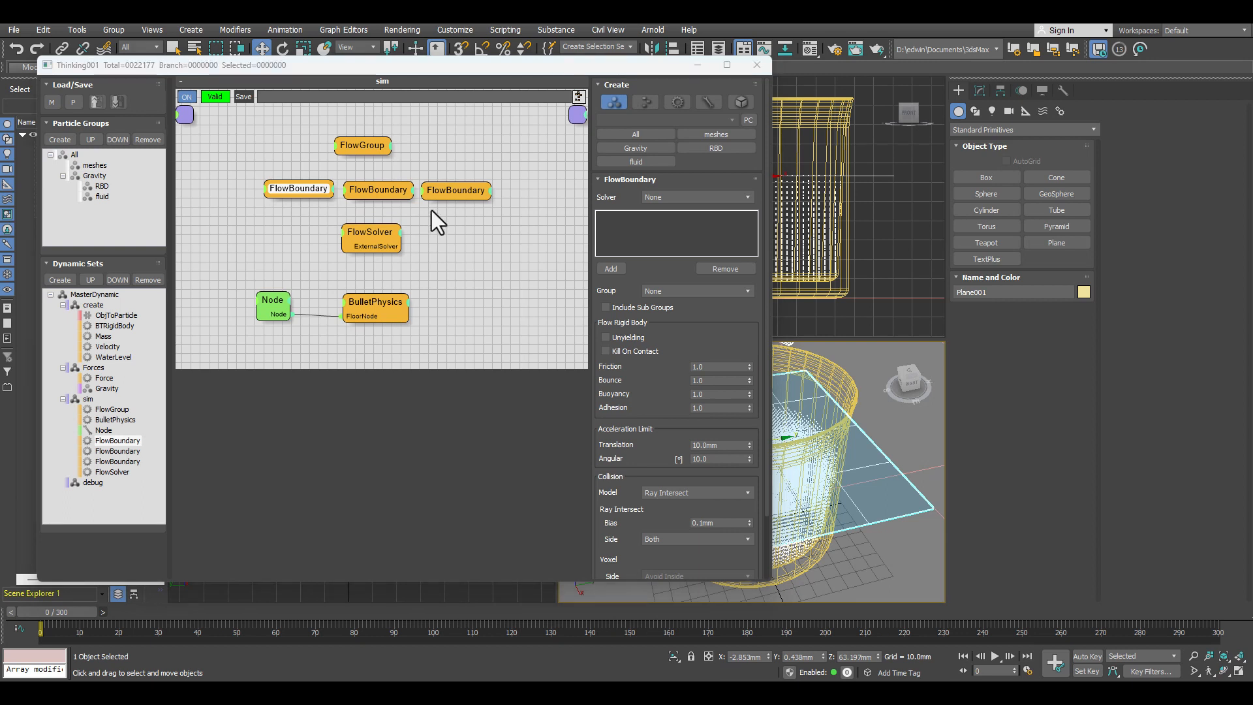
{"action": "left_click", "coordinate": [682, 288]}
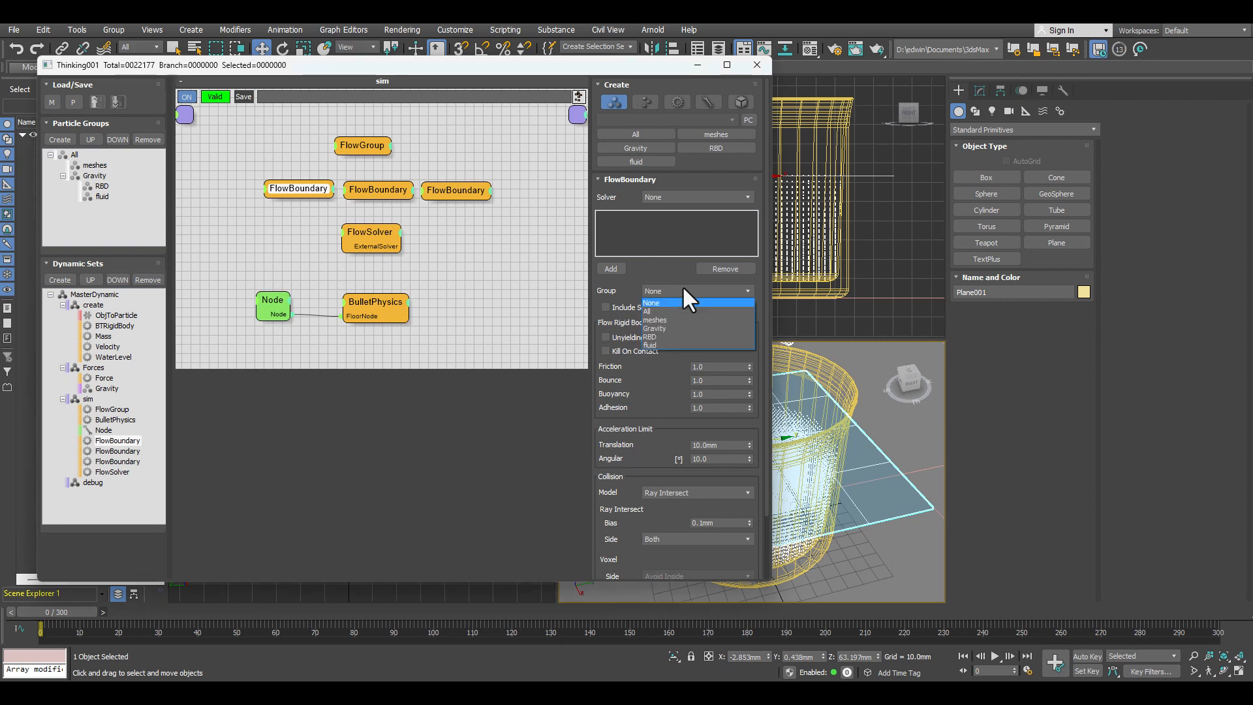
{"action": "left_click", "coordinate": [656, 336]}
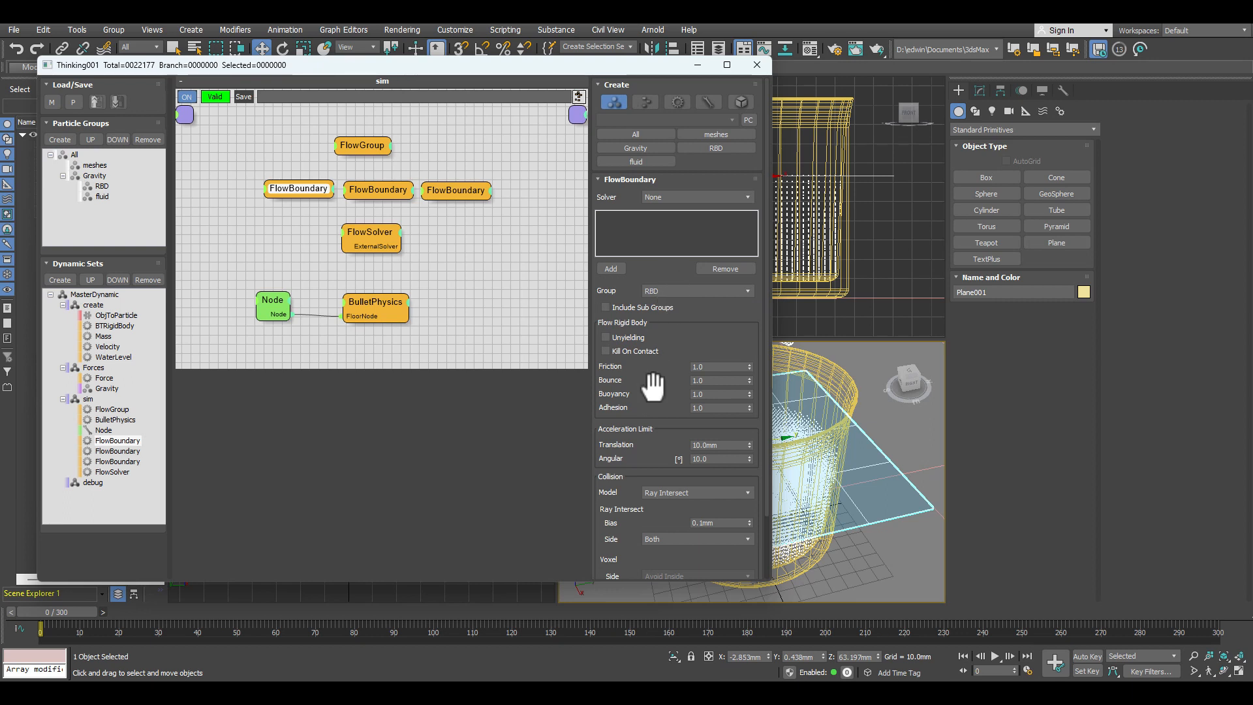
{"action": "left_click_drag", "start_coordinate": [661, 385], "coordinate": [661, 311]}
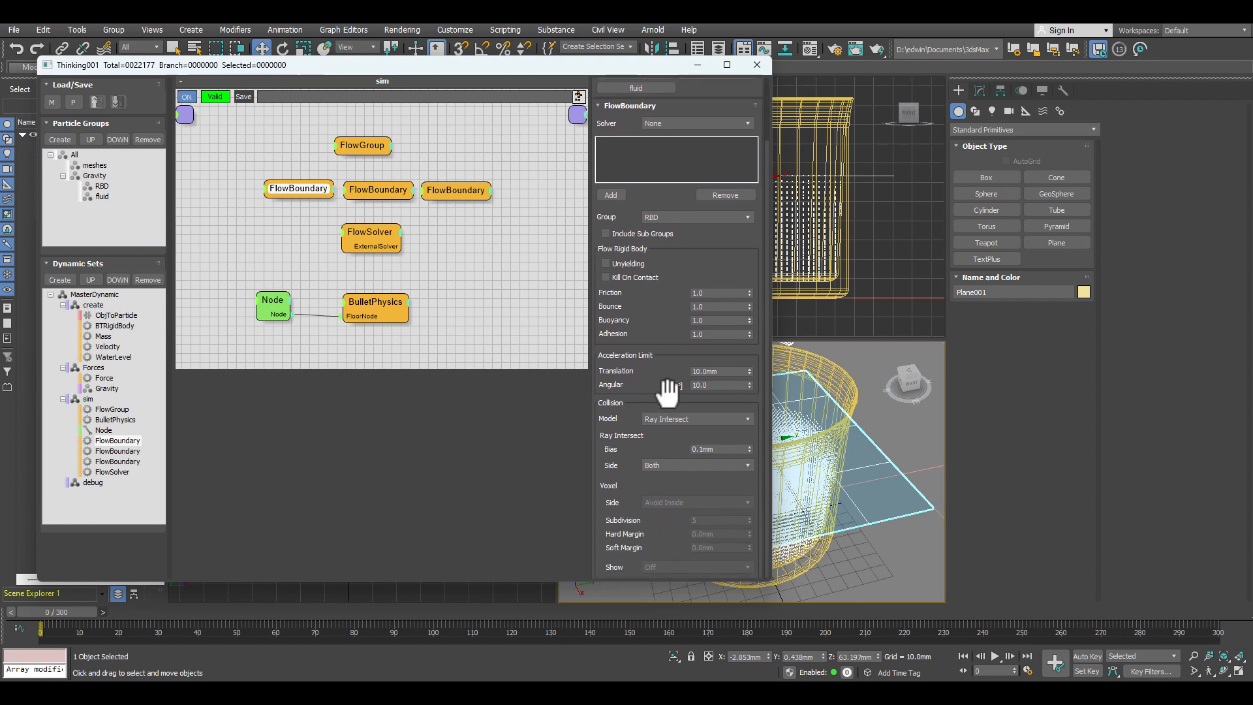
{"action": "left_click", "coordinate": [680, 418]}
{"action": "left_click", "coordinate": [679, 448]}
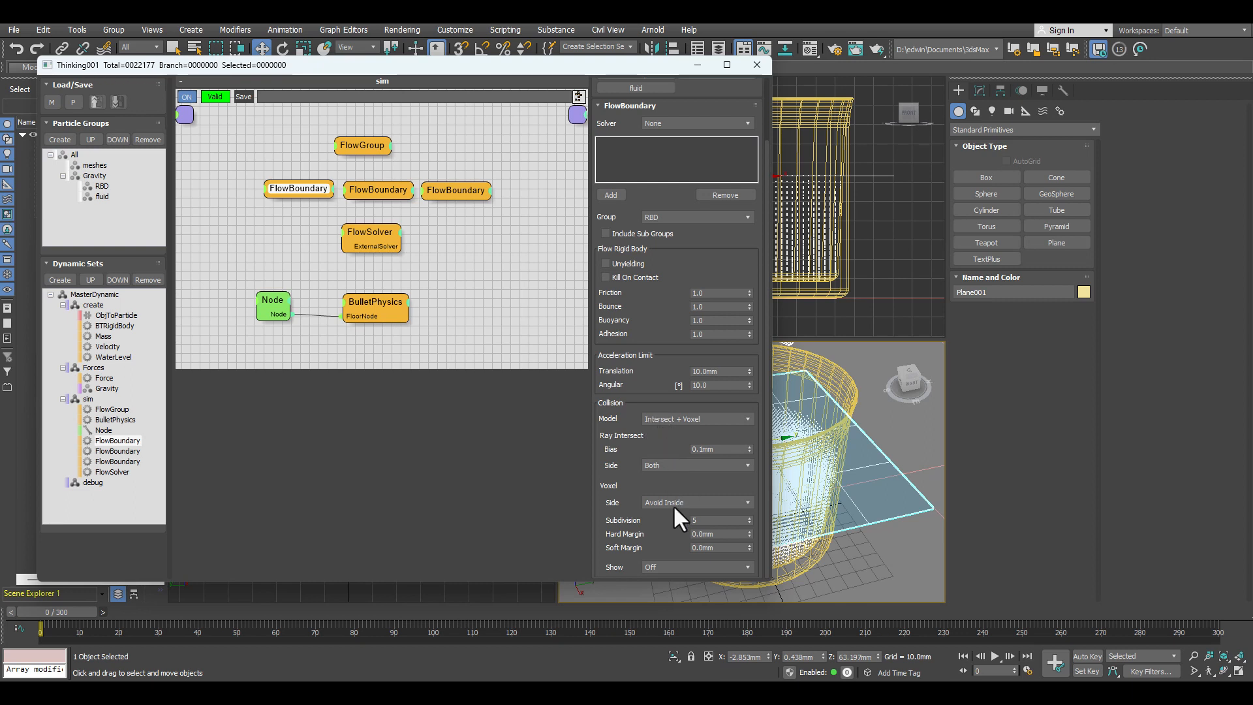
Step: Set the first FlowBoundary's voxel Subdivision to 0 and Hard Margin to 5 mm
{"action": "left_click", "coordinate": [706, 521]}
{"action": "type", "text": "0"}
{"action": "key", "text": "Return"}
{"action": "left_click", "coordinate": [704, 534]}
{"action": "type", "text": "5"}
{"action": "key", "text": "Return"}
Step: Add the cup, Line001, as the second FlowBoundary's object and enable Unyielding for it
{"action": "left_click", "coordinate": [365, 188]}
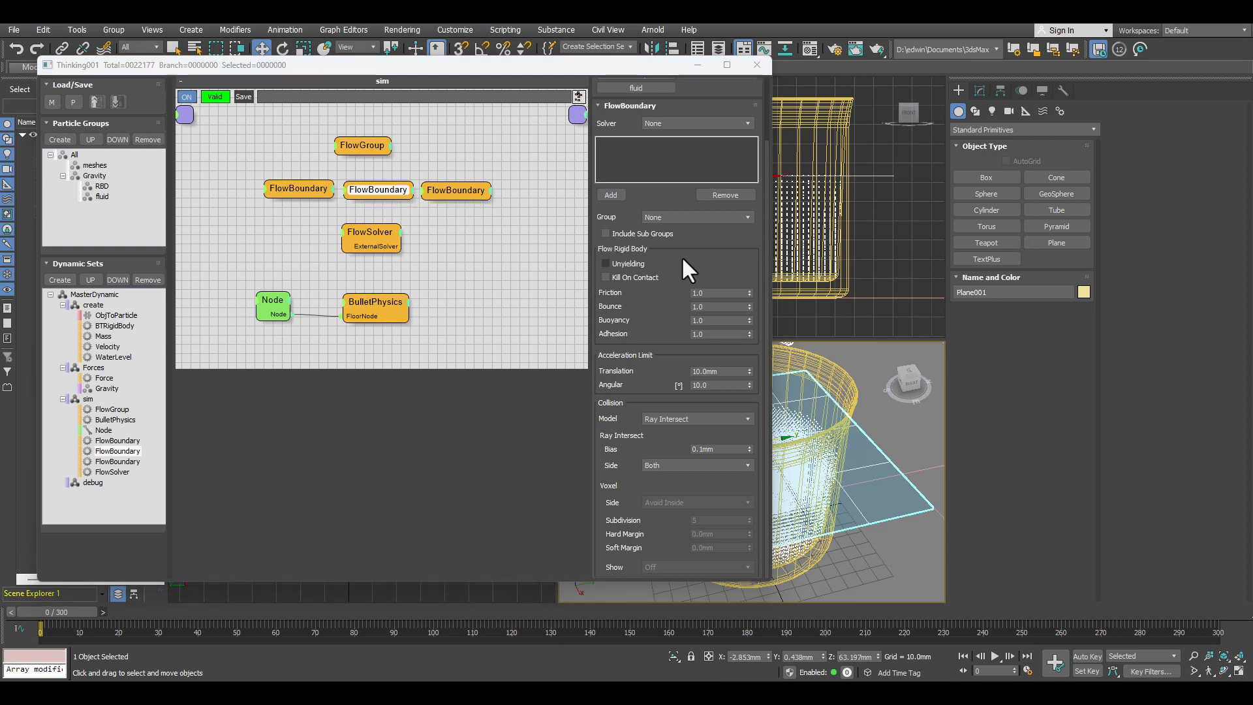
{"action": "left_click", "coordinate": [611, 194]}
{"action": "left_click", "coordinate": [843, 377]}
{"action": "left_click", "coordinate": [605, 262]}
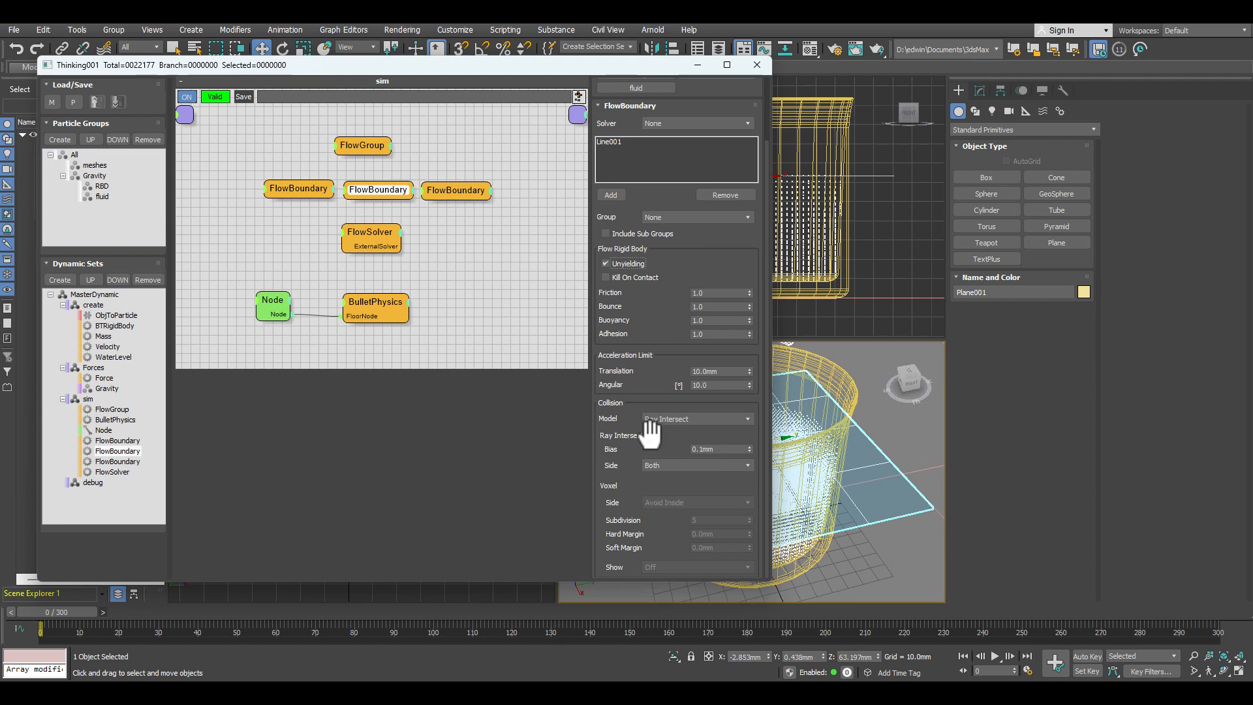
Step: Add the kill floor as the third FlowBoundary's object
{"action": "left_click", "coordinate": [451, 190]}
{"action": "left_click", "coordinate": [611, 194]}
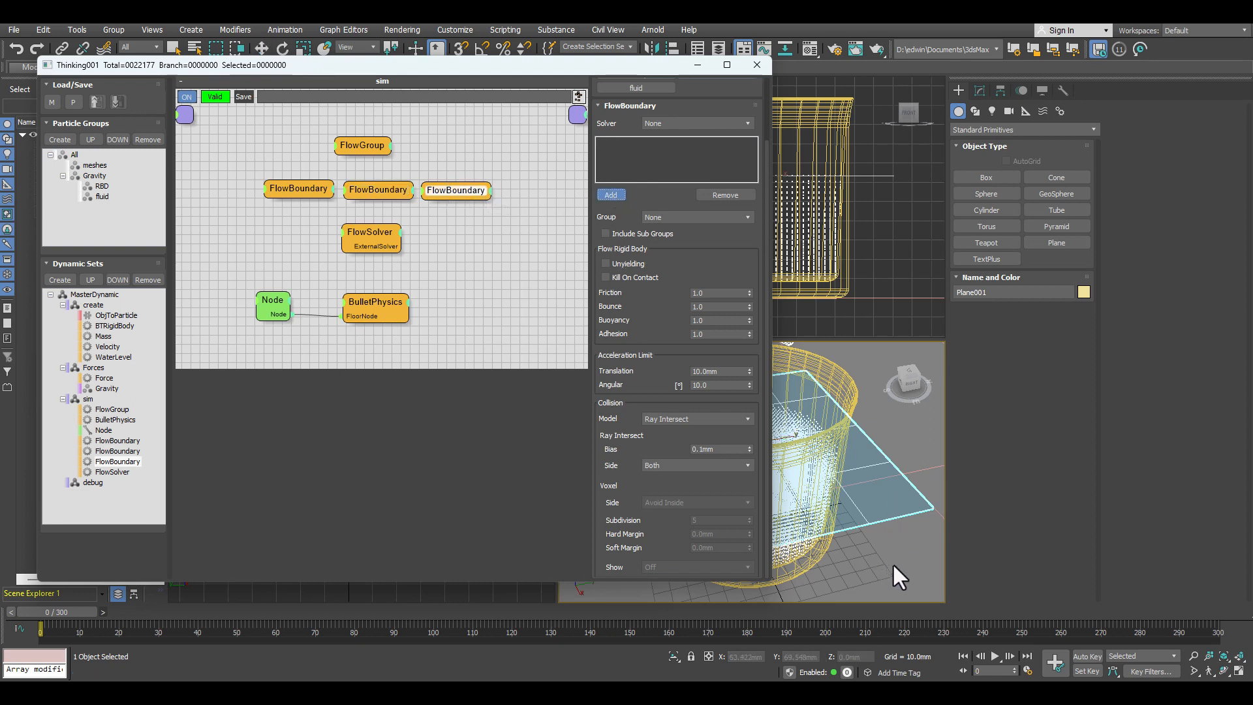
{"action": "left_click", "coordinate": [909, 297]}
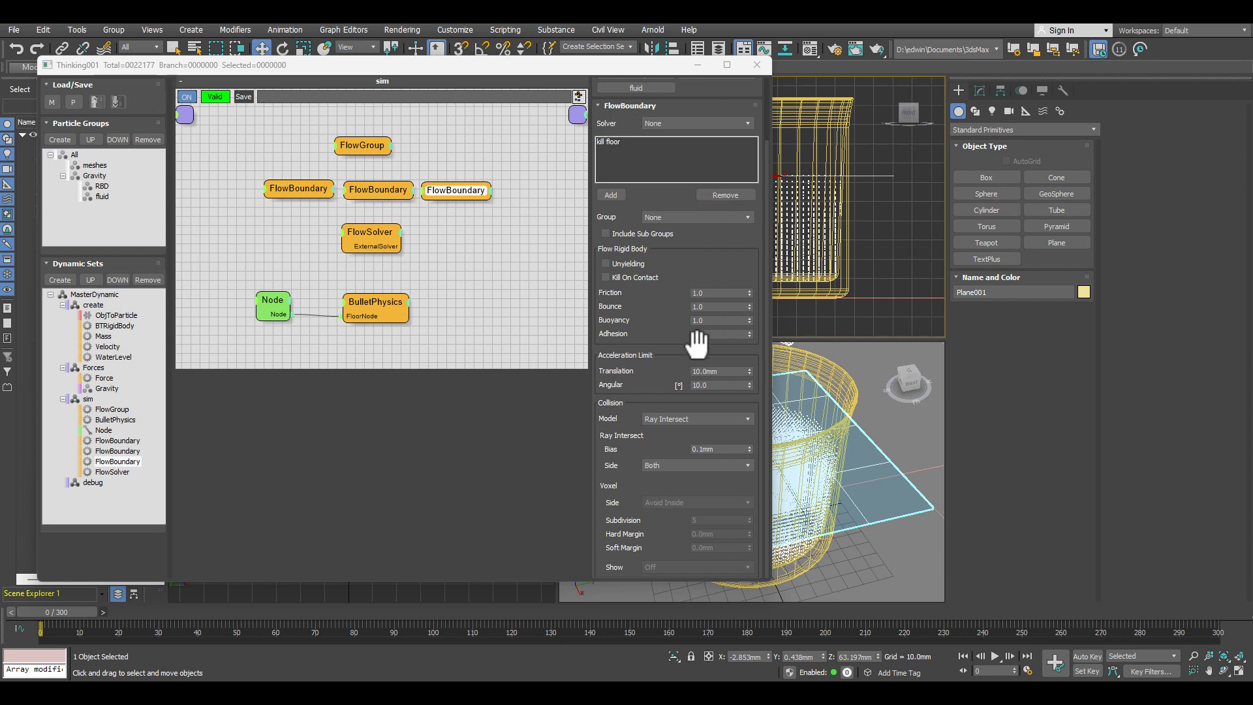
Step: Enable Unyielding for the kill floor's FlowBoundary and nudge the FlowSolver operator under the boundaries in the sim graph
{"action": "left_click", "coordinate": [635, 264]}
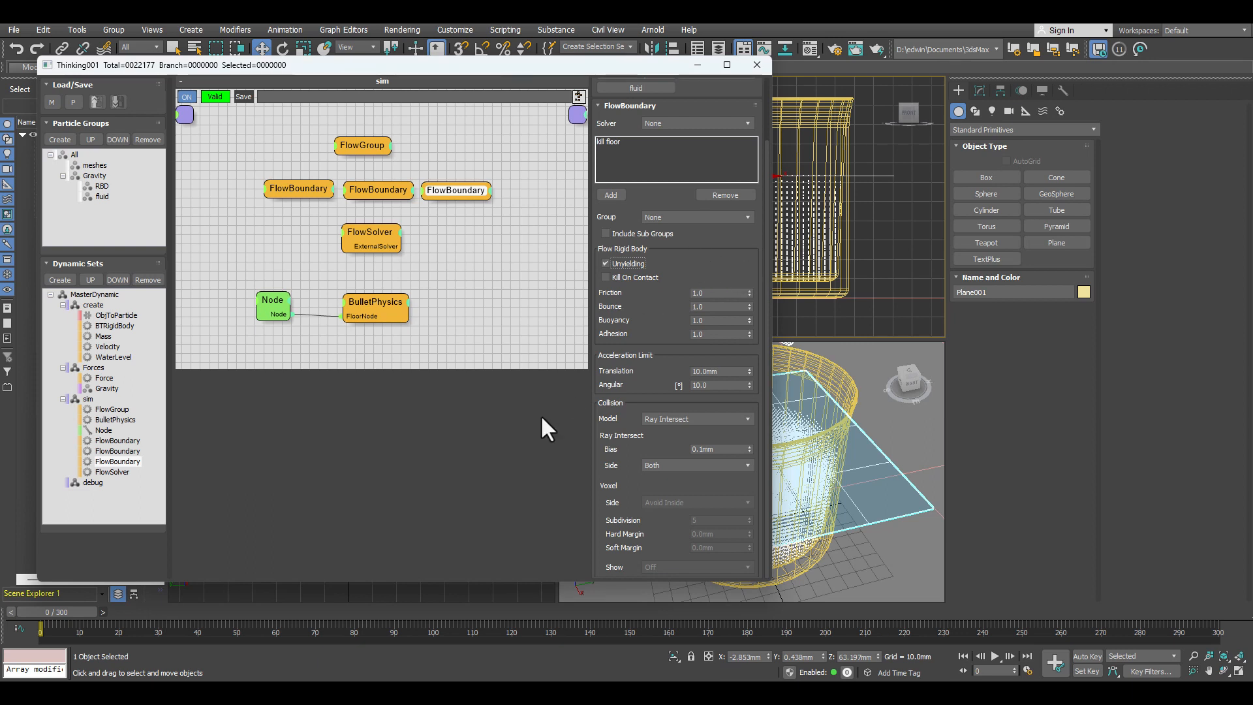
{"action": "left_click", "coordinate": [371, 234]}
{"action": "left_click_drag", "start_coordinate": [371, 234], "coordinate": [355, 230]}
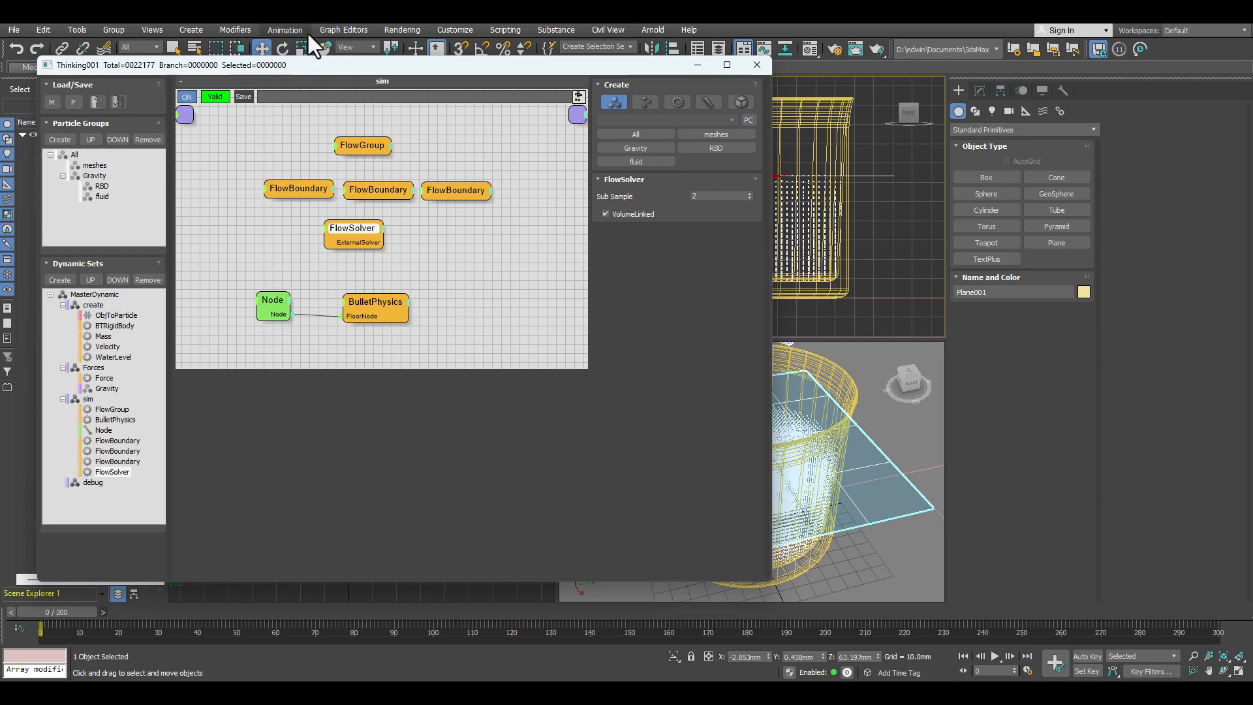
Step: Hide Plane001 in the scene and display the Perspective viewport with default shading instead of wireframe
{"action": "left_click_drag", "start_coordinate": [363, 70], "coordinate": [228, 181]}
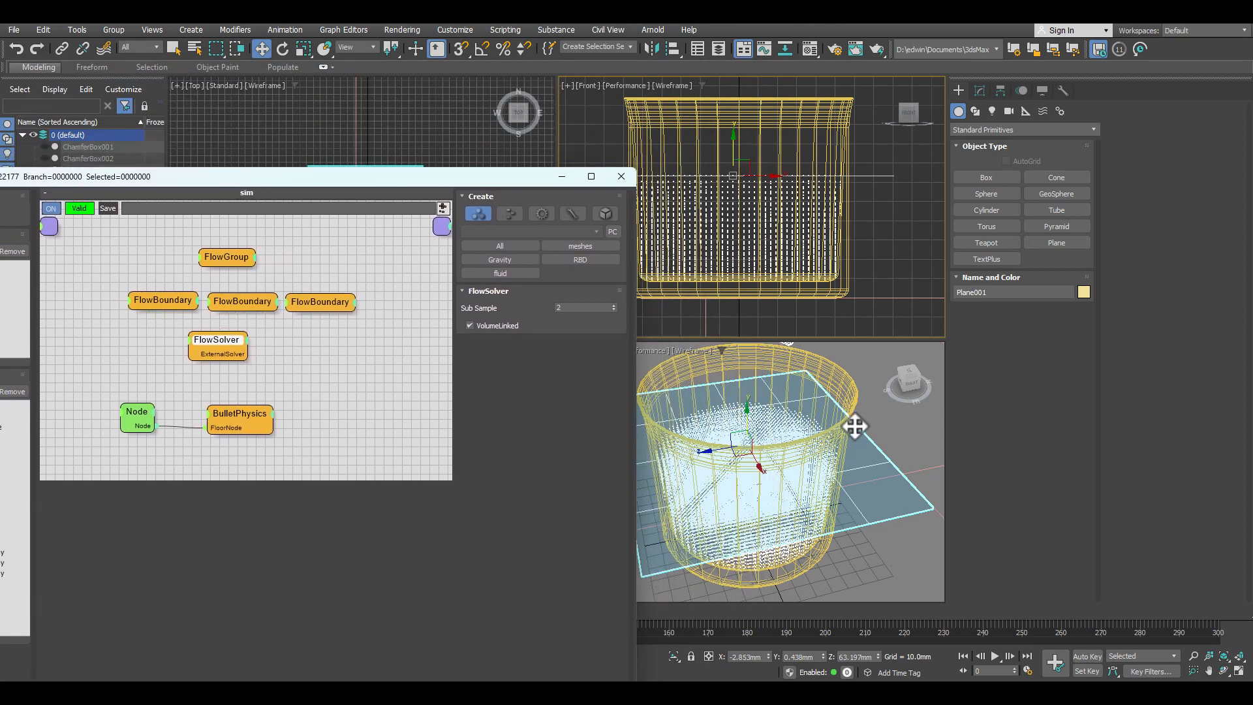
{"action": "right_click", "coordinate": [877, 400]}
{"action": "key", "text": "F3"}
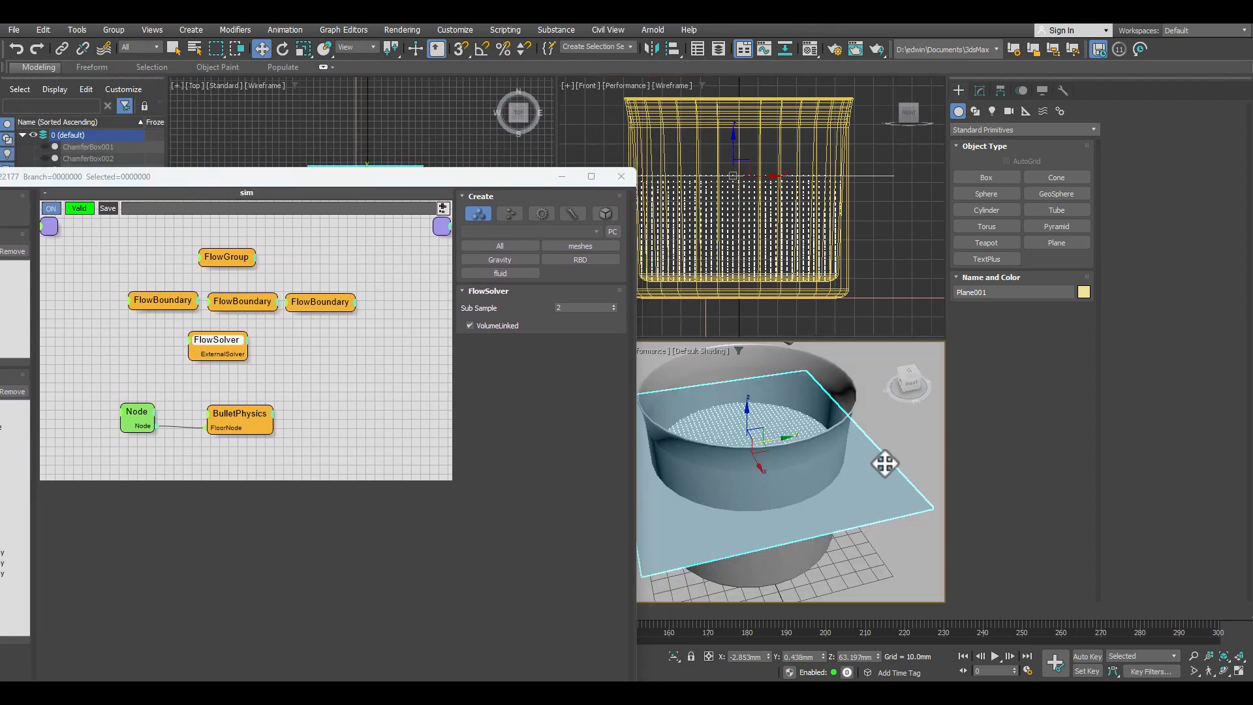
{"action": "left_click_drag", "start_coordinate": [90, 171], "coordinate": [355, 130]}
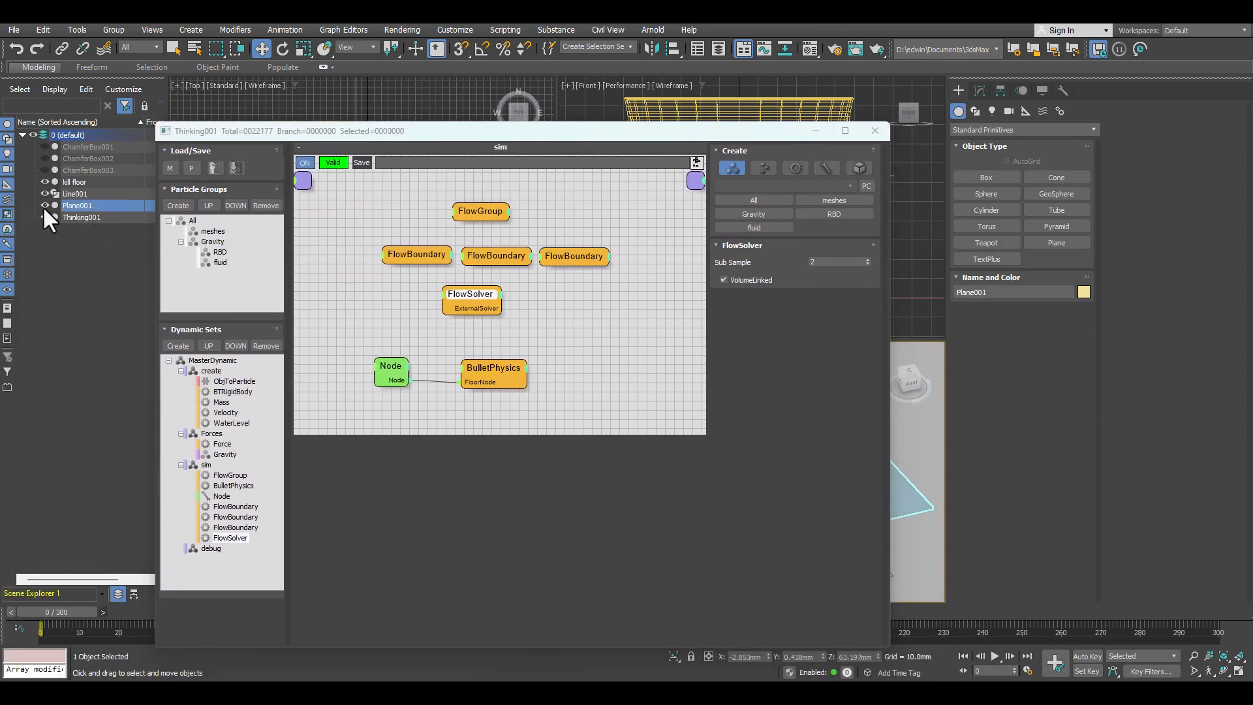
{"action": "left_click_drag", "start_coordinate": [518, 133], "coordinate": [238, 110]}
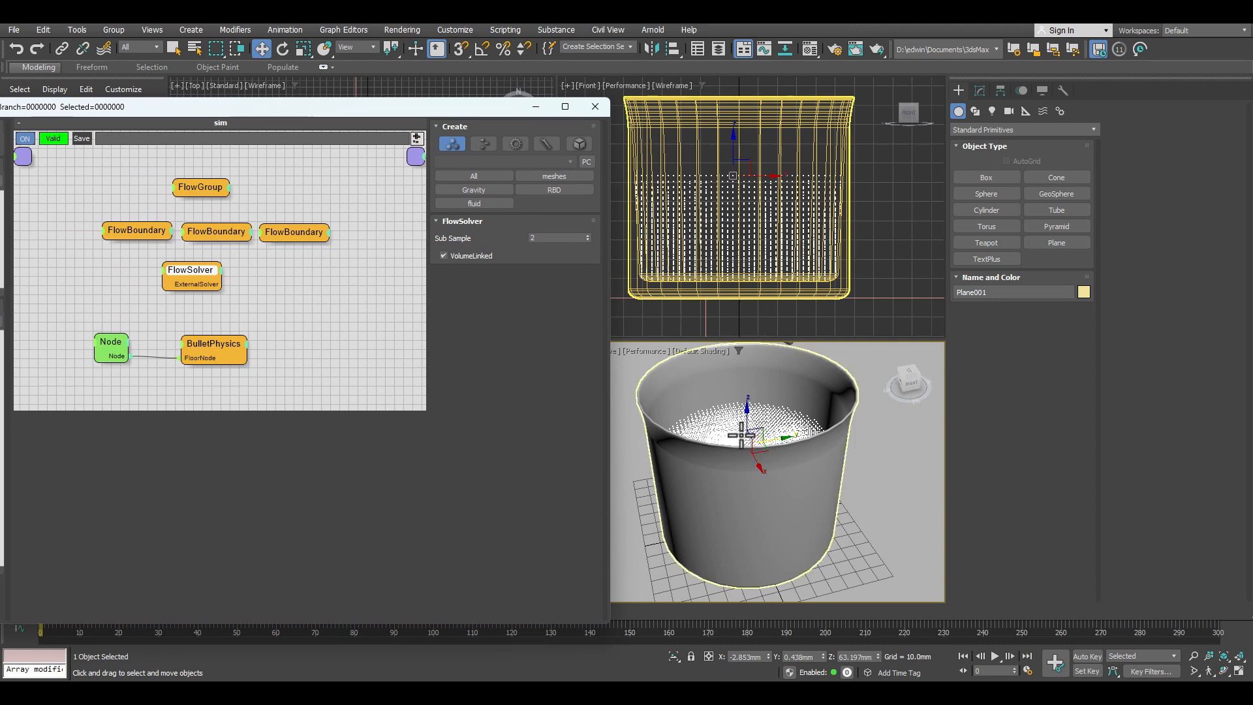
{"action": "key", "text": "F3"}
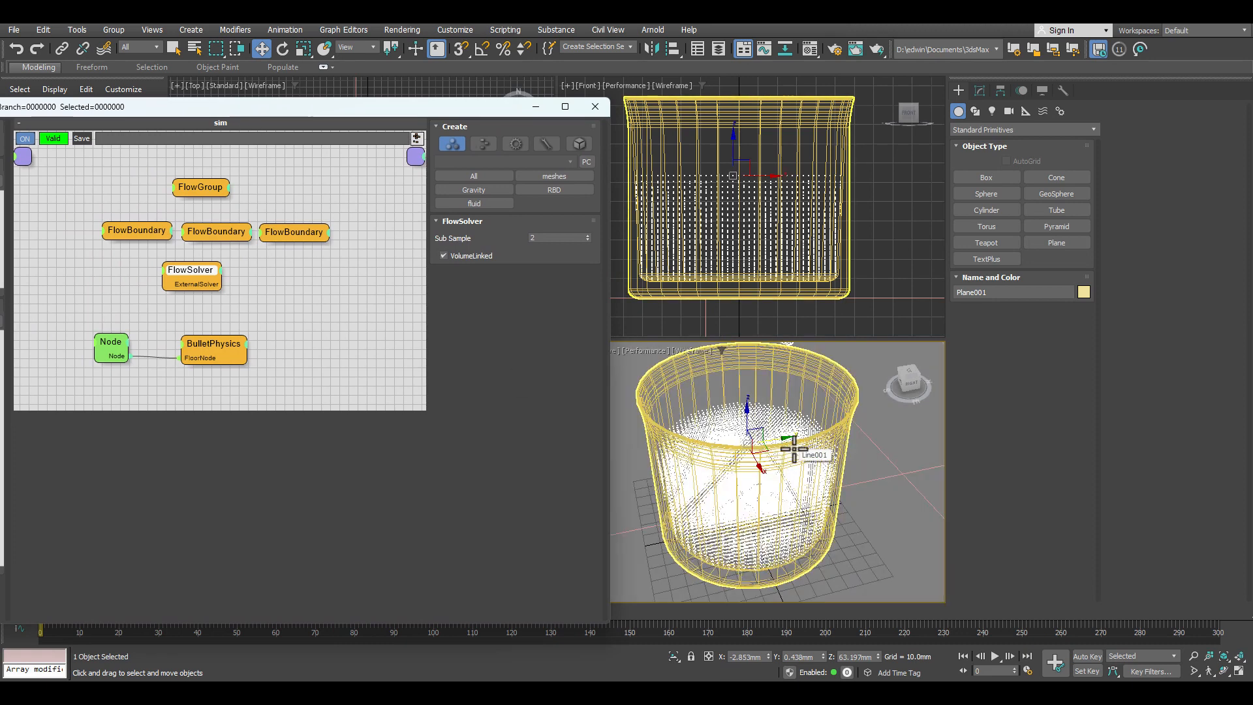
{"action": "key", "text": "F3"}
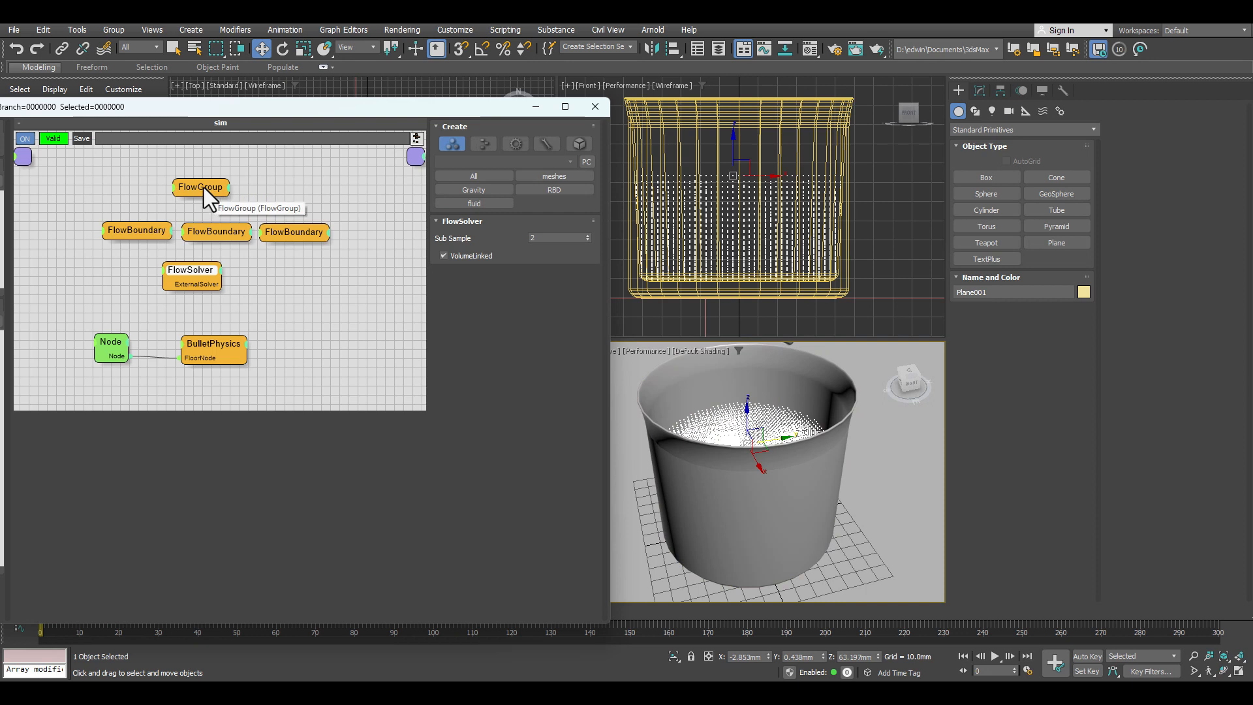
Step: Link the FlowGroup to FlowSolver, assign it the fluid group, and set its type to SPH VE (7.3)
{"action": "left_click", "coordinate": [204, 187]}
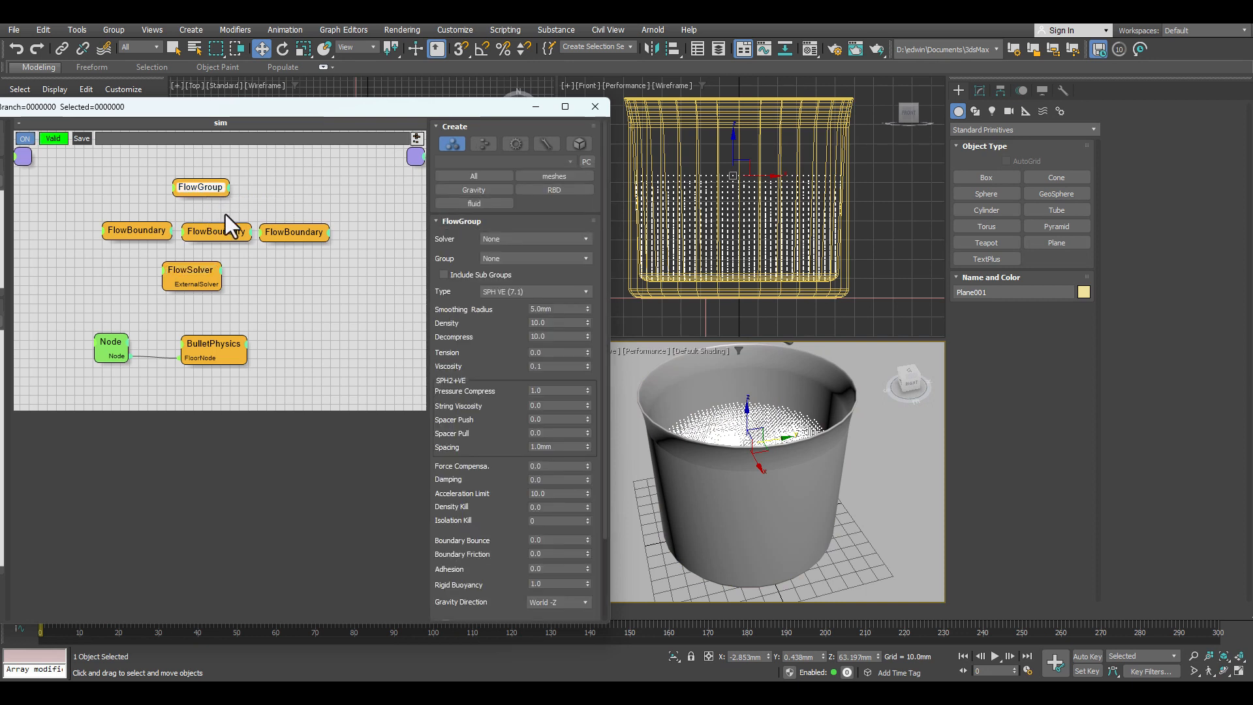
{"action": "left_click", "coordinate": [512, 238]}
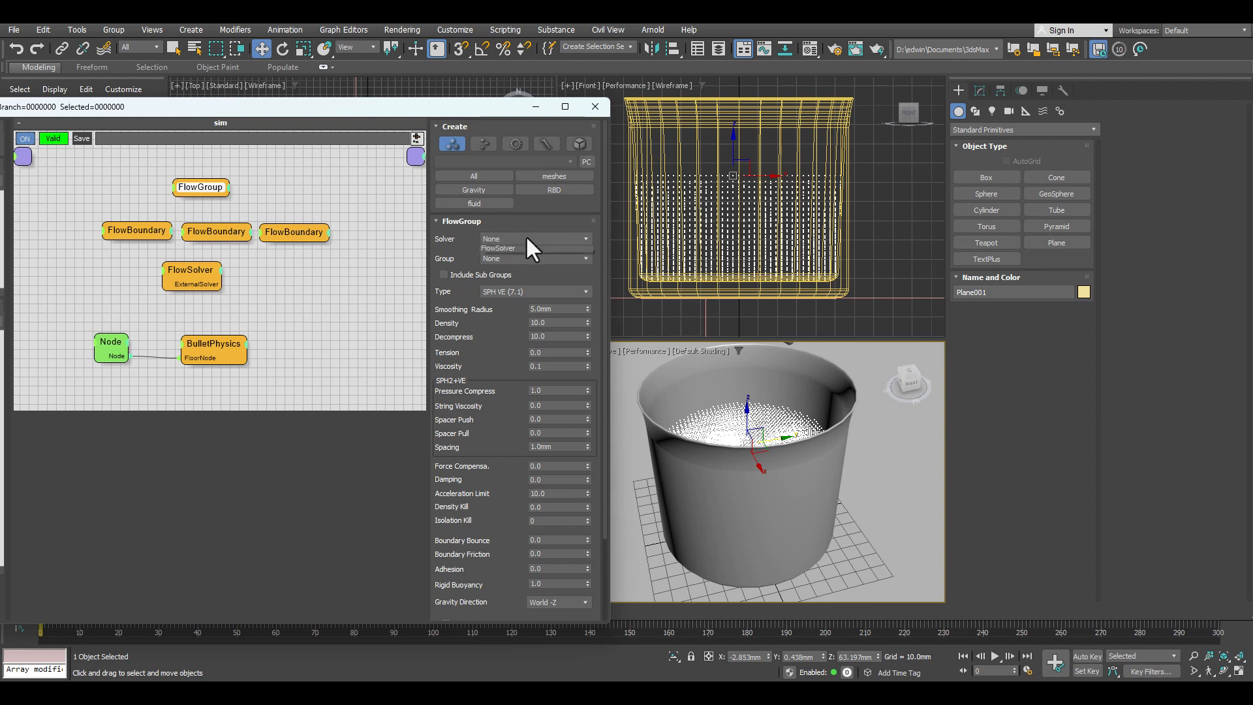
{"action": "left_click", "coordinate": [518, 260]}
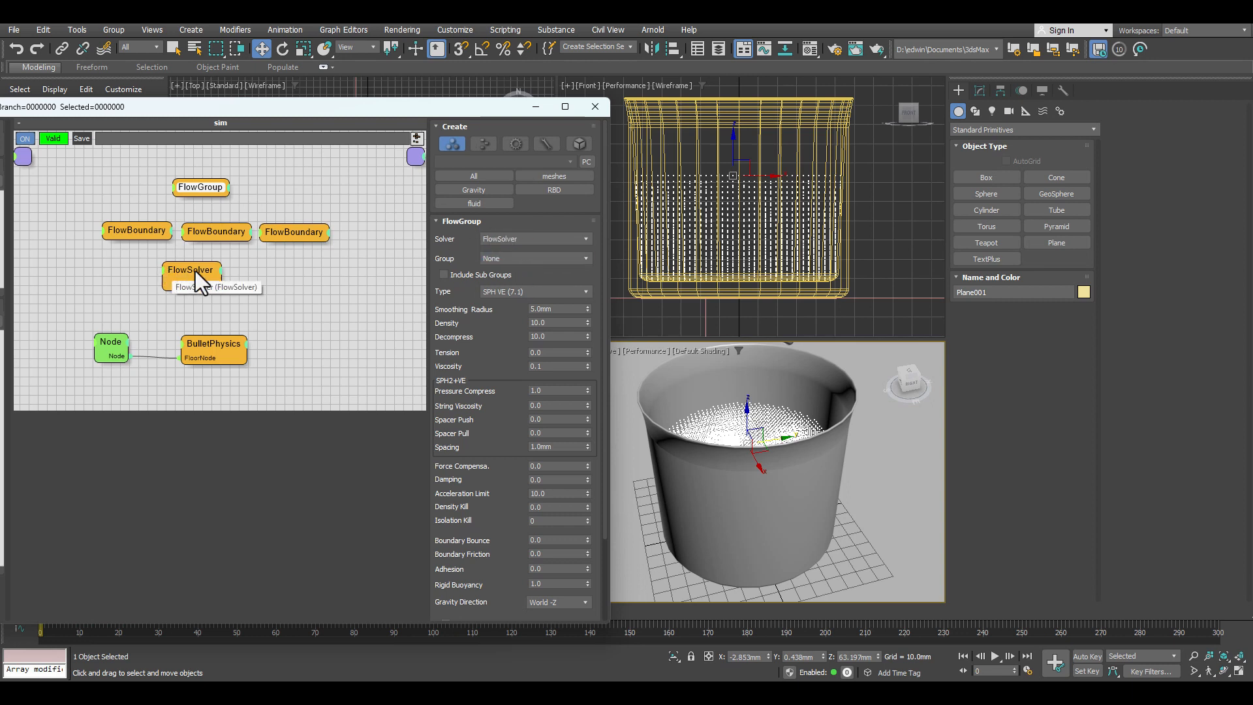
{"action": "left_click", "coordinate": [506, 255]}
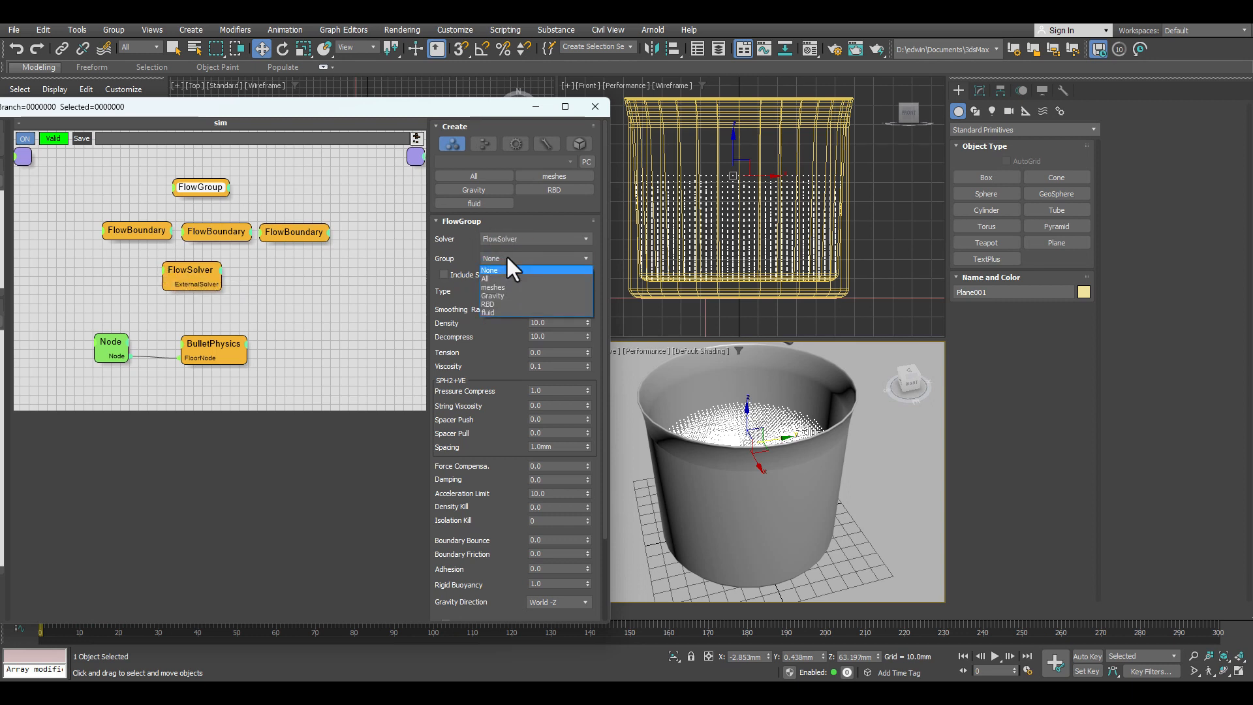
{"action": "left_click", "coordinate": [492, 313]}
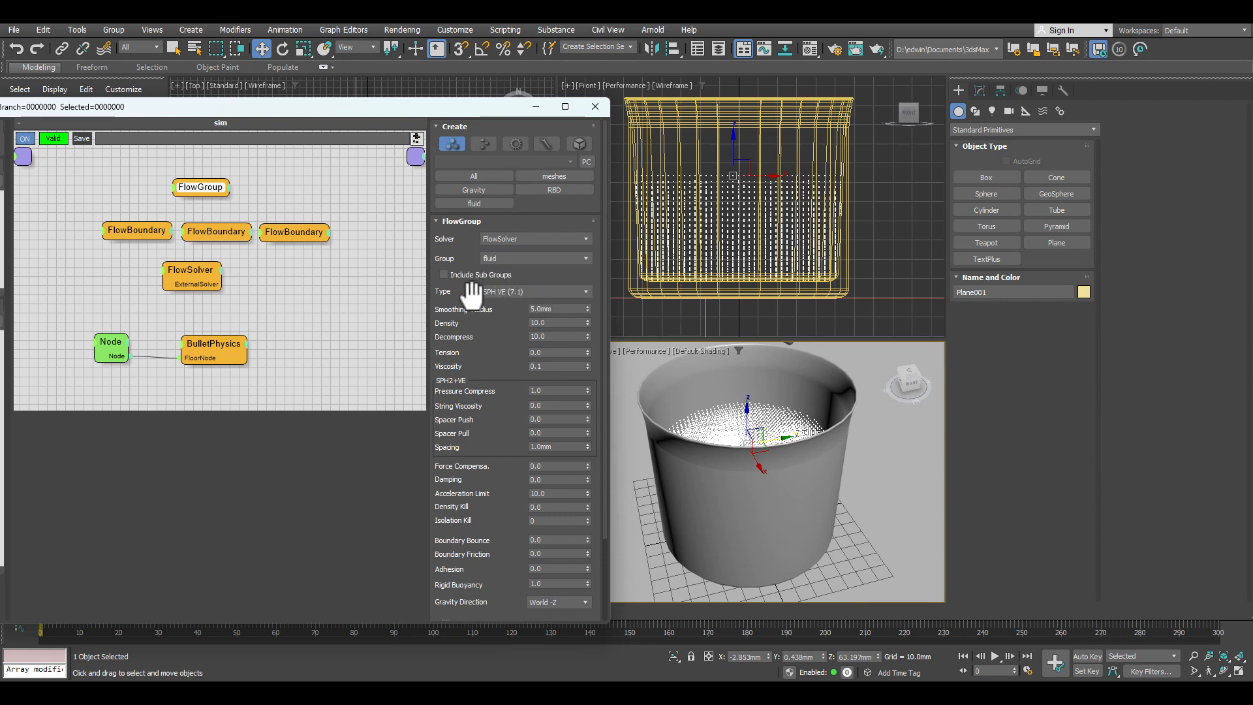
{"action": "left_click", "coordinate": [526, 294]}
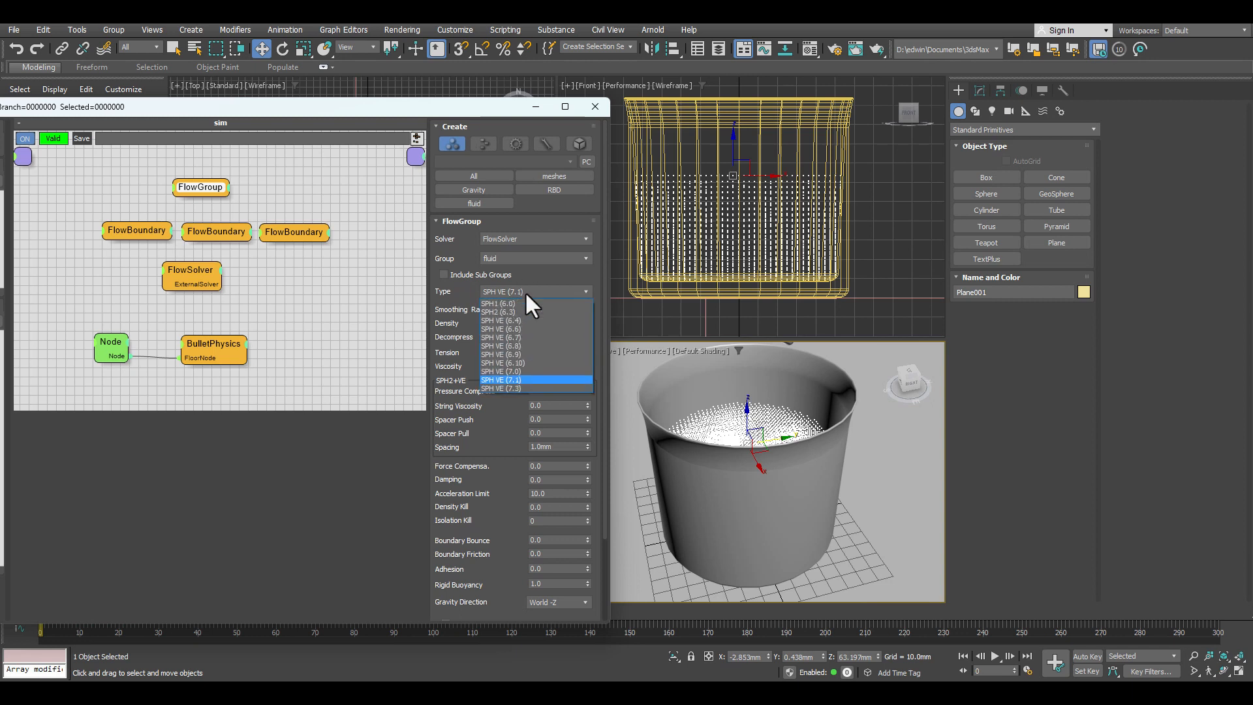
{"action": "left_click", "coordinate": [516, 387]}
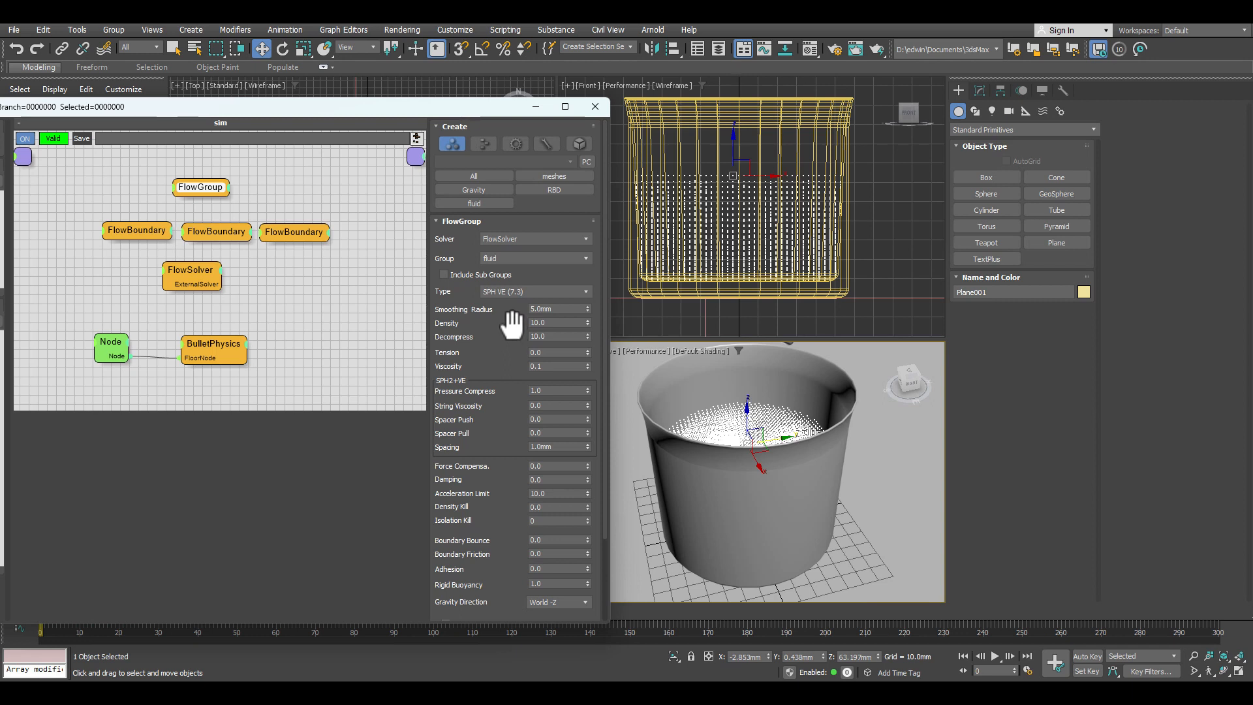
{"action": "left_click_drag", "start_coordinate": [508, 421], "coordinate": [491, 242]}
{"action": "left_click", "coordinate": [491, 573]}
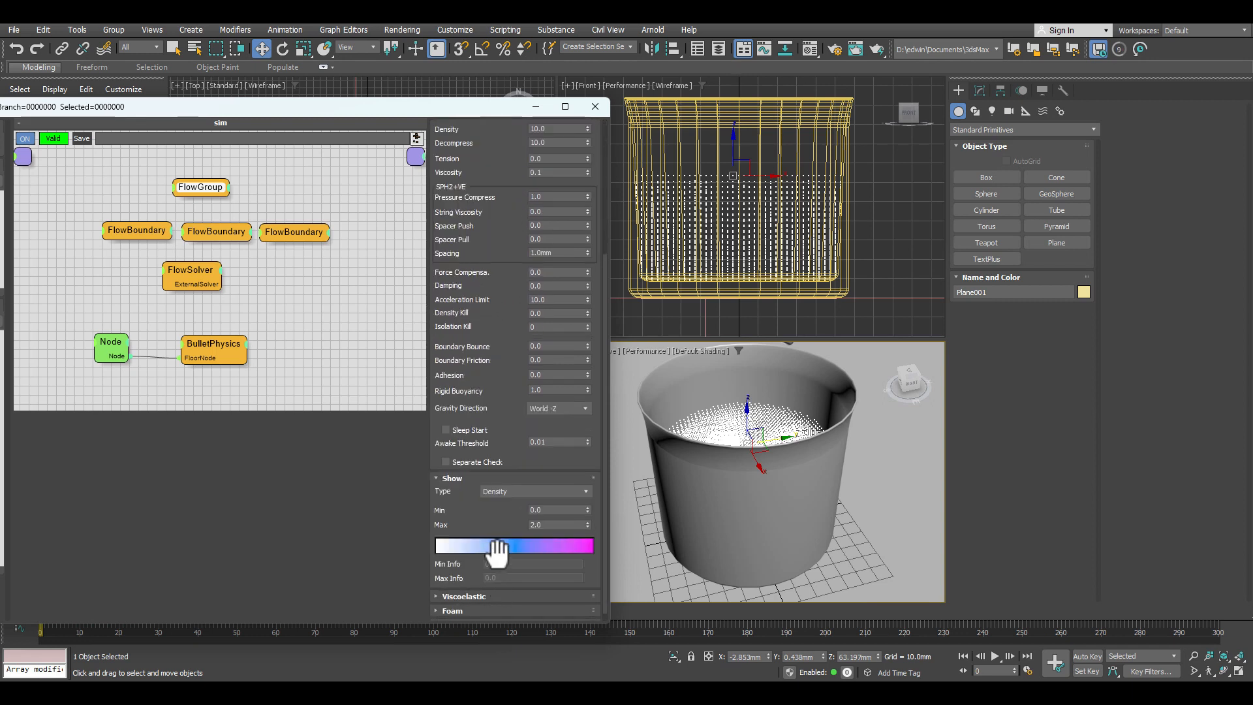
{"action": "left_click_drag", "start_coordinate": [496, 248], "coordinate": [483, 442]}
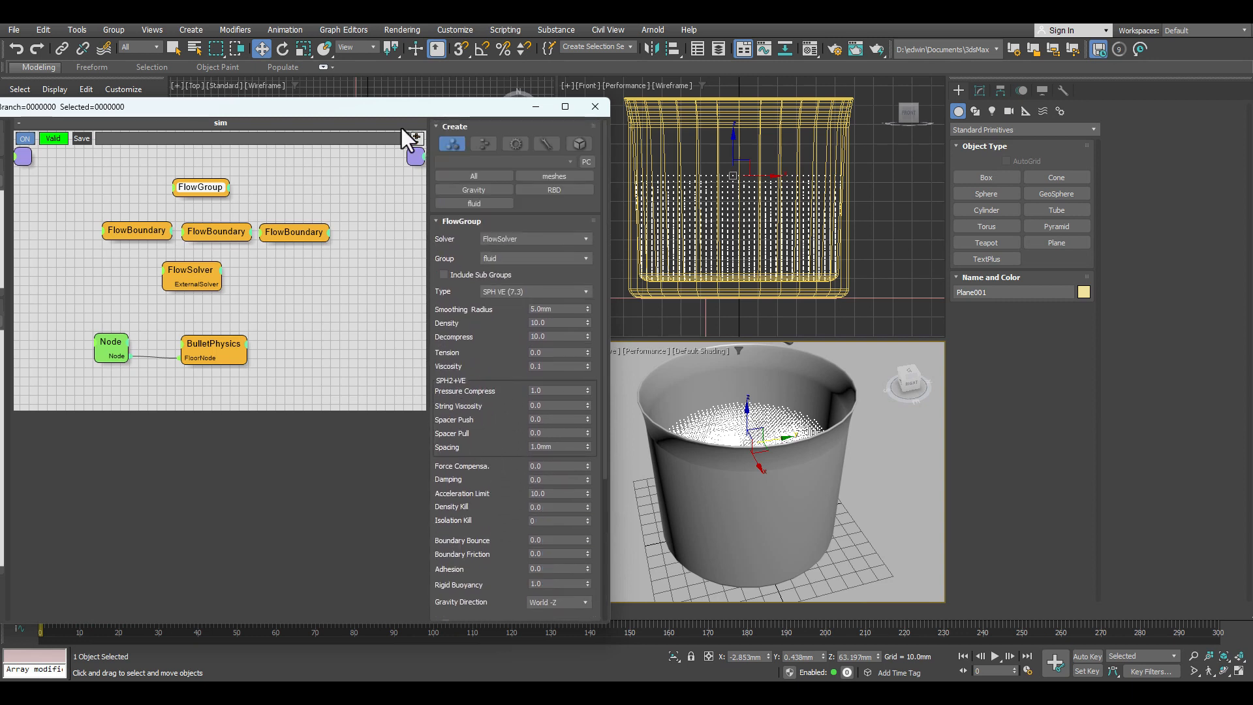
Step: Maximize the Front viewport on the cup and briefly play the simulation
{"action": "left_click_drag", "start_coordinate": [340, 109], "coordinate": [269, 85]}
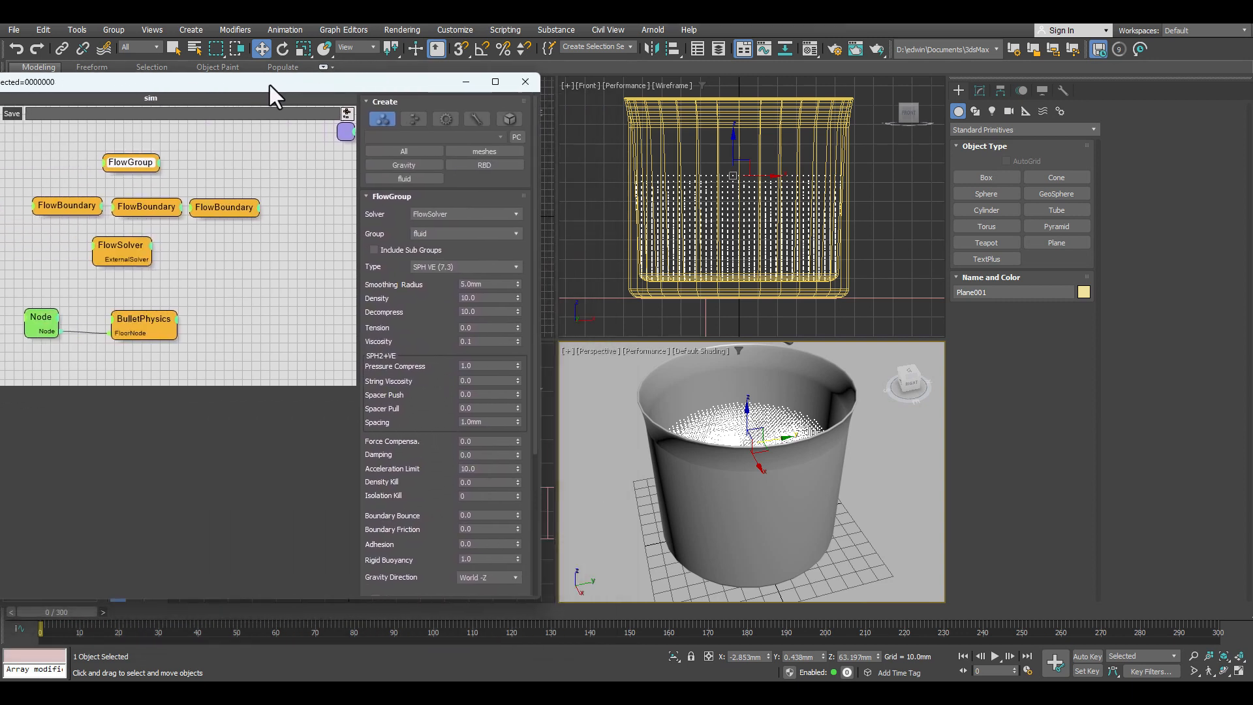
{"action": "right_click", "coordinate": [894, 225]}
{"action": "left_click", "coordinate": [1240, 671]}
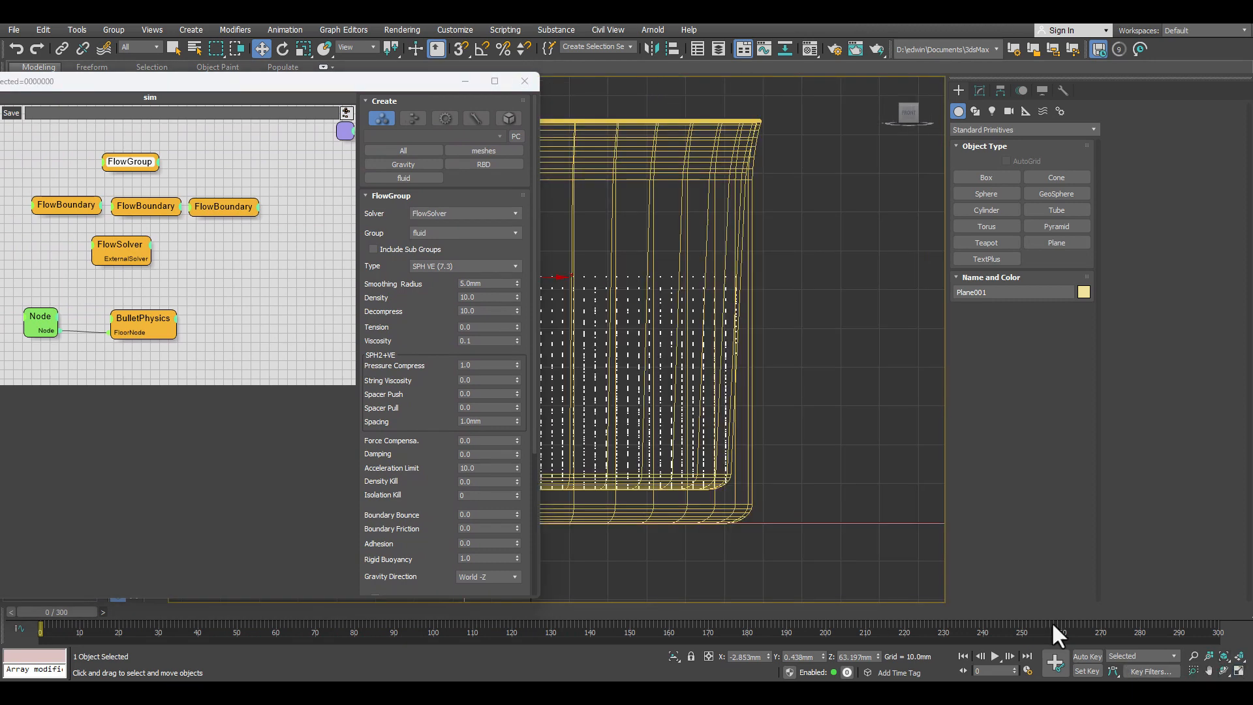
{"action": "left_click_drag", "start_coordinate": [351, 84], "coordinate": [76, 83]}
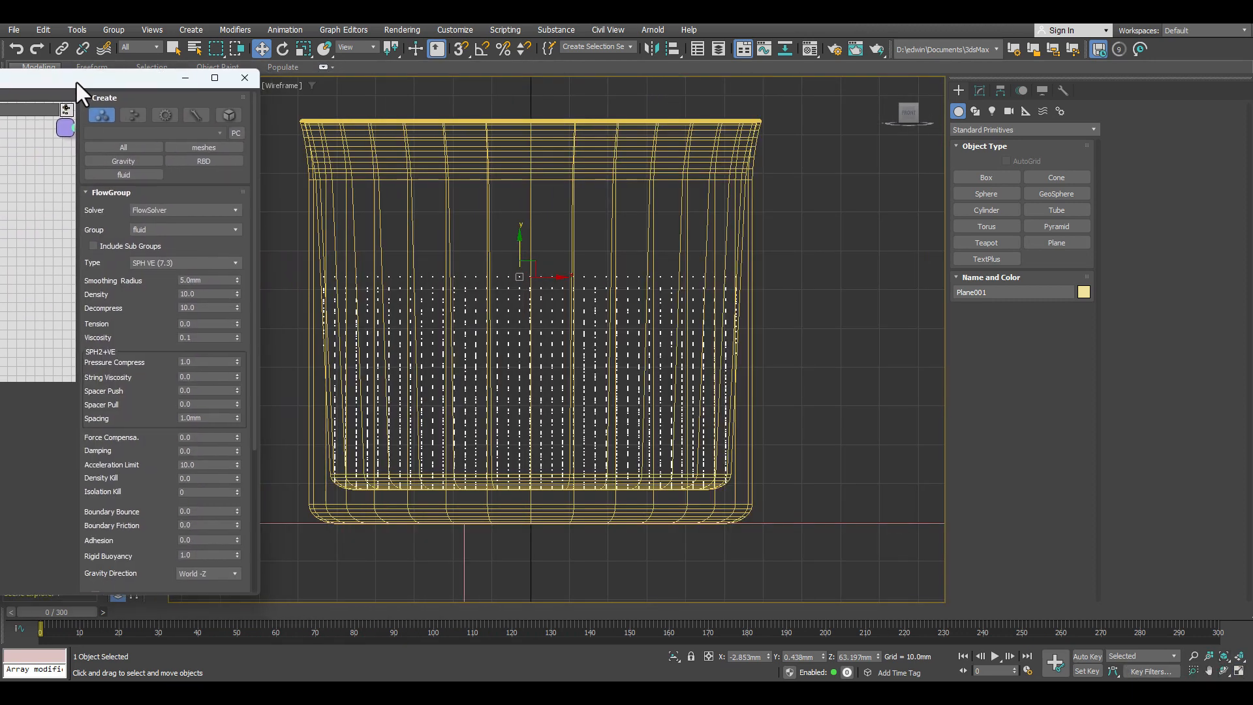
{"action": "left_click", "coordinate": [995, 656]}
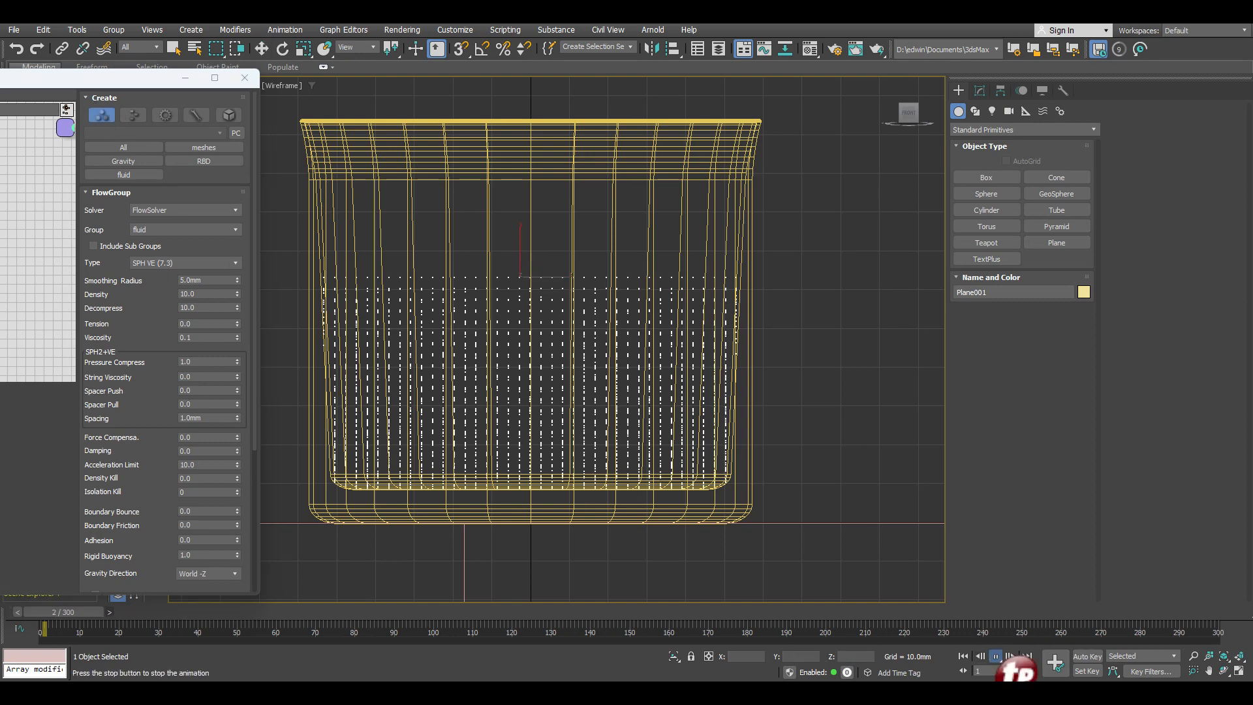
{"action": "left_click", "coordinate": [995, 656]}
Step: Assign FlowSolver as the solver of all three FlowBoundary operators and check each one
{"action": "left_click_drag", "start_coordinate": [53, 85], "coordinate": [561, 84]}
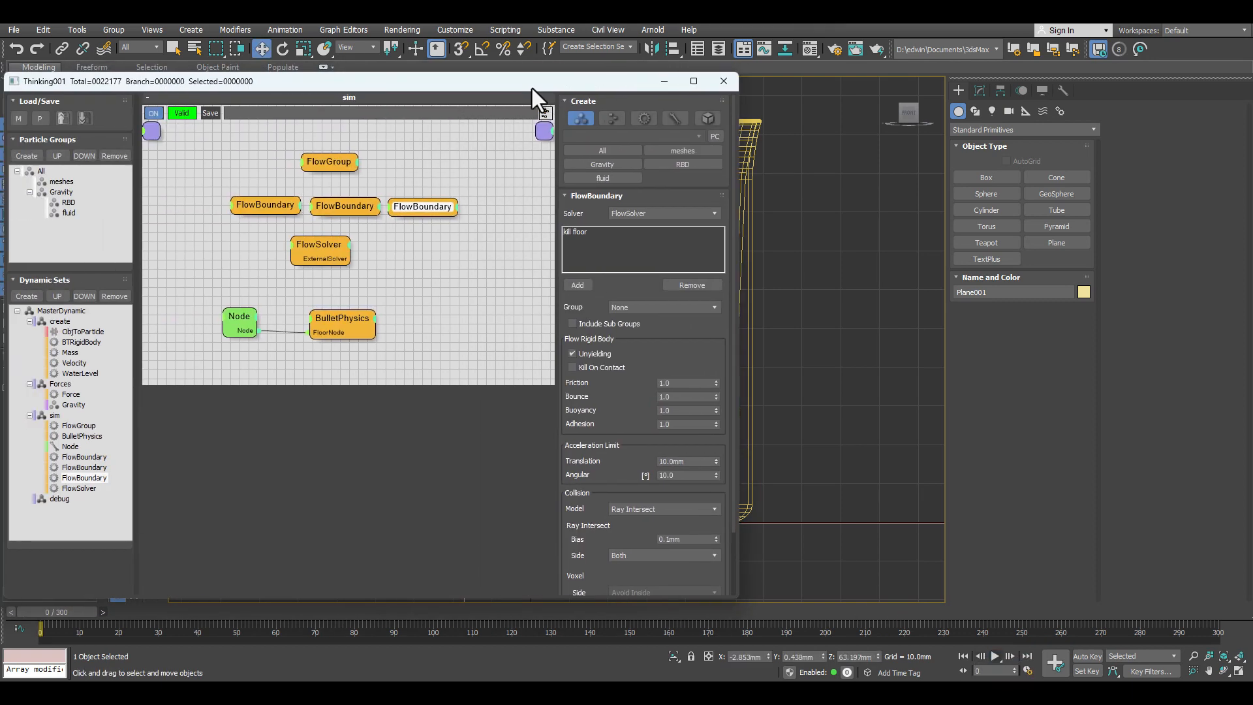
{"action": "left_click", "coordinate": [268, 201]}
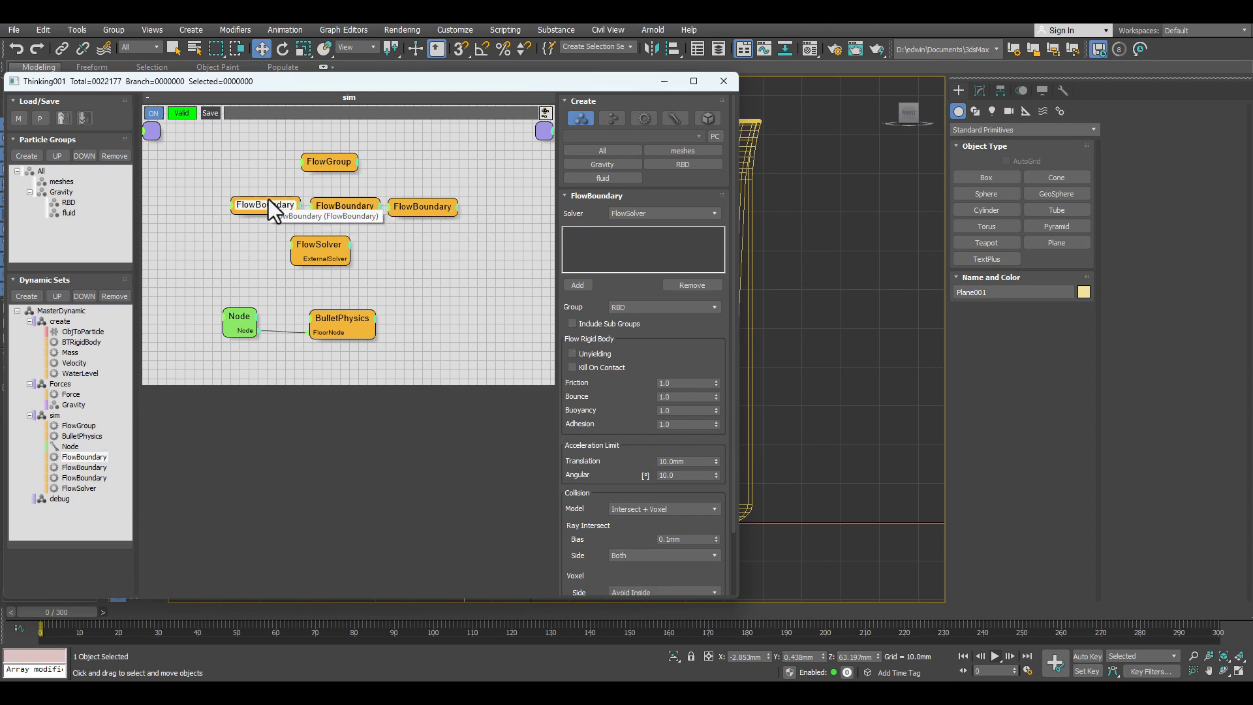
{"action": "left_click", "coordinate": [352, 207]}
{"action": "left_click", "coordinate": [414, 210]}
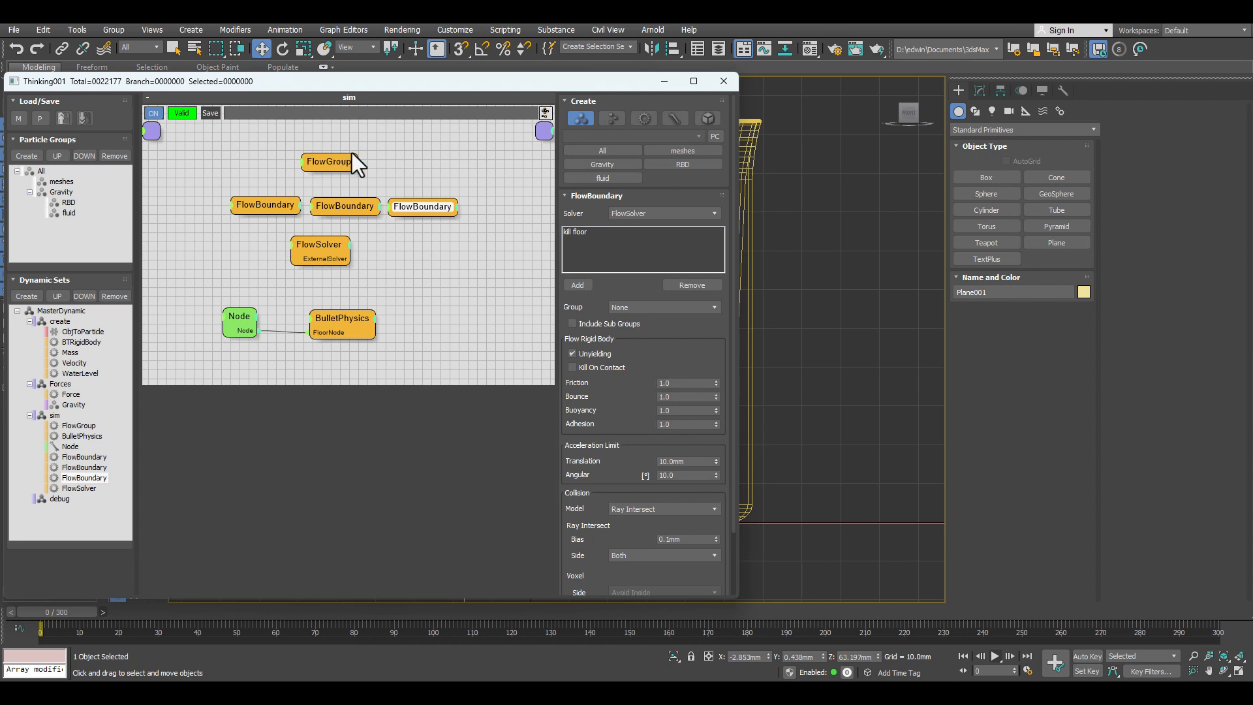
Step: Play the simulation in the Front viewport to about frame 30 and rewind to the start
{"action": "left_click_drag", "start_coordinate": [428, 82], "coordinate": [0, 109]}
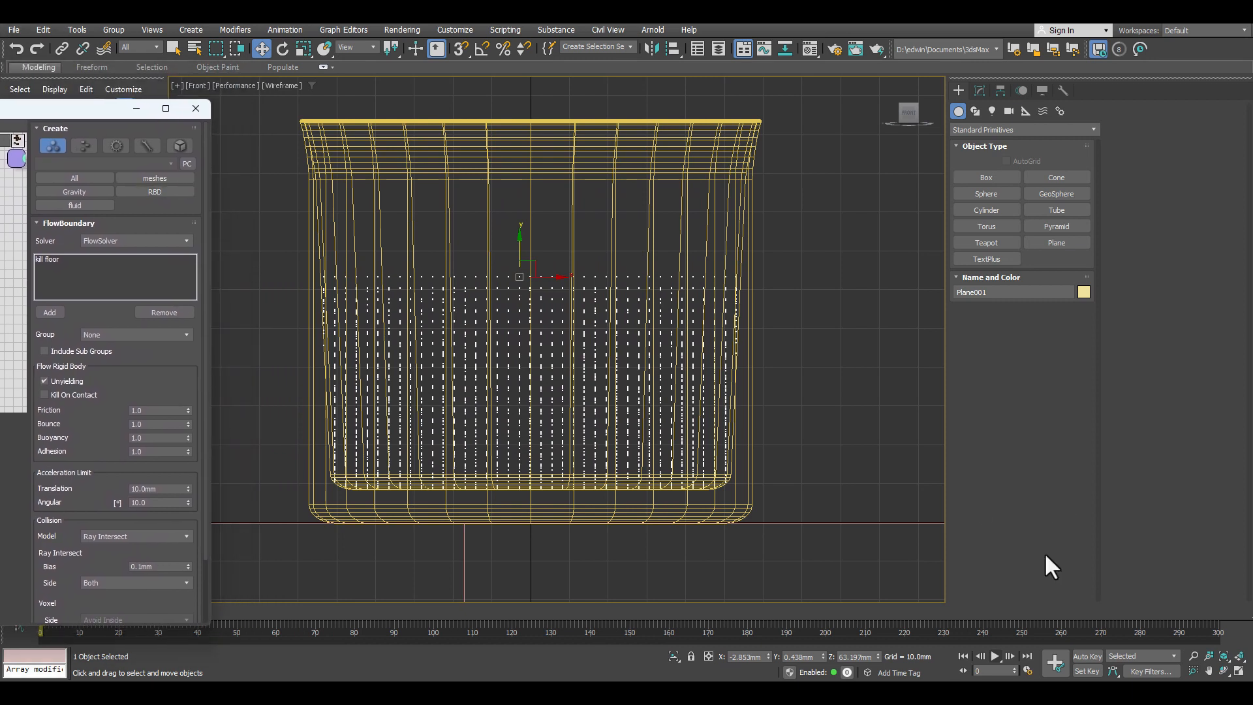
{"action": "left_click", "coordinate": [1009, 656]}
{"action": "left_click", "coordinate": [962, 656]}
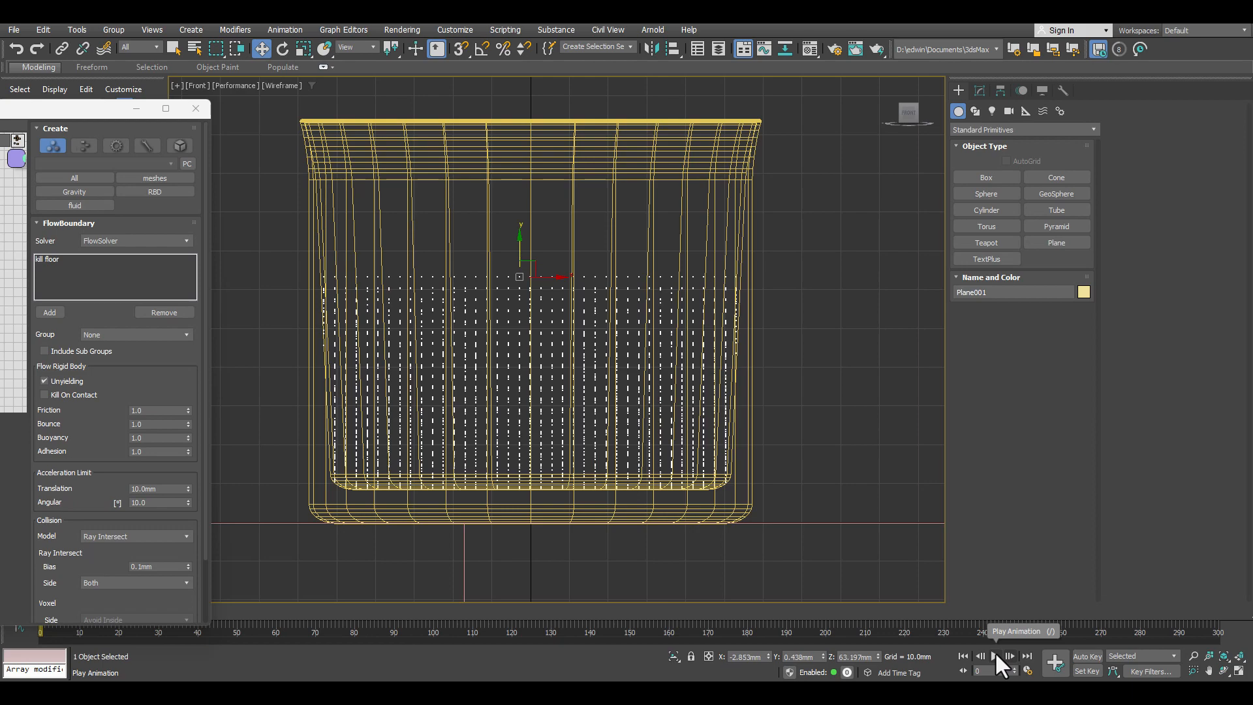
{"action": "left_click", "coordinate": [994, 656]}
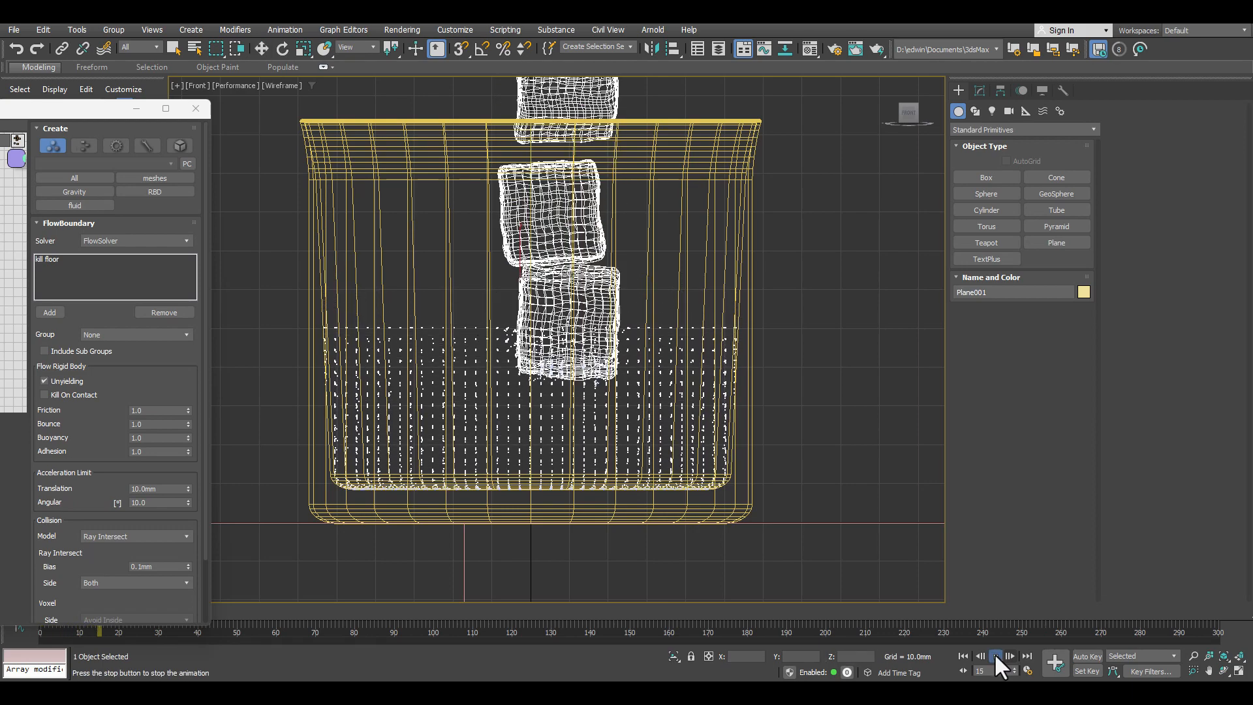
{"action": "left_click", "coordinate": [995, 656]}
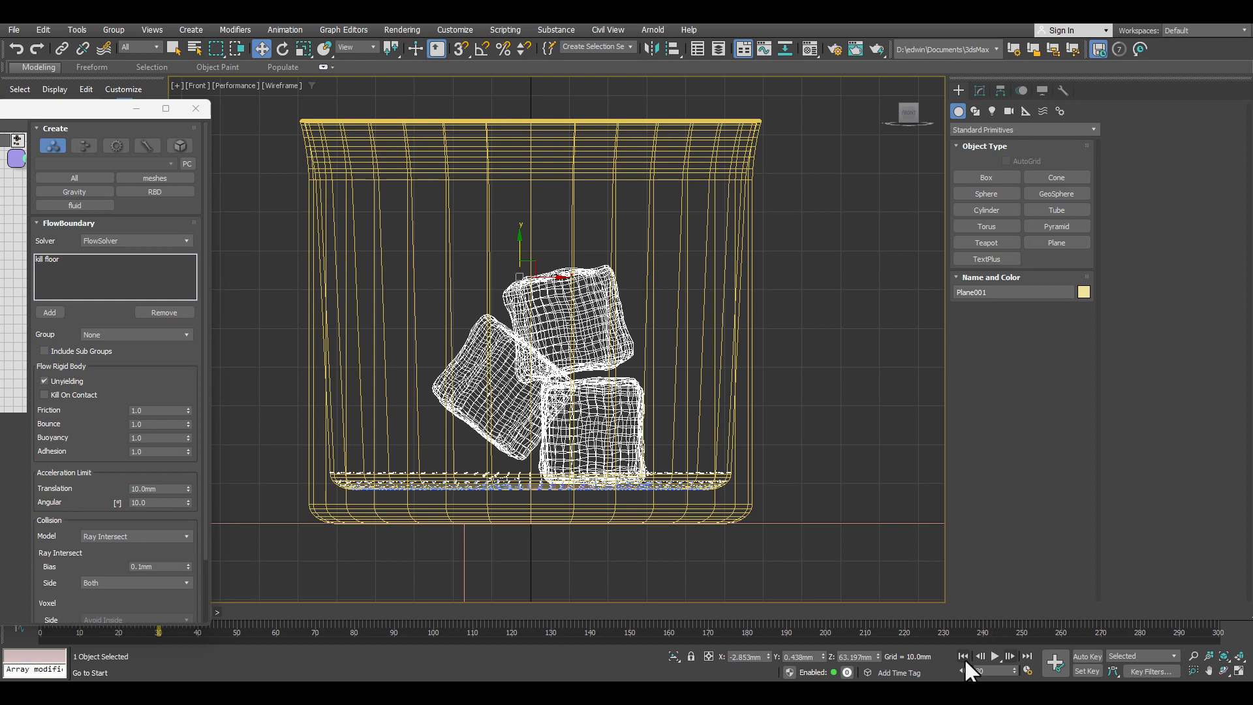
{"action": "left_click", "coordinate": [964, 654]}
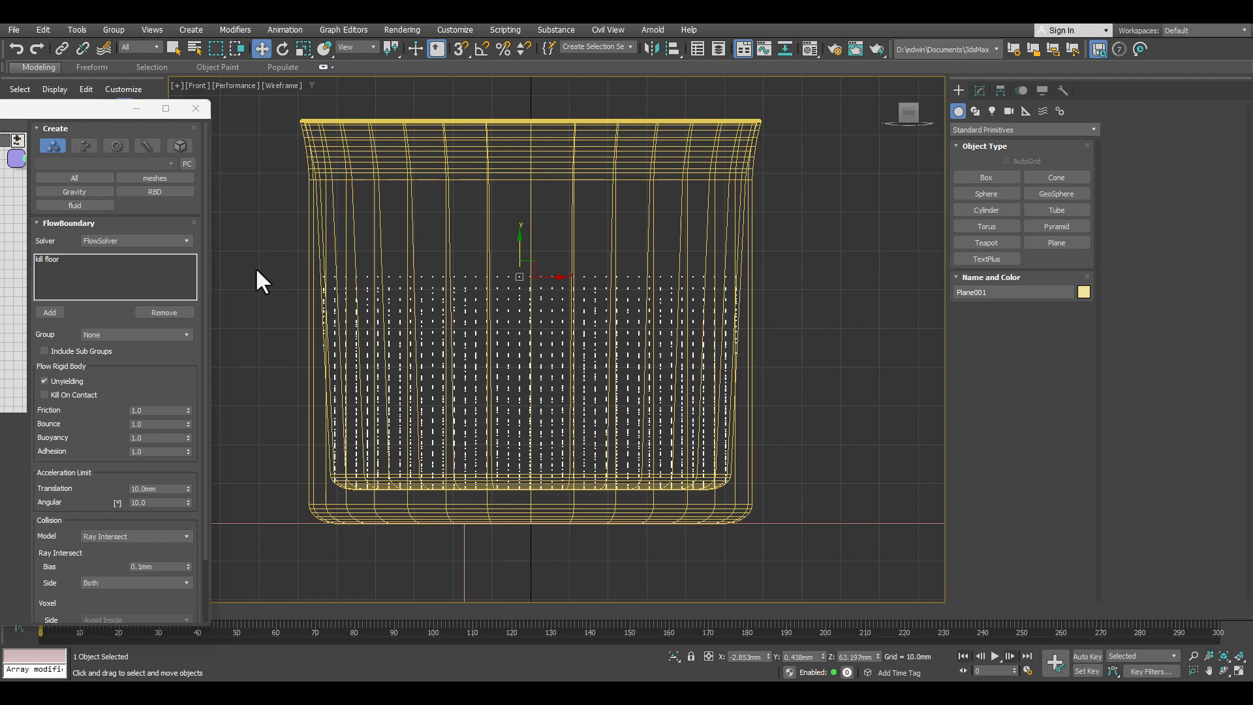
Step: Set the FlowGroup's Smoothing Radius to 7 mm and its Density to 1
{"action": "left_click_drag", "start_coordinate": [0, 108], "coordinate": [178, 95]}
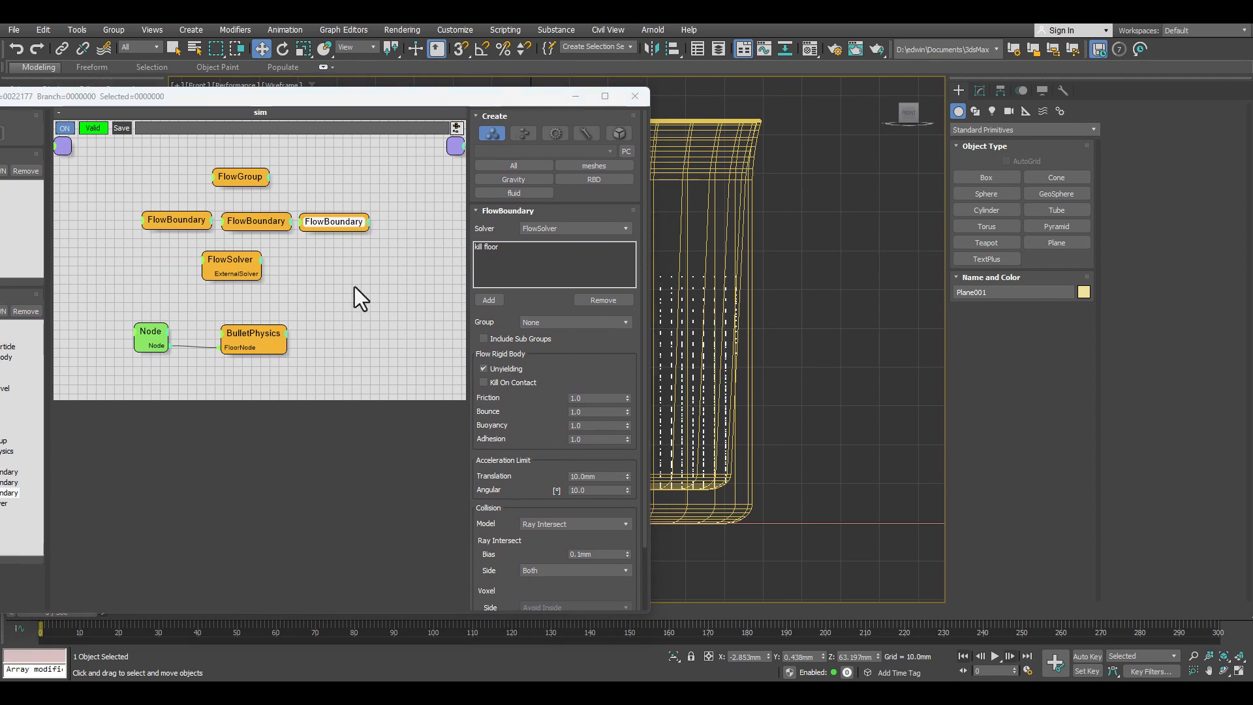
{"action": "left_click", "coordinate": [250, 176]}
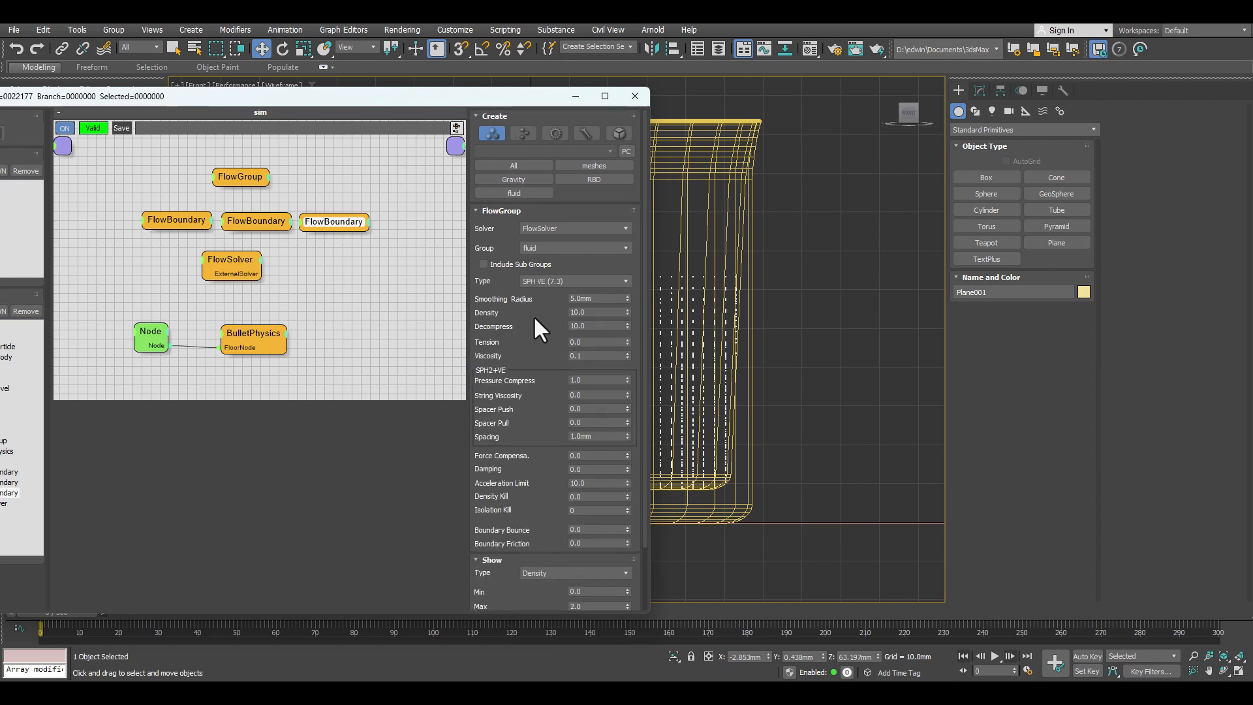
{"action": "scroll", "coordinate": [542, 307], "scroll_direction": "down", "scroll_amount": 1}
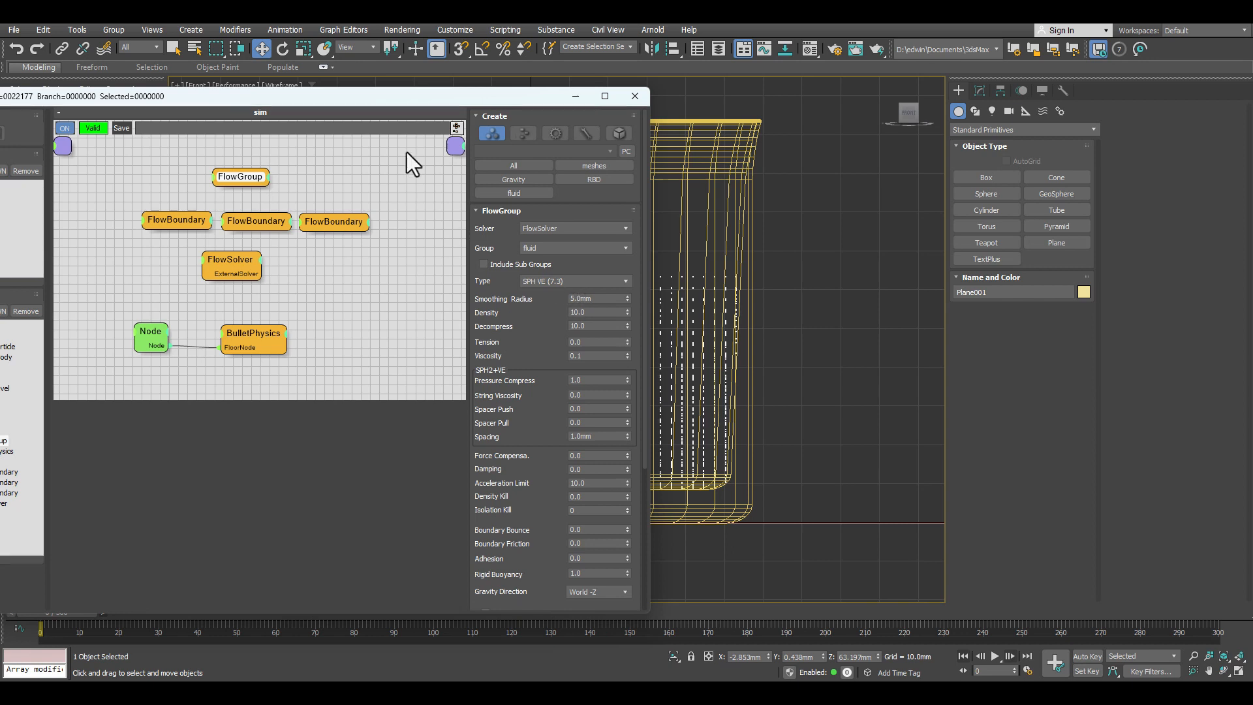
{"action": "left_click_drag", "start_coordinate": [448, 99], "coordinate": [382, 77]}
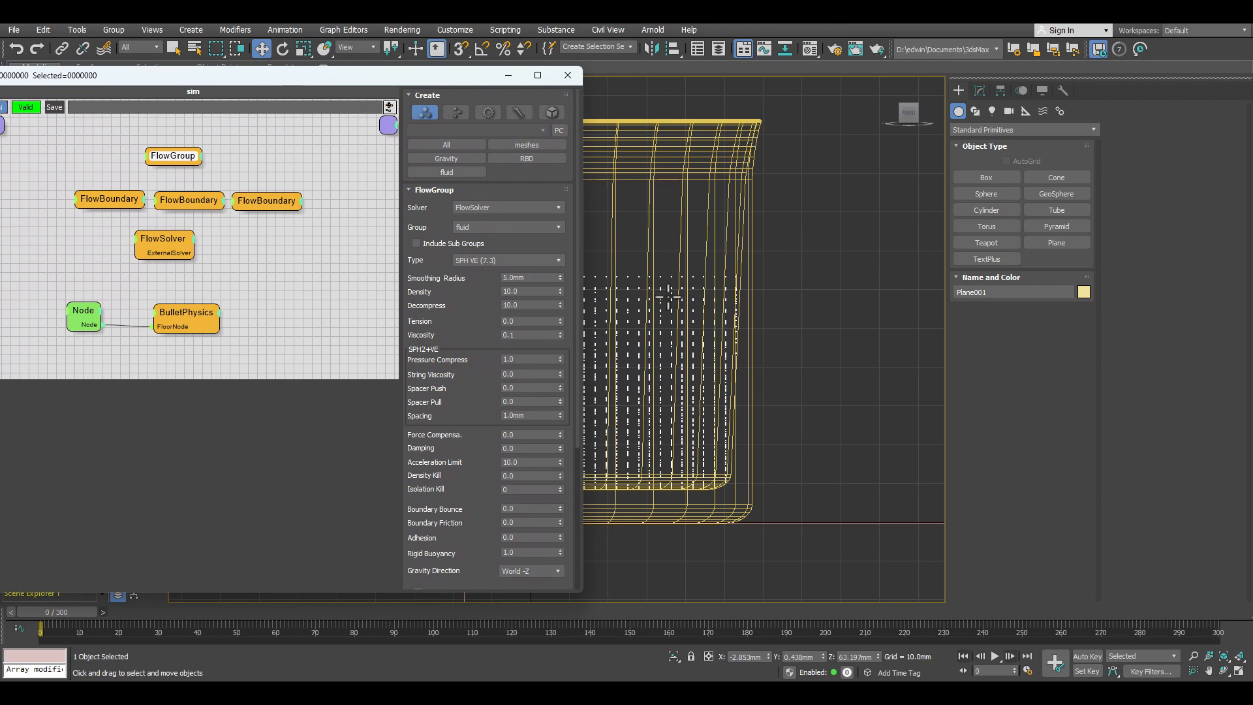
{"action": "left_click", "coordinate": [639, 276]}
{"action": "double_click", "coordinate": [526, 277]}
{"action": "type", "text": "7"}
{"action": "key", "text": "Return"}
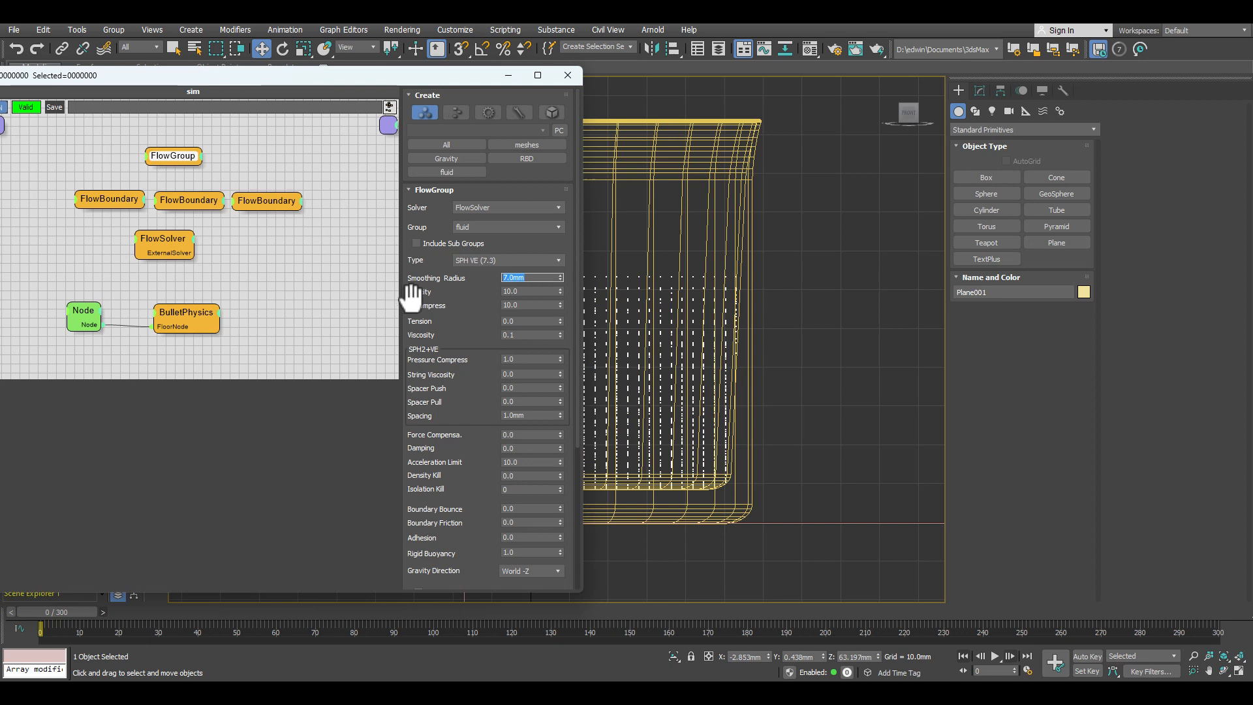
{"action": "key", "text": "Tab"}
{"action": "type", "text": "1"}
{"action": "key", "text": "Return"}
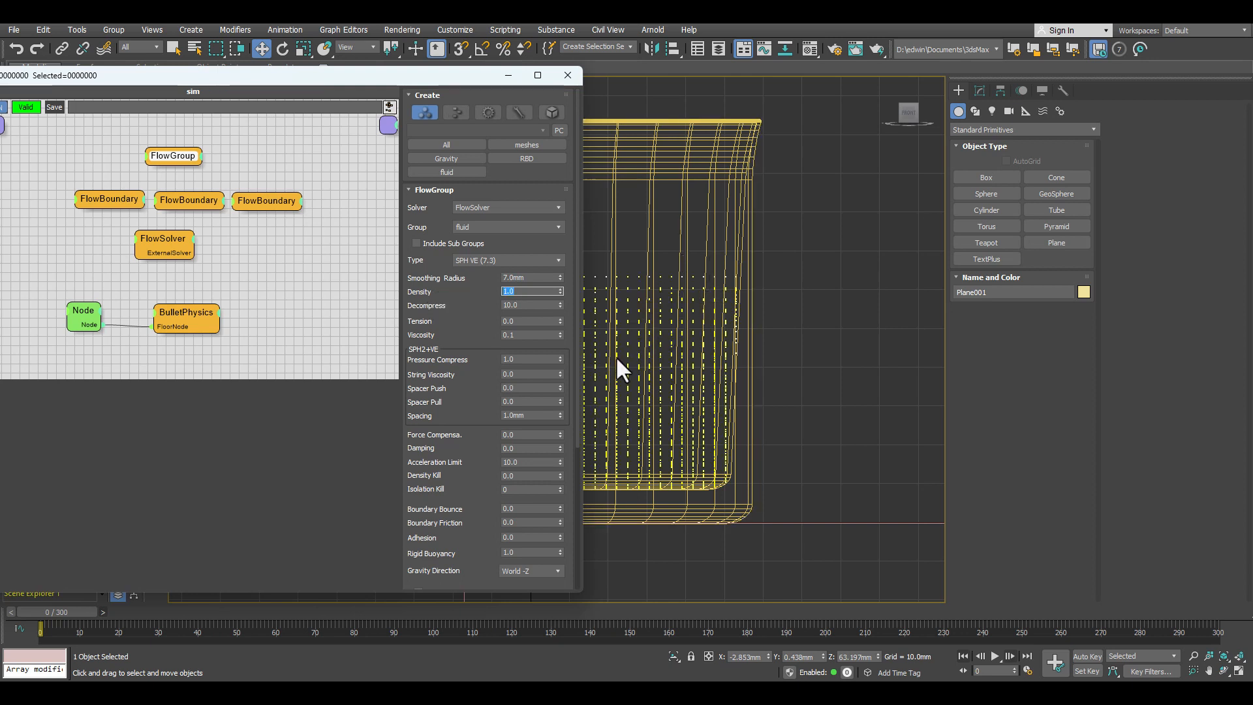
Step: Set the FlowGroup's Decompress value to 3500
{"action": "left_click", "coordinate": [526, 305]}
{"action": "type", "text": "3"}
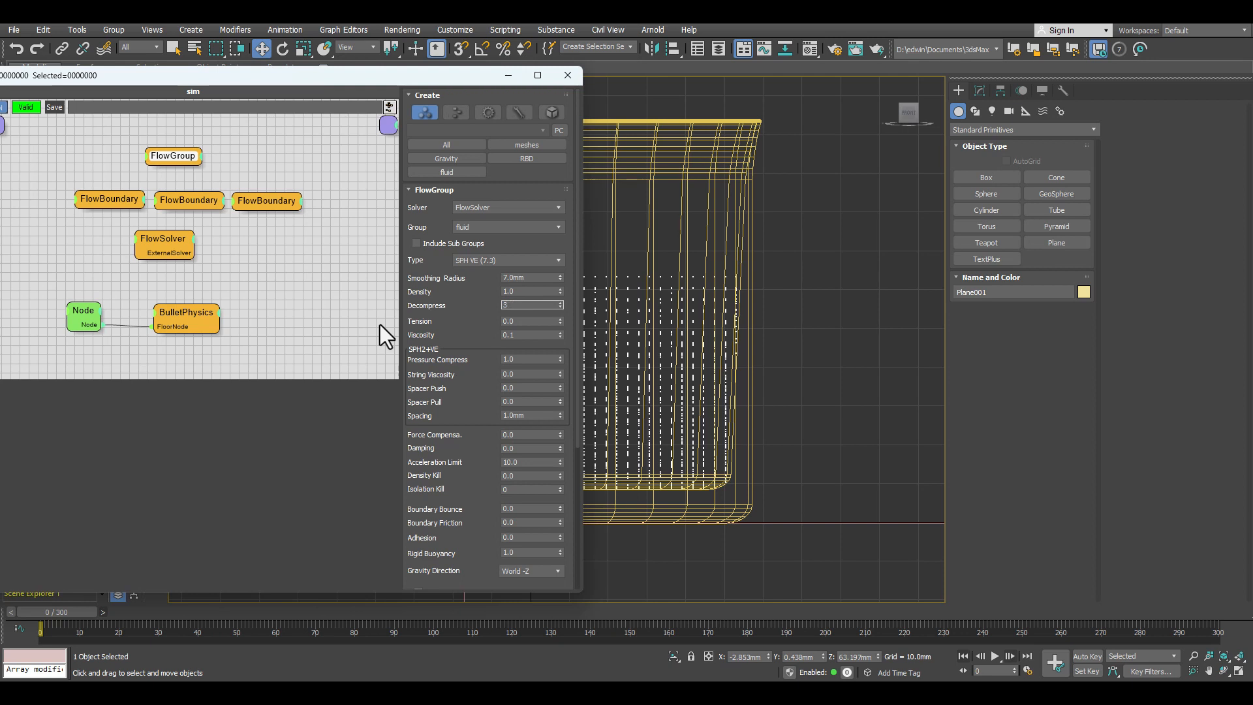
{"action": "type", "text": "85500"}
{"action": "key", "text": "Return"}
Step: Set the FlowGroup's Tension to 3 and its Viscosity to 0.13
{"action": "left_click", "coordinate": [516, 321]}
{"action": "double_click", "coordinate": [516, 322]}
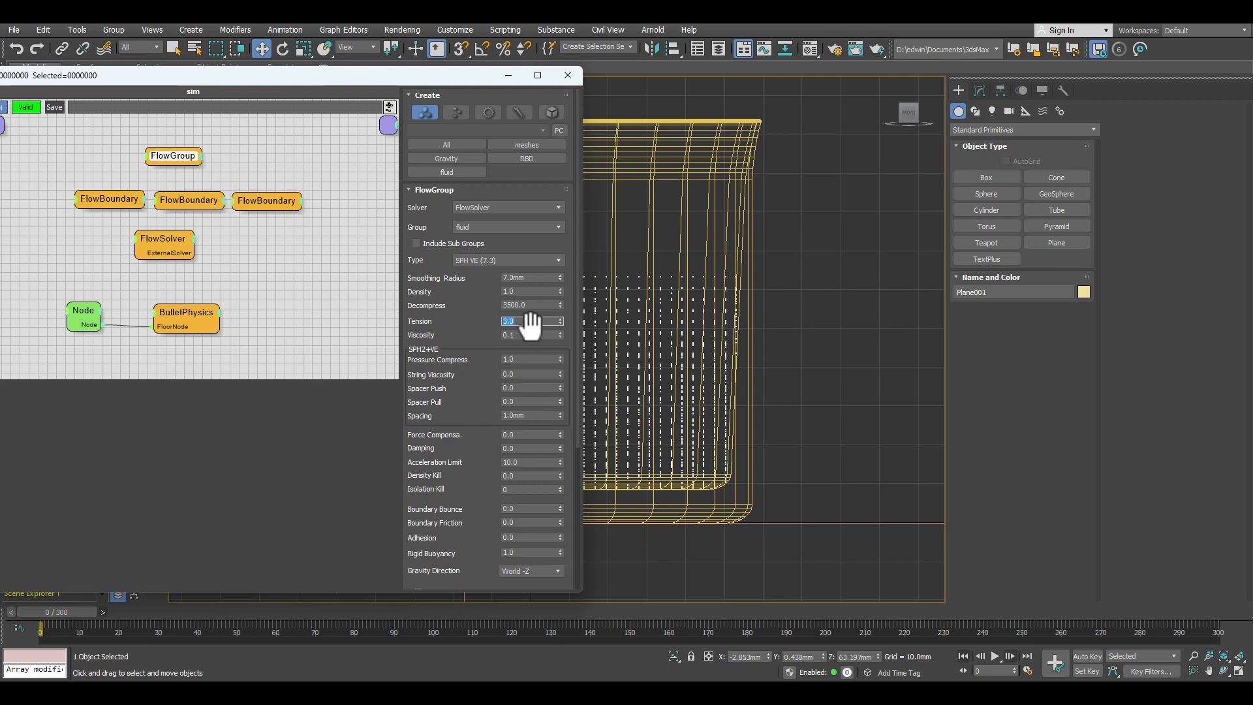
{"action": "key", "text": "Return"}
{"action": "left_click", "coordinate": [522, 334]}
{"action": "type", "text": "3"}
{"action": "key", "text": "Return"}
Step: Set the FlowGroup's Acceleration Limit to 200 and its Boundary Friction to 0.1
{"action": "left_click_drag", "start_coordinate": [470, 412], "coordinate": [457, 339]}
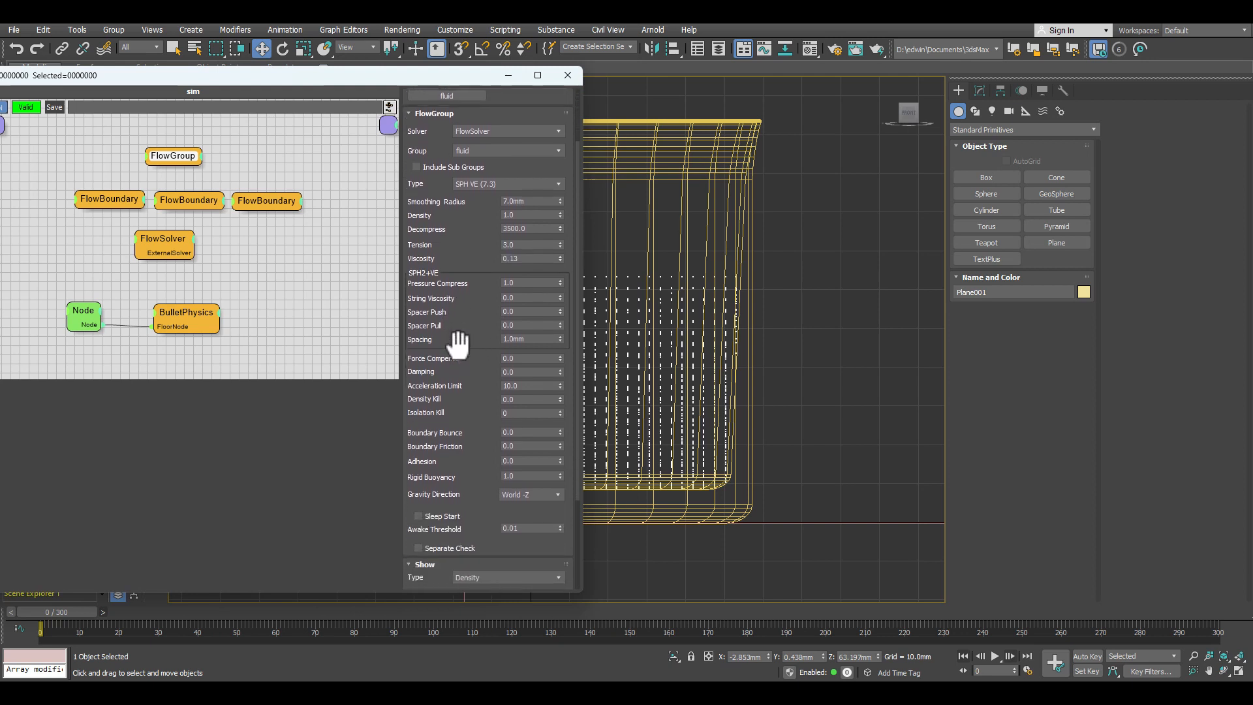
{"action": "left_click", "coordinate": [528, 386]}
{"action": "key", "text": "Return"}
{"action": "left_click", "coordinate": [516, 447]}
{"action": "key", "text": "BackSpace"}
{"action": "type", "text": "1"}
{"action": "key", "text": "Return"}
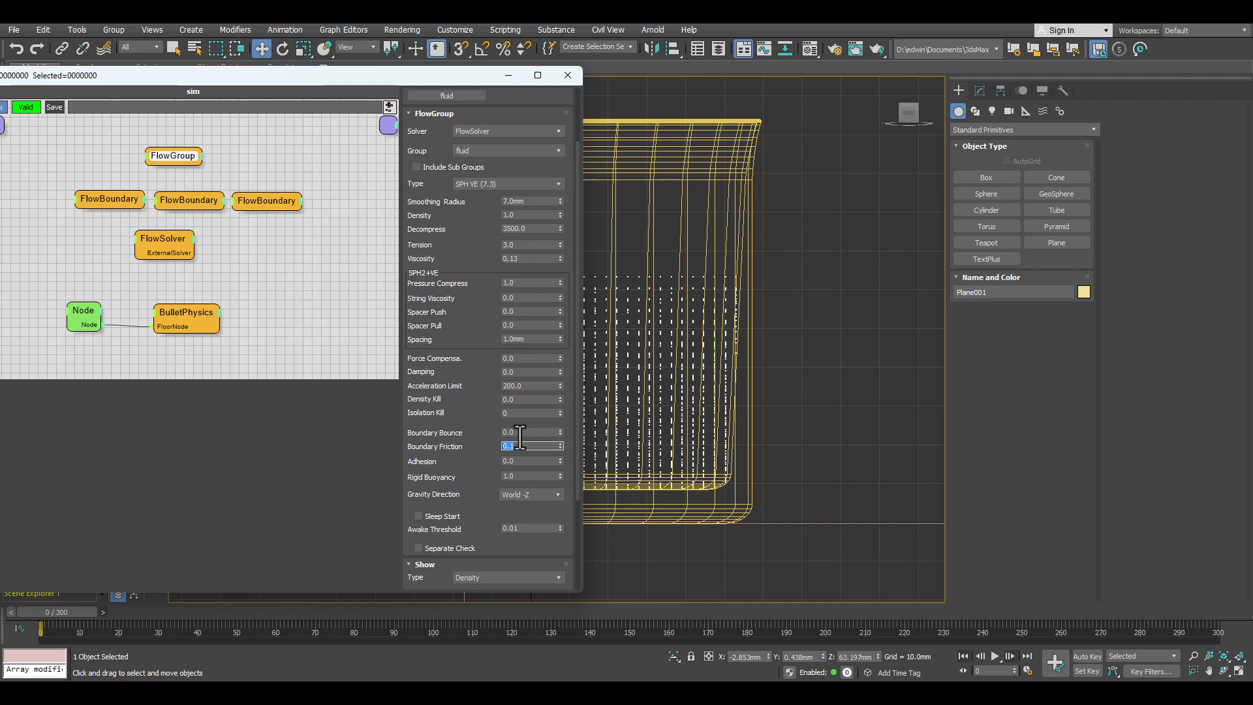
Step: Reset the simulation to frame 0 and play it to about frame 31 to check the fluid level in the cup
{"action": "left_click_drag", "start_coordinate": [345, 77], "coordinate": [0, 91]}
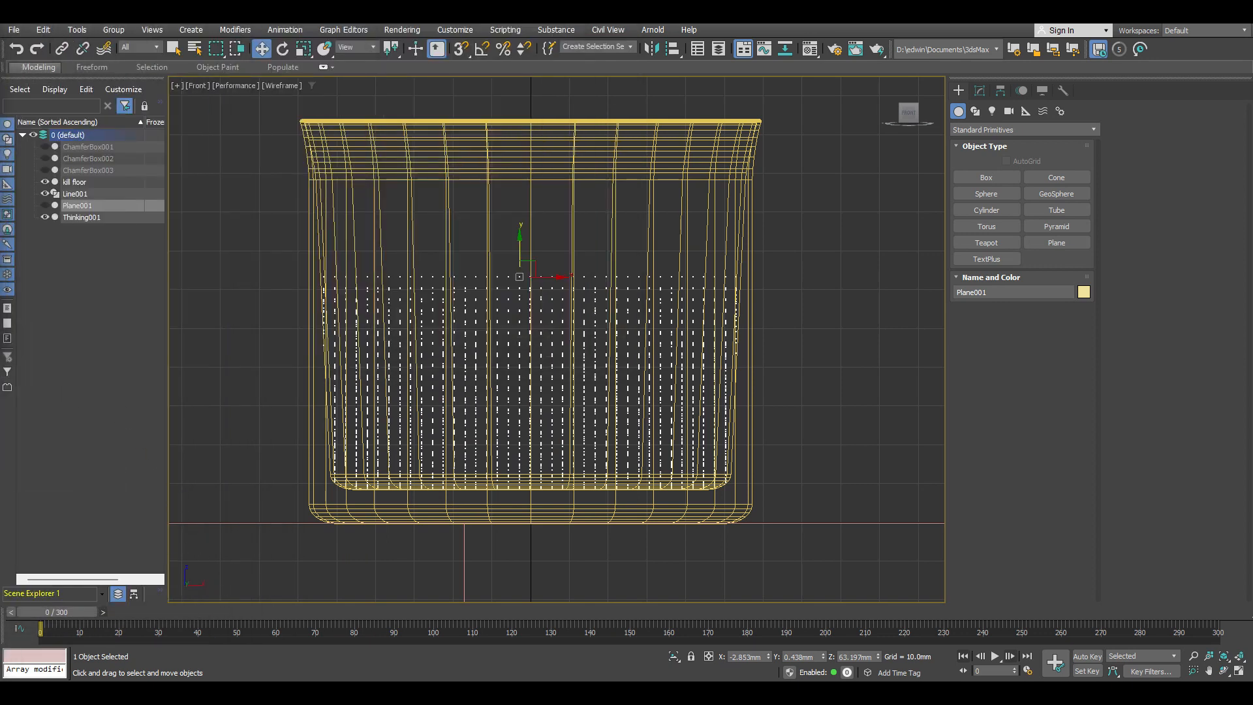
{"action": "left_click", "coordinate": [14, 611]}
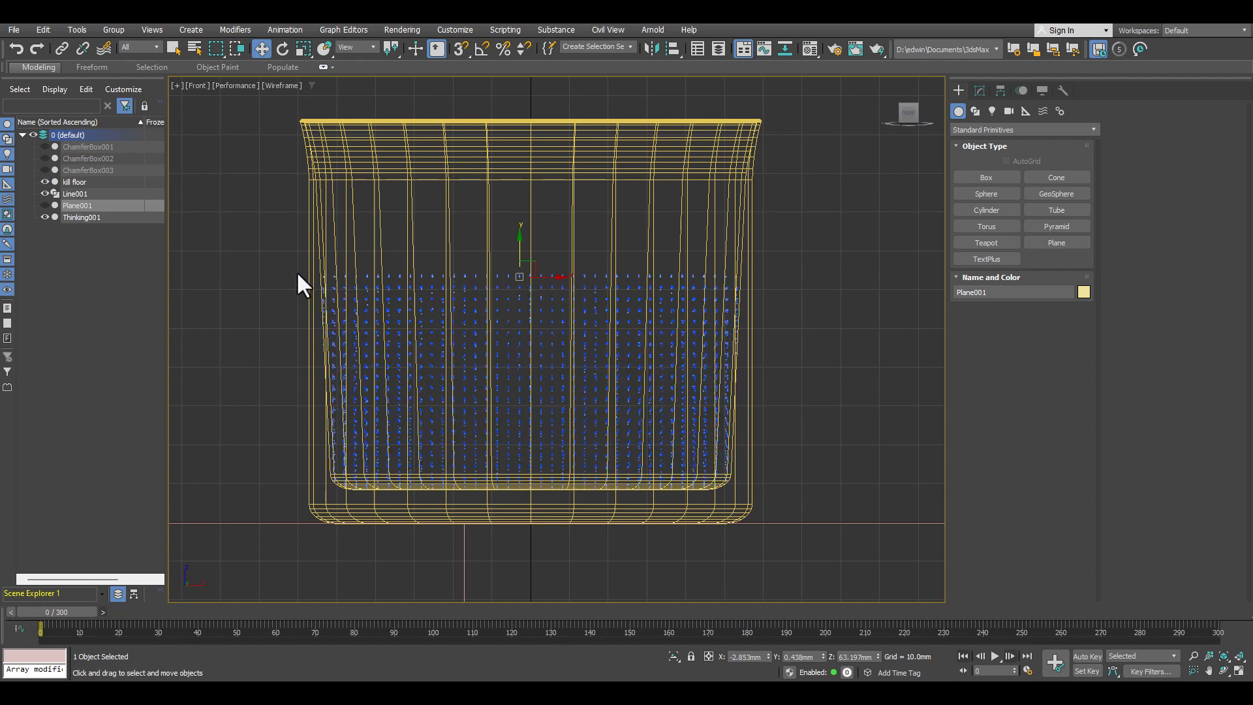
{"action": "left_click_drag", "start_coordinate": [0, 91], "coordinate": [0, 83]}
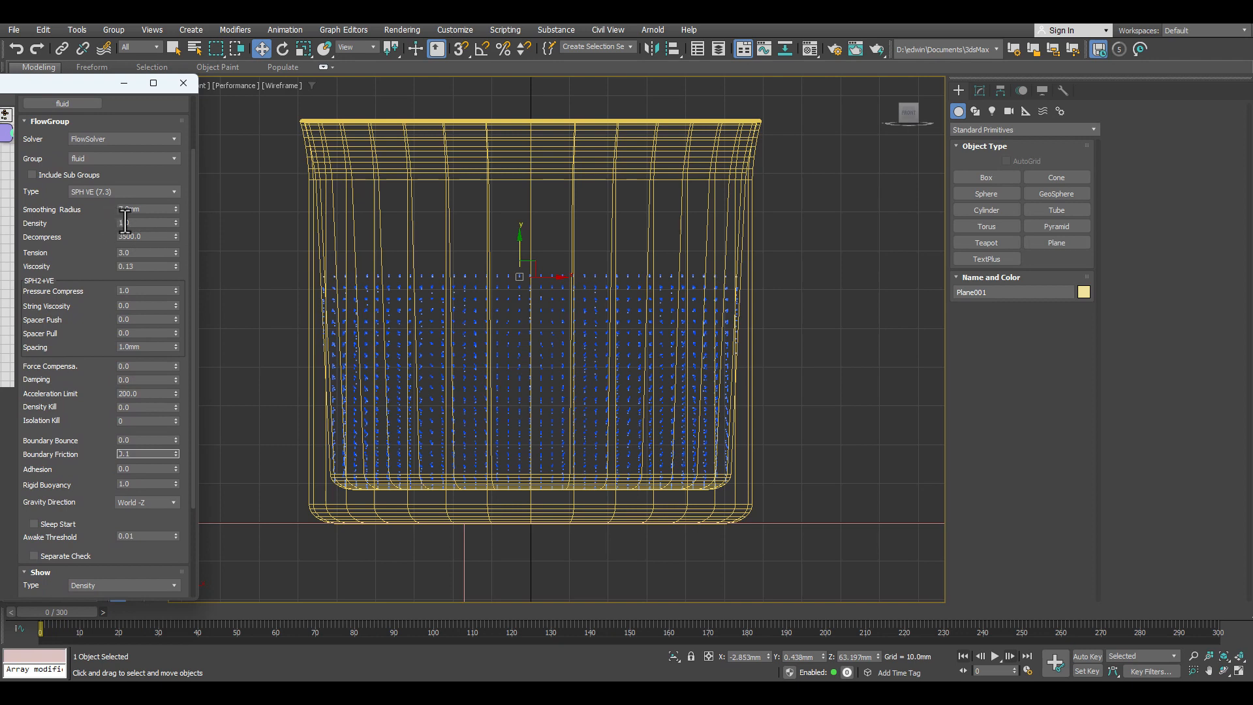
{"action": "left_click", "coordinate": [994, 656]}
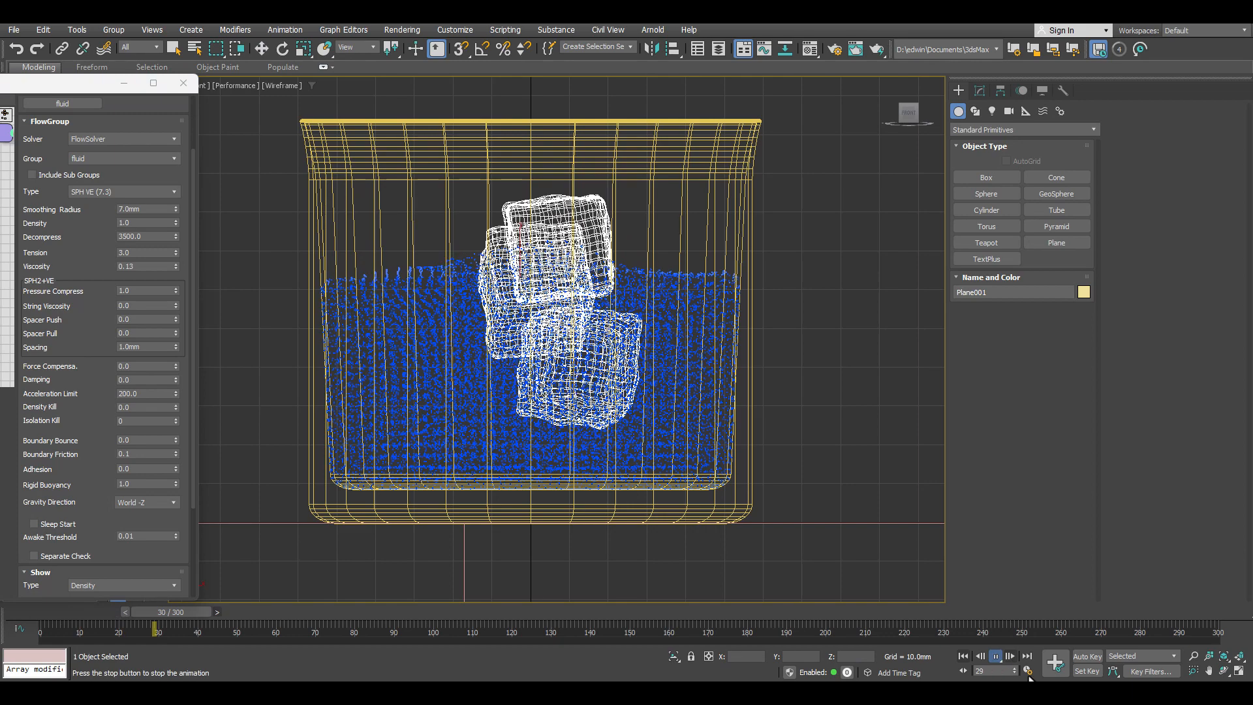
{"action": "left_click", "coordinate": [996, 655]}
{"action": "key", "text": "w"}
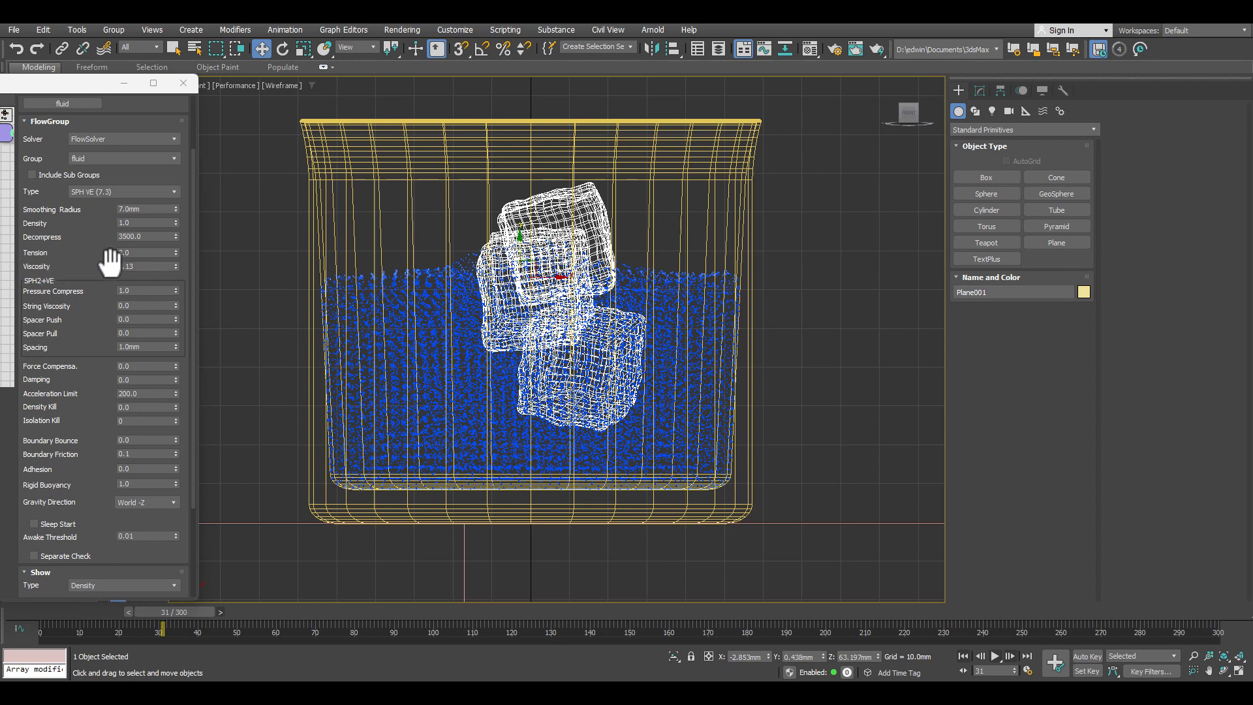
Step: Set the FlowGroup's Density to 1.3 and return to frame 0
{"action": "double_click", "coordinate": [134, 222]}
{"action": "type", "text": "1.3"}
{"action": "key", "text": "Return"}
{"action": "left_click", "coordinate": [964, 655]}
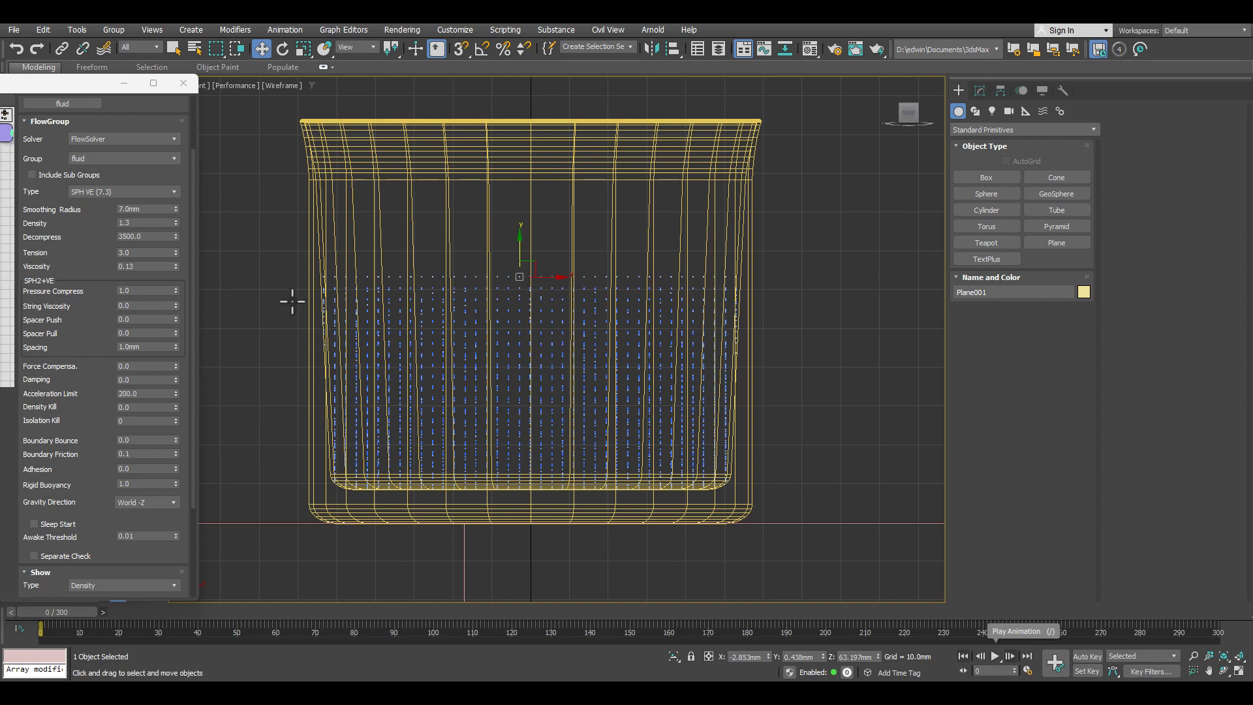
Step: Set the FlowGroup's Density to 1.2 and run the simulation to frame 30
{"action": "double_click", "coordinate": [138, 223]}
{"action": "left_click", "coordinate": [1010, 655]}
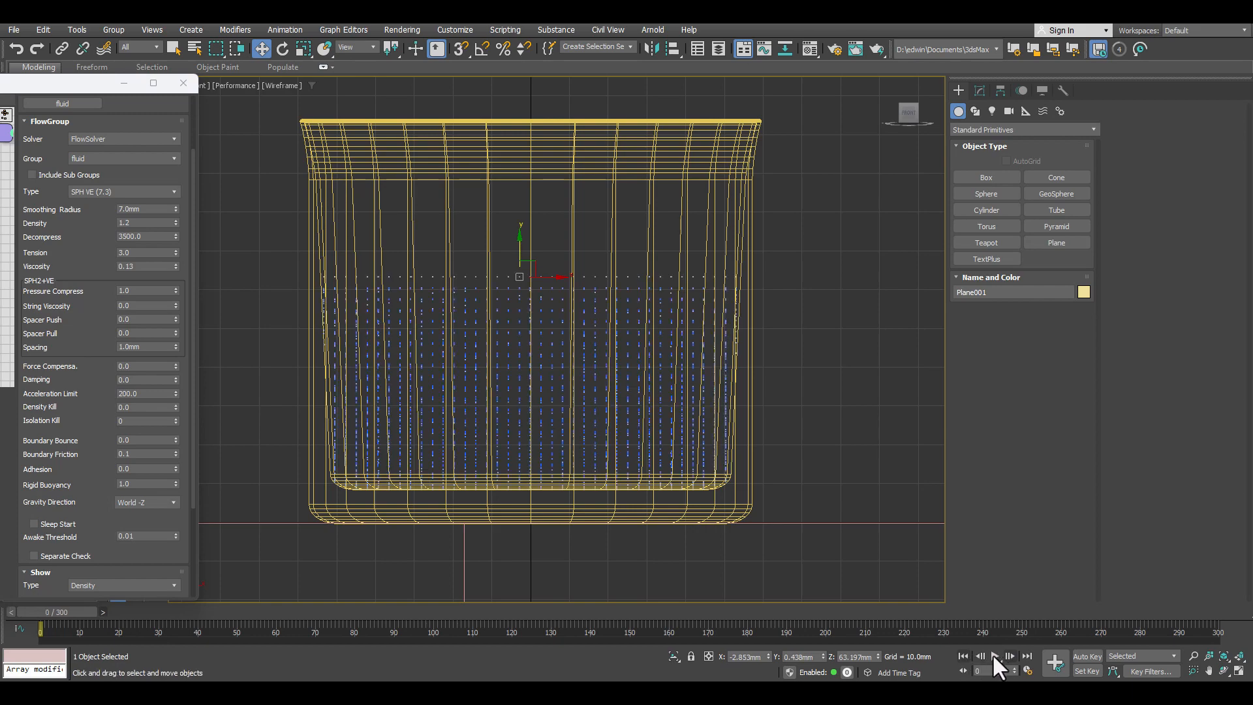
{"action": "left_click", "coordinate": [995, 656]}
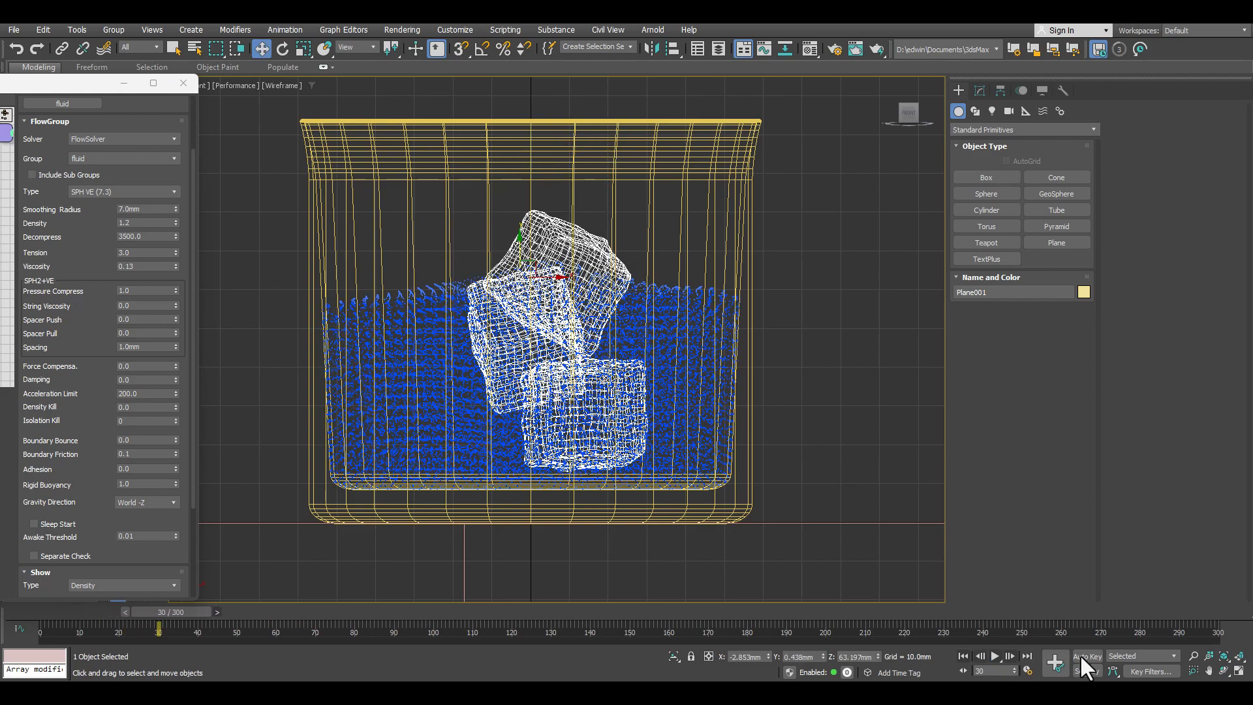
{"action": "left_click", "coordinate": [996, 656]}
Step: Show all four viewports, look down into the cup in the perspective view, and play the simulation on to frame 37
{"action": "left_click", "coordinate": [1239, 671]}
{"action": "middle_click_drag", "start_coordinate": [765, 412], "coordinate": [734, 472], "text": "alt"}
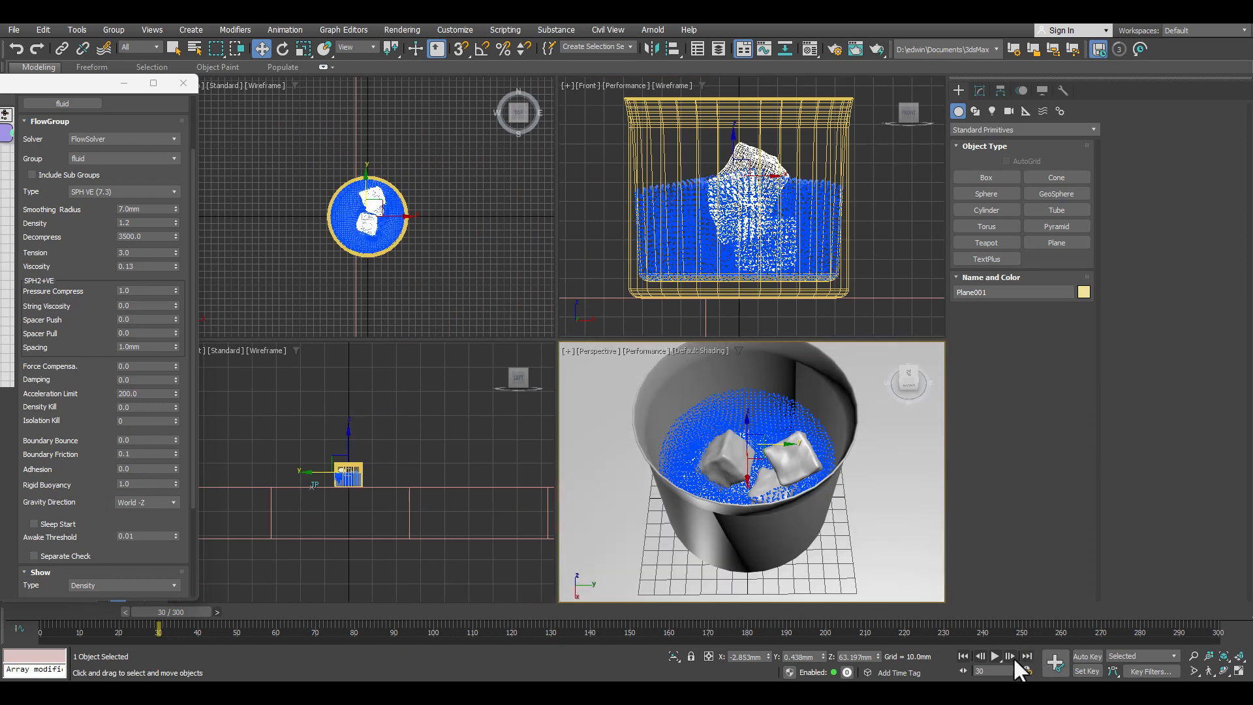
{"action": "left_click", "coordinate": [993, 656]}
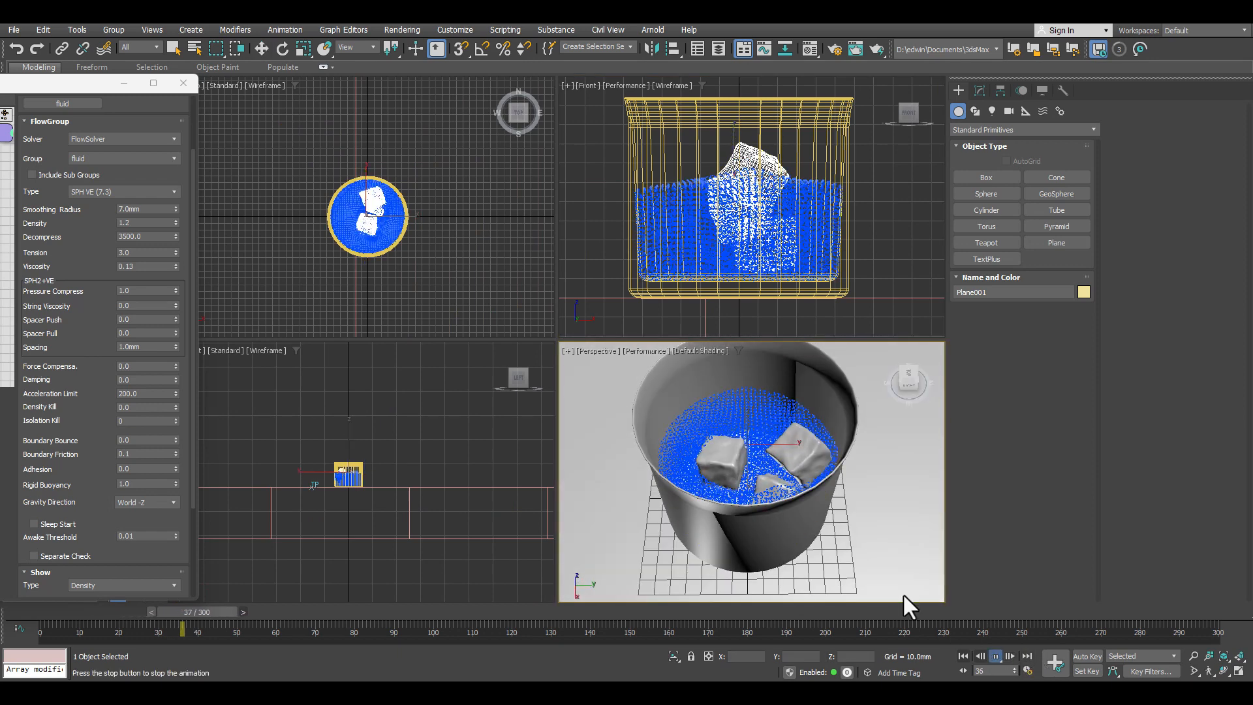
{"action": "key", "text": "w"}
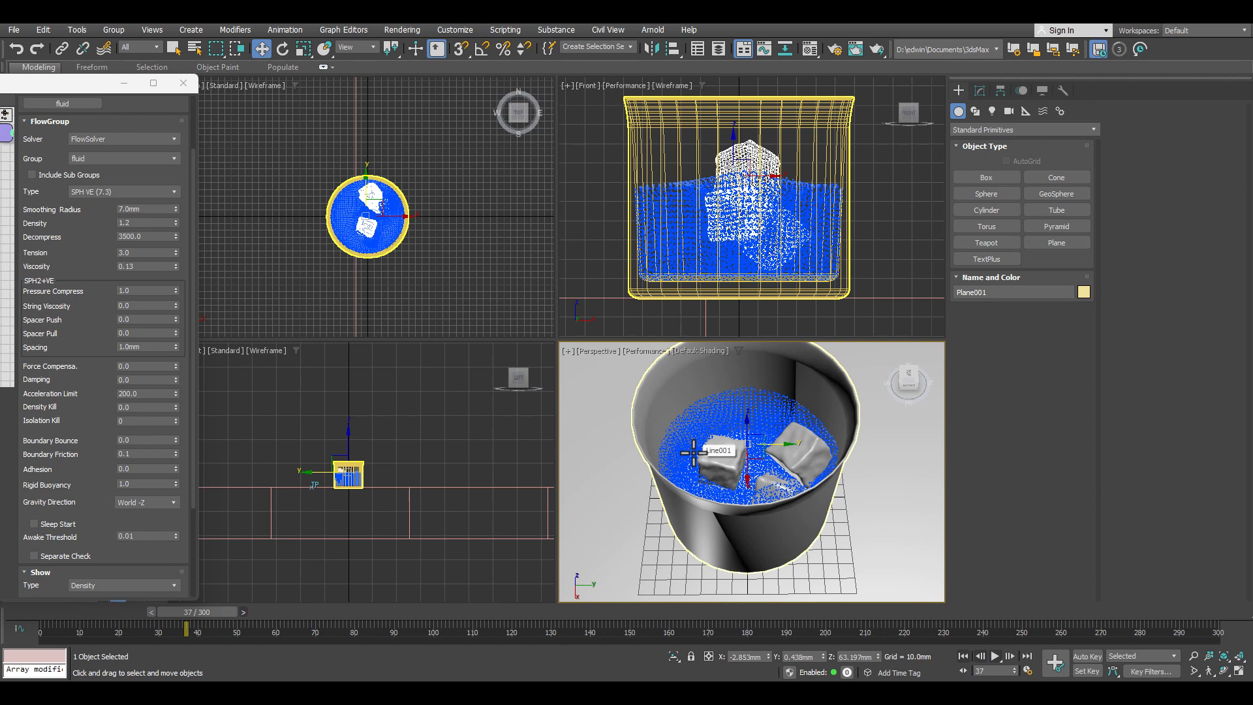
{"action": "left_click", "coordinate": [693, 451]}
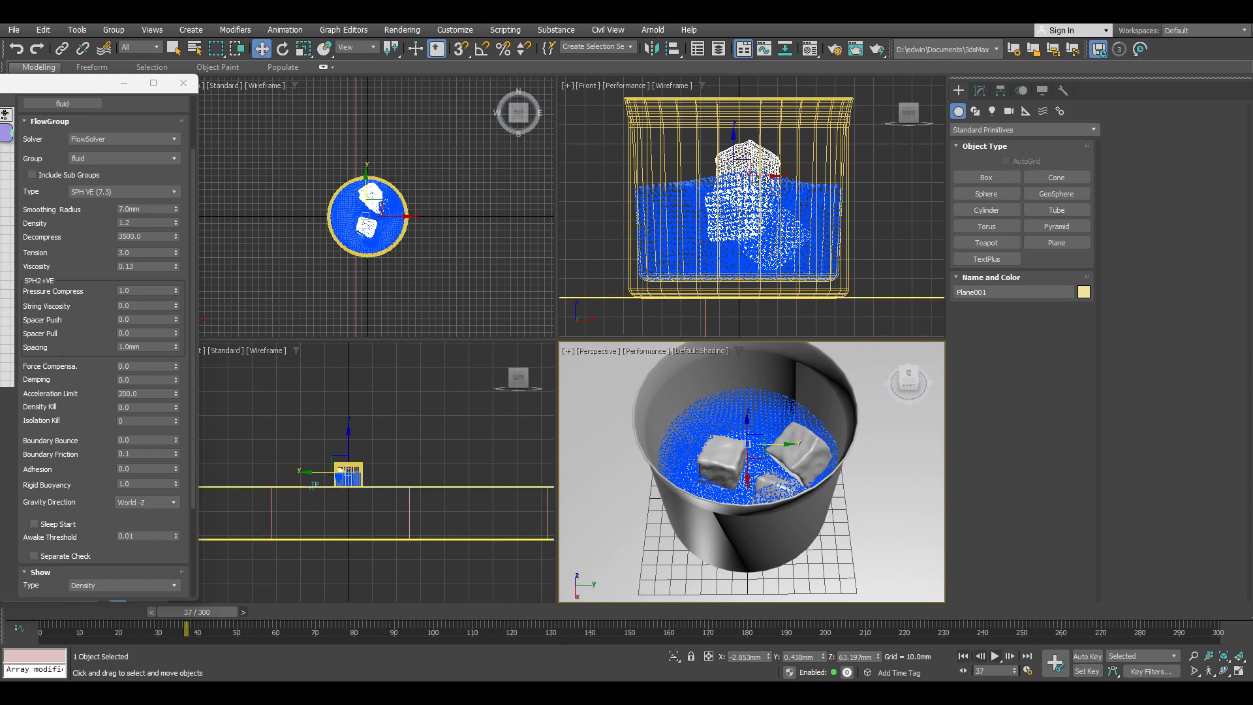
Step: Set the Mass operator in the create dynamic set to 2500 and return to frame 0
{"action": "left_click_drag", "start_coordinate": [0, 83], "coordinate": [355, 120]}
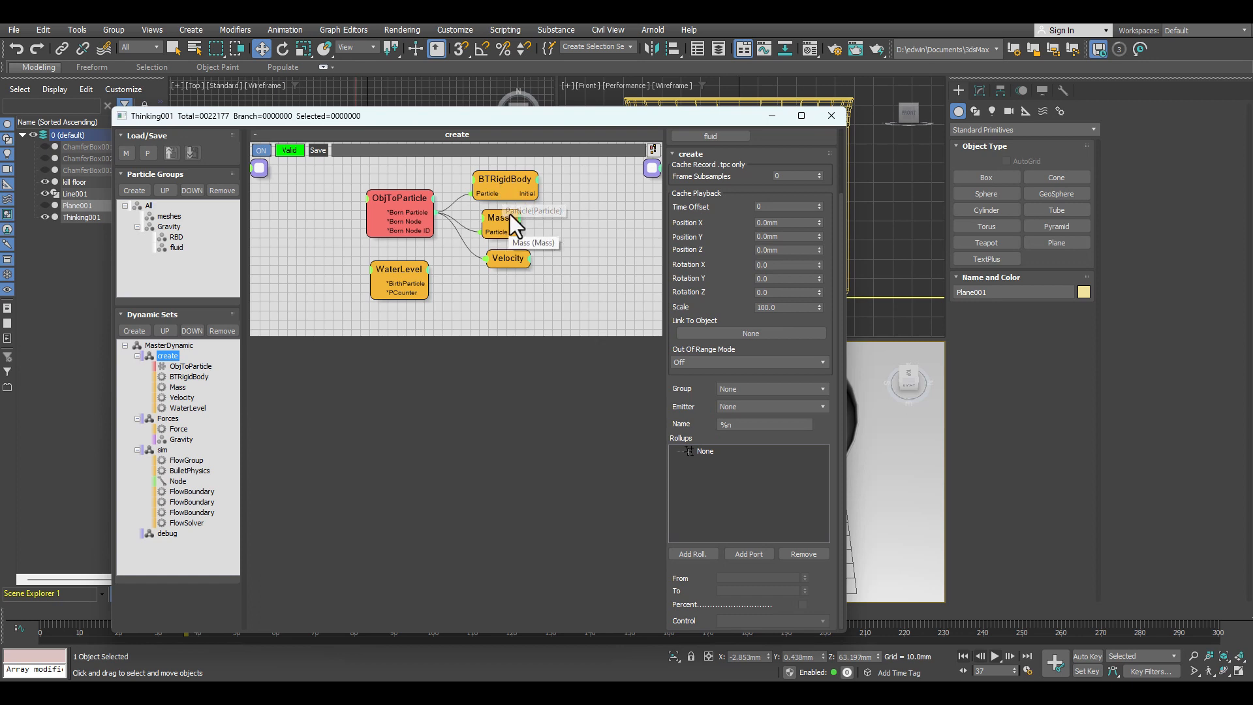
{"action": "left_click", "coordinate": [510, 220]}
{"action": "double_click", "coordinate": [776, 244]}
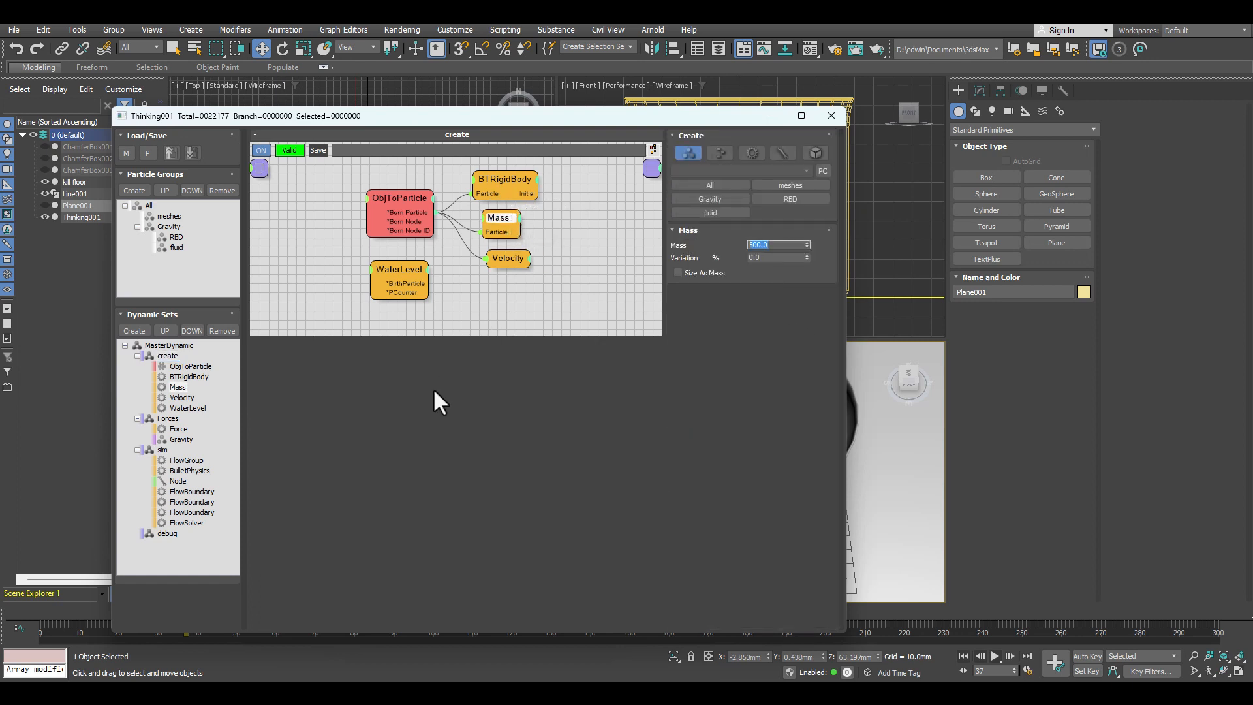
{"action": "type", "text": "2500"}
{"action": "key", "text": "Return"}
{"action": "left_click_drag", "start_coordinate": [488, 120], "coordinate": [11, 106]}
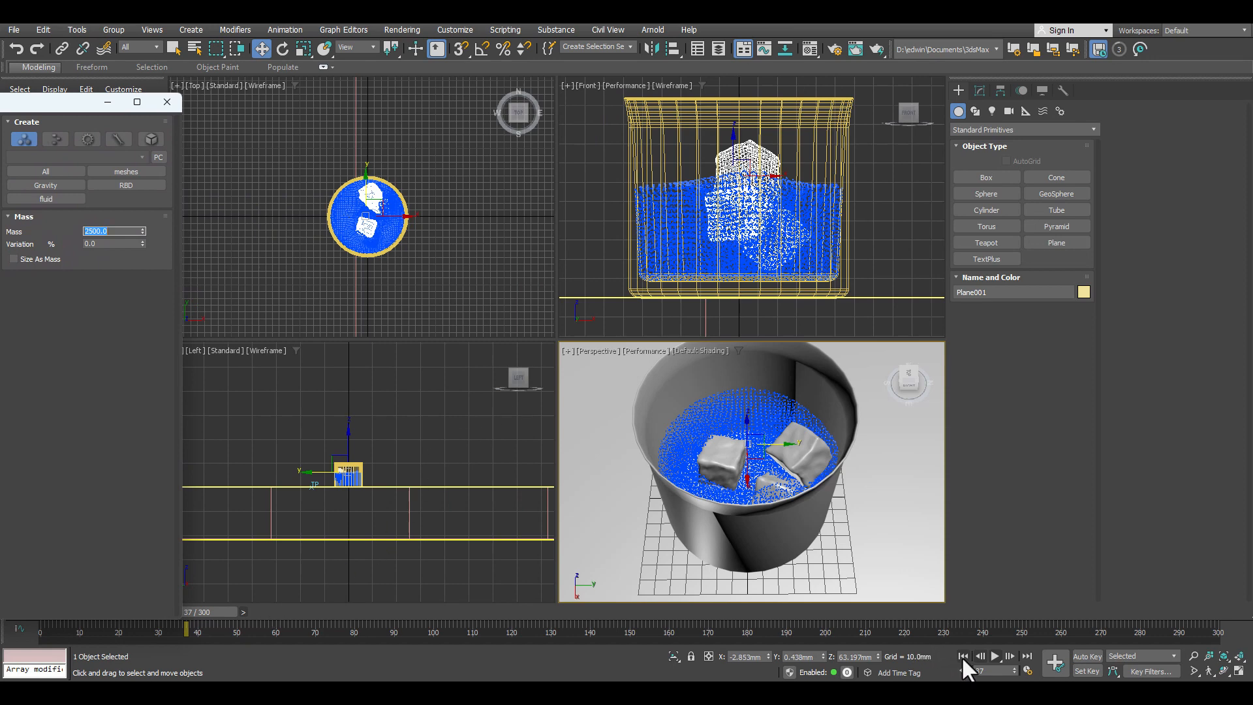
{"action": "left_click", "coordinate": [964, 655]}
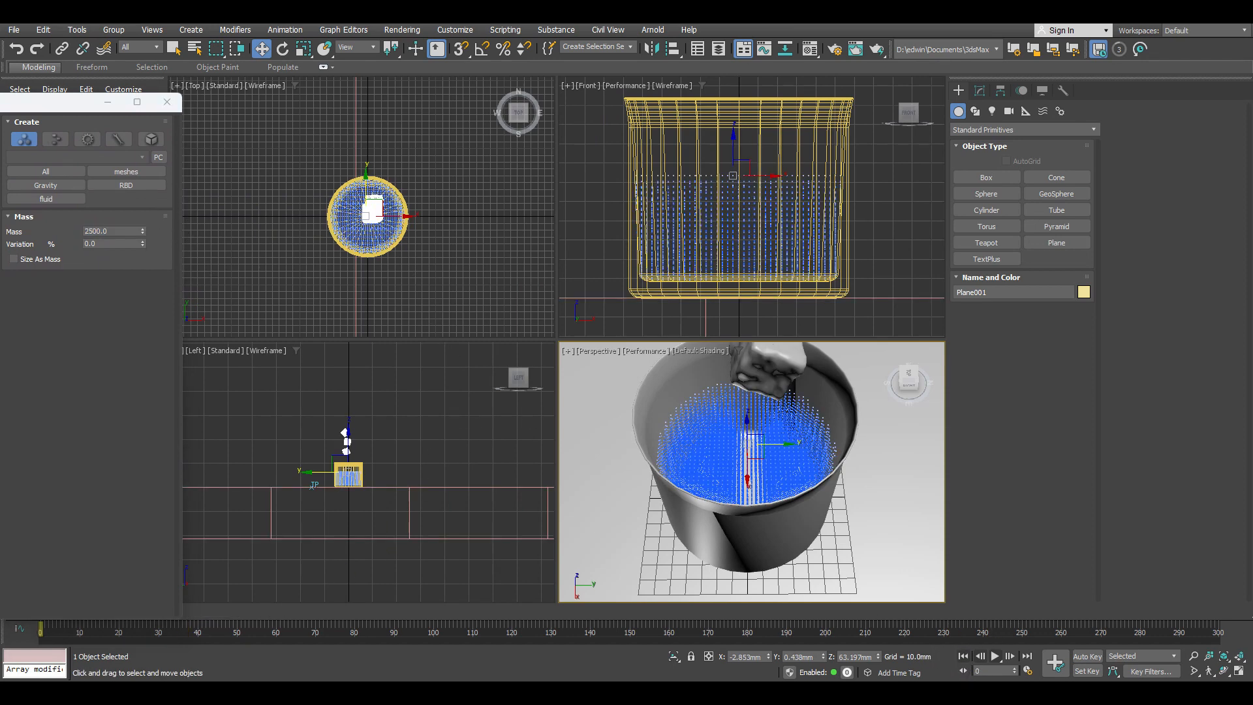
Step: Collapse the create, Forces and sim dynamic sets, and rename the debug dynamic set as surface
{"action": "left_click_drag", "start_coordinate": [0, 105], "coordinate": [464, 89]}
{"action": "left_click", "coordinate": [194, 326]}
{"action": "left_click", "coordinate": [195, 336]}
{"action": "left_click", "coordinate": [195, 347]}
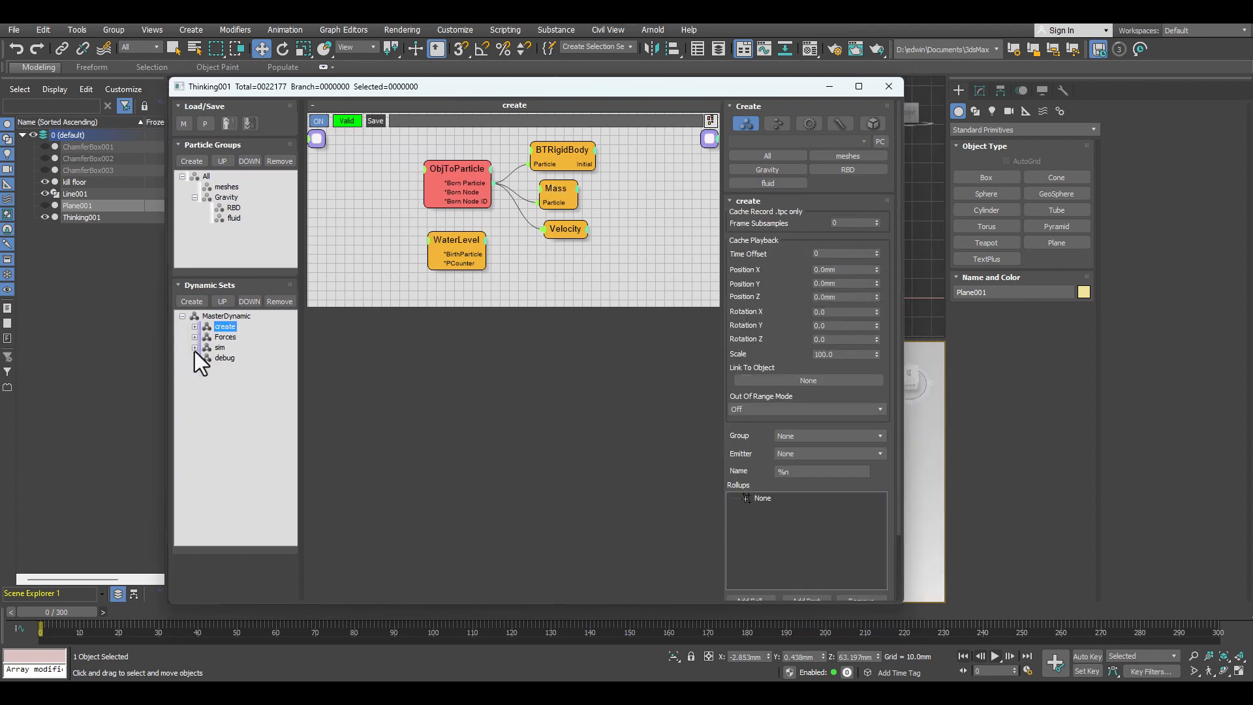
{"action": "left_click", "coordinate": [231, 359]}
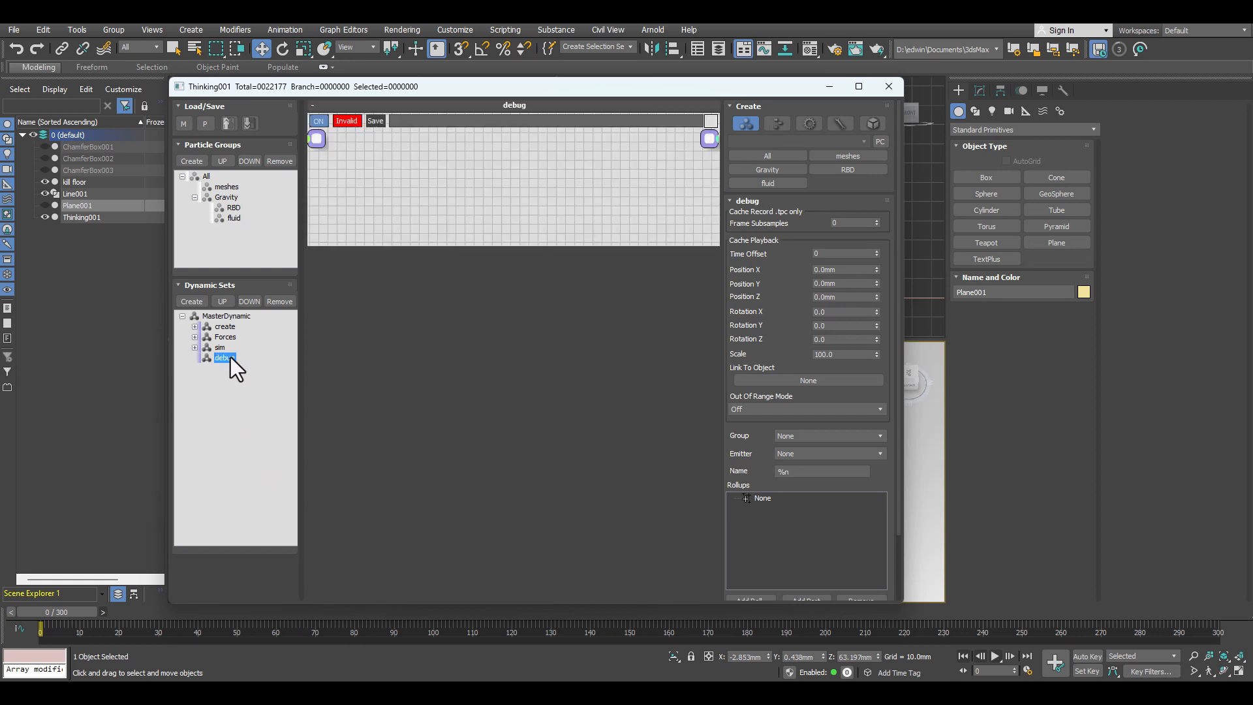
{"action": "left_click", "coordinate": [231, 359]}
{"action": "type", "text": "surface"}
{"action": "key", "text": "Return"}
Step: Add an OpenVDBShape operator to the surface dynamic set and assign it the fluid group
{"action": "right_click", "coordinate": [456, 156]}
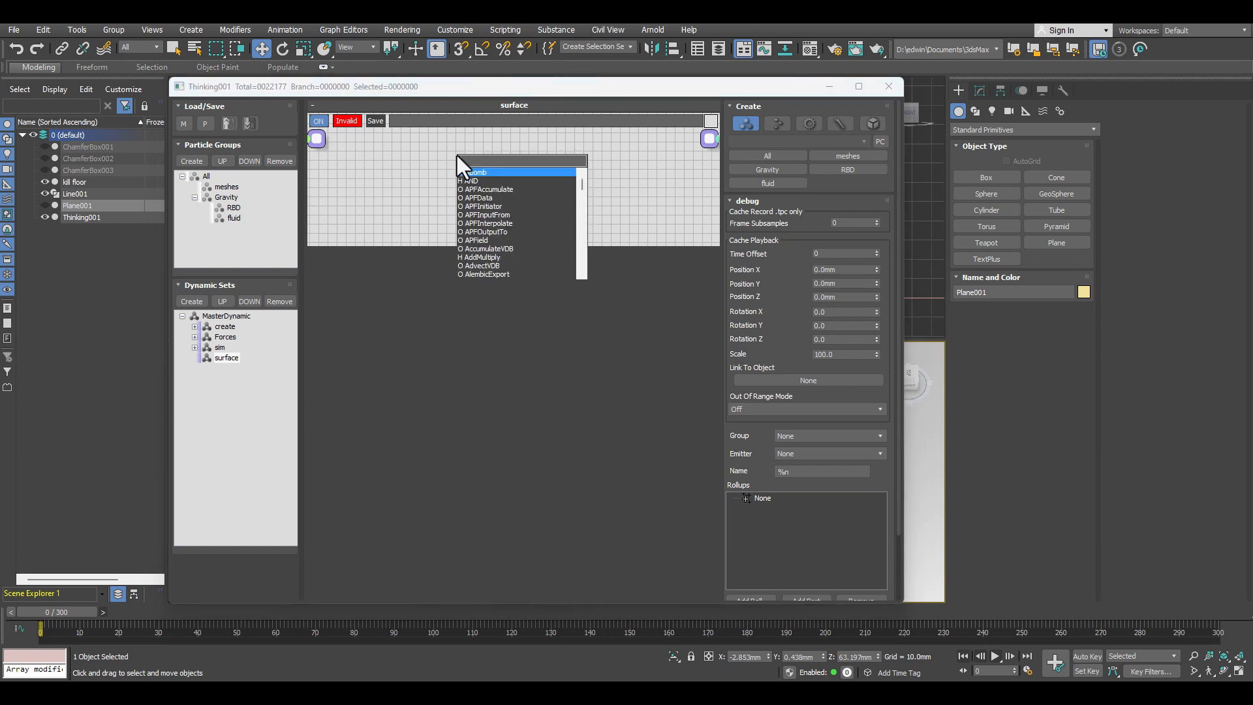
{"action": "type", "text": "op"}
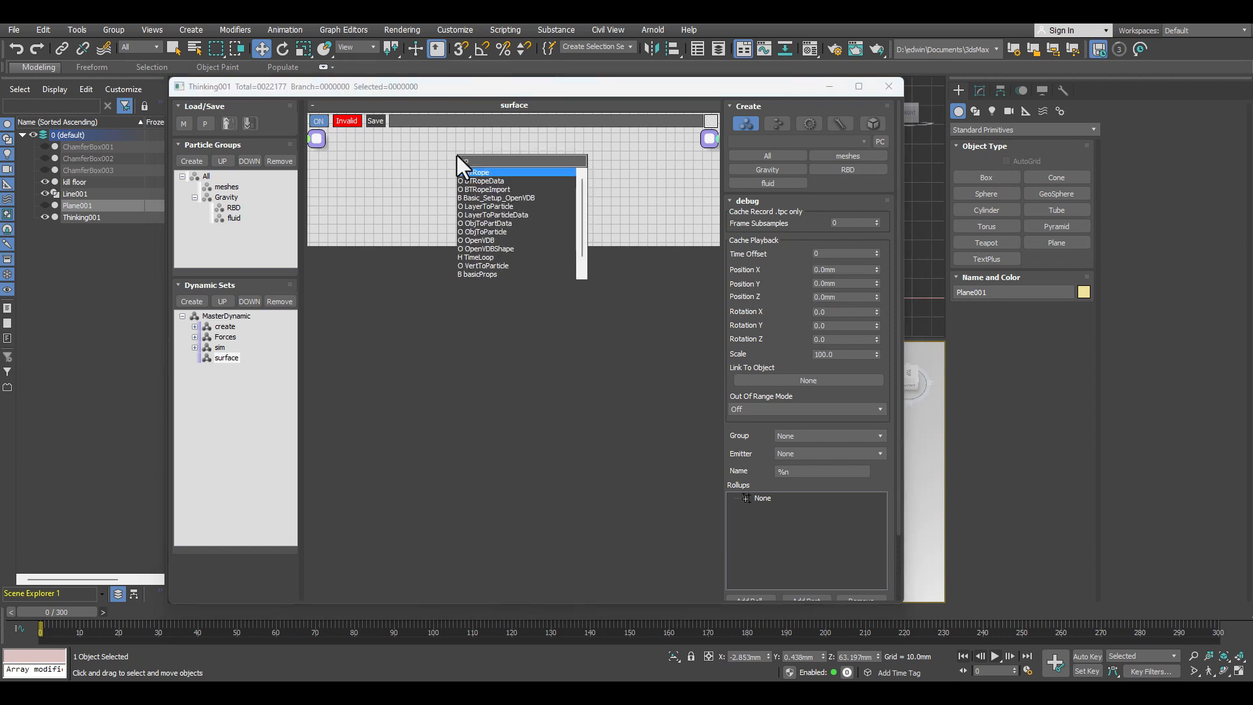
{"action": "type", "text": "en"}
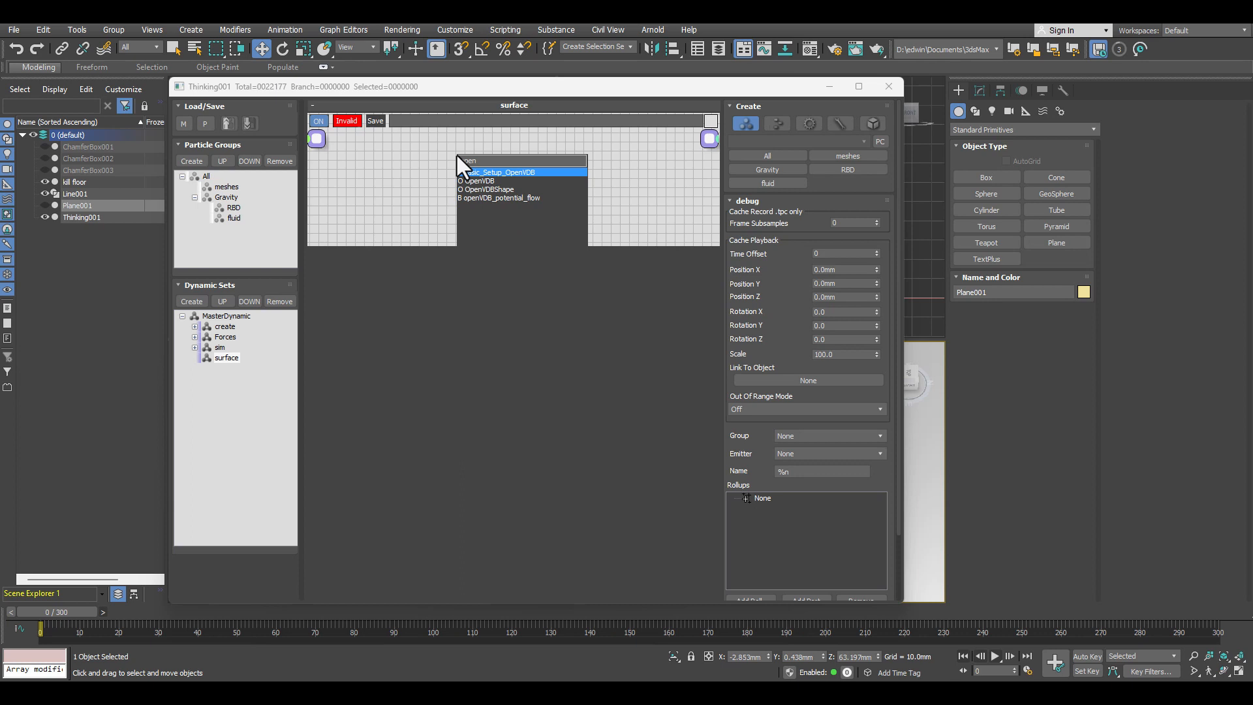
{"action": "left_click", "coordinate": [491, 189]}
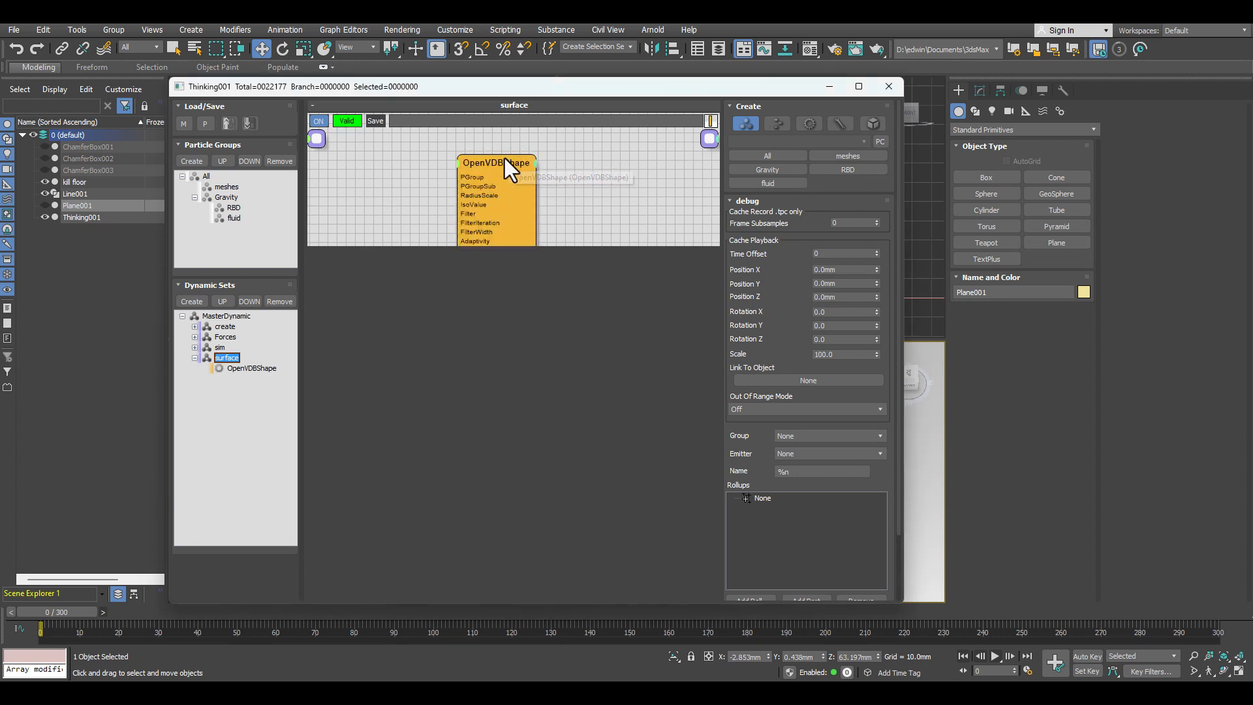
{"action": "left_click", "coordinate": [503, 162]}
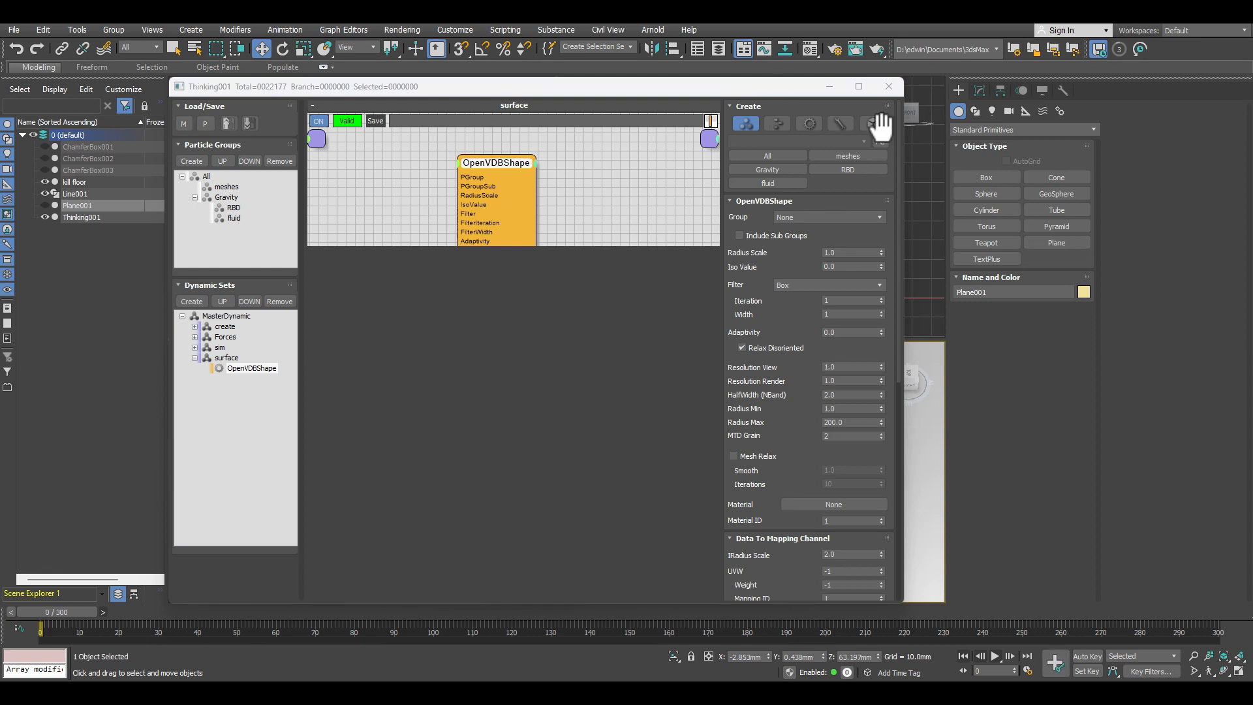
{"action": "left_click", "coordinate": [823, 216]}
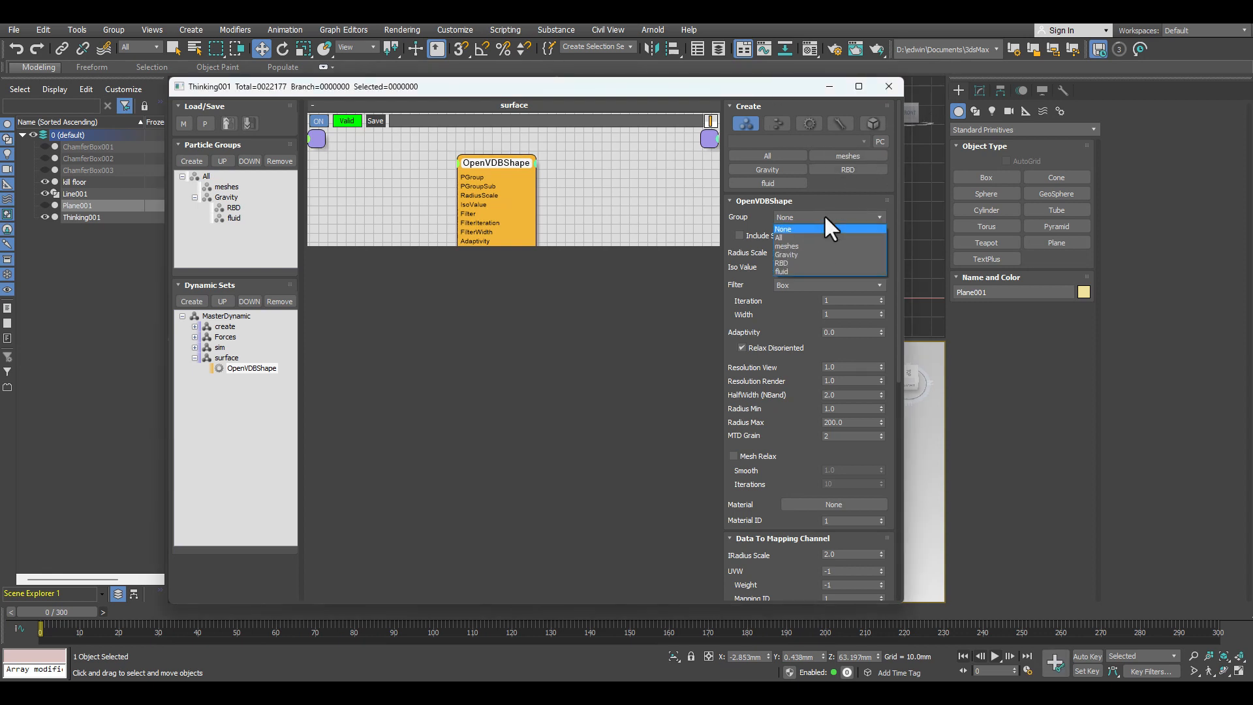
{"action": "left_click", "coordinate": [790, 272]}
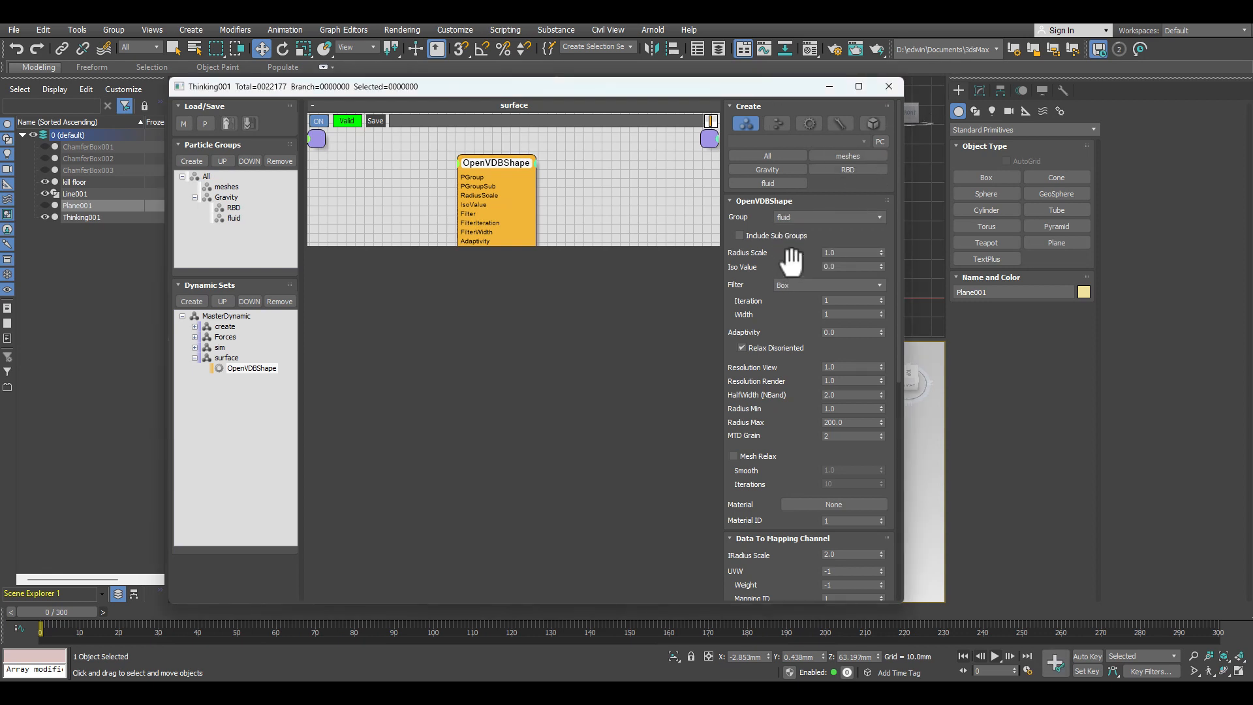
Step: Set the OpenVDBShape's Radius Scale to 6 and Iso Value to -0.9, and enable Mesh Relax
{"action": "double_click", "coordinate": [842, 252]}
{"action": "type", "text": "6"}
{"action": "key", "text": "Return"}
{"action": "double_click", "coordinate": [856, 266]}
{"action": "type", "text": "-0.9"}
{"action": "key", "text": "Return"}
{"action": "left_click", "coordinate": [734, 456]}
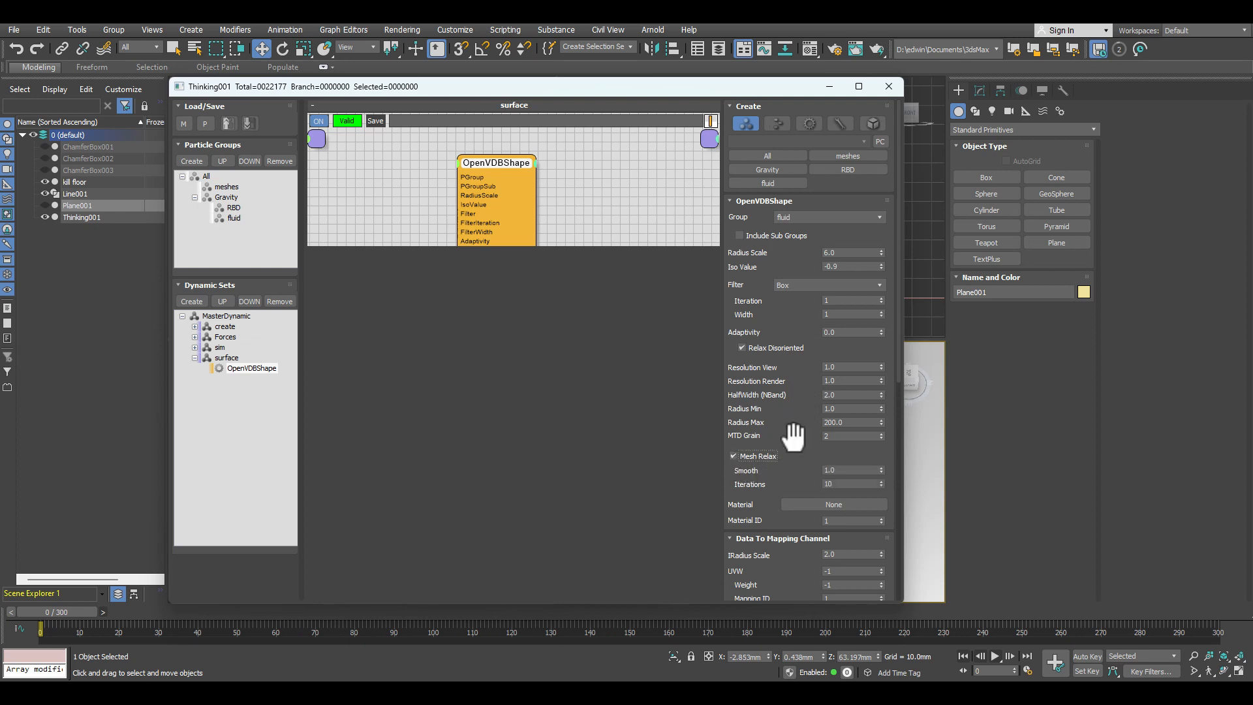
Step: Set the OpenVDBShape's view and render resolutions to 0.6 and its HalfWidth to 4, and refresh the fluid mesh at frame 0
{"action": "left_click", "coordinate": [841, 367]}
{"action": "type", "text": "0.6"}
{"action": "key", "text": "Tab"}
{"action": "type", "text": "0.6"}
{"action": "key", "text": "Return"}
{"action": "left_click", "coordinate": [844, 396]}
{"action": "left_click_drag", "start_coordinate": [658, 91], "coordinate": [213, 68]}
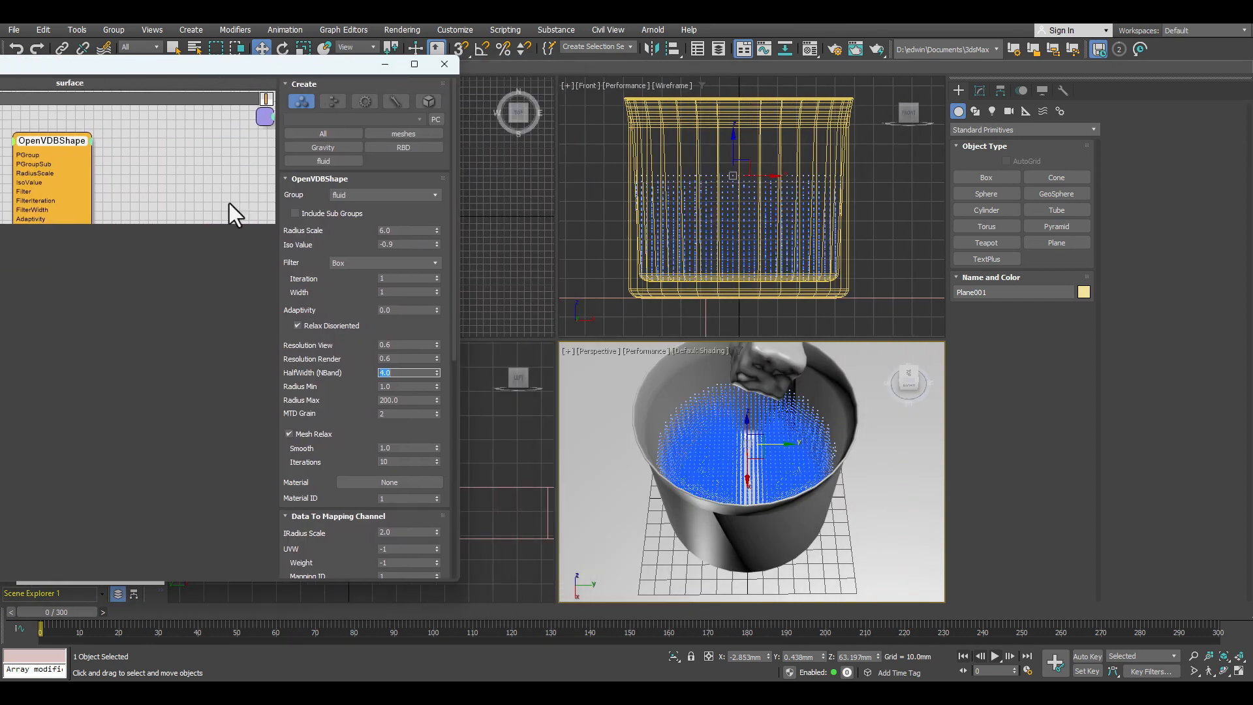
{"action": "left_click", "coordinate": [101, 612]}
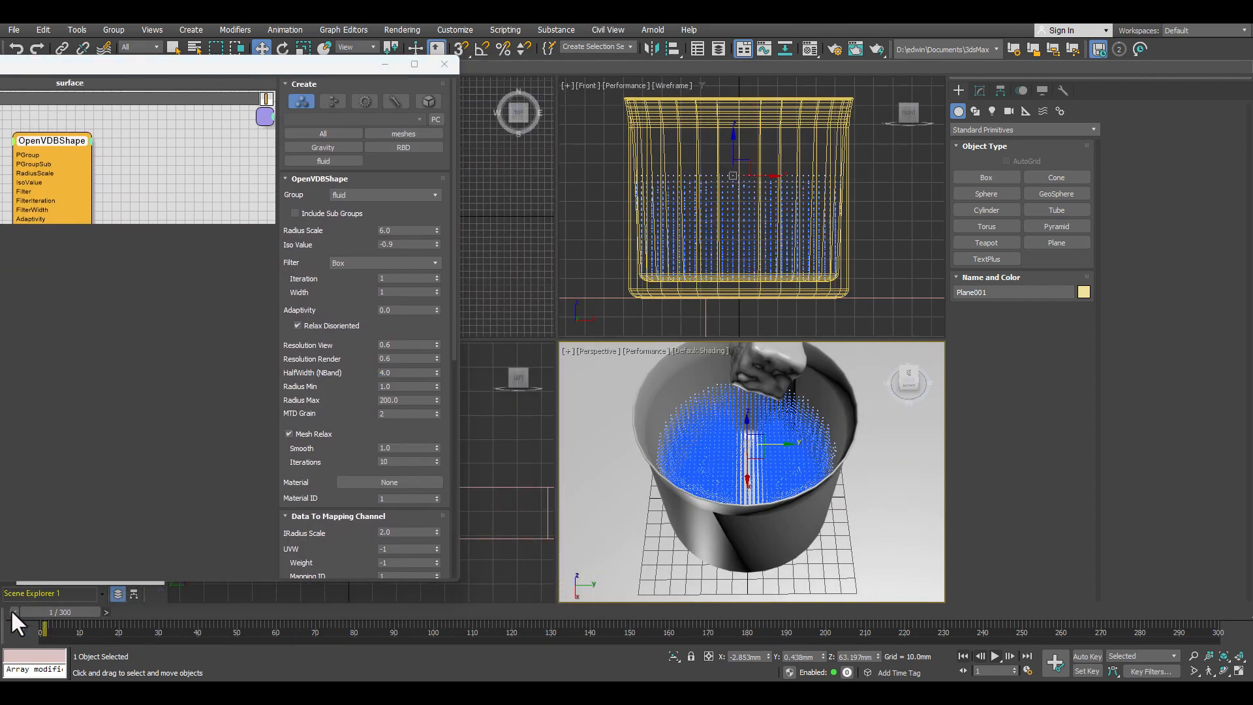
{"action": "left_click", "coordinate": [11, 612]}
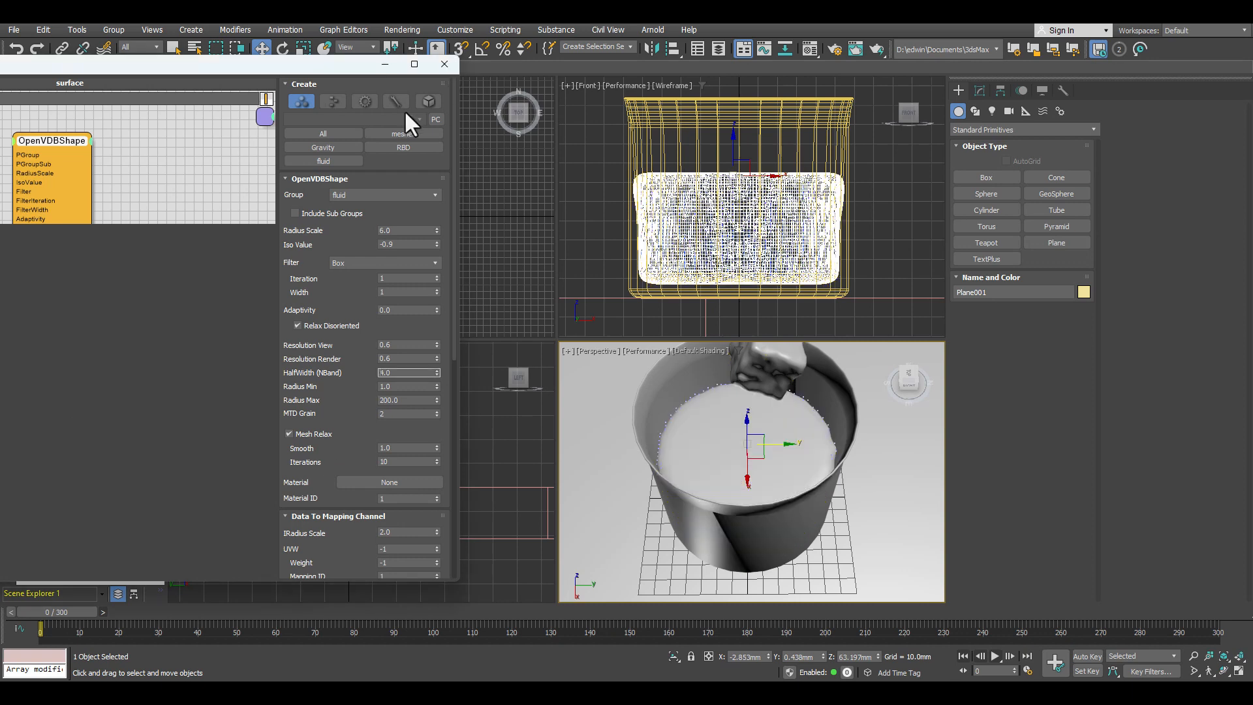
Step: Set the MasterDynamic's viewport particle display to None
{"action": "left_click", "coordinate": [325, 131]}
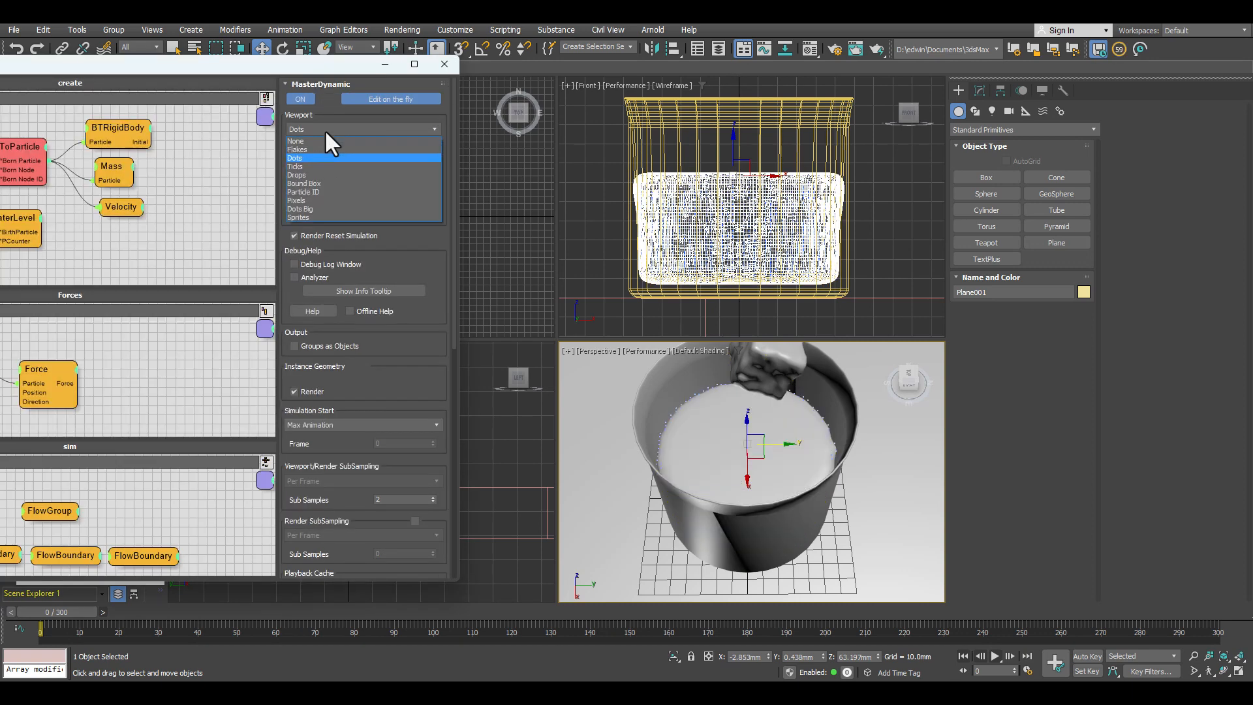
{"action": "left_click", "coordinate": [308, 140]}
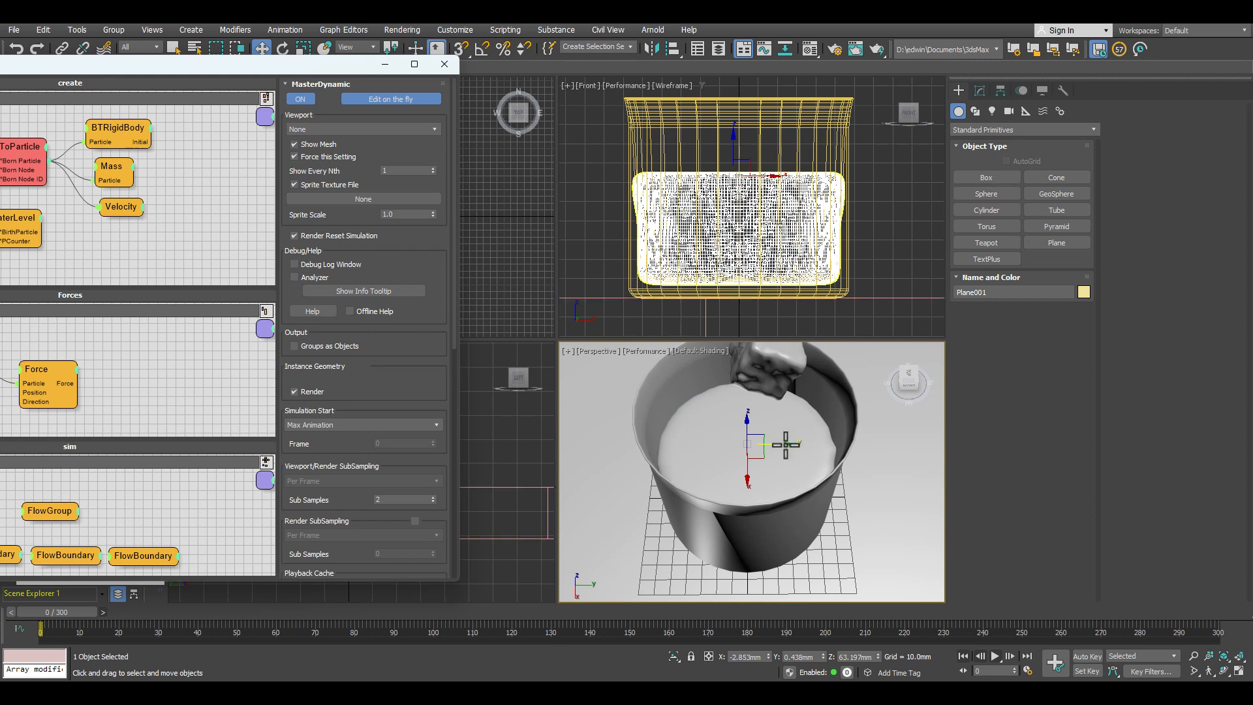
Step: Frame the cup and falling cubes in perspective, play the meshed simulation to frame 71, and return to frame 0
{"action": "scroll", "coordinate": [916, 539], "scroll_direction": "down", "scroll_amount": 4}
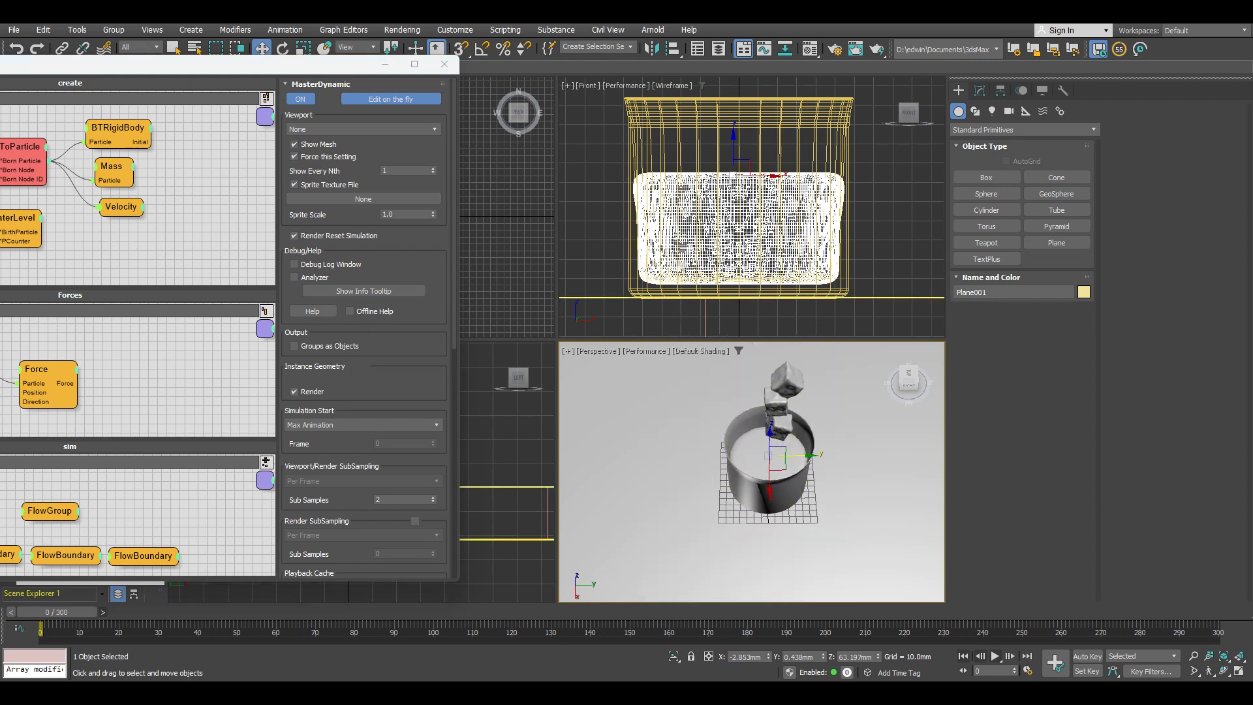
{"action": "left_click", "coordinate": [1194, 656]}
{"action": "left_click_drag", "start_coordinate": [825, 559], "coordinate": [757, 491]}
{"action": "scroll", "coordinate": [762, 487], "scroll_direction": "up", "scroll_amount": 2}
{"action": "middle_click_drag", "start_coordinate": [763, 463], "coordinate": [788, 513], "text": "alt"}
{"action": "left_click", "coordinate": [991, 654]}
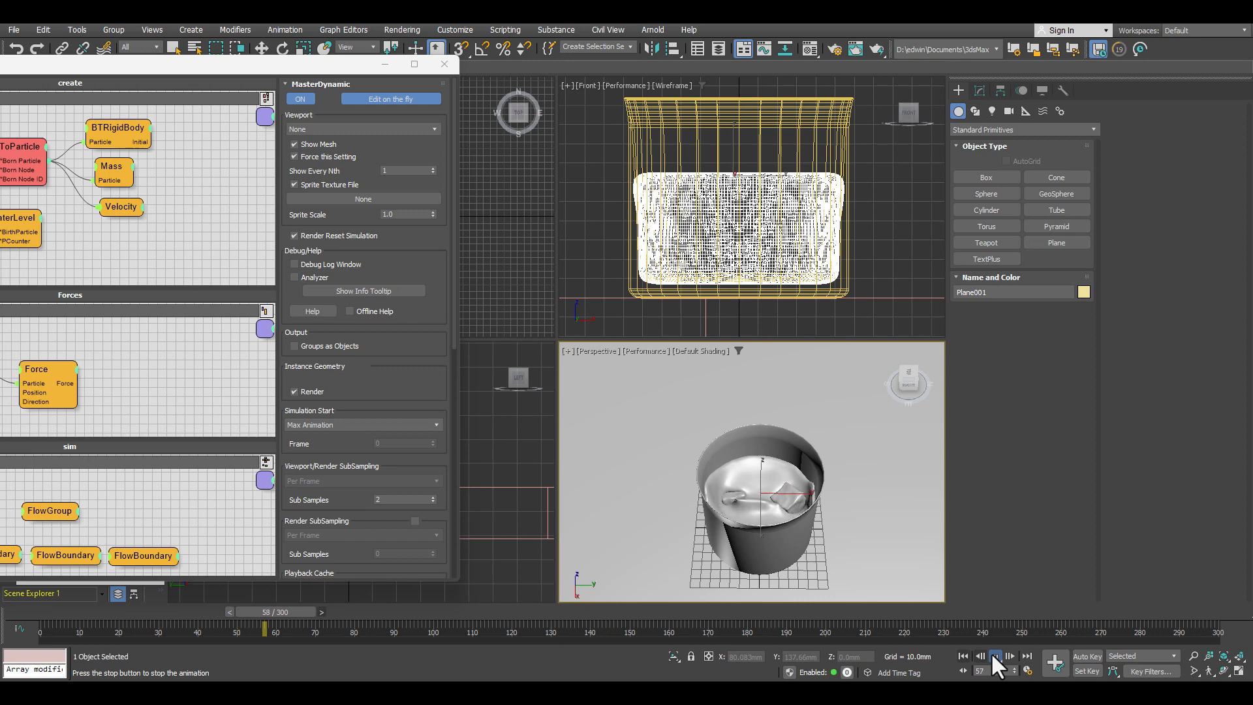
{"action": "key", "text": "alt+z"}
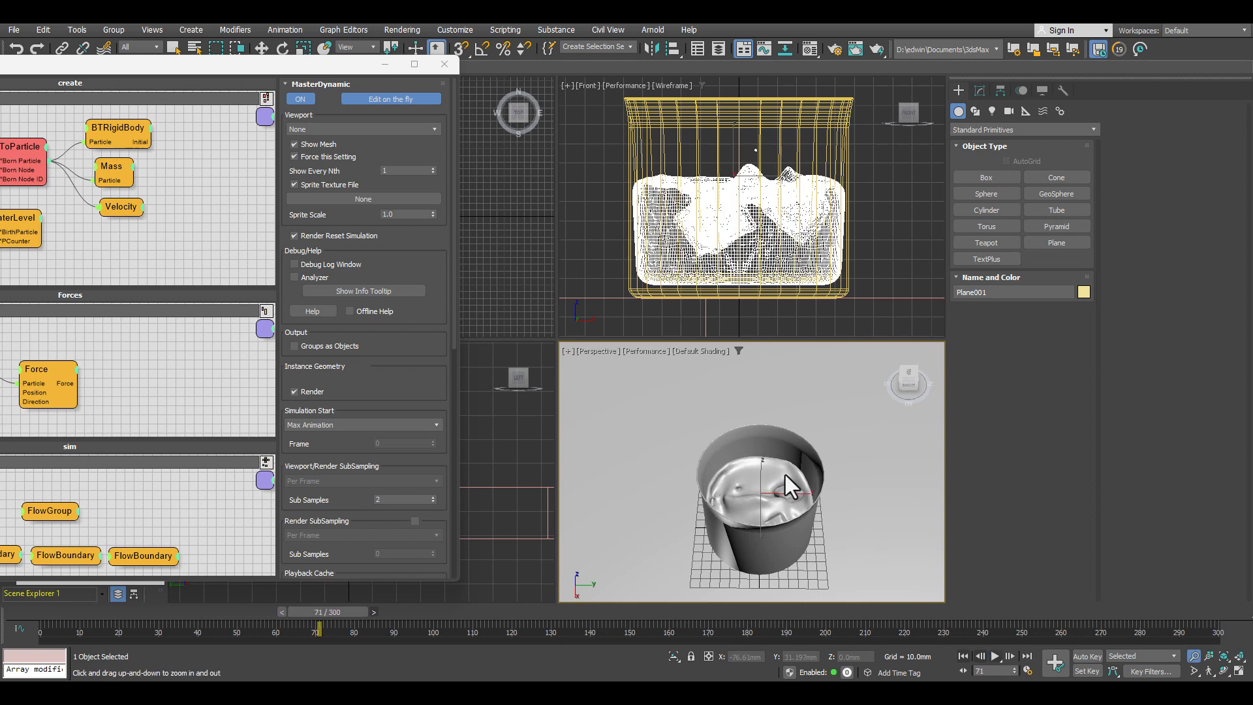
{"action": "left_click", "coordinate": [964, 656]}
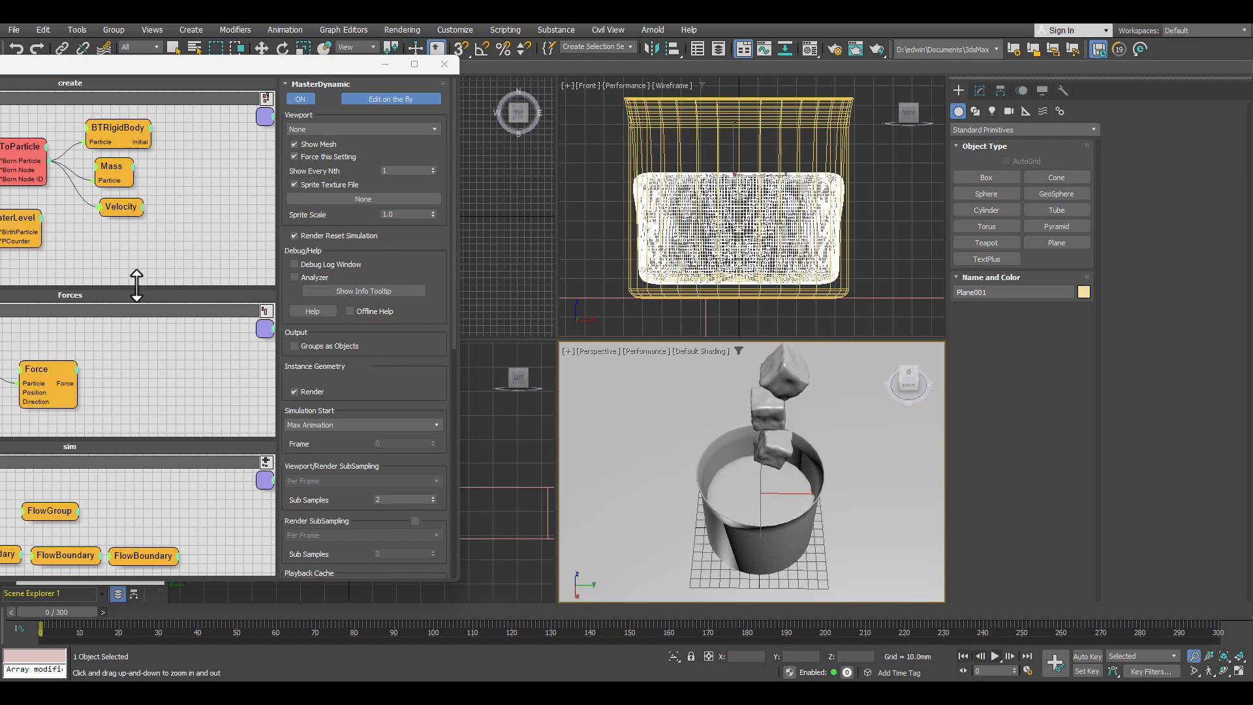
Step: Set the FlowGroup's Density to 1.0 in the sim dynamic set and play the simulation from frame 0 to frame 47
{"action": "left_click", "coordinate": [0, 299]}
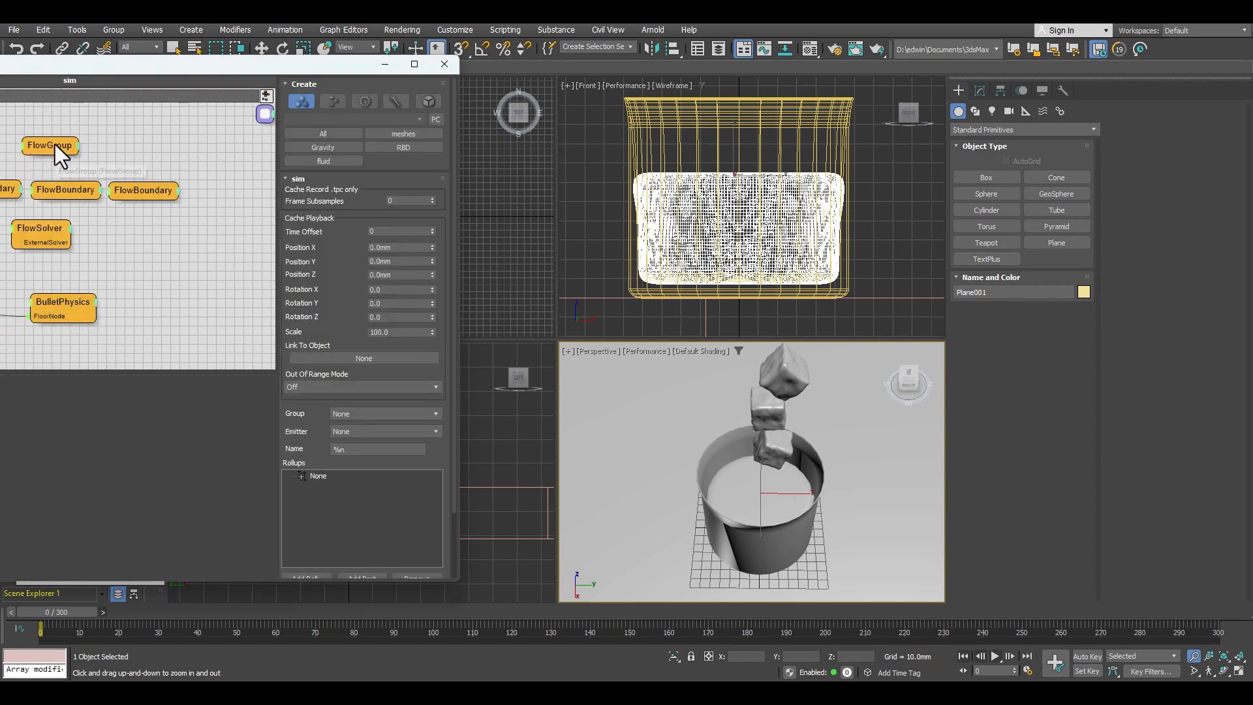
{"action": "left_click", "coordinate": [55, 144]}
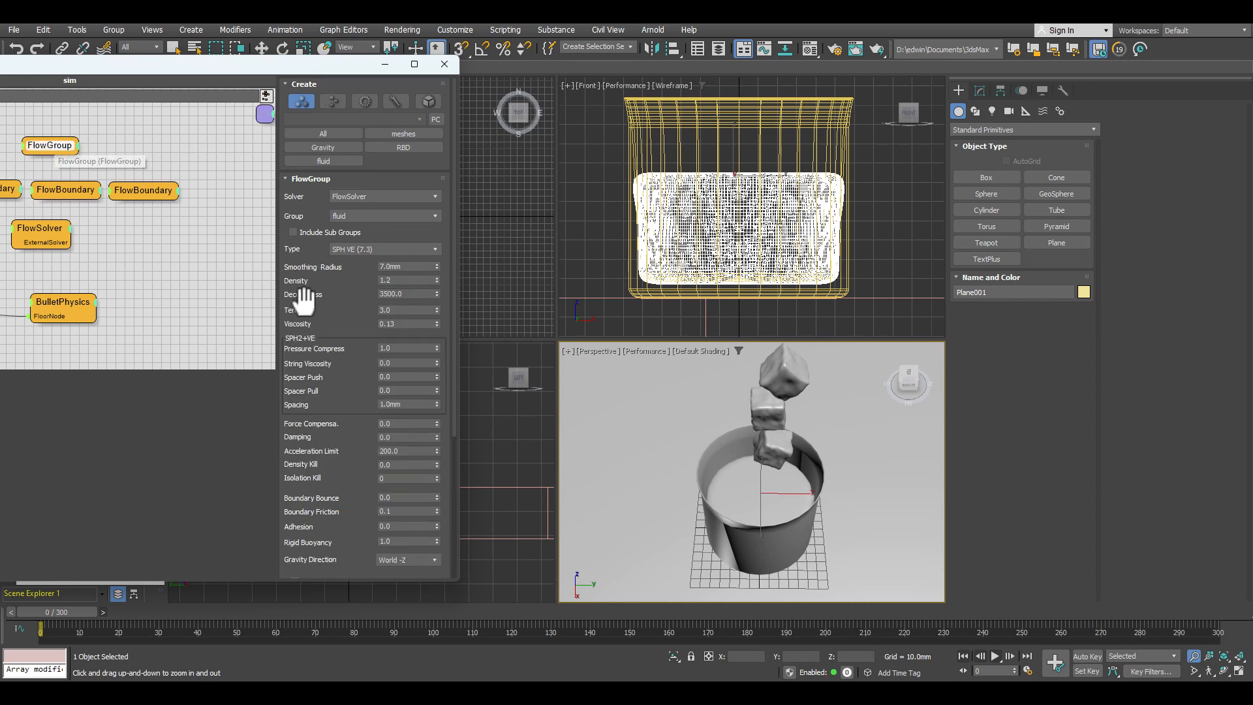
{"action": "left_click", "coordinate": [408, 280]}
{"action": "type", "text": "1"}
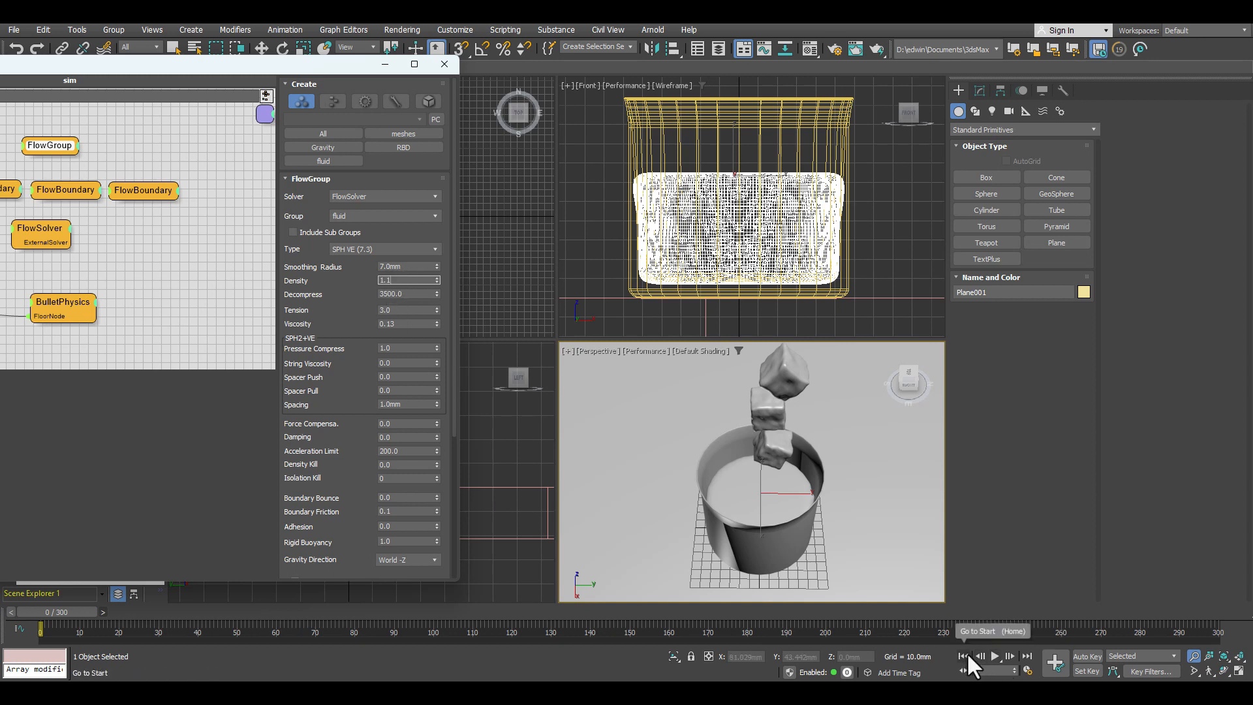
{"action": "key", "text": "BackSpace"}
{"action": "type", "text": "0"}
{"action": "key", "text": "Return"}
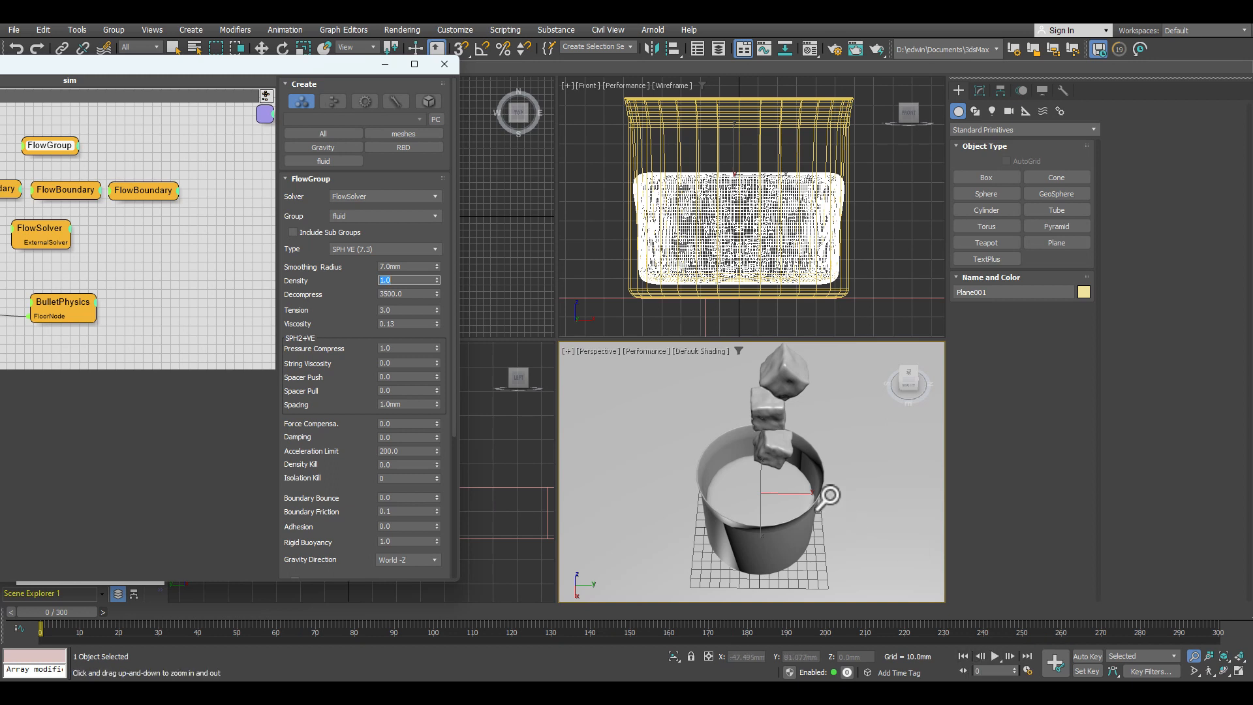
{"action": "left_click", "coordinate": [995, 655]}
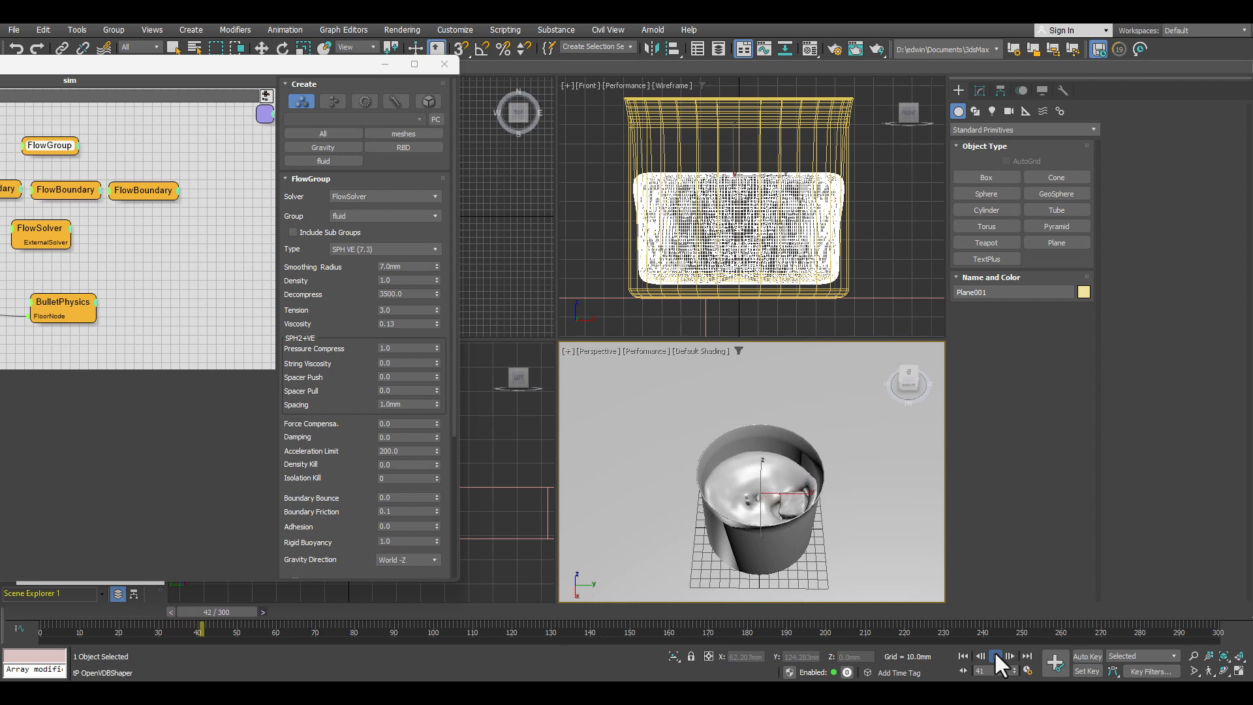
{"action": "left_click", "coordinate": [996, 656]}
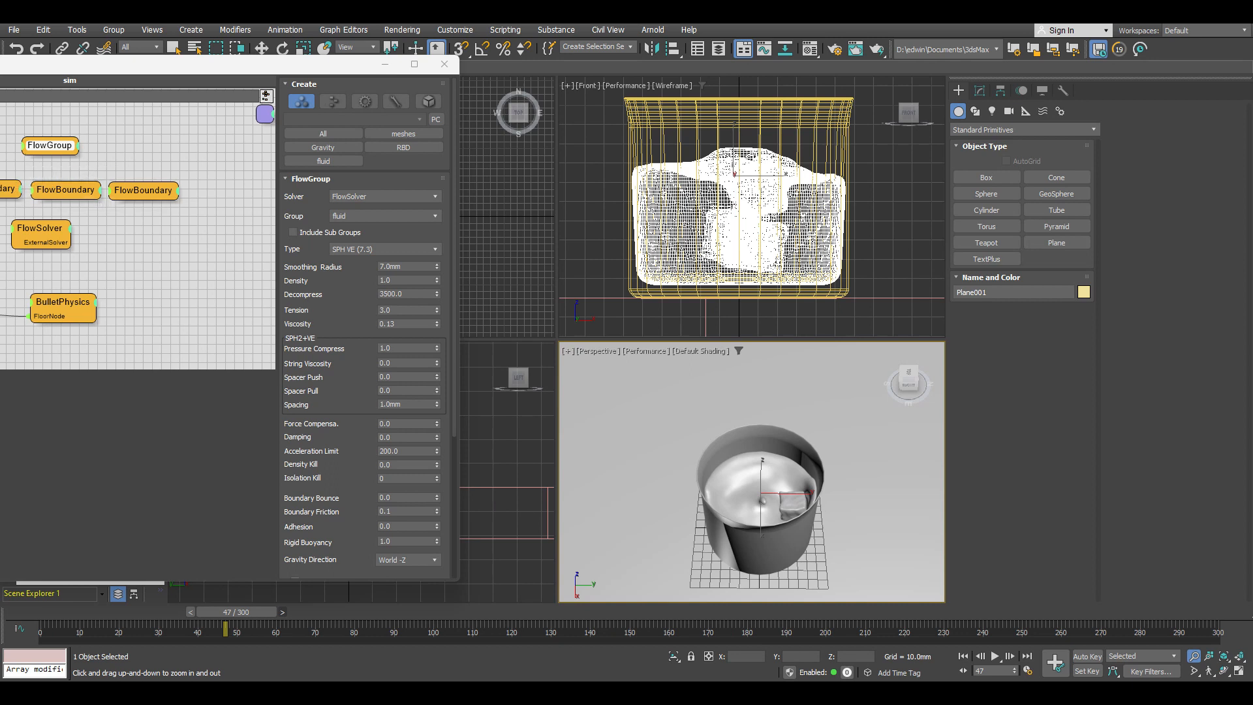
Step: Set the Mass operator in the create dynamic set to 5000
{"action": "left_click", "coordinate": [0, 248]}
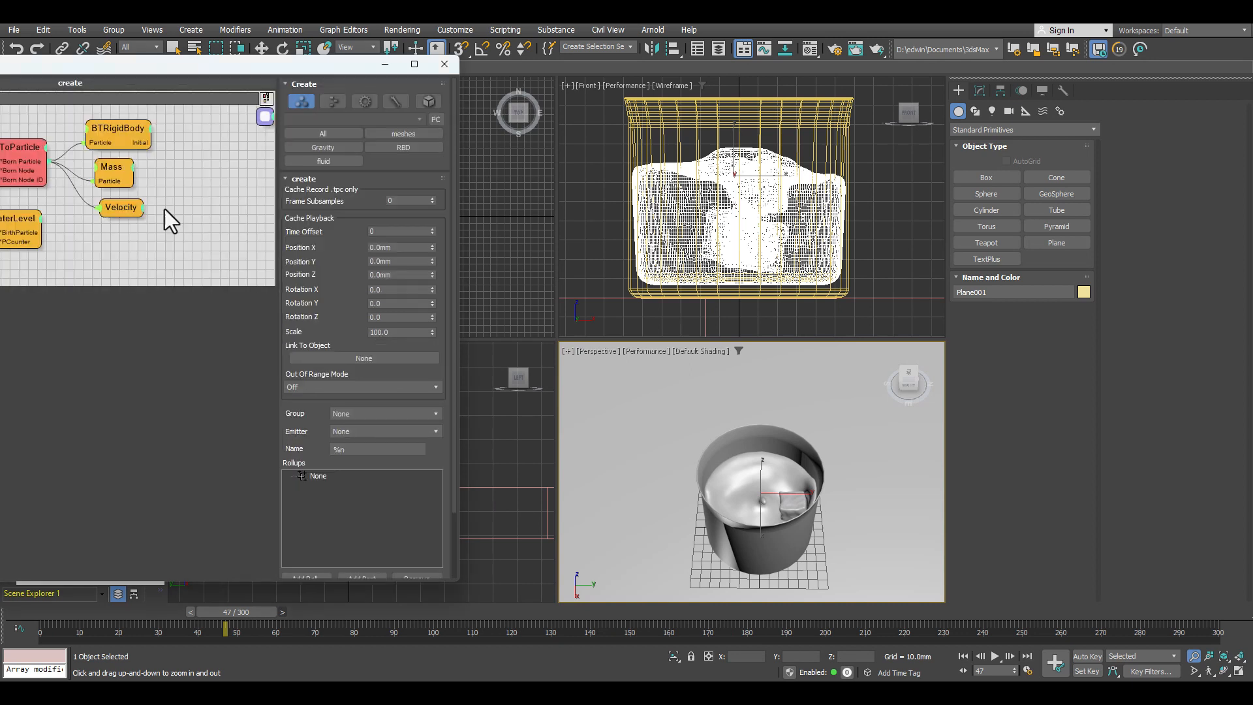
{"action": "left_click", "coordinate": [111, 167]}
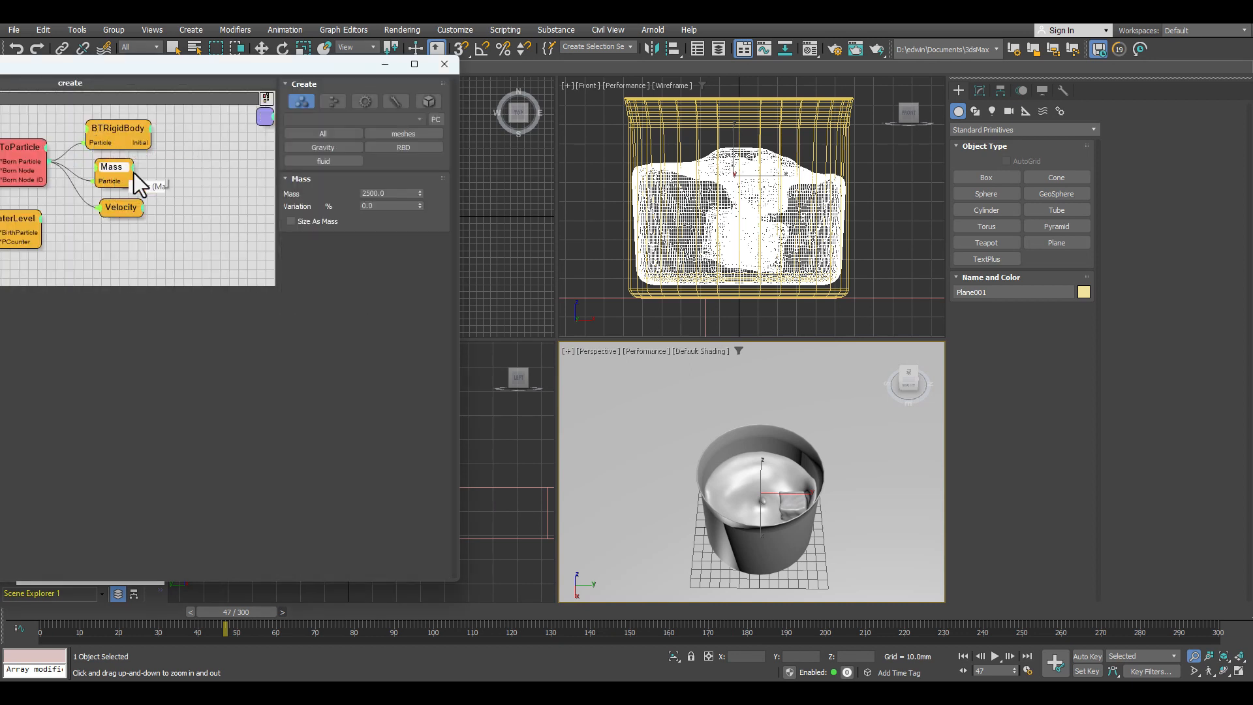
{"action": "type", "text": "5000"}
{"action": "key", "text": "Return"}
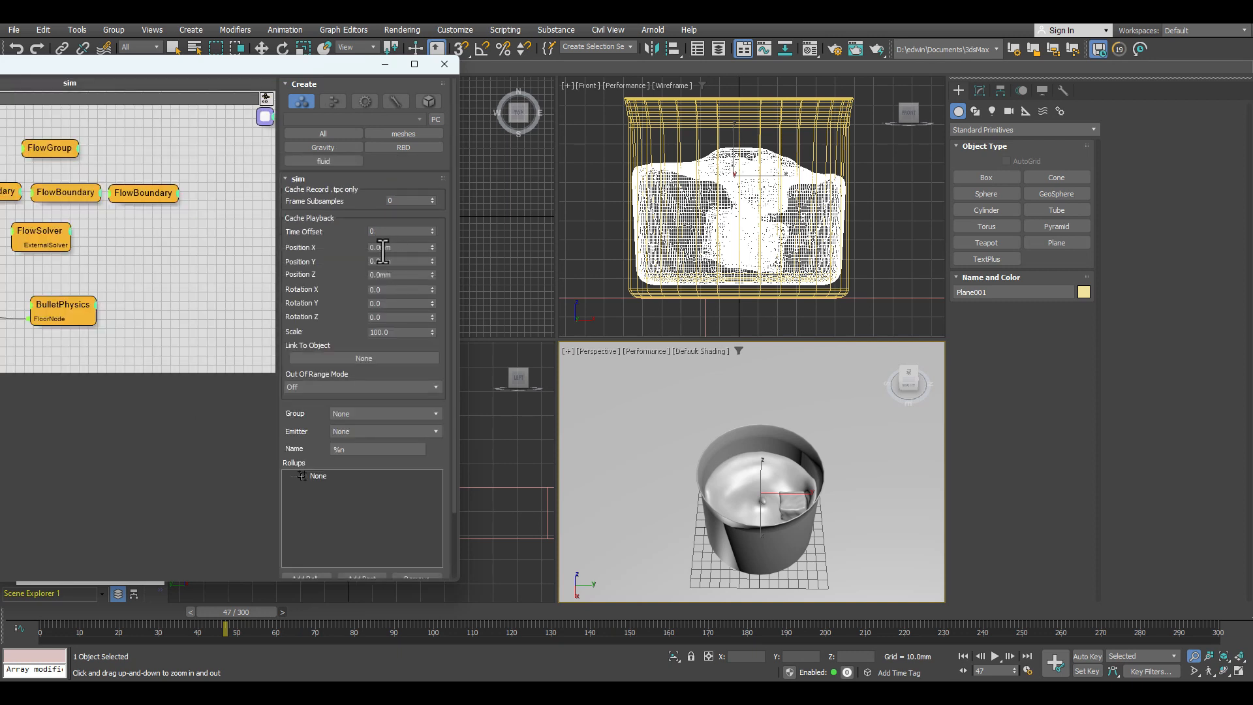
Step: Check the FlowGroup's settings, rewind to frame 0 and play the simulation to frame 76
{"action": "left_click", "coordinate": [53, 150]}
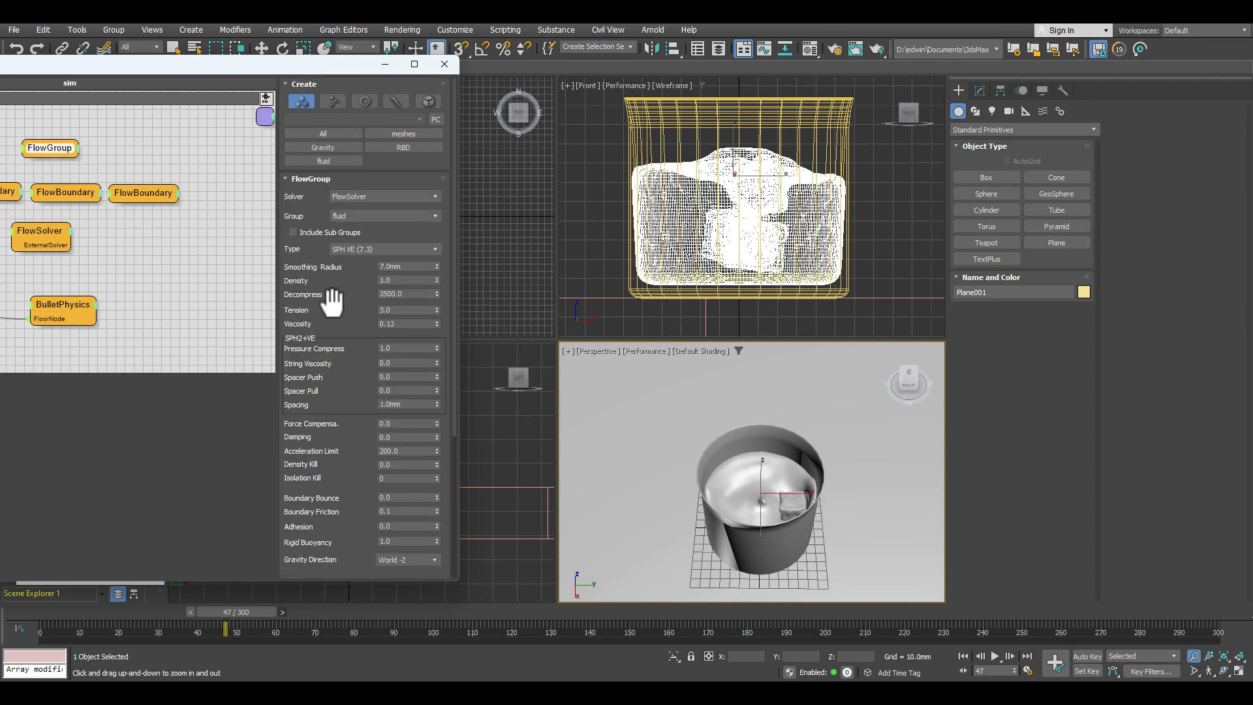
{"action": "left_click", "coordinate": [963, 656]}
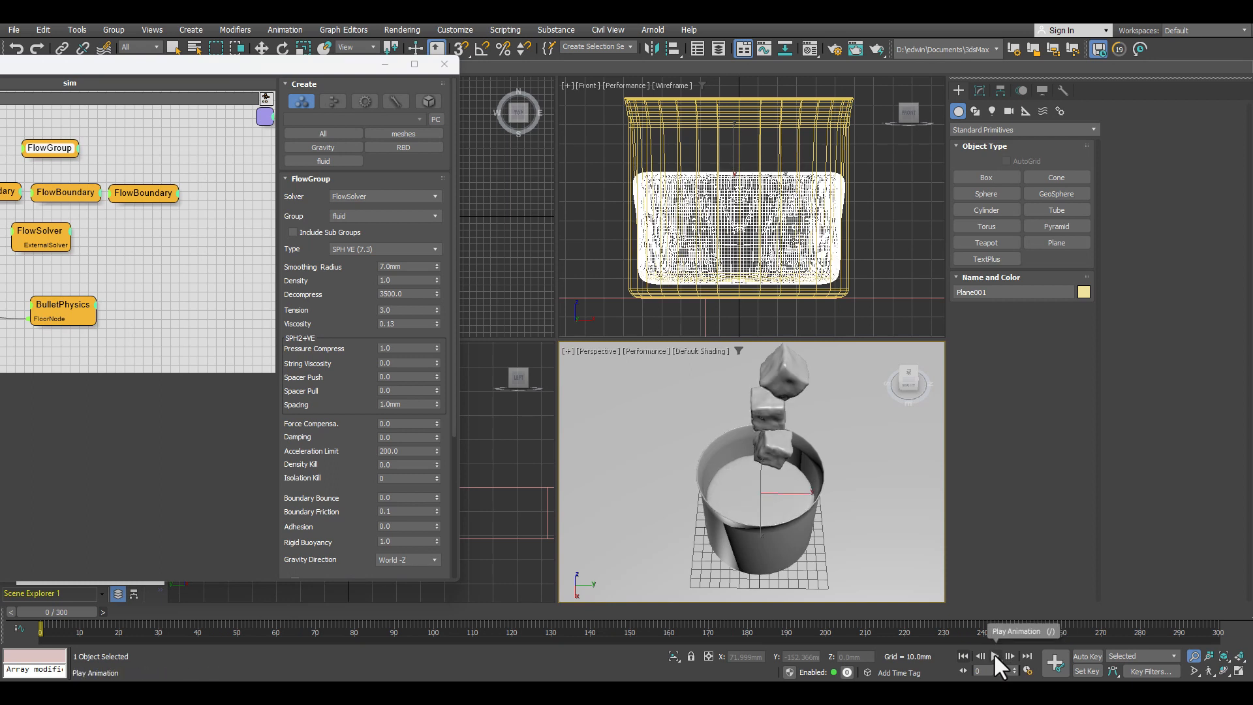
{"action": "left_click", "coordinate": [995, 655]}
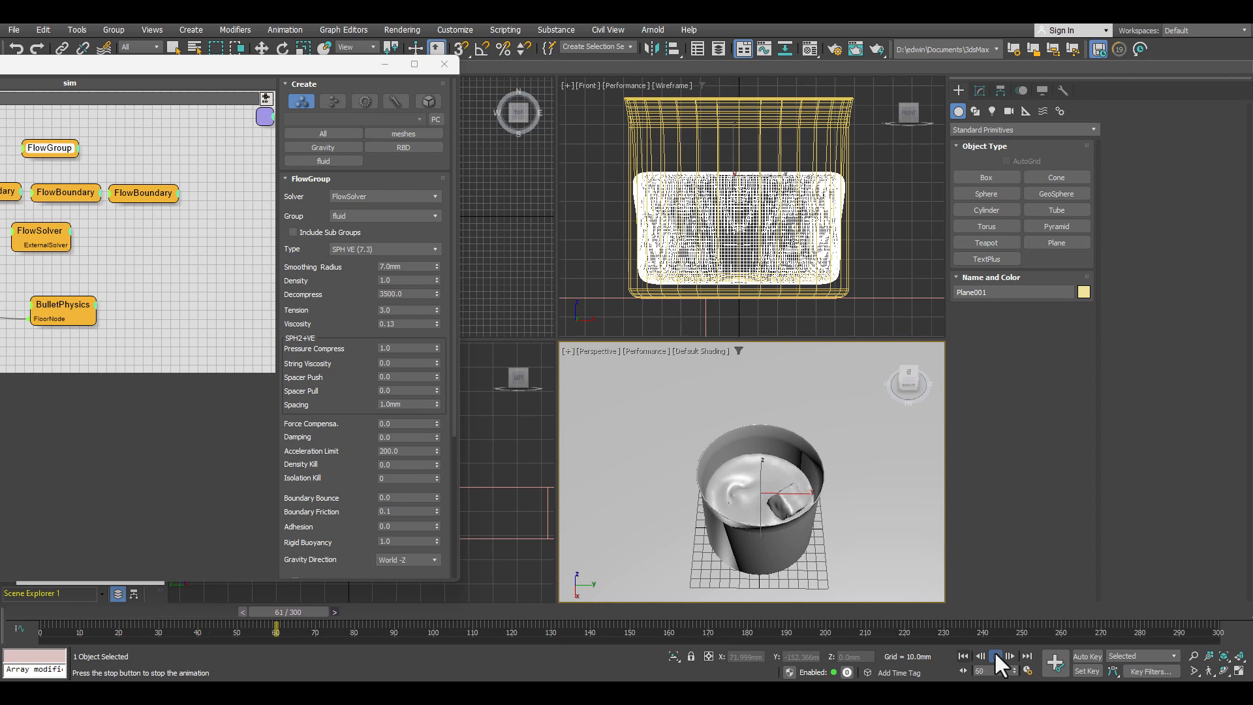
{"action": "left_click", "coordinate": [996, 656]}
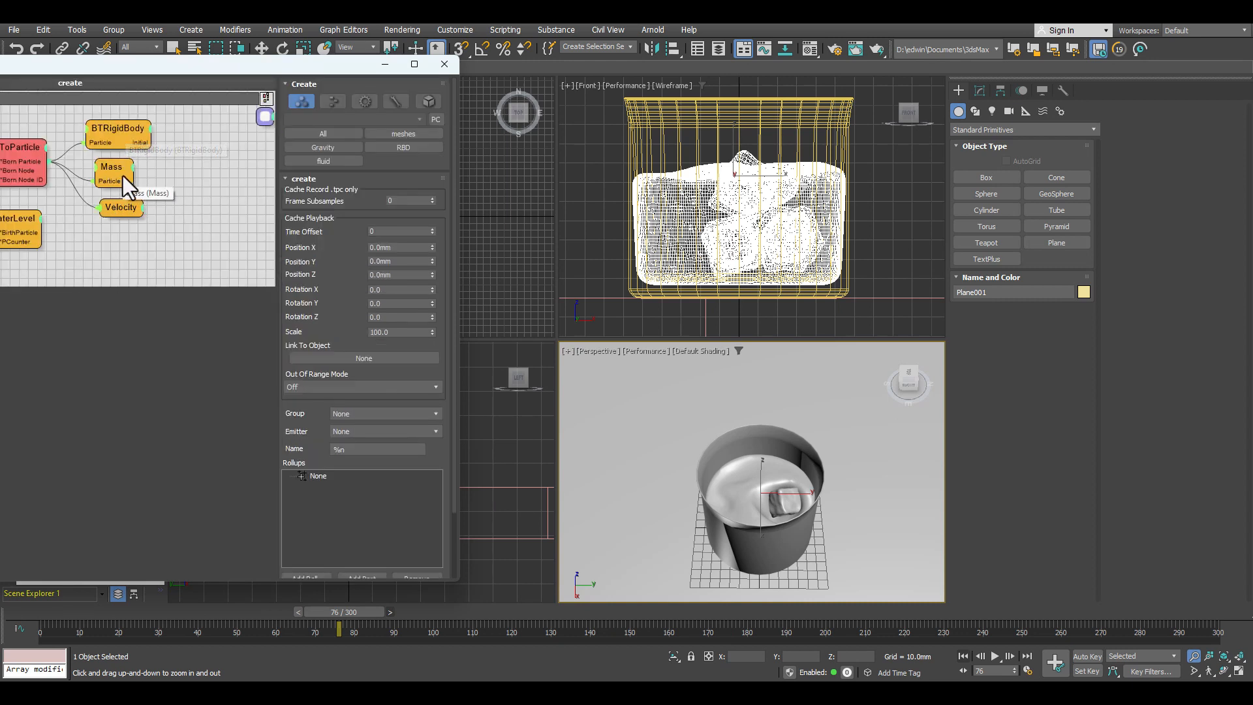
Step: Set the rigid bodies' Mass to 20000 in the create dynamic set
{"action": "left_click", "coordinate": [123, 176]}
{"action": "double_click", "coordinate": [388, 193]}
{"action": "type", "text": "20000"}
{"action": "key", "text": "Return"}
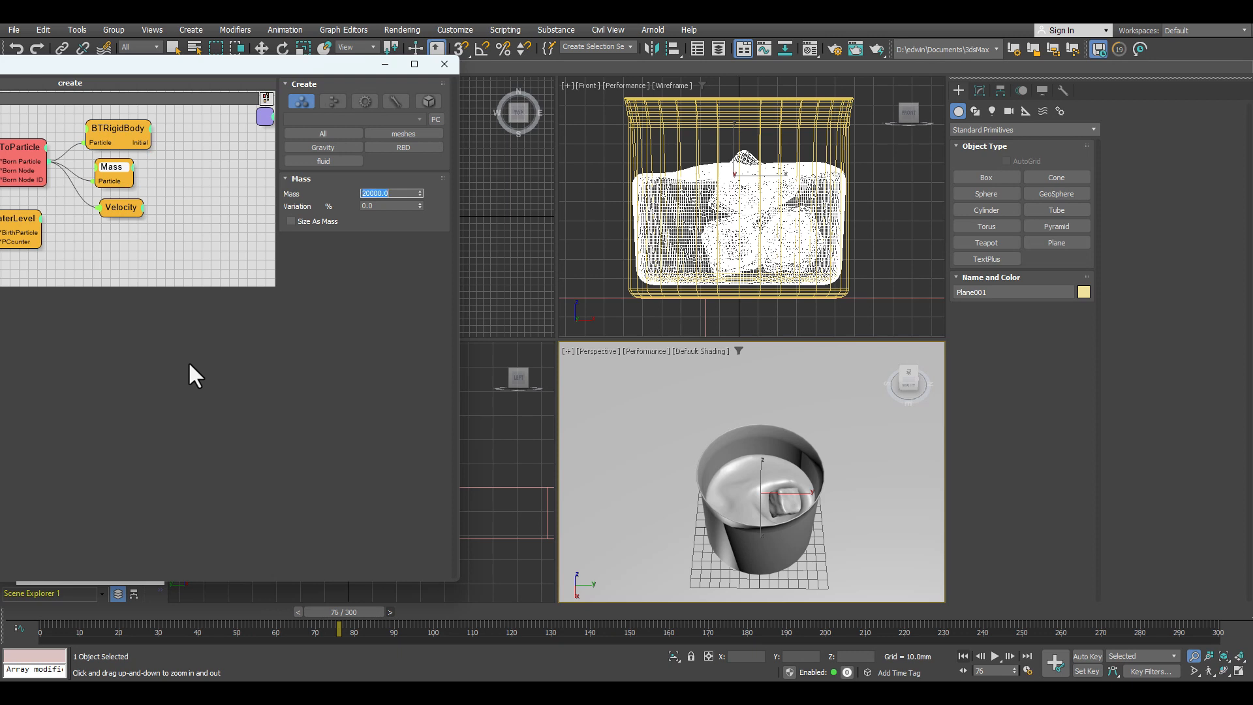
Step: Play the simulation from frame 0 to frame 66 to examine the splash, and return to frame 0
{"action": "left_click", "coordinate": [962, 655]}
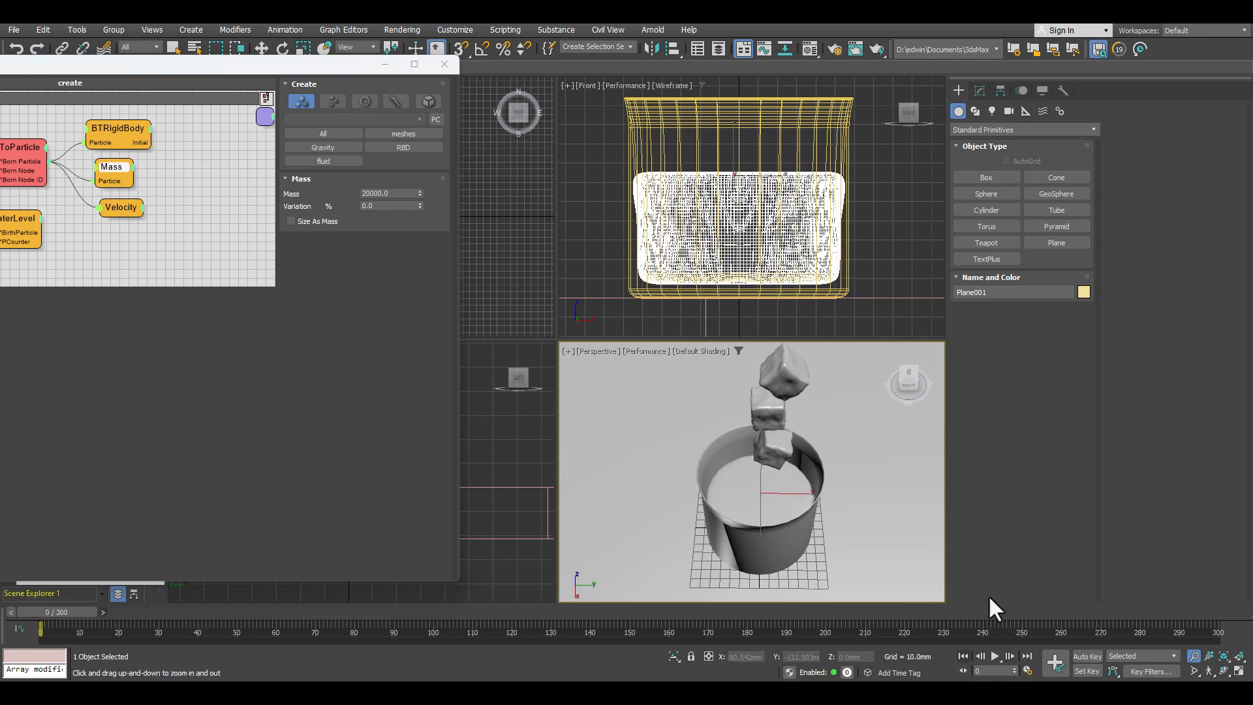
{"action": "left_click", "coordinate": [995, 655]}
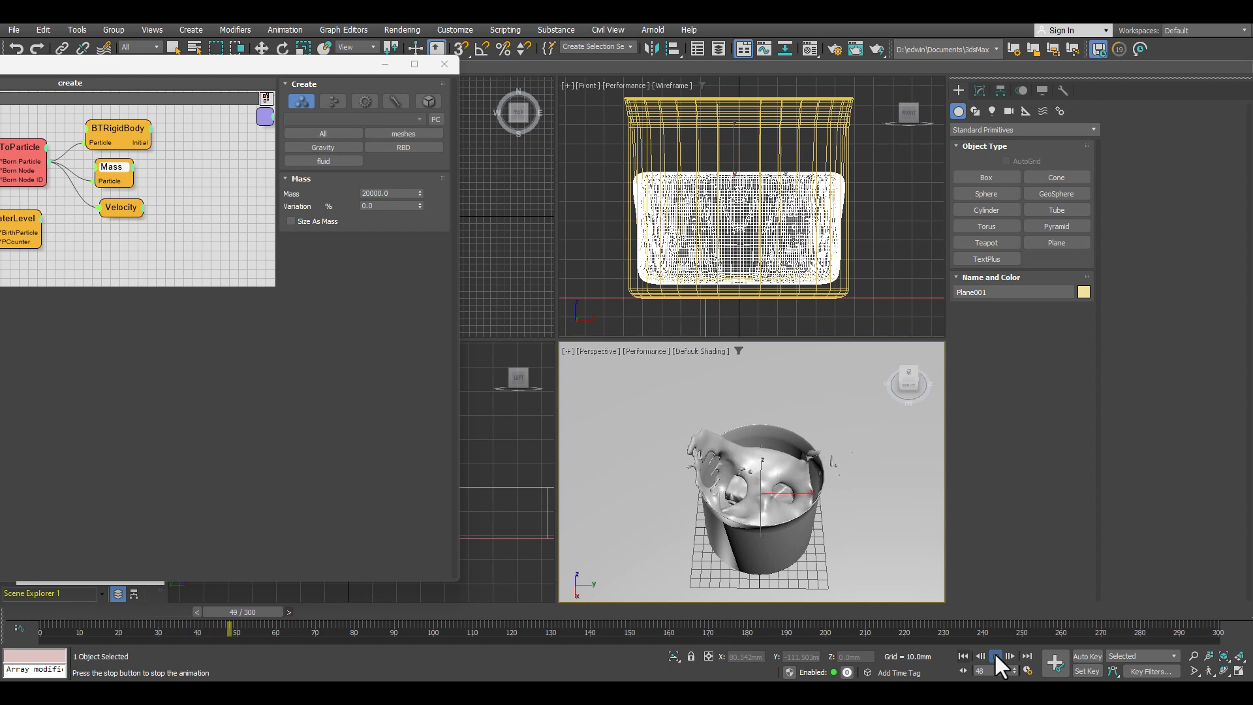
{"action": "left_click", "coordinate": [995, 656]}
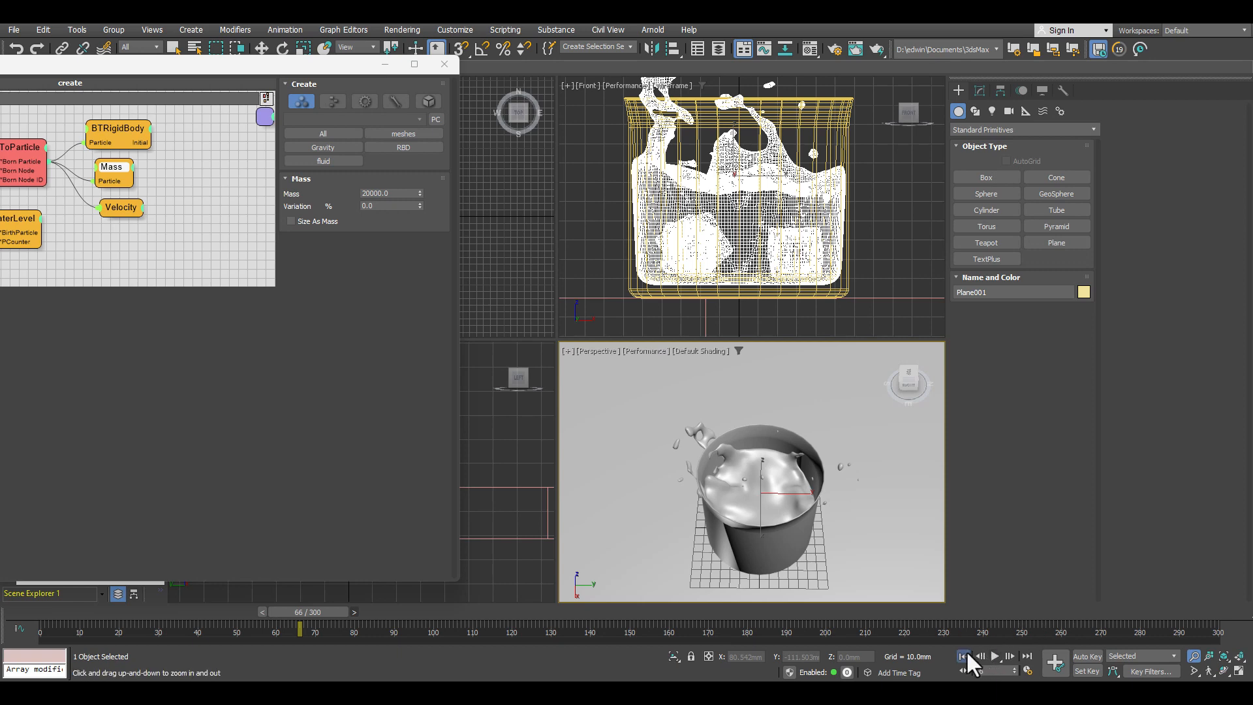
{"action": "left_click", "coordinate": [964, 655]}
Step: Bring the whole thinkingParticles window into view and open the sim dynamic set
{"action": "left_click_drag", "start_coordinate": [0, 62], "coordinate": [210, 88]}
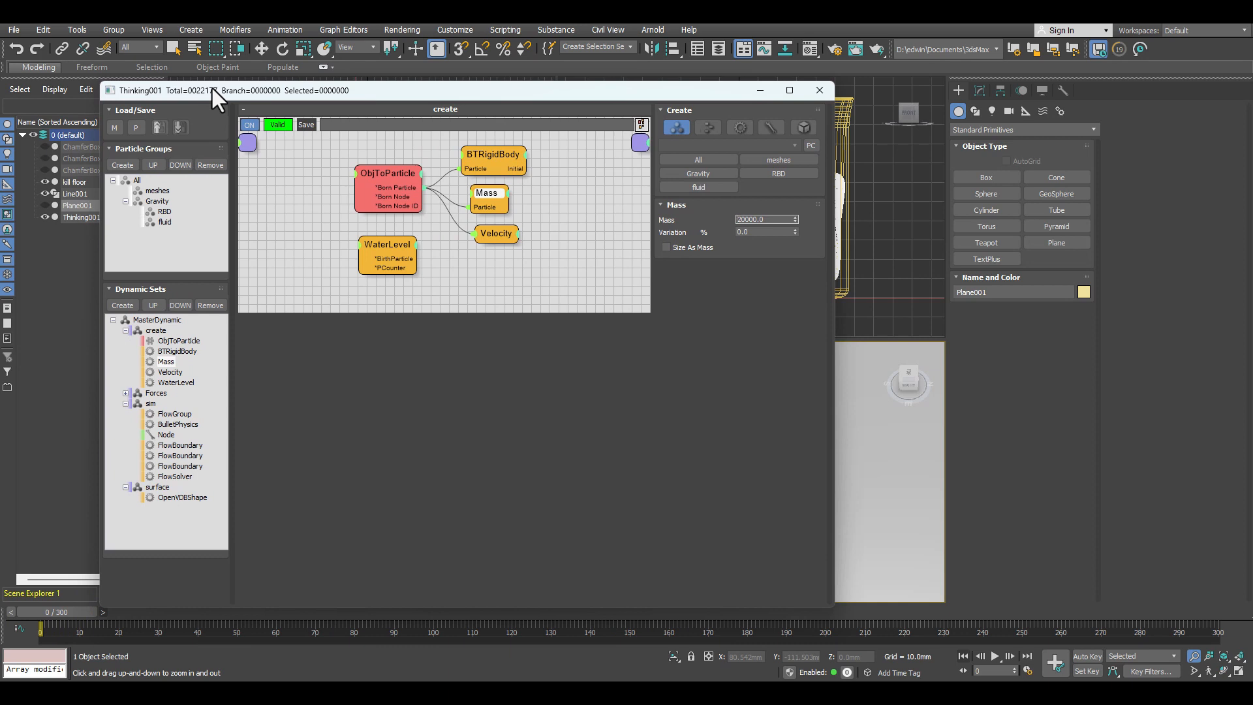
{"action": "left_click", "coordinate": [156, 393]}
{"action": "left_click", "coordinate": [155, 404]}
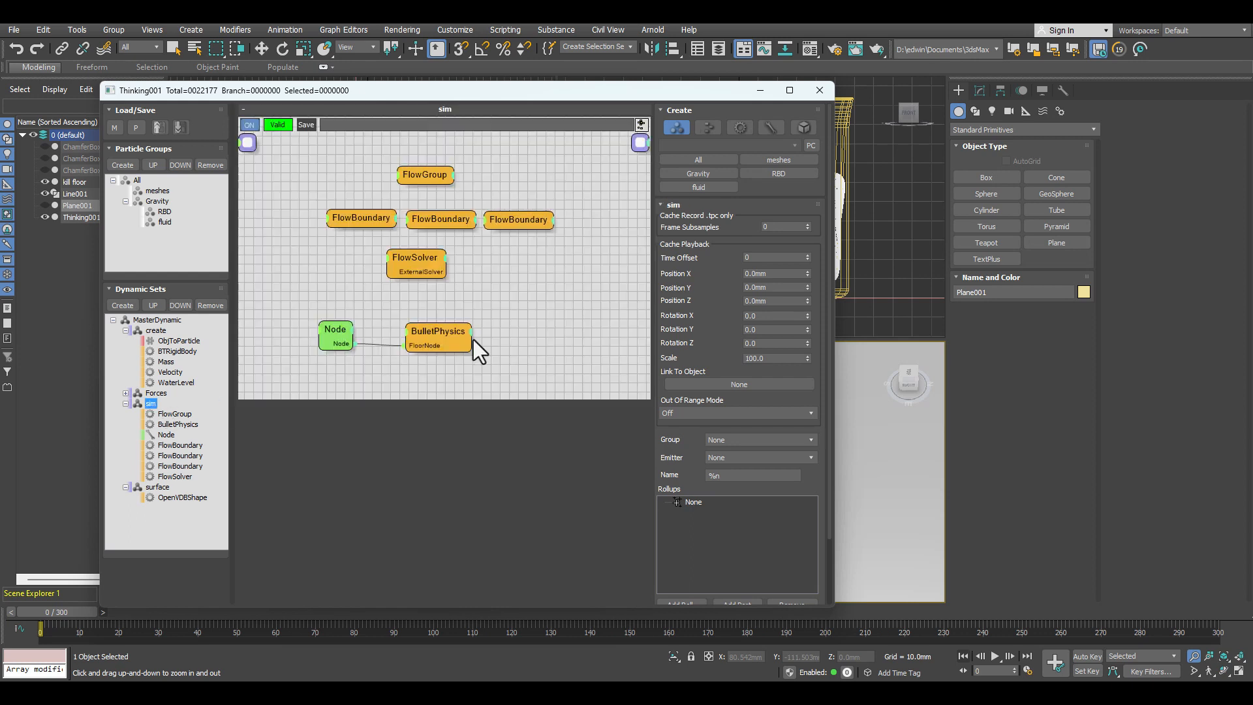